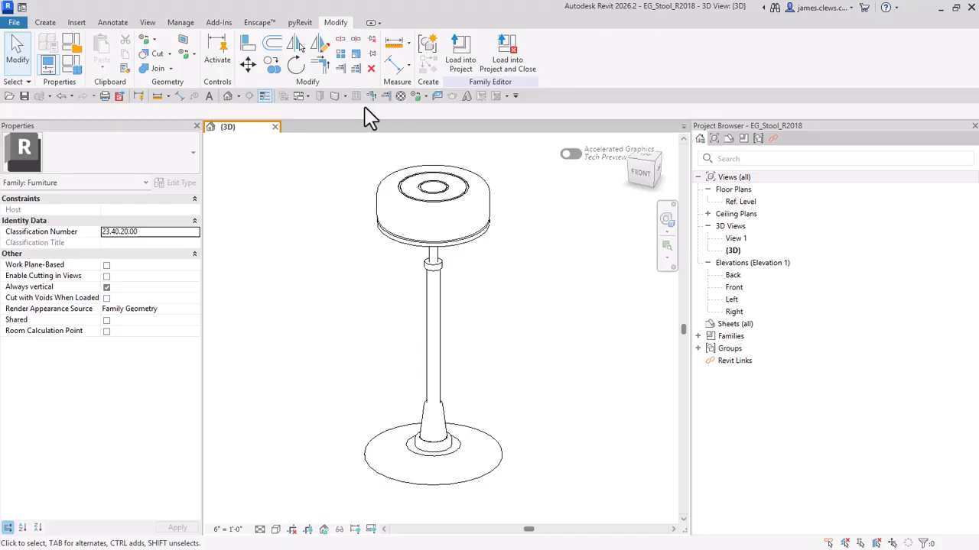
Step: Review the stool family's category and parameter settings and the parameters of its family types
click(70, 43)
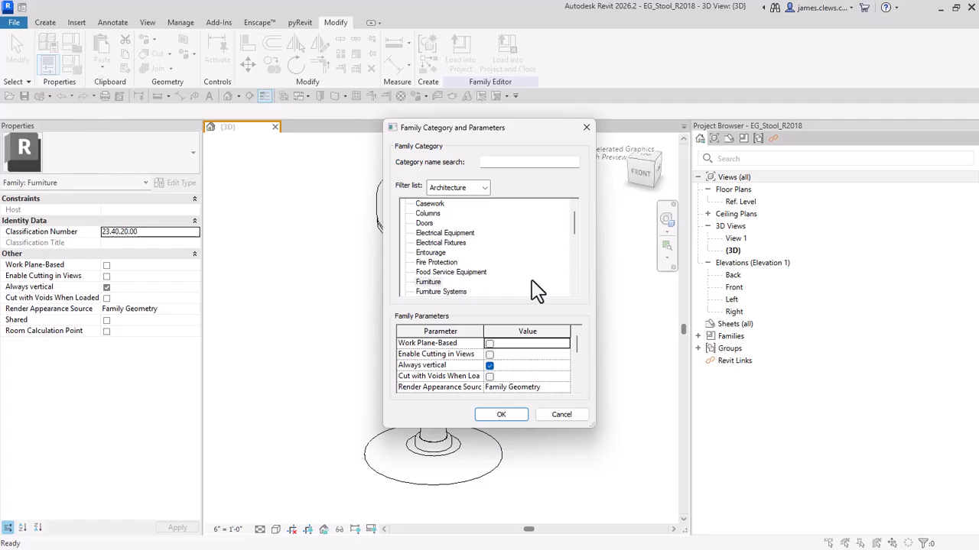
mouse_move(577, 233)
mouse_down()
mouse_move(574, 275)
mouse_move(564, 213)
mouse_move(571, 248)
mouse_move(570, 216)
mouse_move(568, 238)
mouse_up()
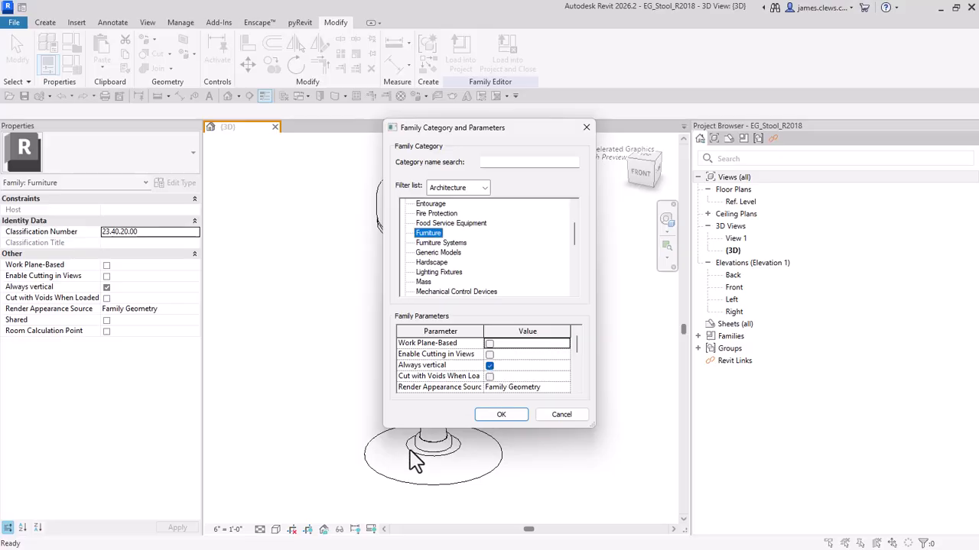
click(498, 414)
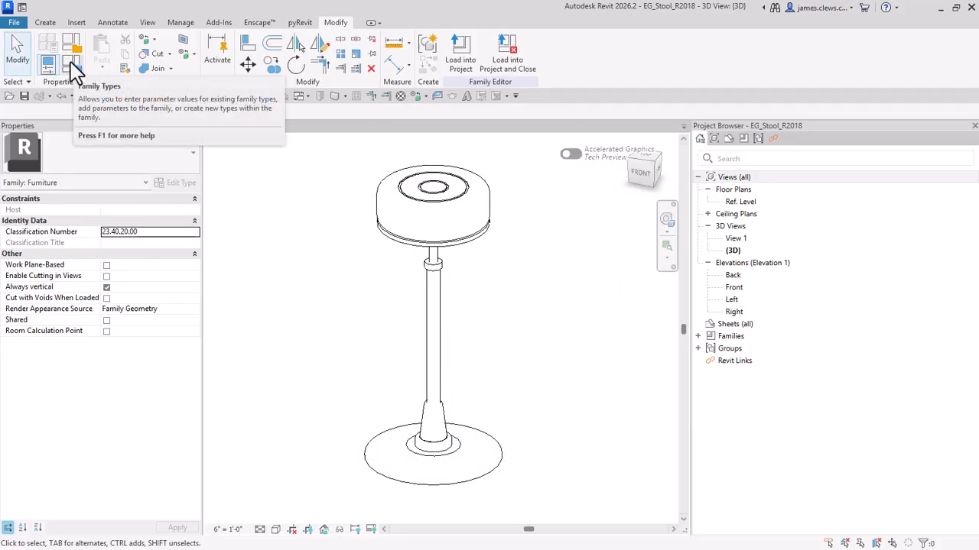
click(71, 63)
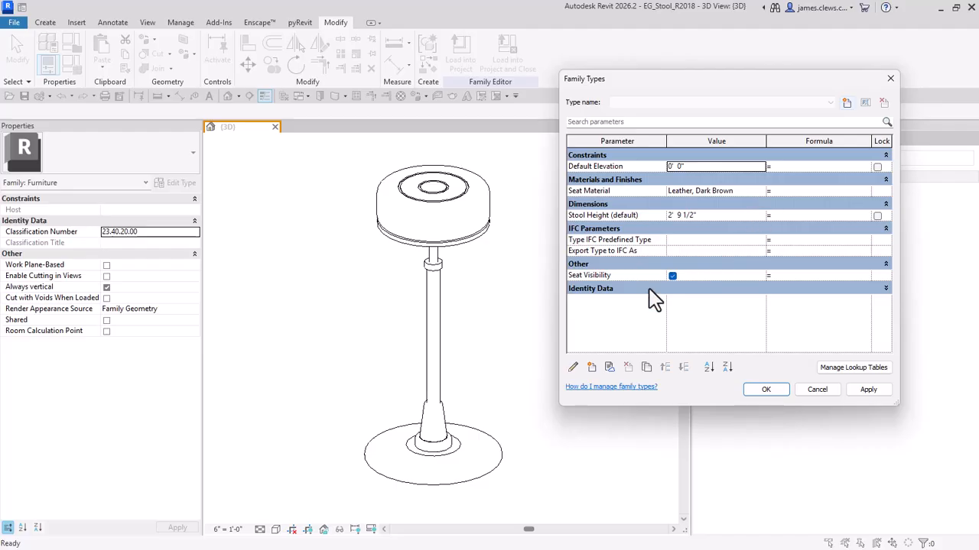
click(765, 391)
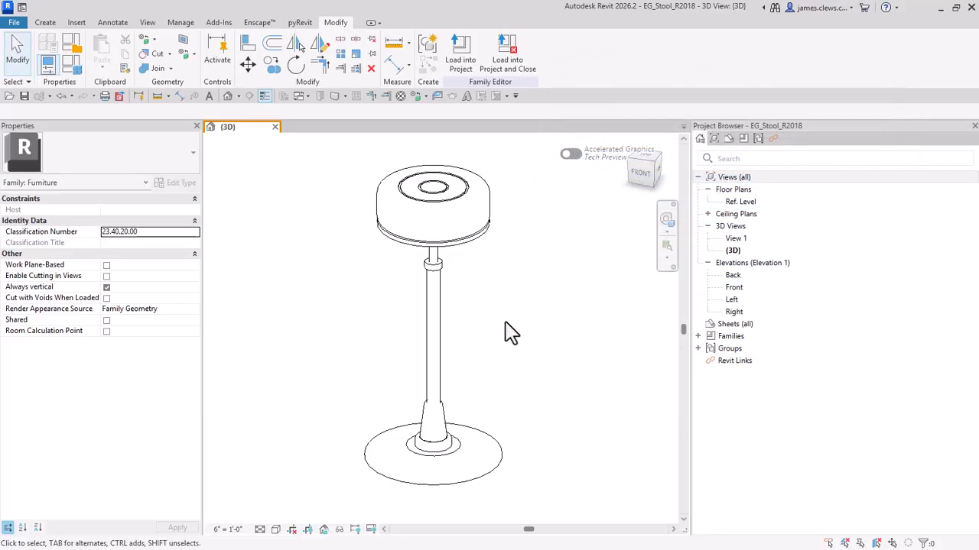
Step: Open the sketch of the stool seat's revolve and examine its boundary profile and axis of rotation in 3D
click(481, 186)
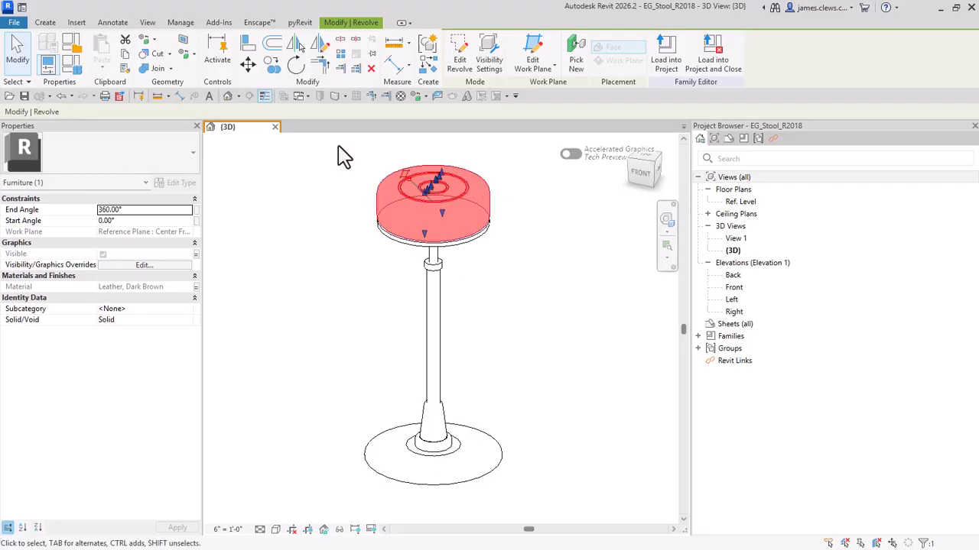
click(463, 61)
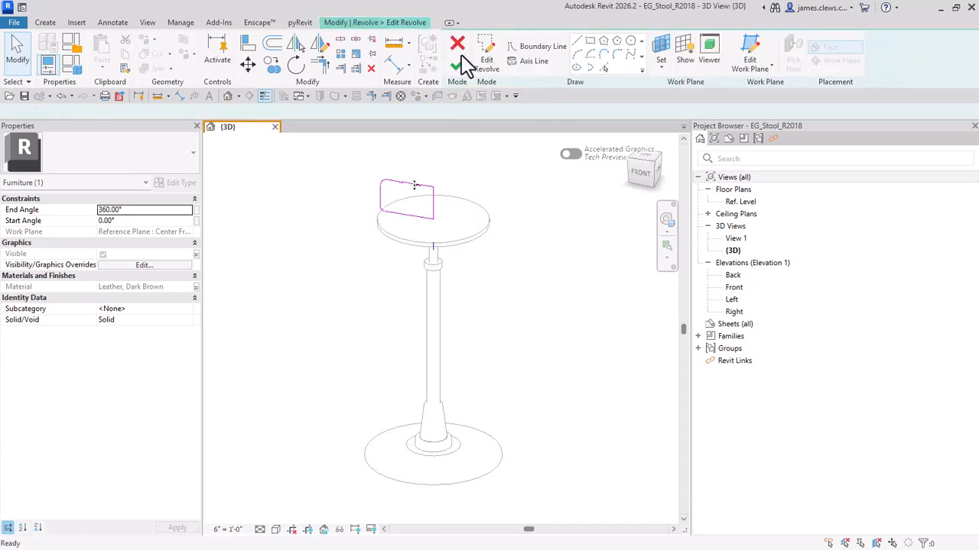
scroll(428, 227, up, 3)
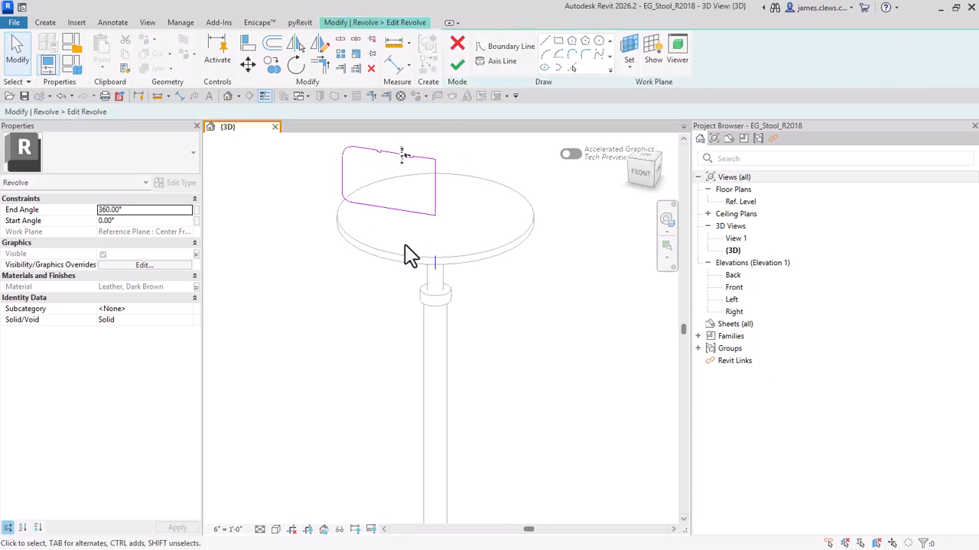
middle_drag(420, 271, 394, 309)
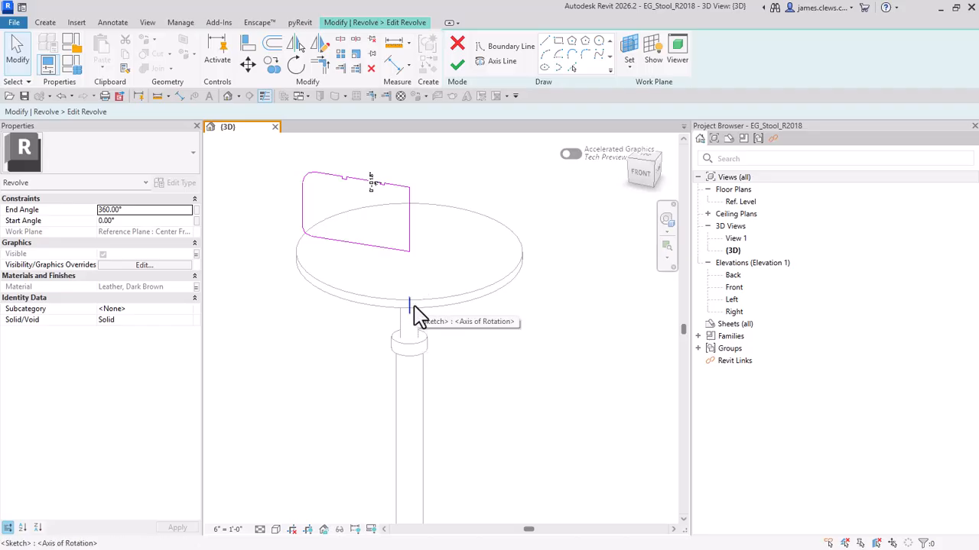
scroll(417, 315, down, 1)
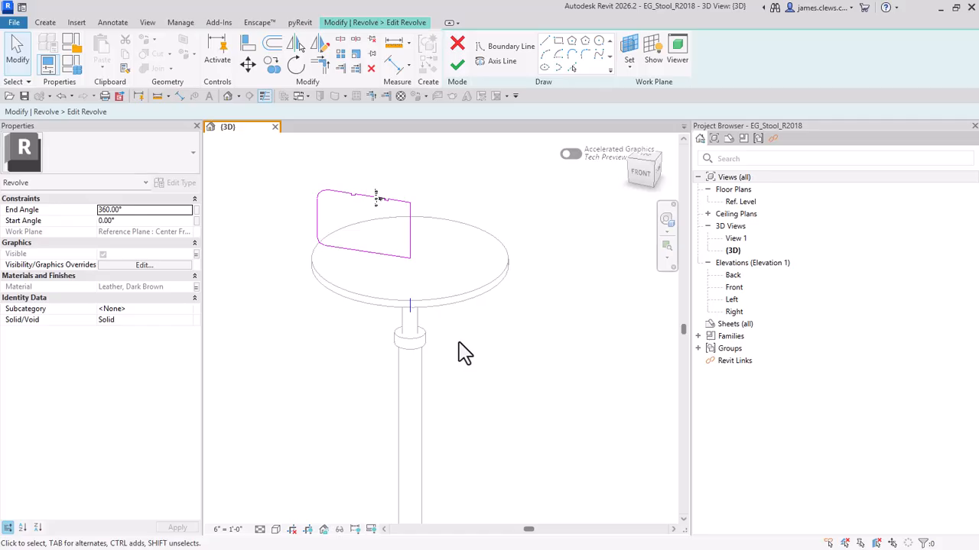
Step: Inspect the seat's revolve profile in the Front elevation, return to the 3D view and finish the sketch
click(732, 288)
double_click(730, 289)
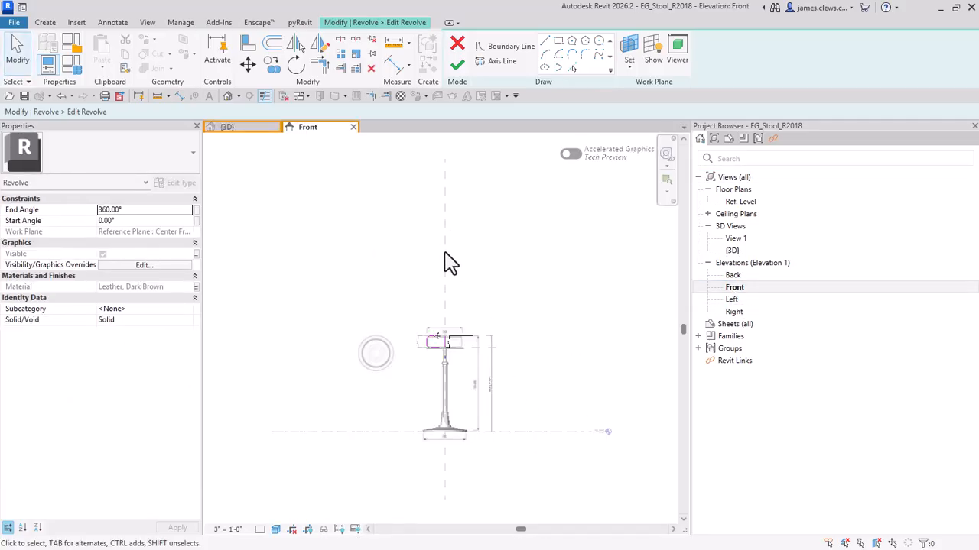
scroll(445, 333, up, 8)
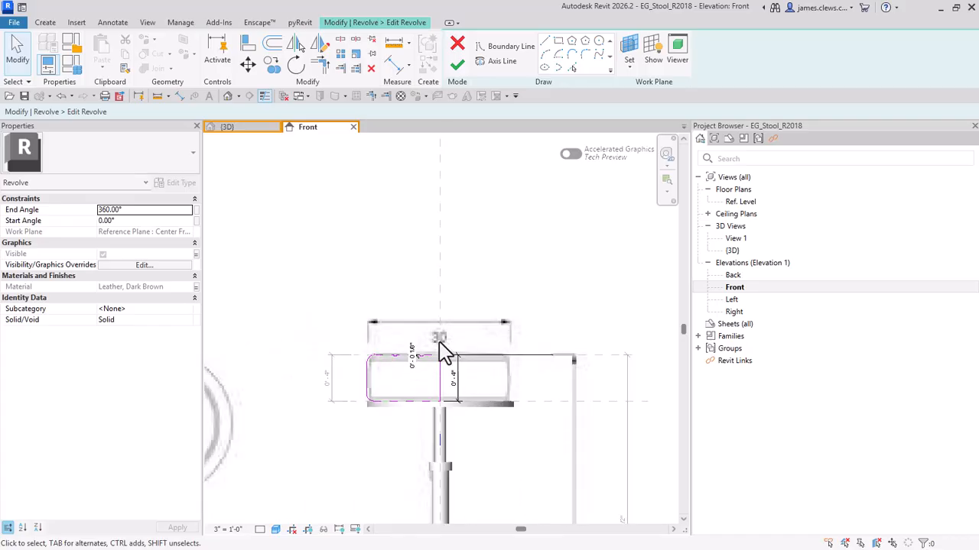
middle_drag(450, 340, 440, 227)
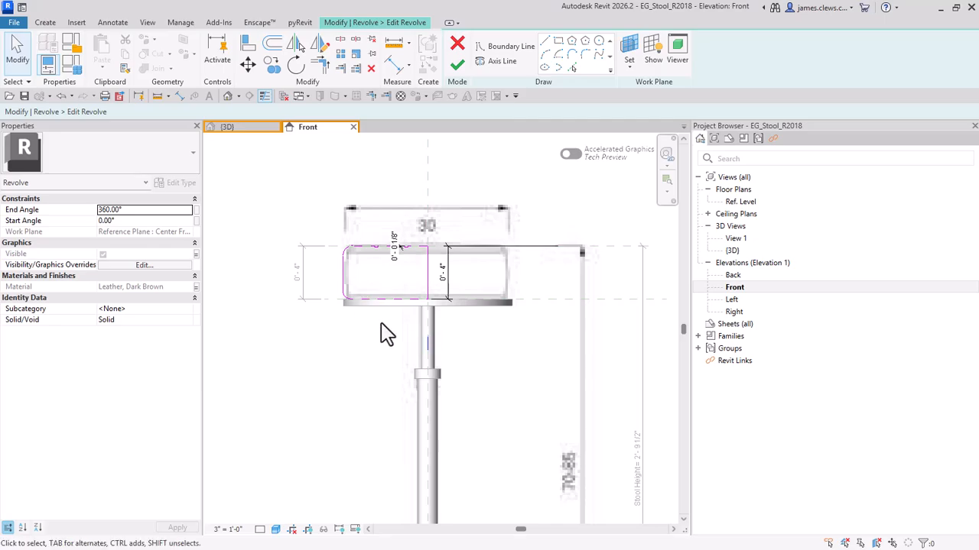
click(241, 129)
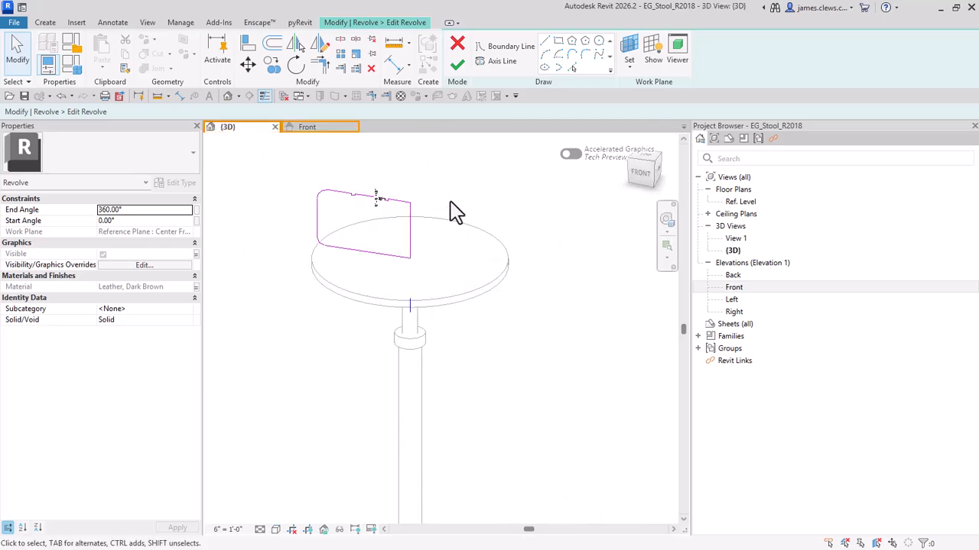
click(455, 67)
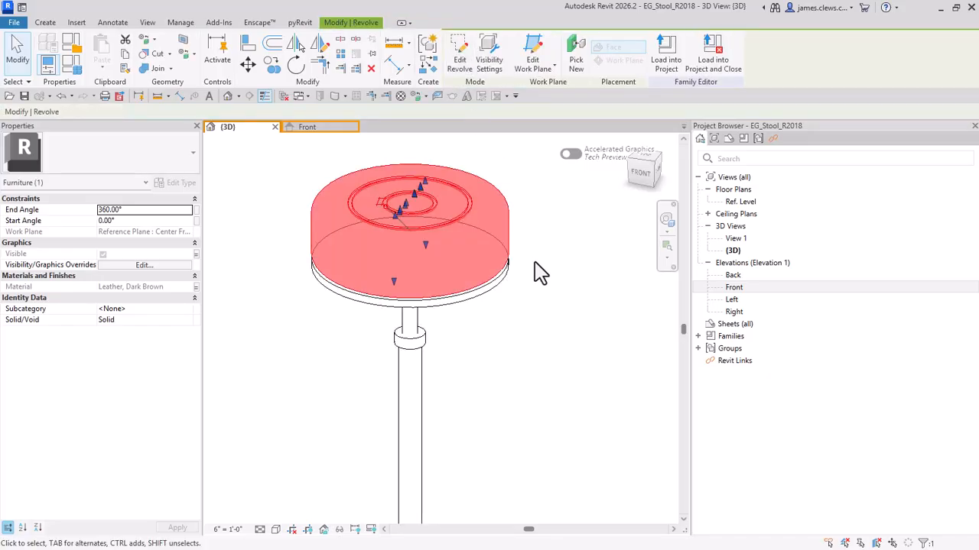
Step: Inspect the revolve sketch of the thin plate beneath the seat and finish the sketch
click(553, 356)
click(490, 304)
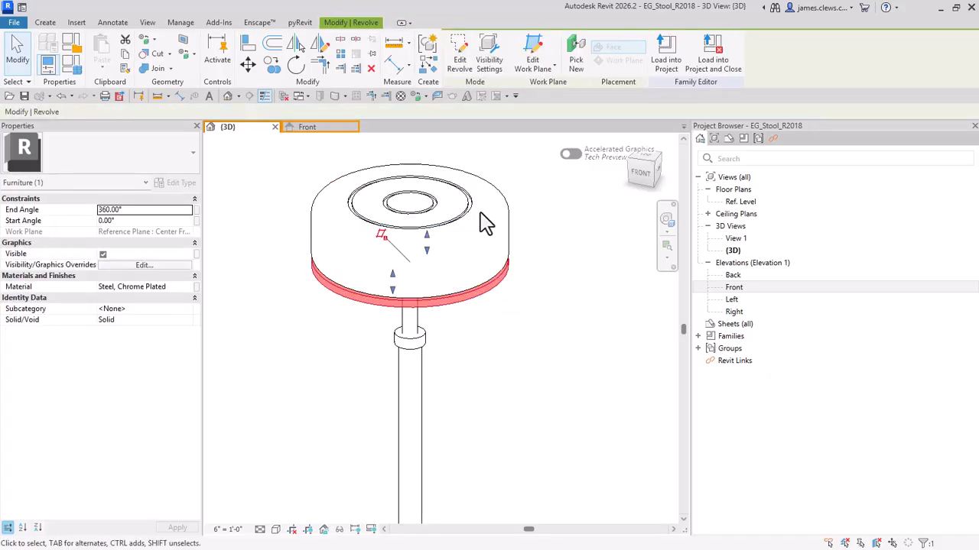
click(459, 67)
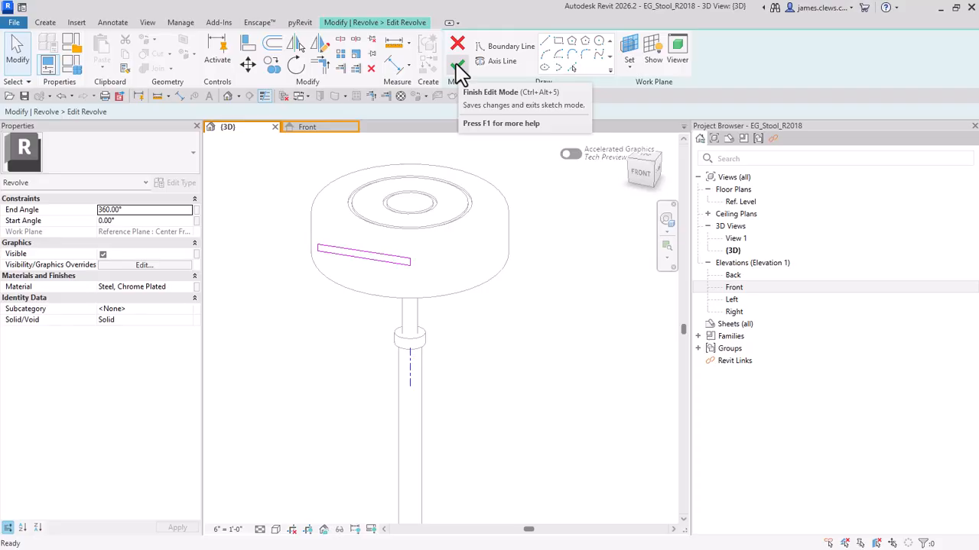
click(457, 69)
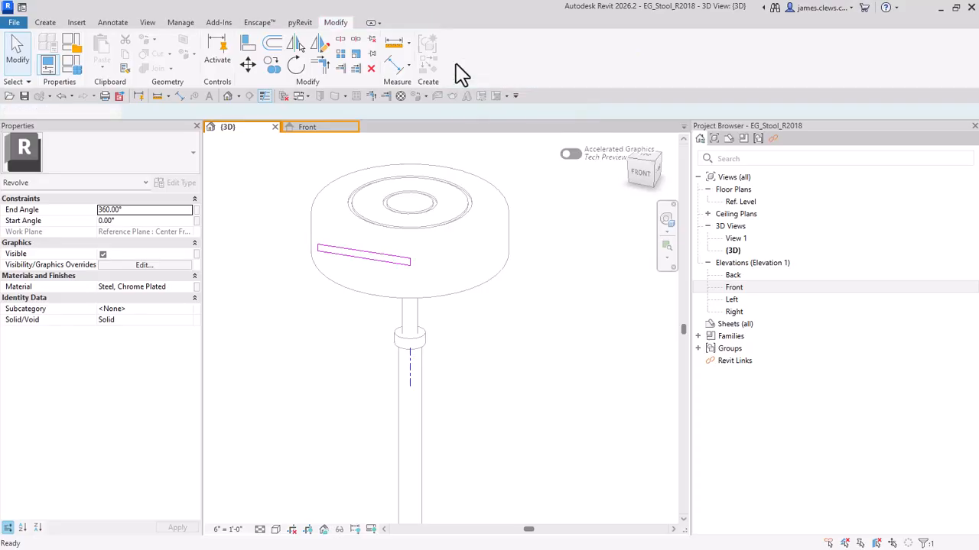
Step: Inspect the full length of the revolve sketch for the inner post beneath the seat, finish the sketch and deselect the post
click(410, 321)
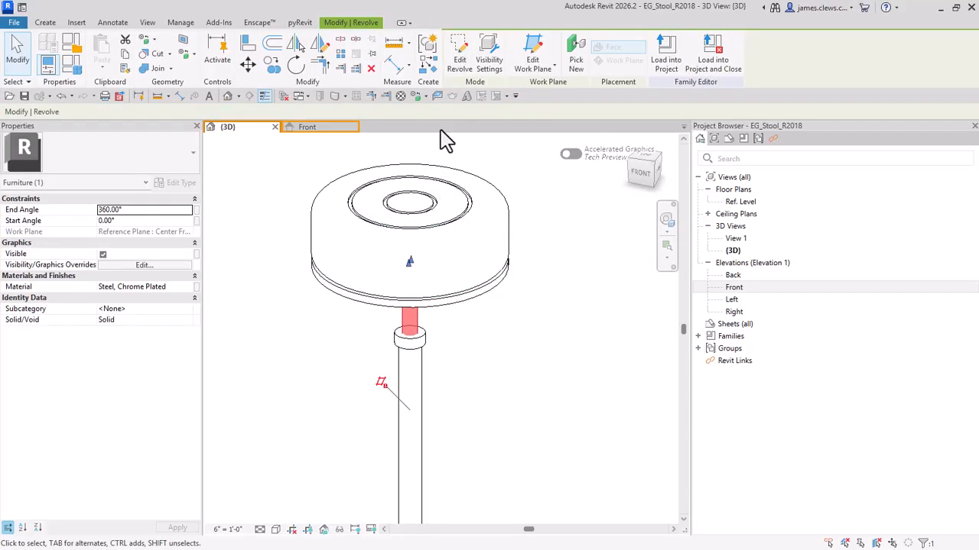
click(459, 61)
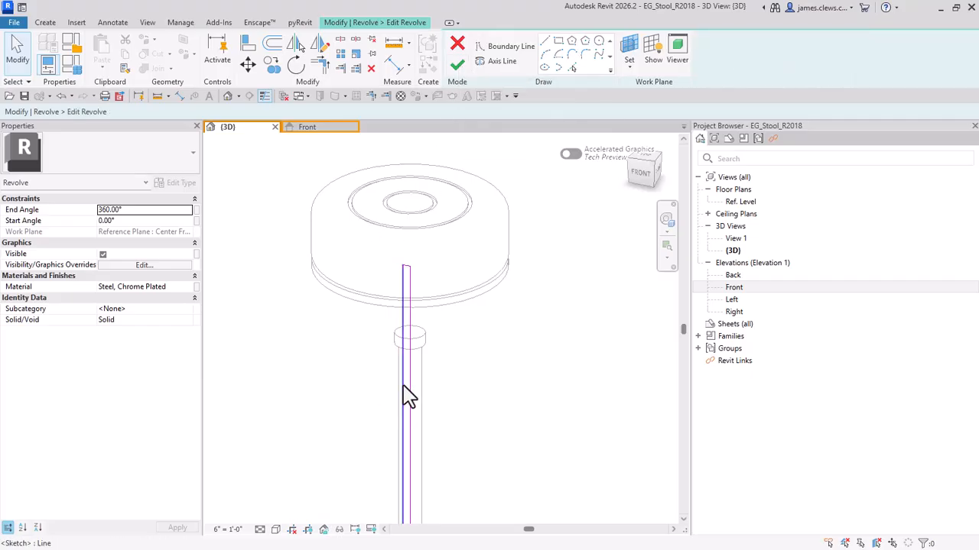
middle_drag(425, 391, 426, 229)
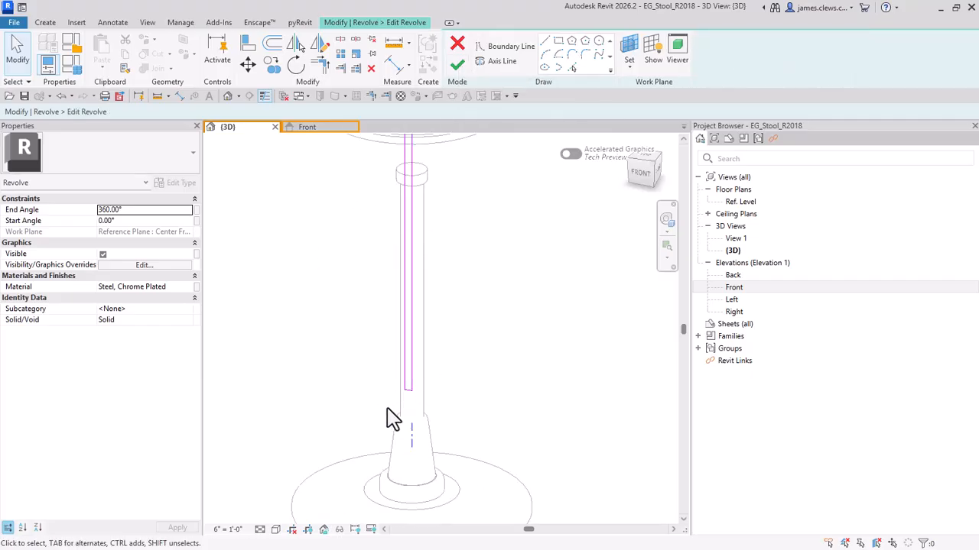
scroll(318, 382, down, 2)
scroll(318, 382, down, 1)
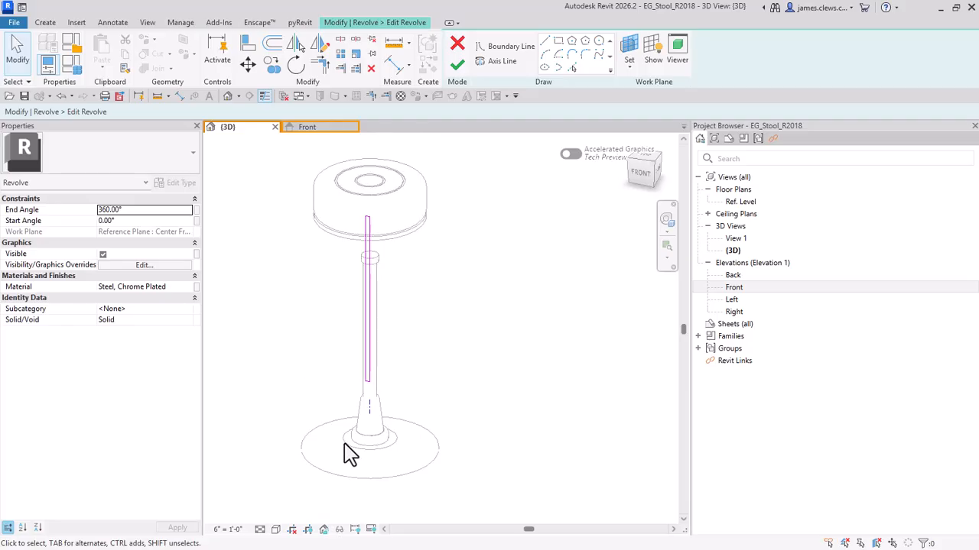
click(456, 67)
middle_drag(328, 398, 363, 444)
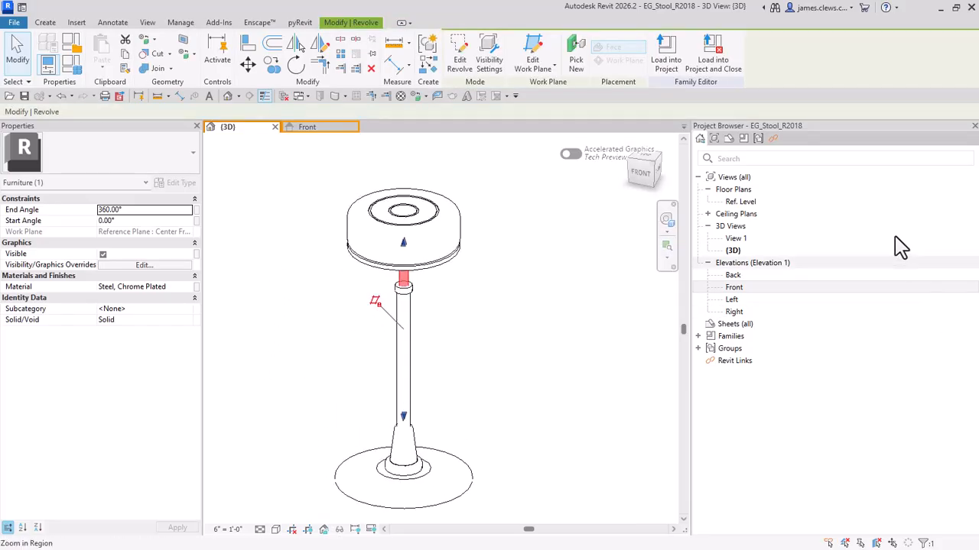
click(593, 296)
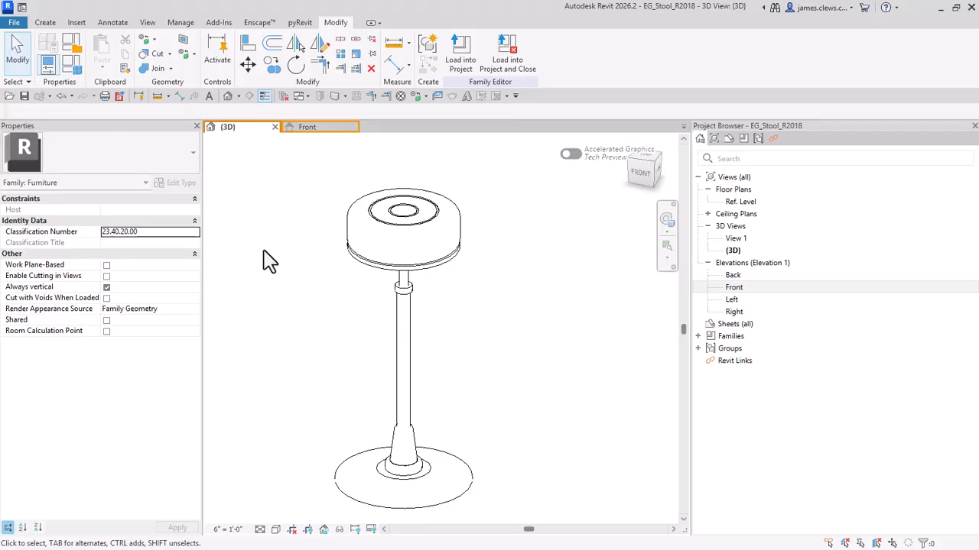
scroll(395, 306, up, 1)
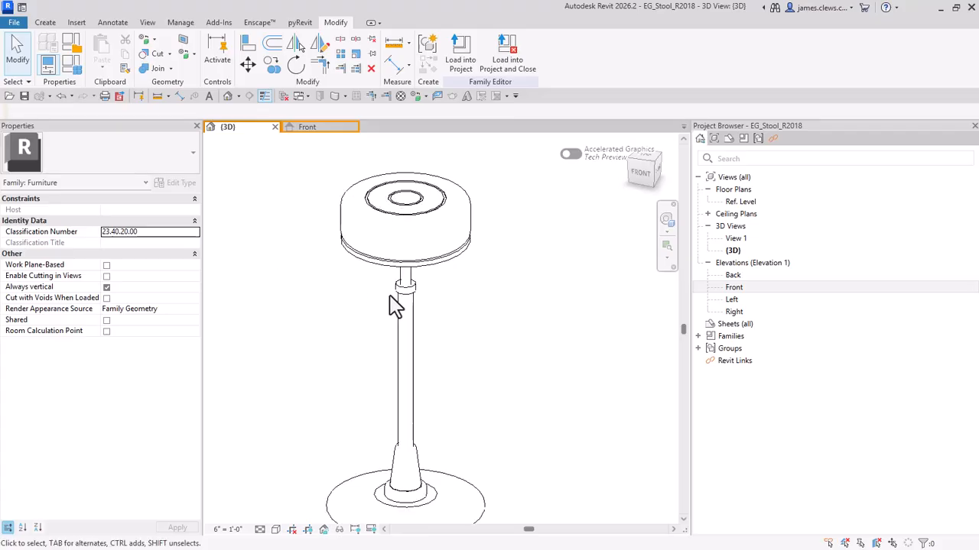
scroll(394, 306, down, 2)
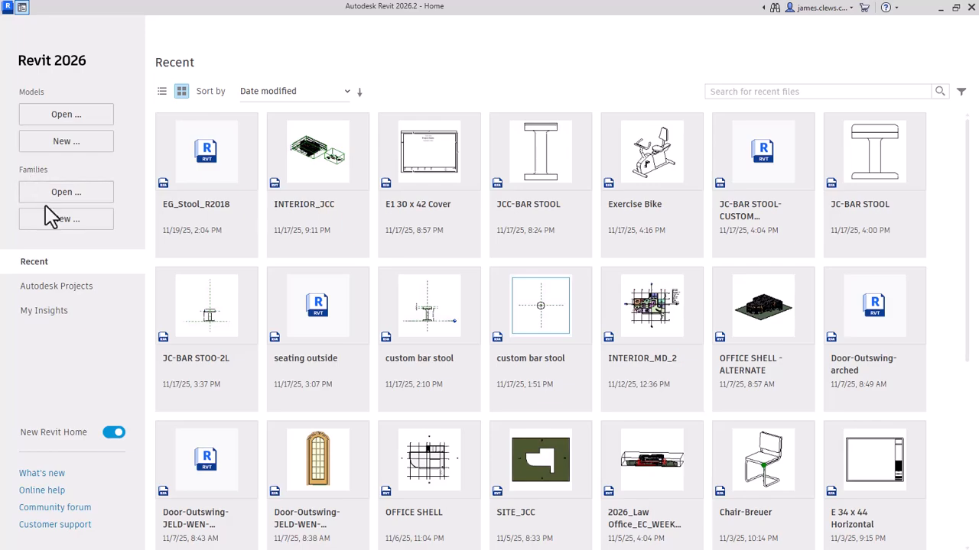
Step: Create a new family from the Furniture template in the English-Imperial folder
click(67, 221)
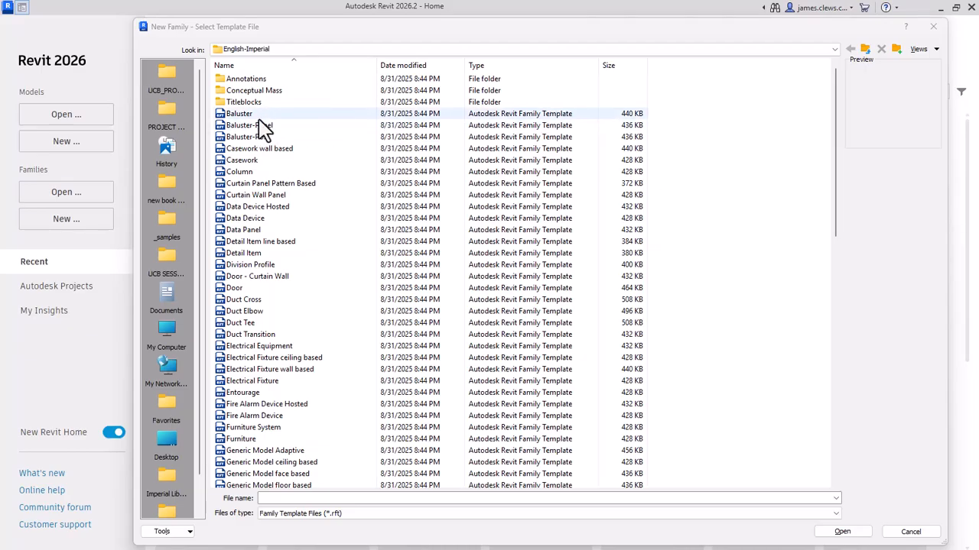
scroll(260, 125, down, 1)
scroll(260, 124, down, 6)
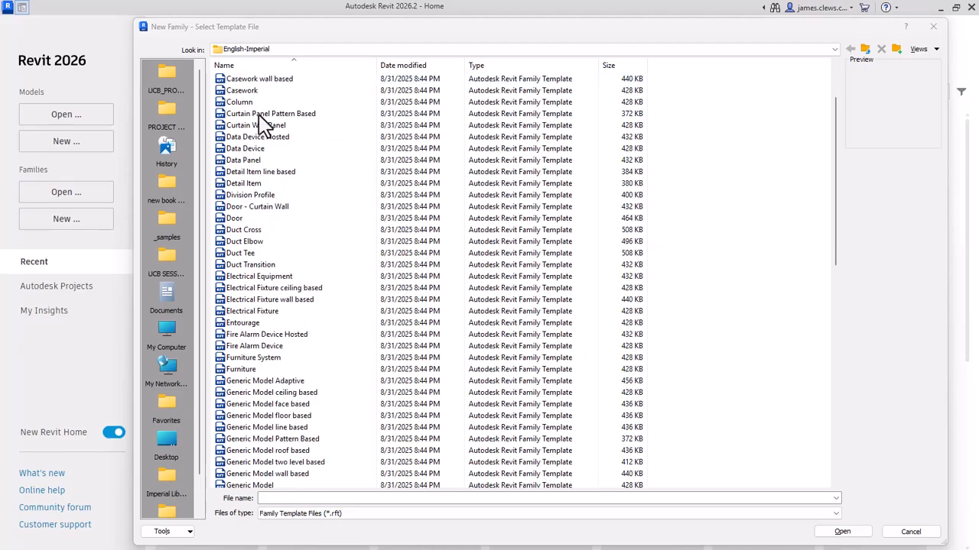
scroll(268, 164, down, 6)
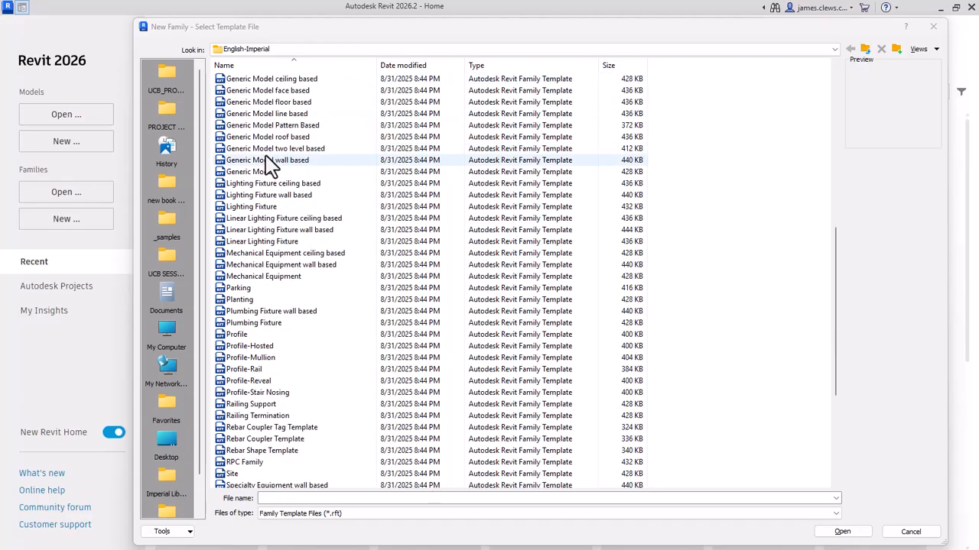
scroll(269, 164, down, 4)
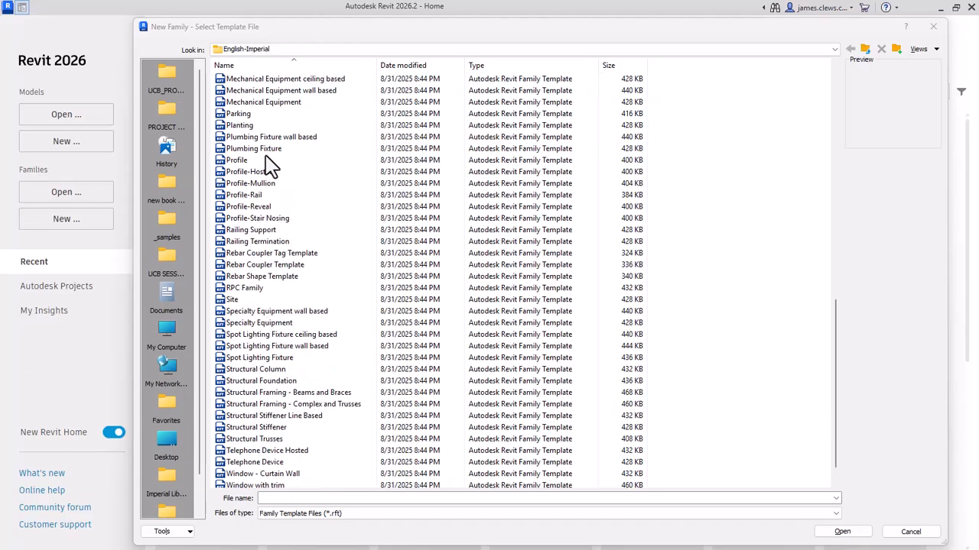
scroll(269, 165, up, 5)
scroll(268, 163, up, 4)
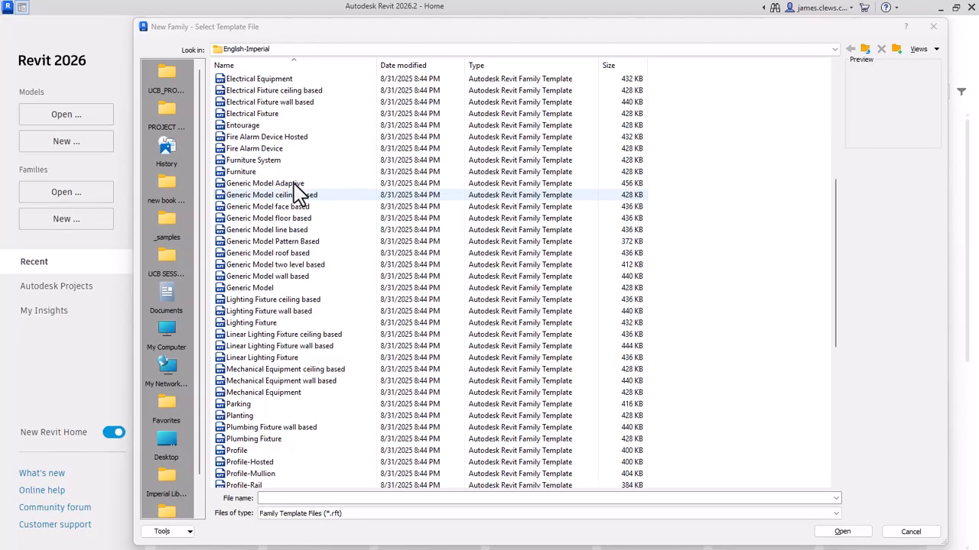
scroll(294, 192, up, 3)
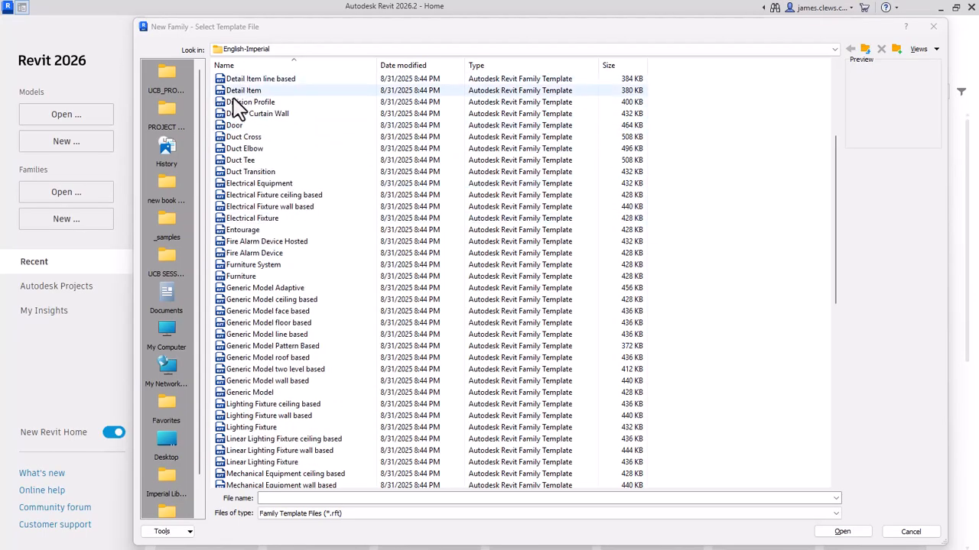
scroll(237, 127, down, 4)
scroll(238, 140, down, 1)
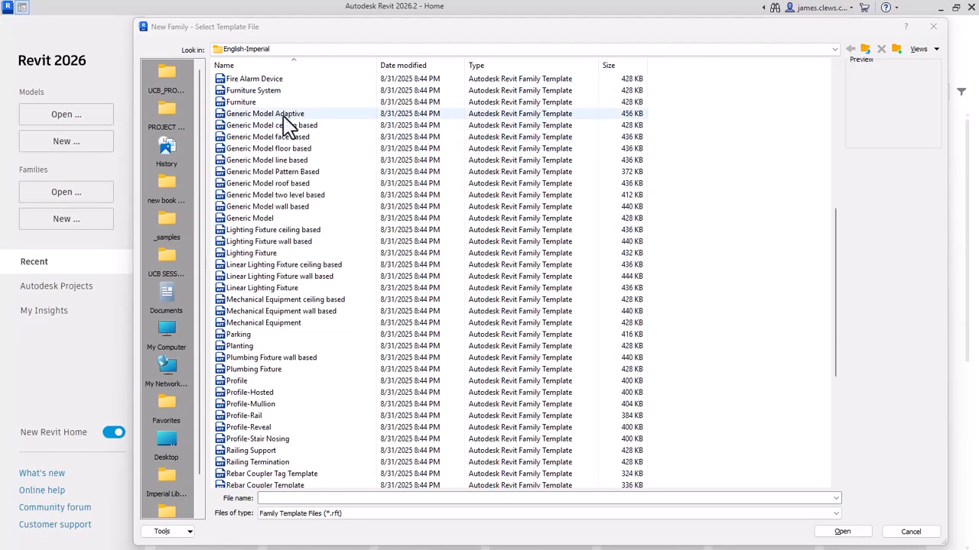
scroll(285, 124, up, 3)
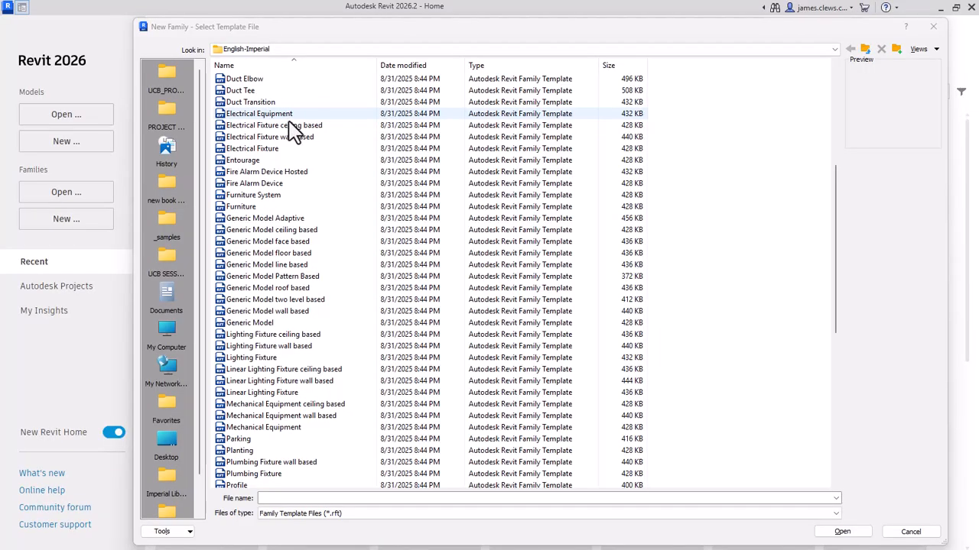
double_click(245, 210)
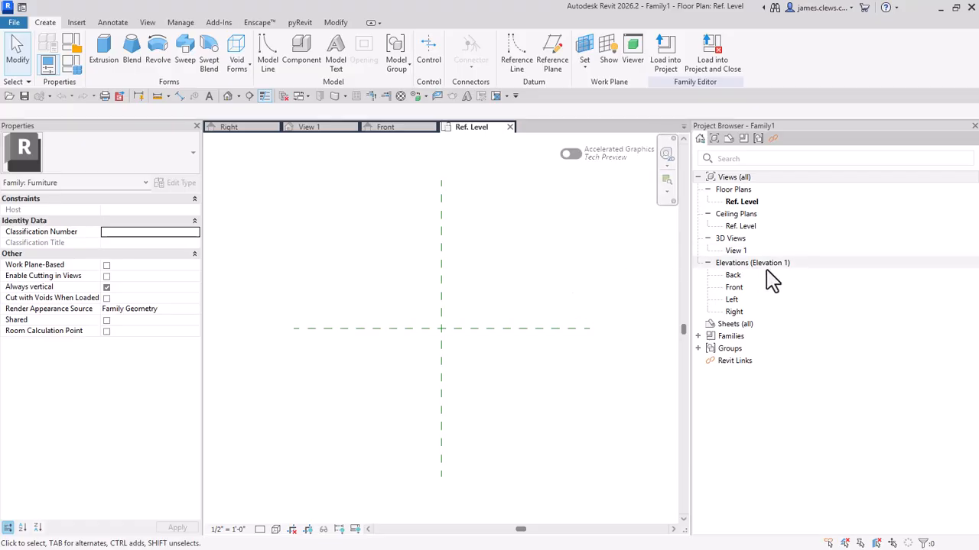
Step: Open the new family's Front elevation and look over its vertical reference plane and Ref. Level line
double_click(734, 288)
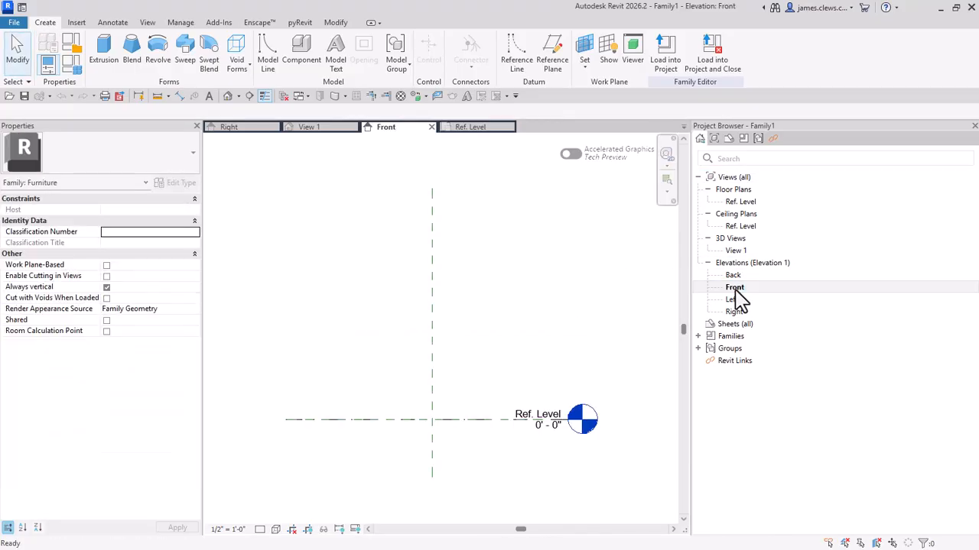
middle_drag(501, 387, 499, 374)
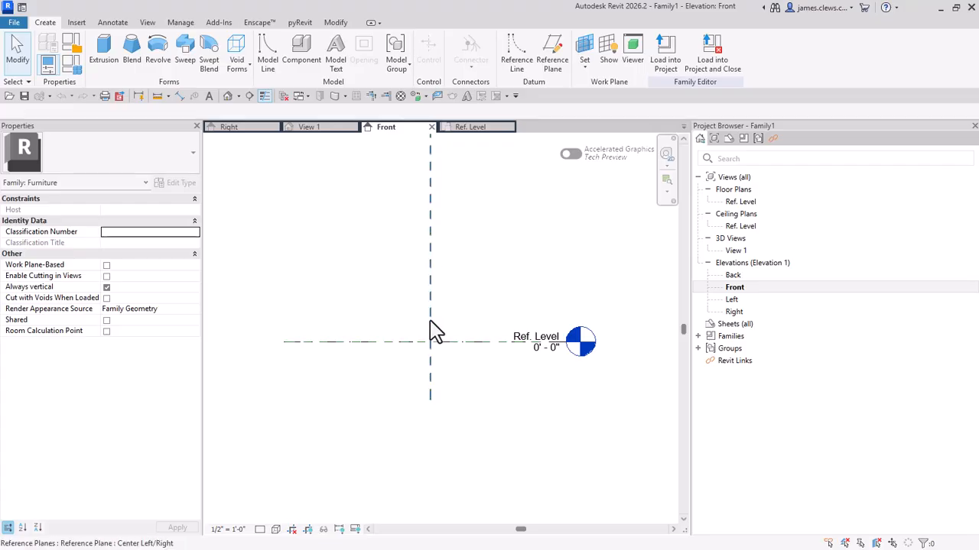
middle_drag(431, 195, 445, 249)
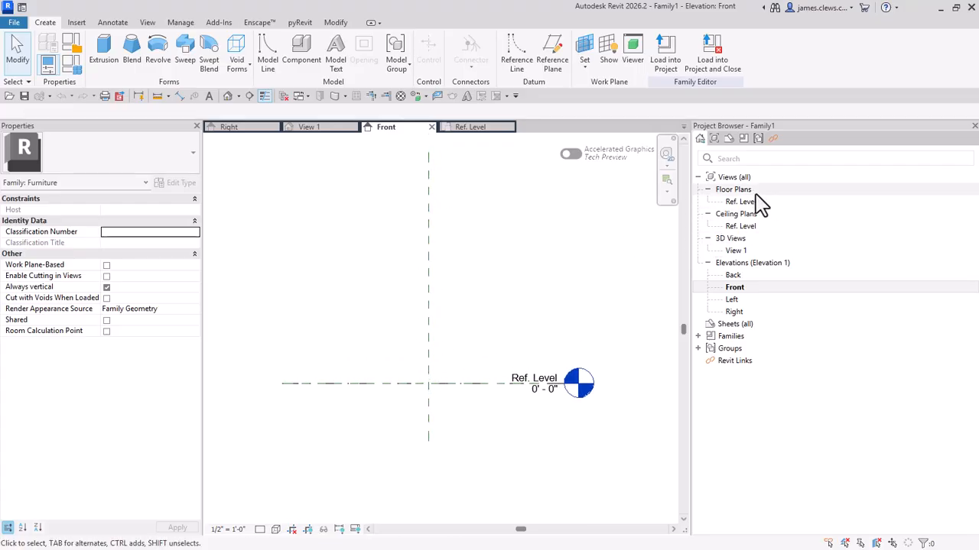
Step: Inspect the properties of the Center Left/Right and Center Front/Back reference planes in the Ref. Level floor plan
click(459, 128)
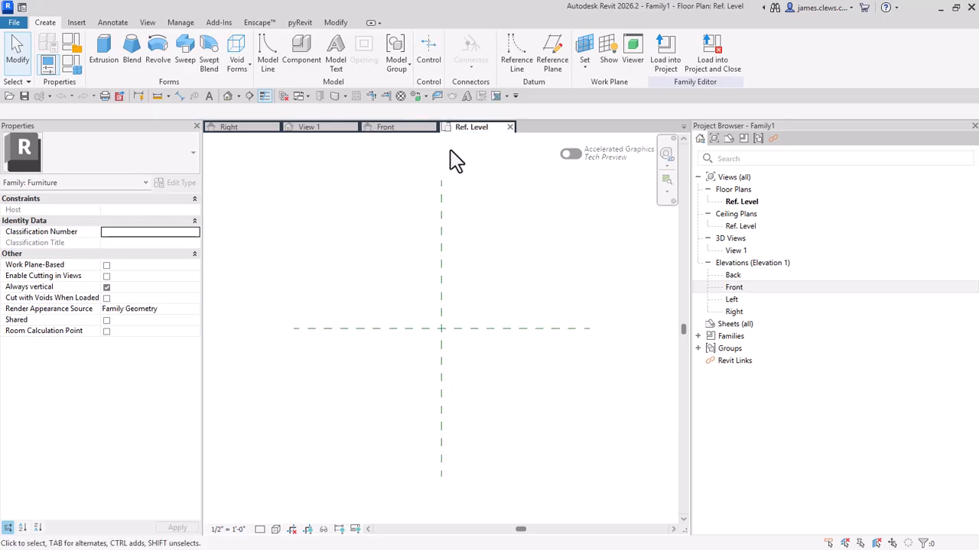
click(442, 269)
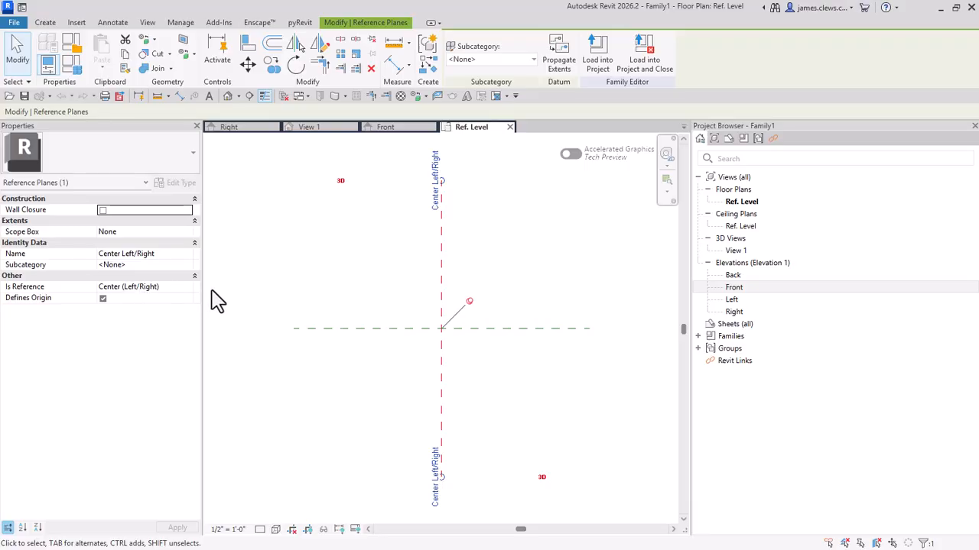
click(322, 330)
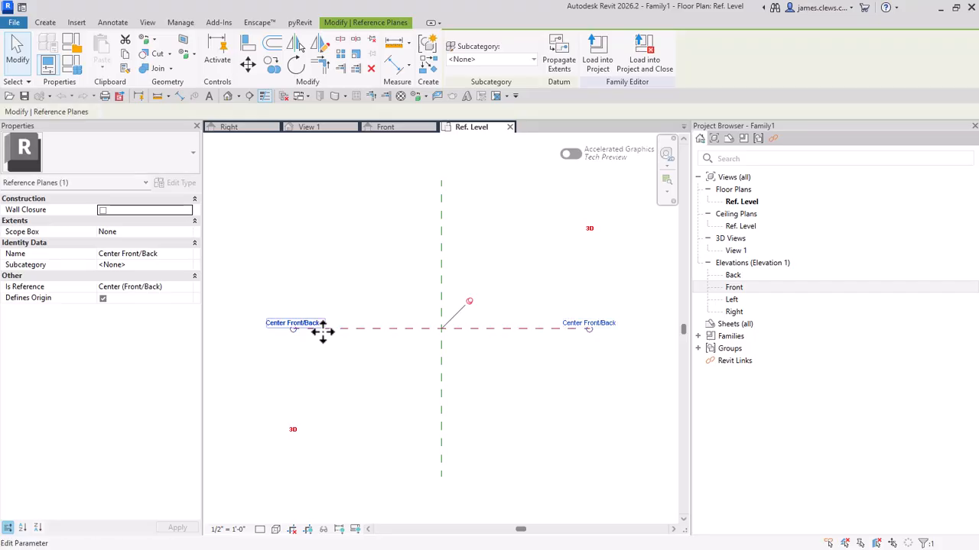
click(350, 284)
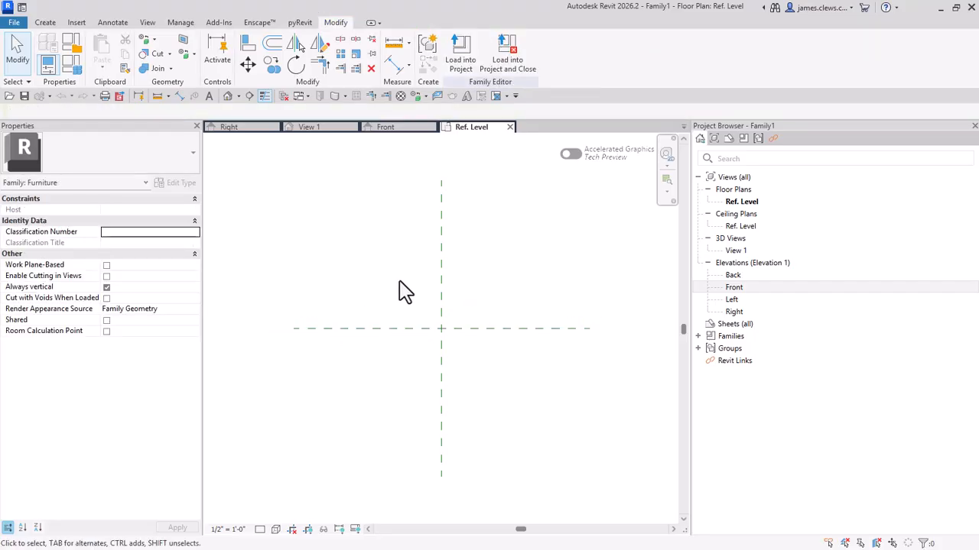
click(442, 286)
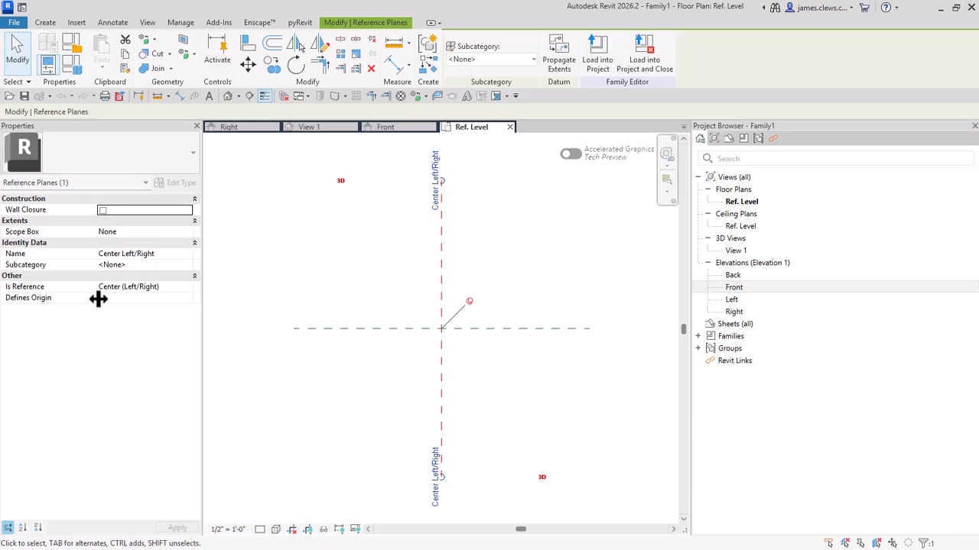
click(281, 284)
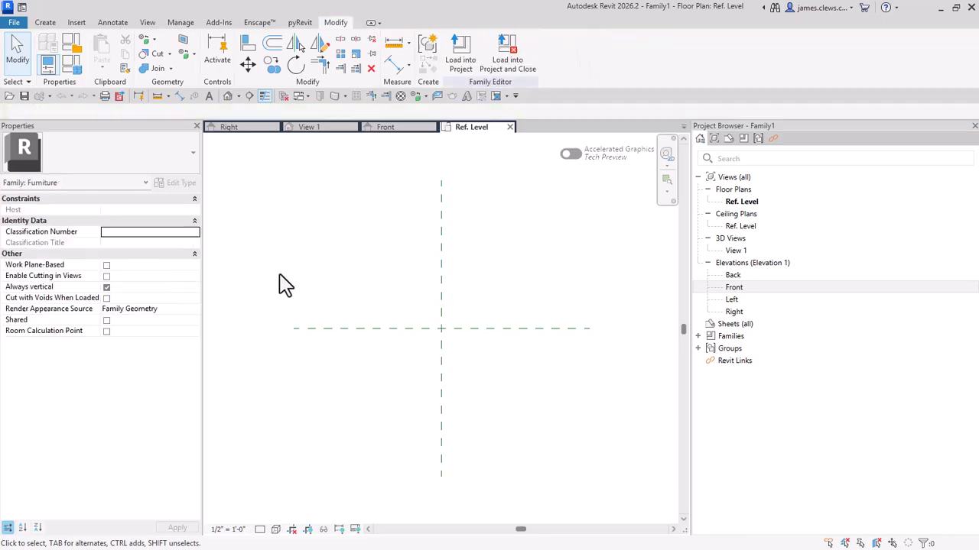
click(352, 330)
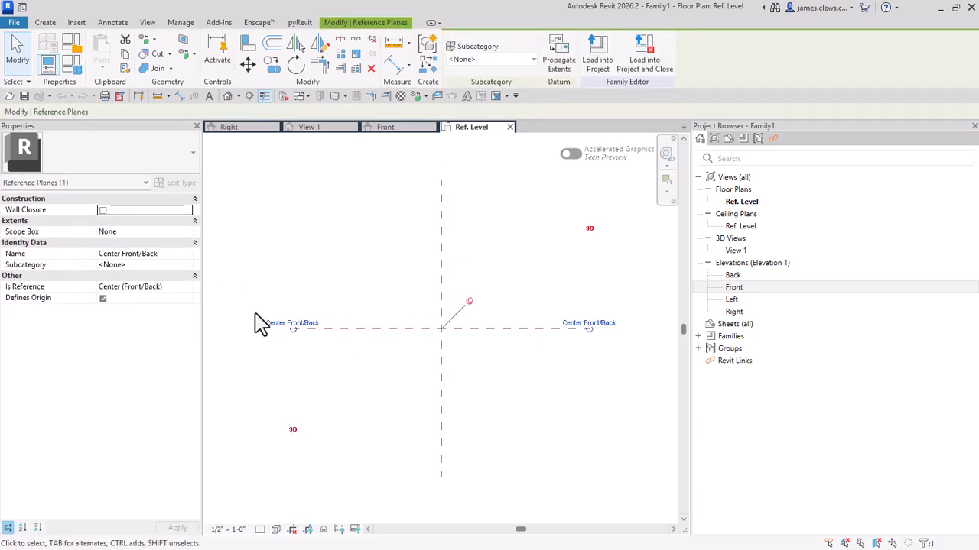
click(341, 289)
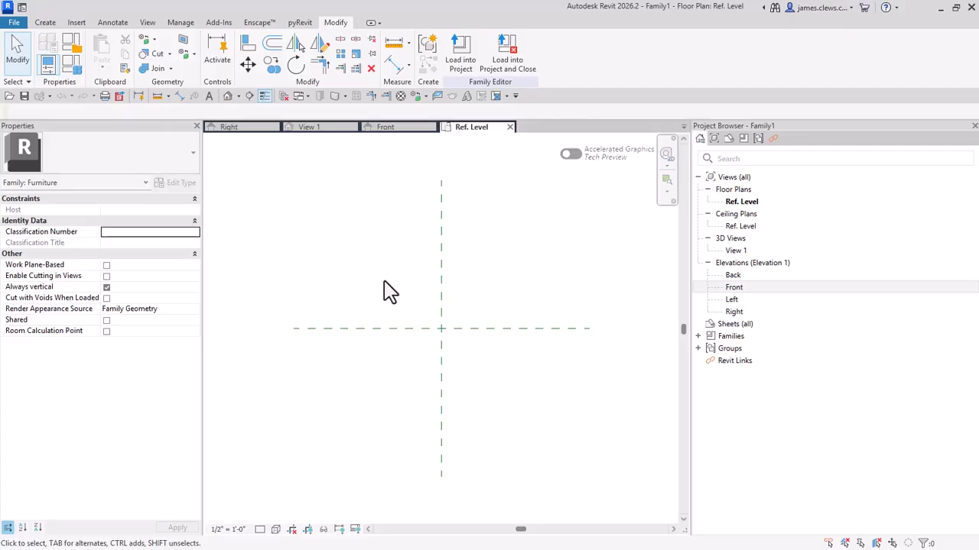
middle_drag(399, 298, 406, 287)
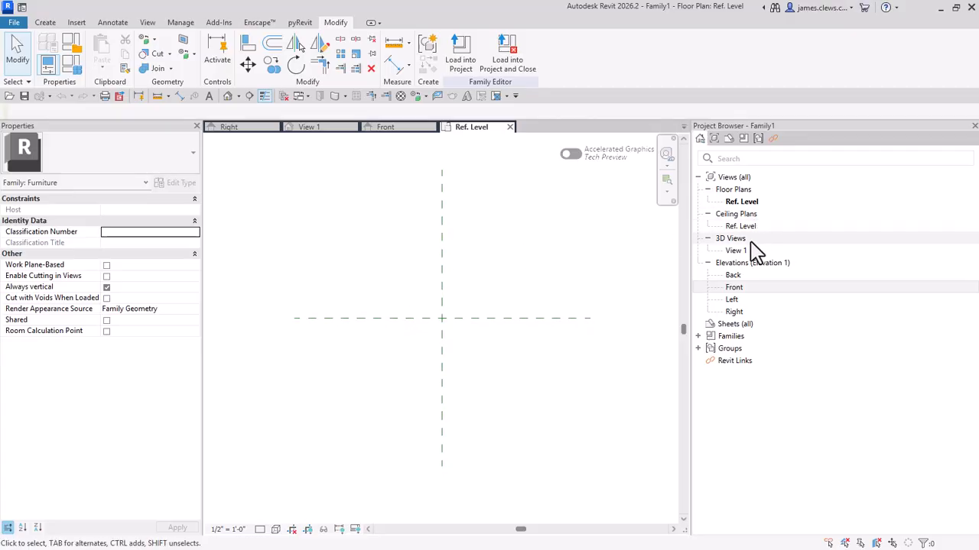
Step: Hide the Levels annotation category in the Front elevation through its Visibility/Graphic Overrides
click(389, 128)
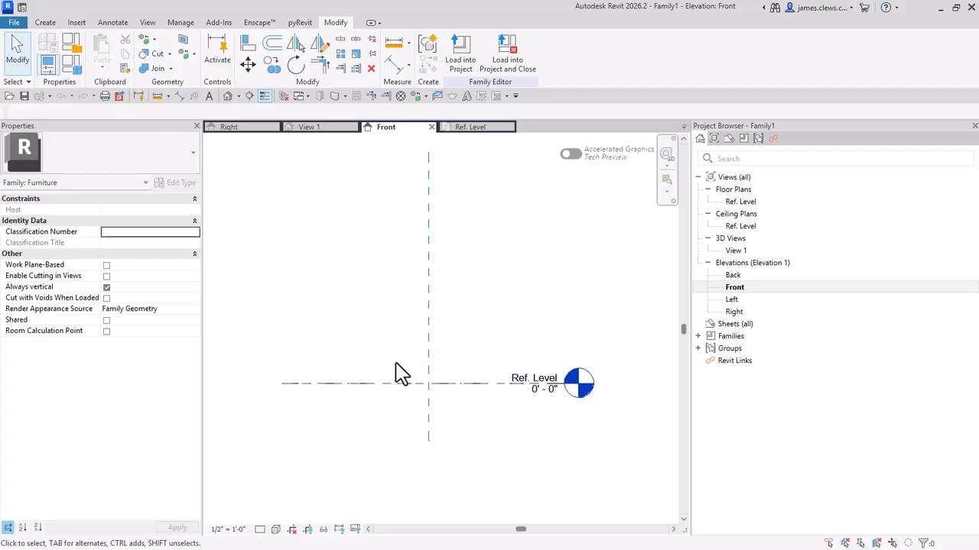
key(v)
key(v)
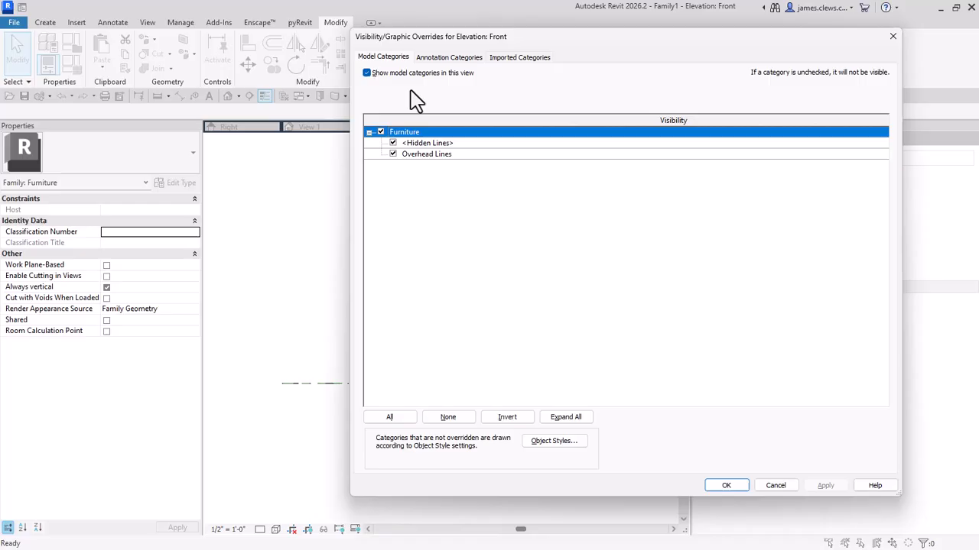
click(386, 58)
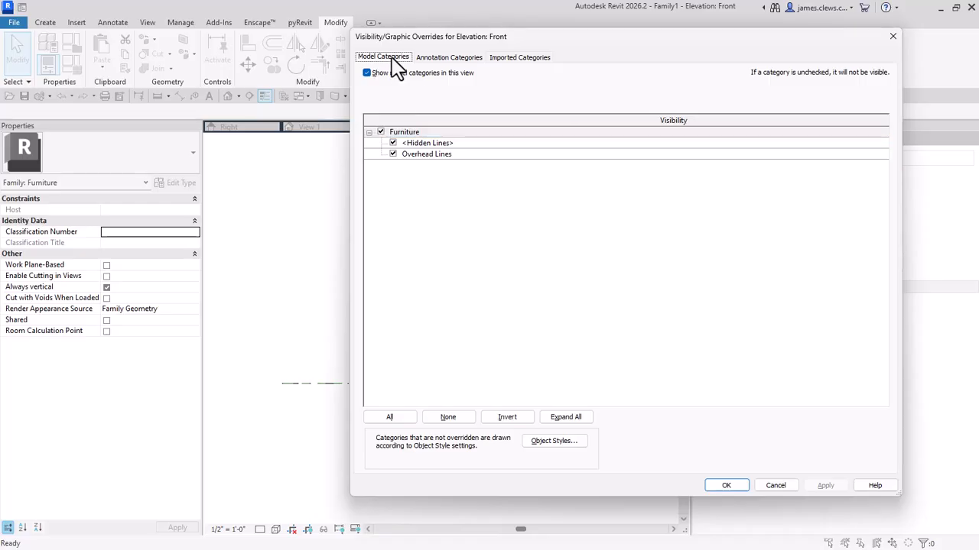
click(441, 59)
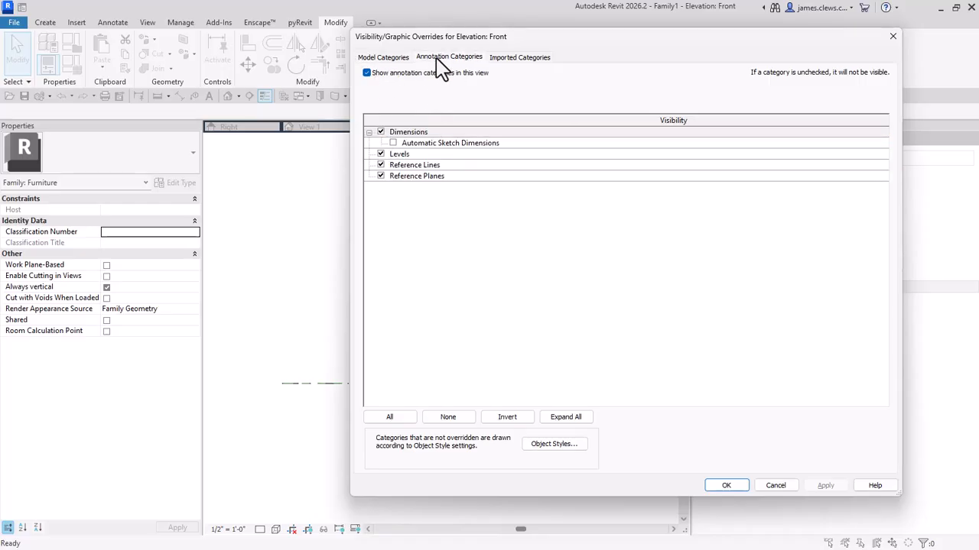
click(381, 154)
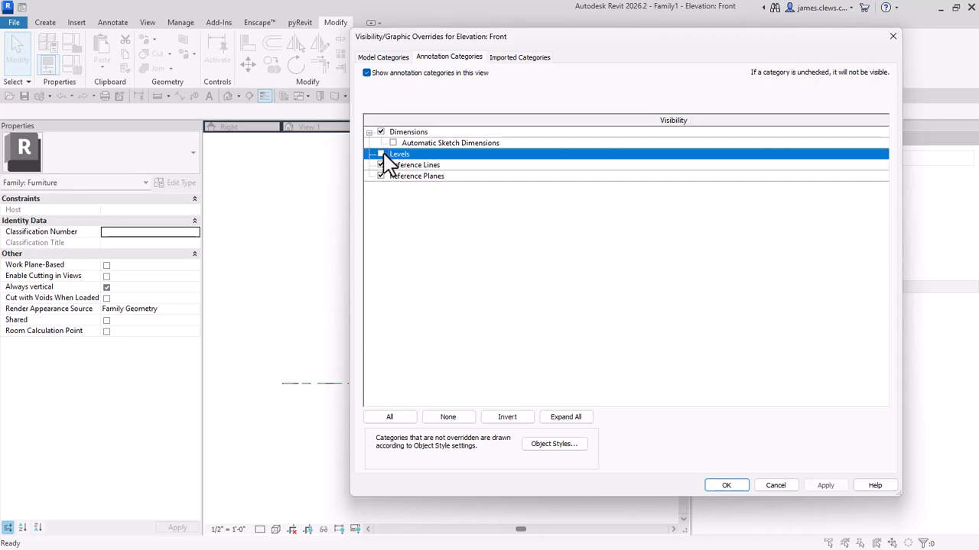
click(728, 486)
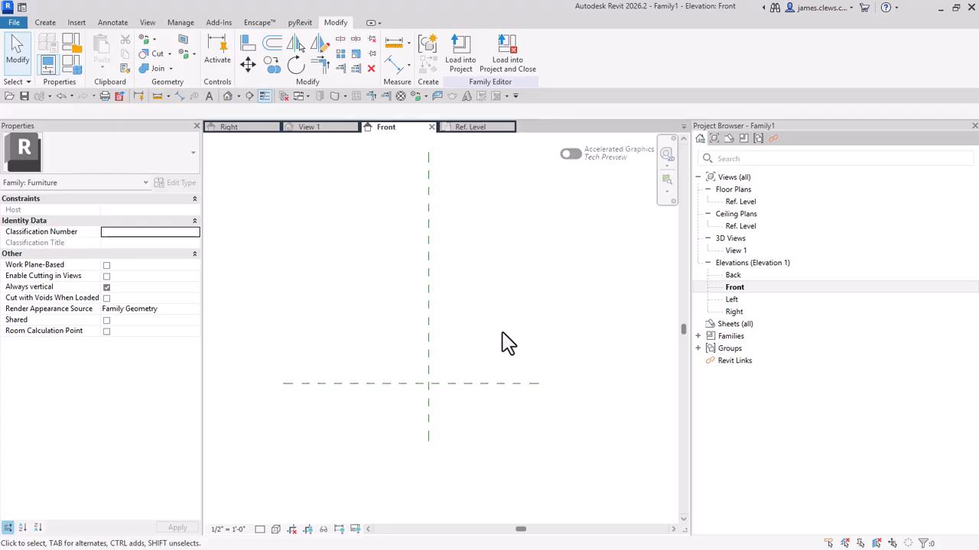
Step: Create a similar horizontal reference plane about 3' 5" above the existing base plane, crossing the vertical center plane
middle_drag(508, 344, 531, 368)
click(383, 409)
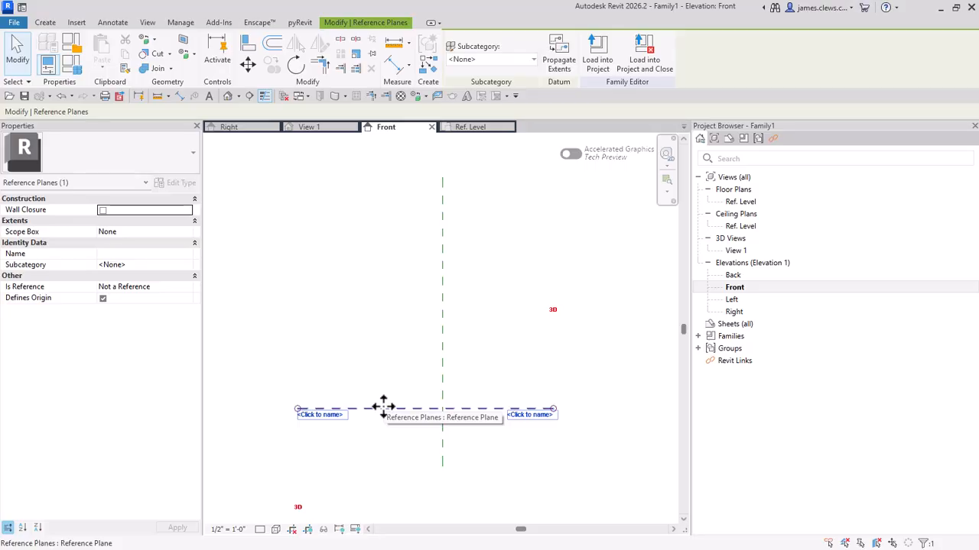
right_click(388, 409)
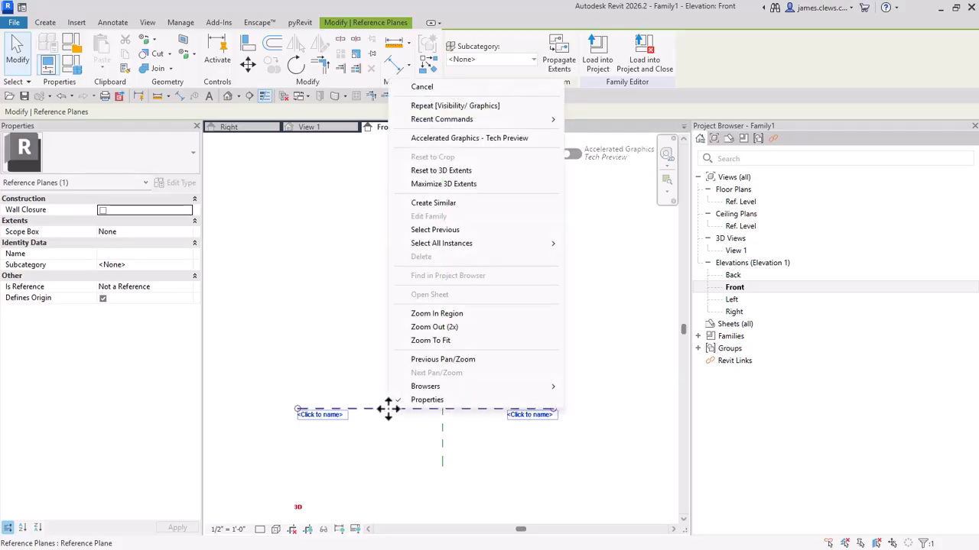
click(446, 204)
click(376, 308)
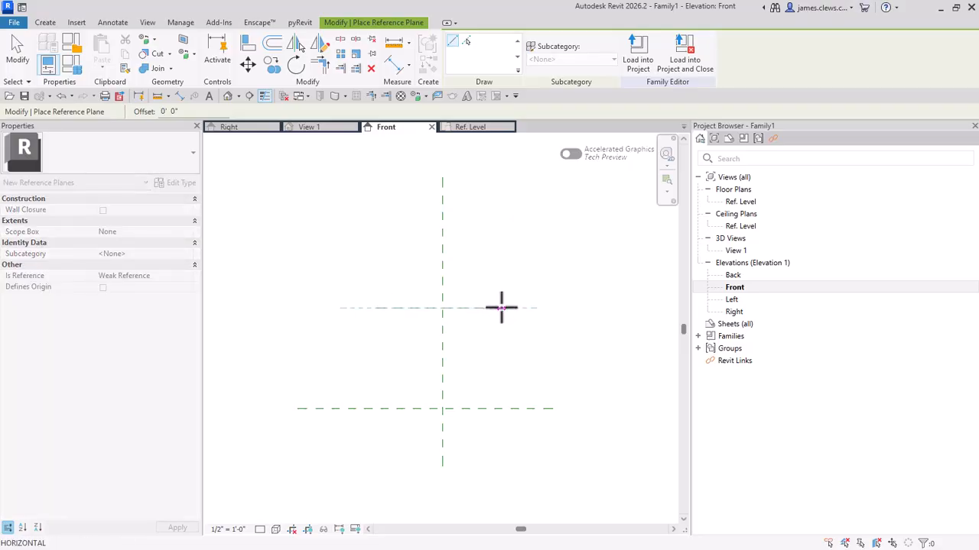
click(502, 309)
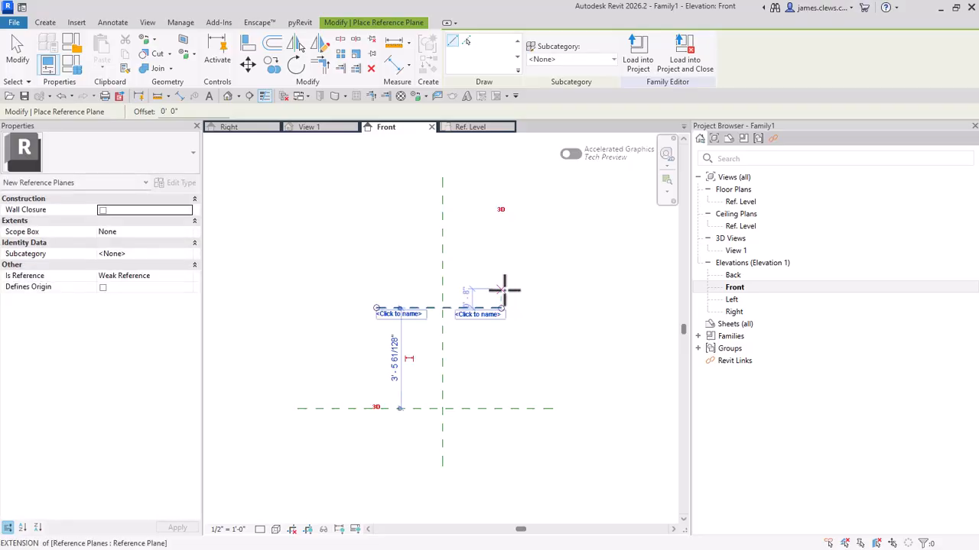
key(Escape)
key(Escape)
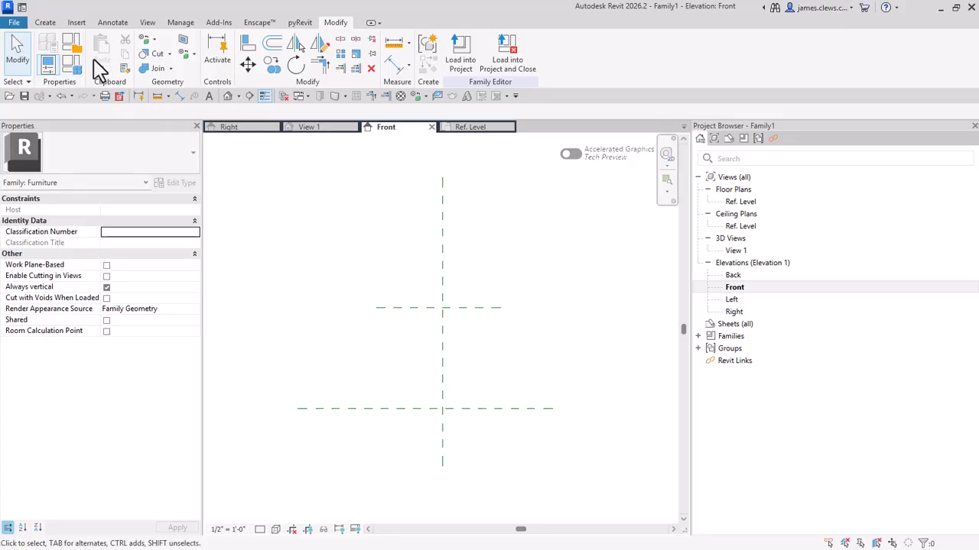
Step: Draw a shorter horizontal reference plane about 1' 5" above the upper one with the Reference Plane tool and delete it
click(48, 23)
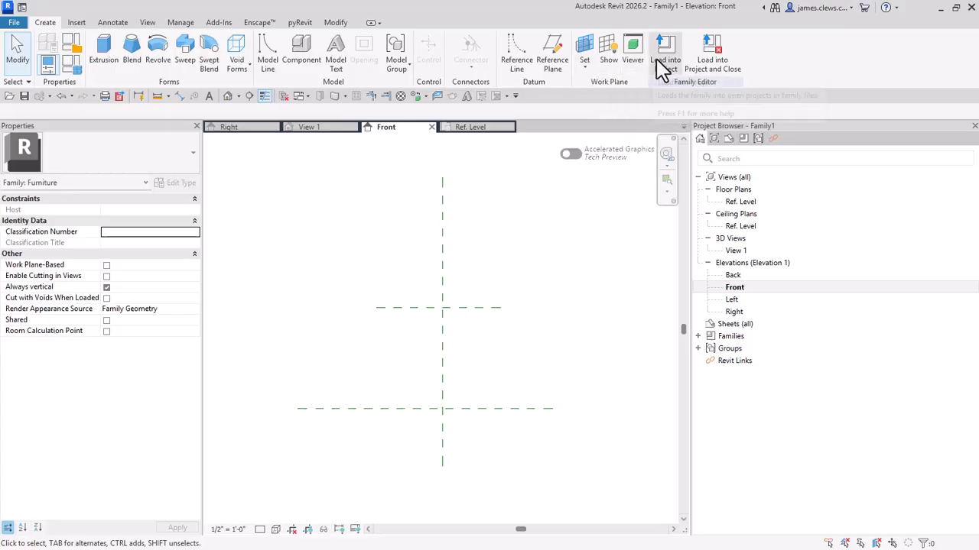
click(562, 72)
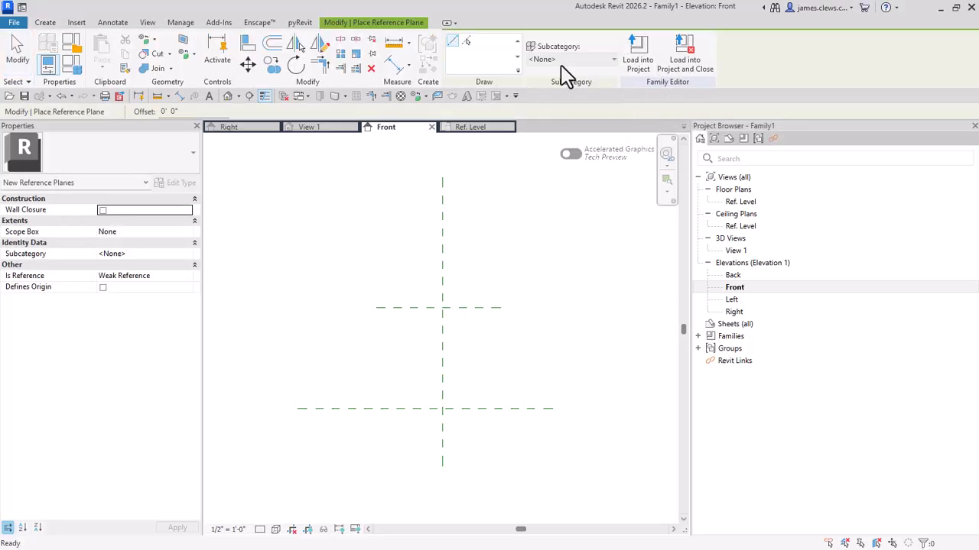
click(407, 268)
click(492, 268)
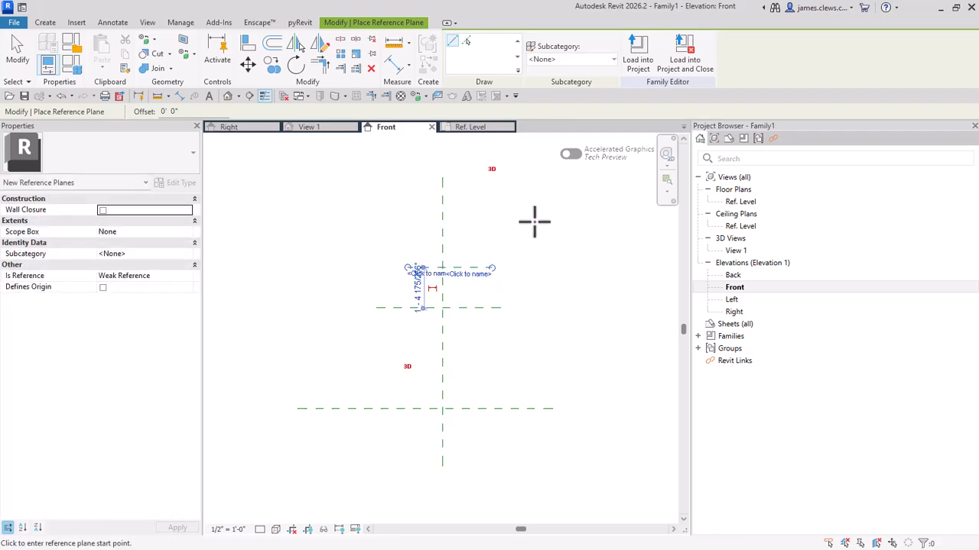
key(Escape)
key(Escape)
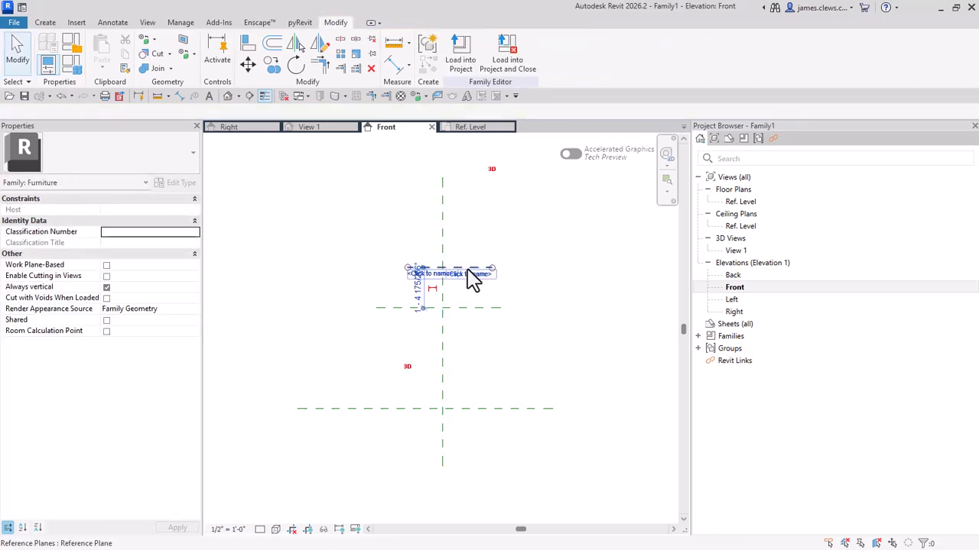
click(468, 270)
key(Delete)
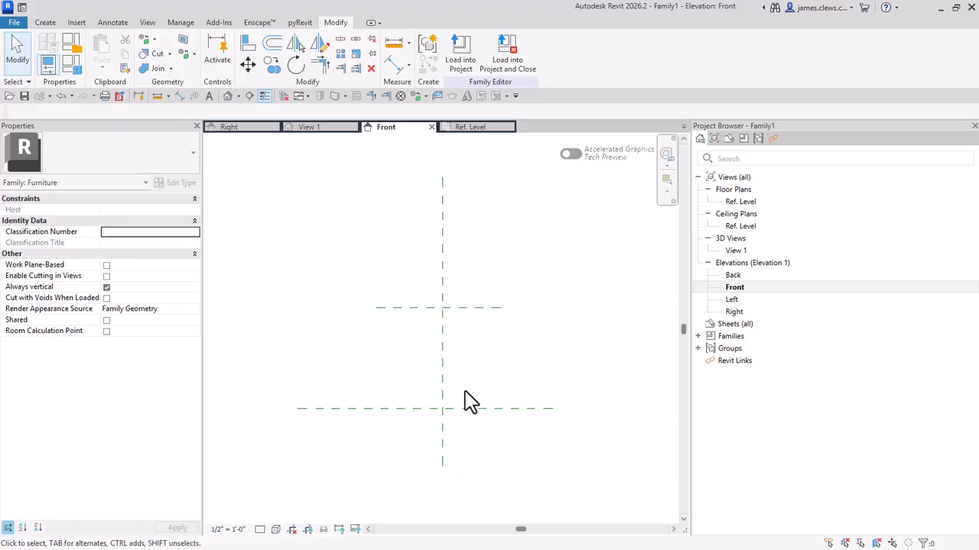
scroll(461, 382, up, 1)
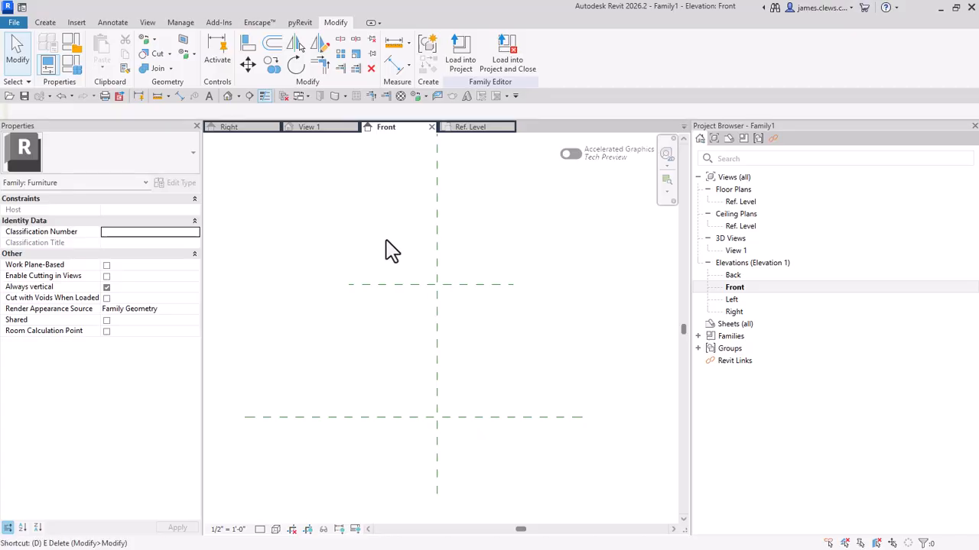
key(d)
key(i)
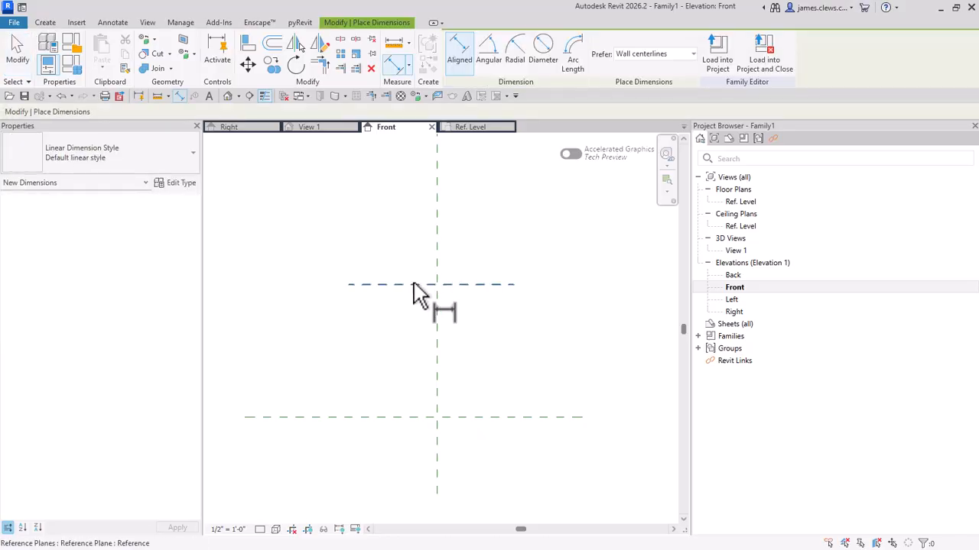
click(387, 417)
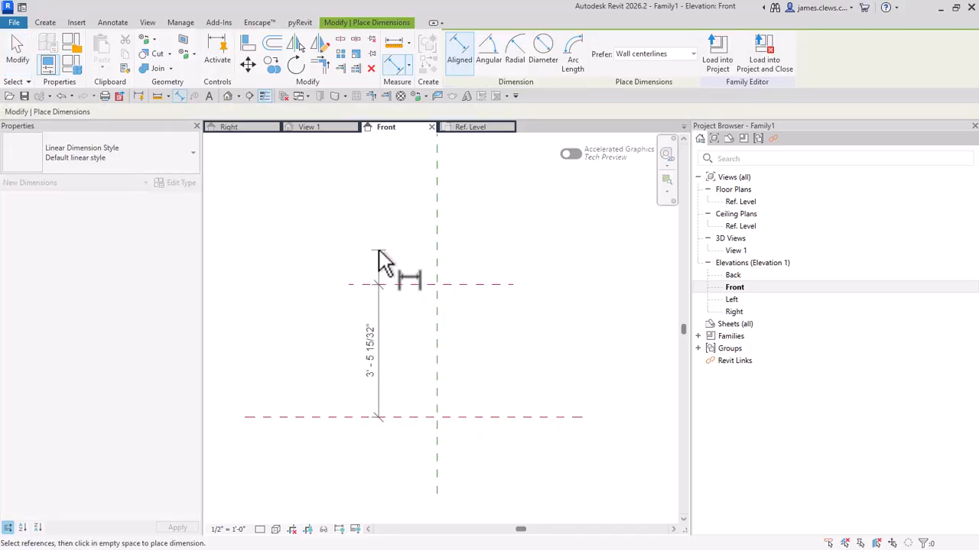
key(Escape)
key(Escape)
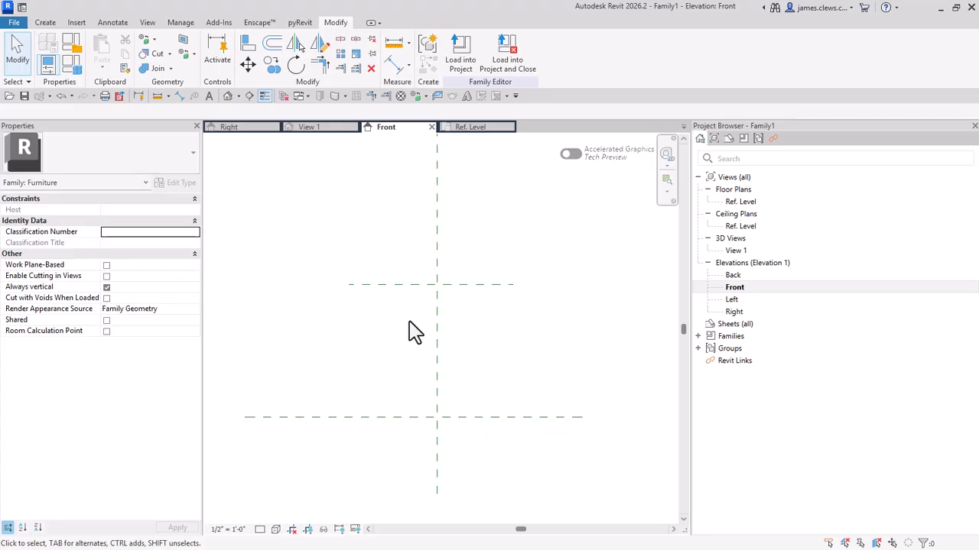
Step: Make the temporary height dimension between the upper reference plane and the base plane permanent
click(408, 288)
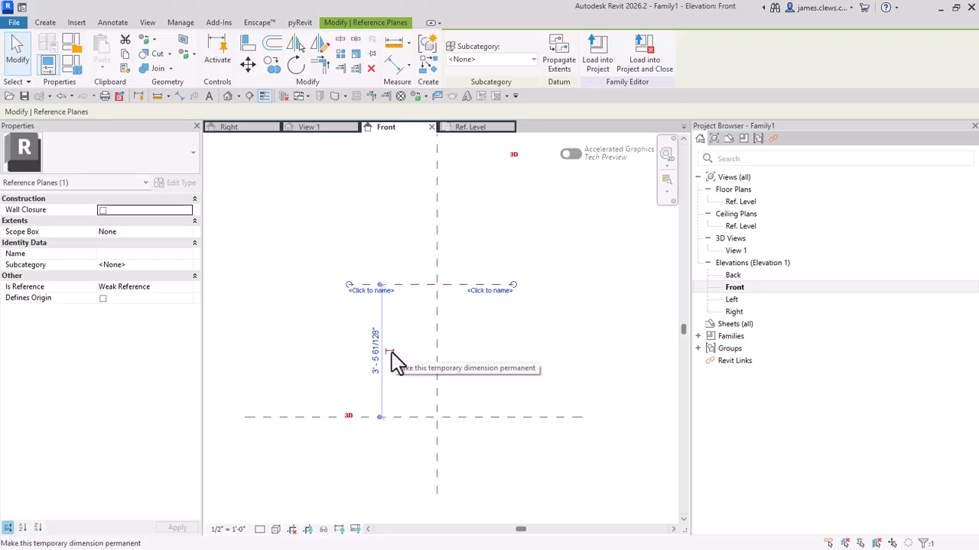
click(390, 354)
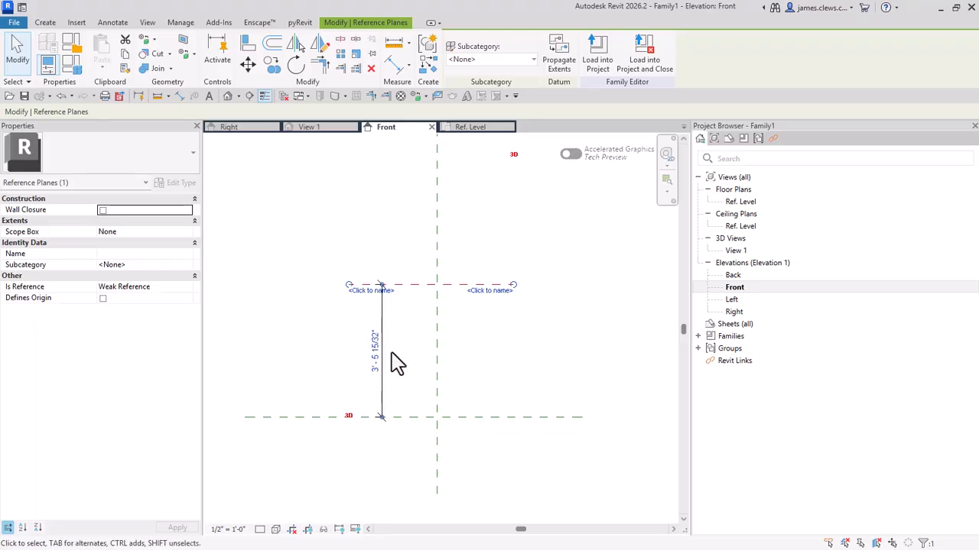
Step: Name the upper horizontal reference plane TOP OF STOOL
key(Escape)
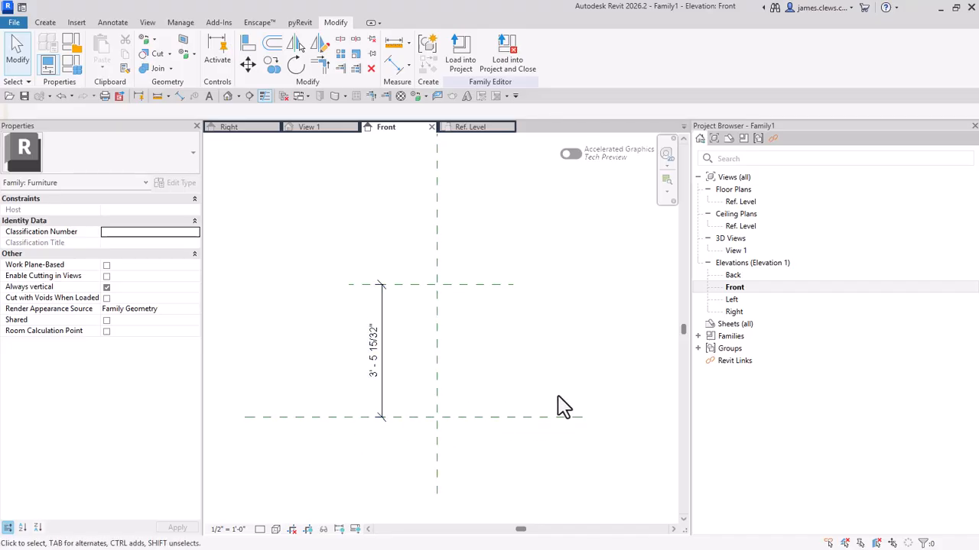
click(471, 291)
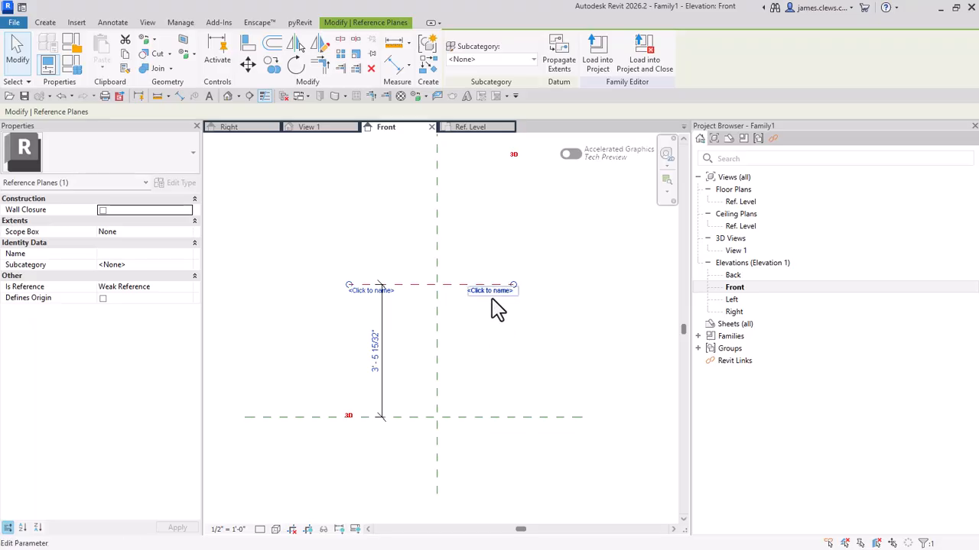
click(488, 293)
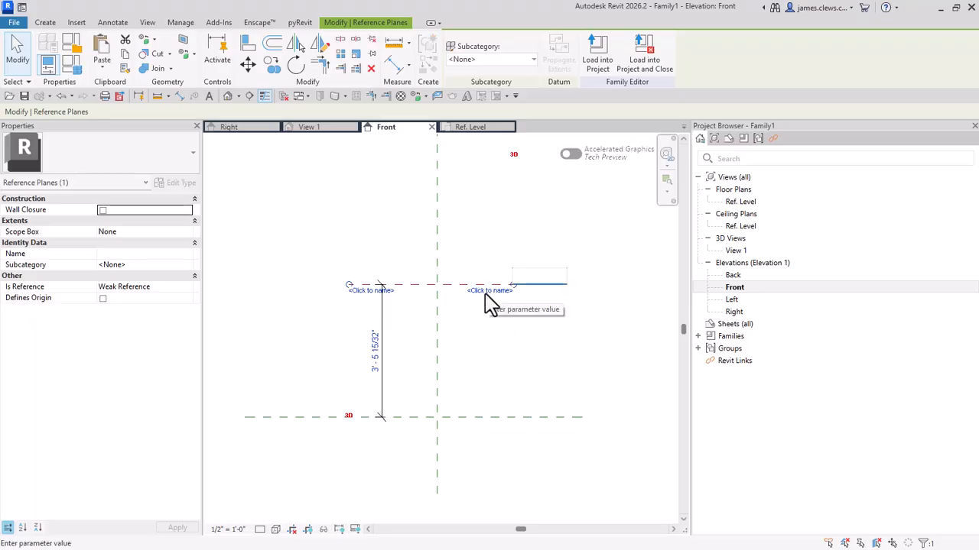
text(t)
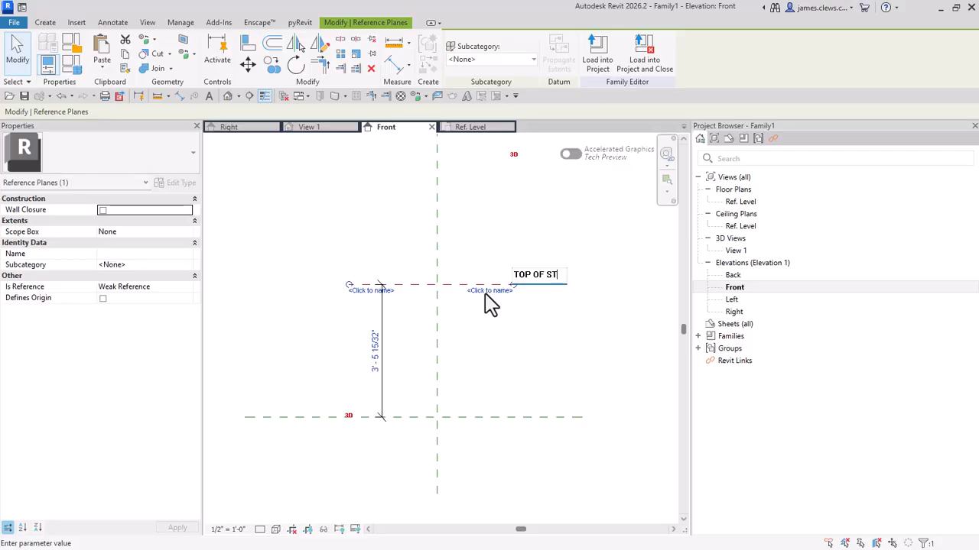
text(OL)
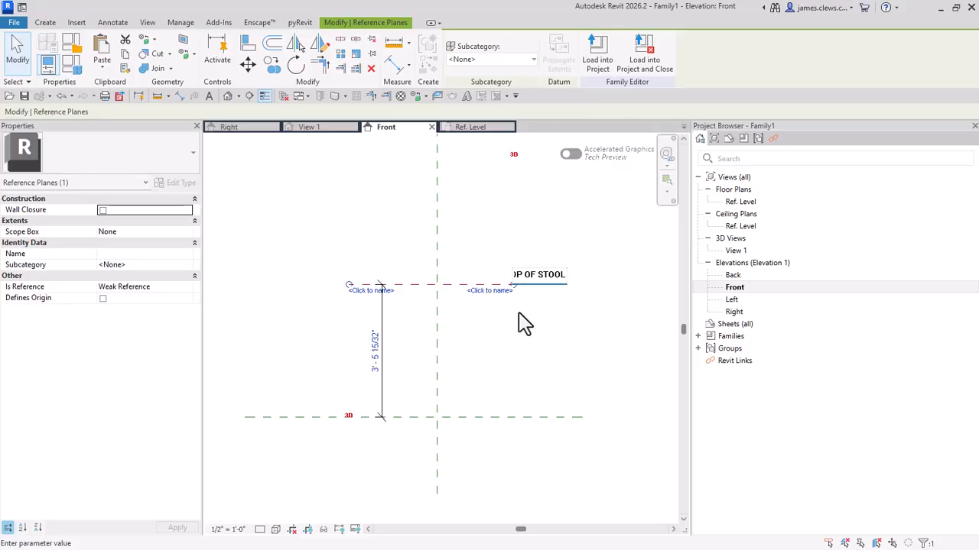
key(Return)
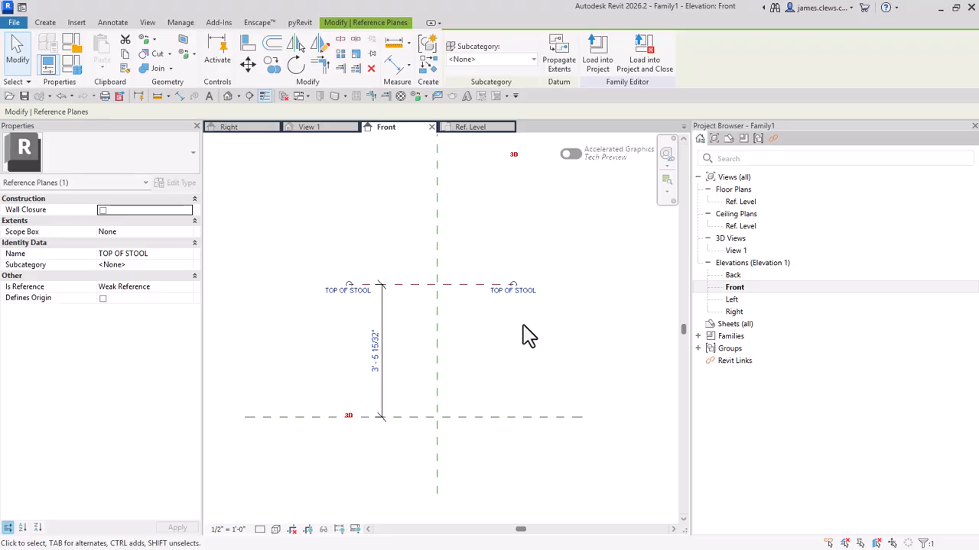
key(Escape)
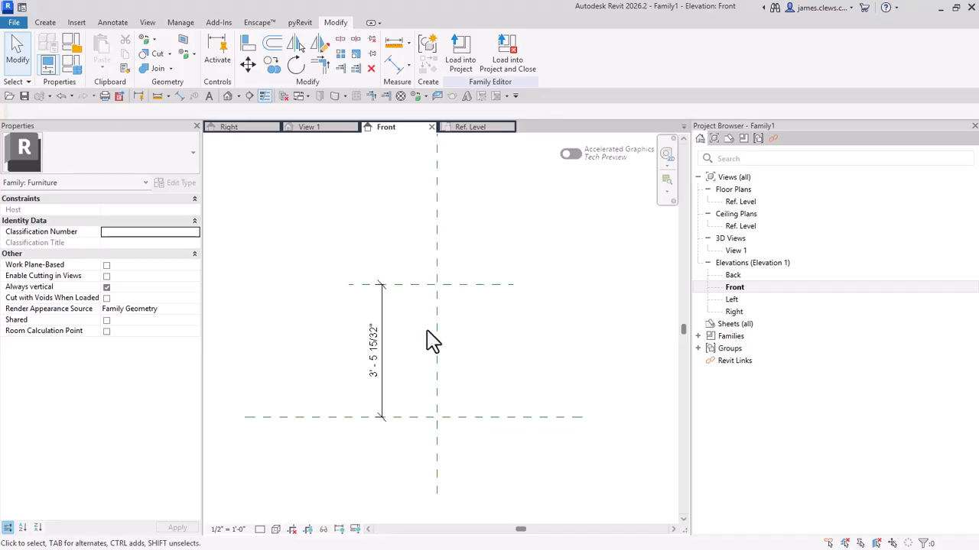
Step: Start a solid Revolve and draw its axis line about 10" long on the vertical center plane, above the TOP OF STOOL plane
scroll(490, 332, up, 2)
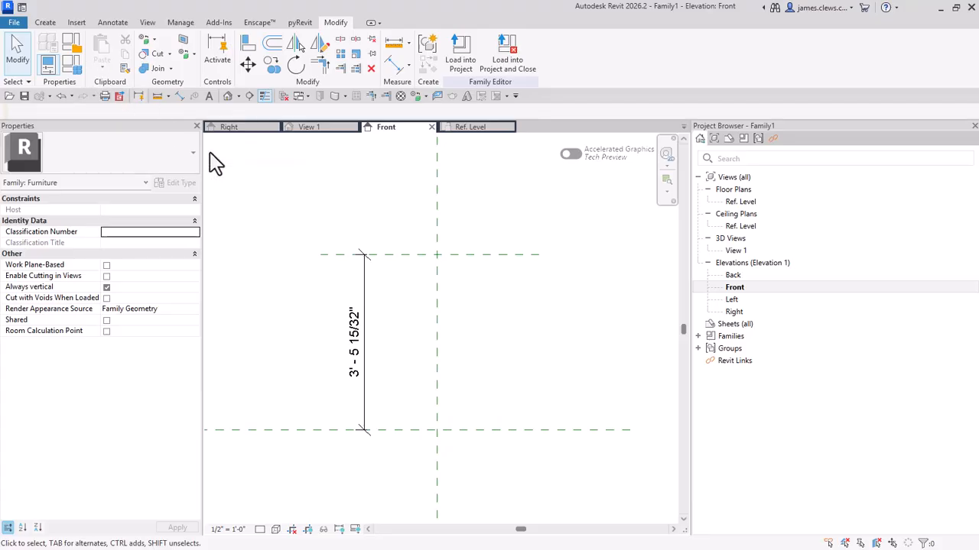
click(46, 23)
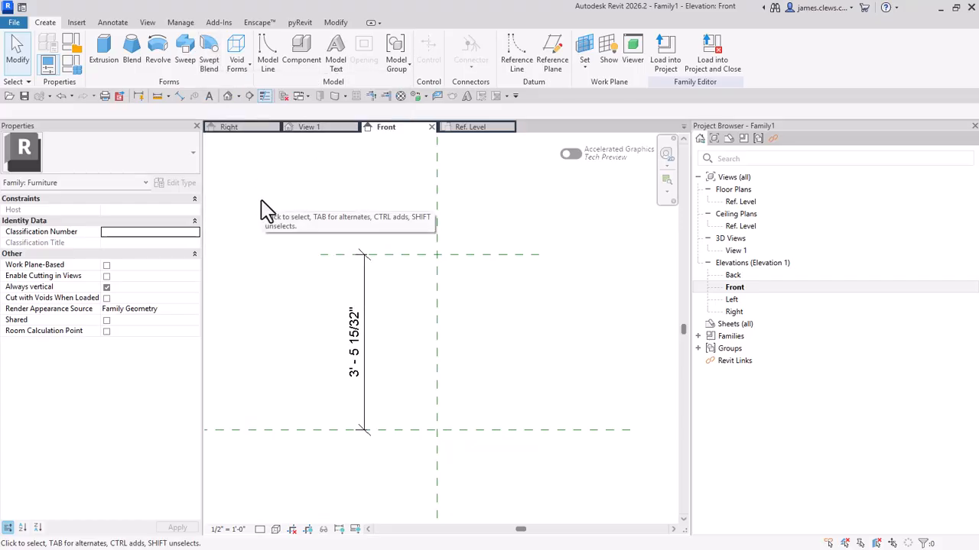
click(240, 66)
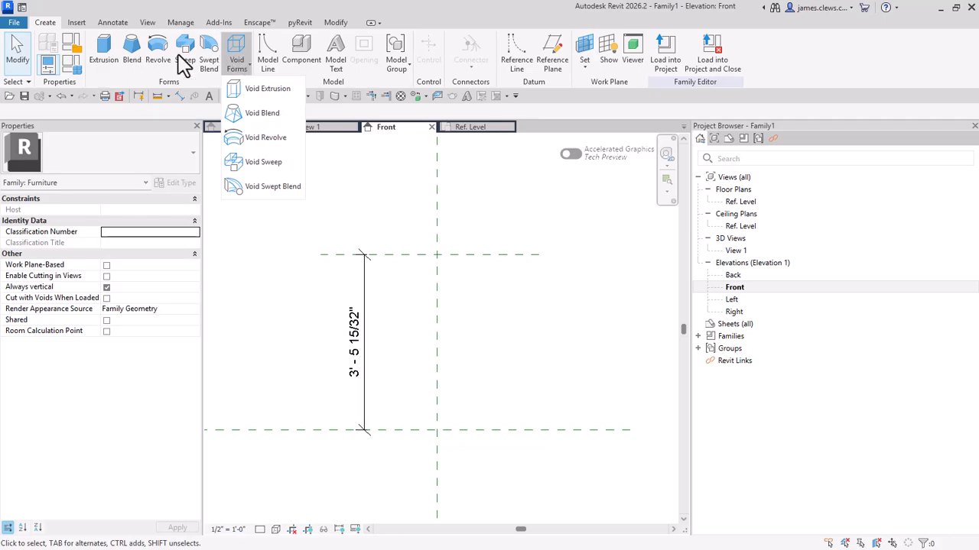
click(260, 222)
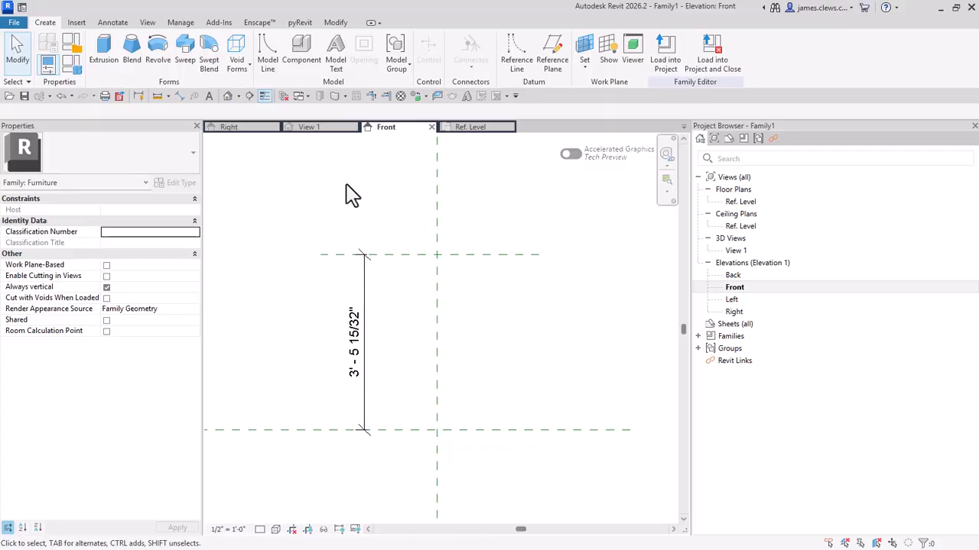
click(159, 55)
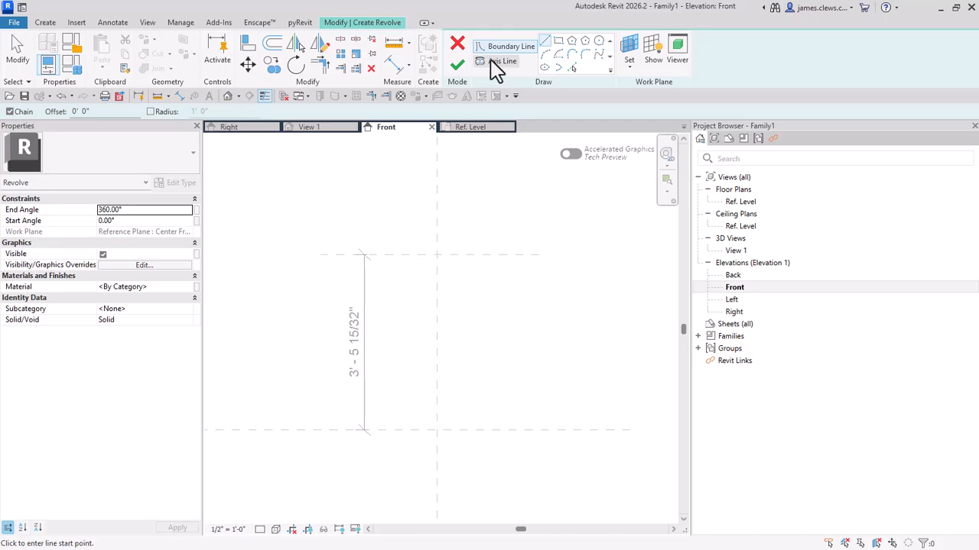
click(493, 63)
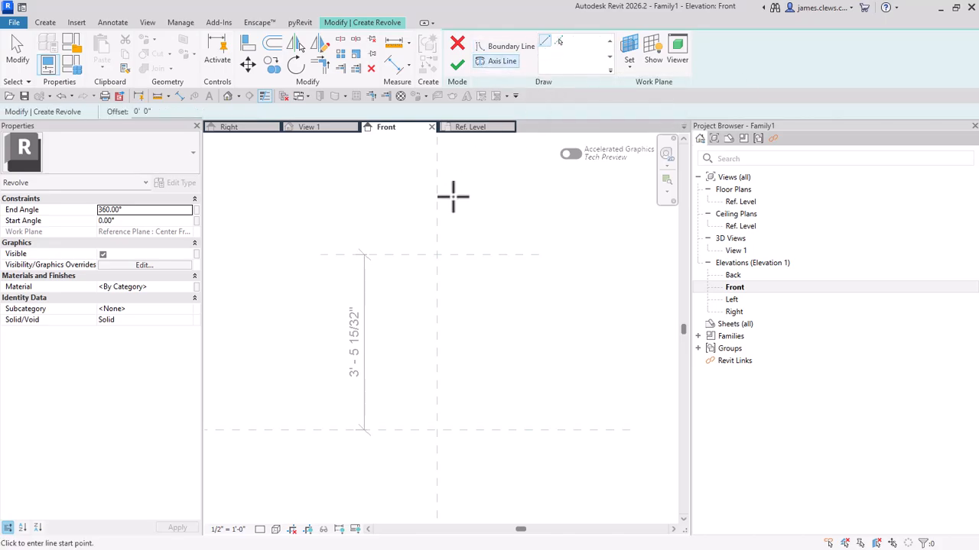
click(437, 227)
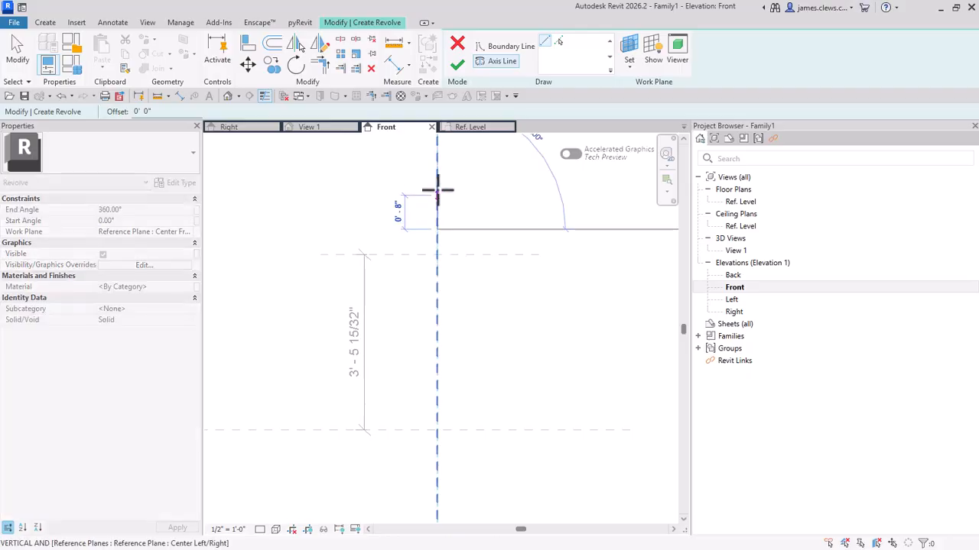
click(437, 187)
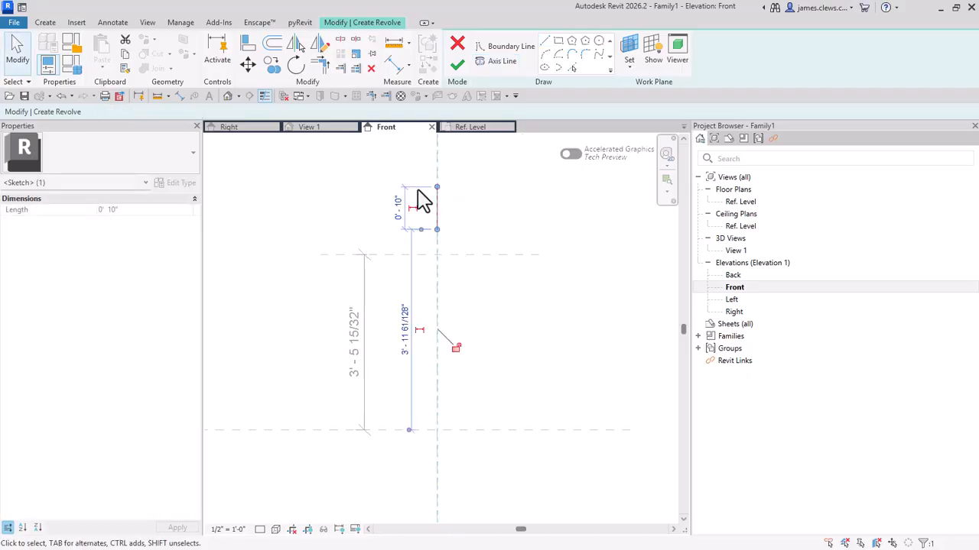
key(Escape)
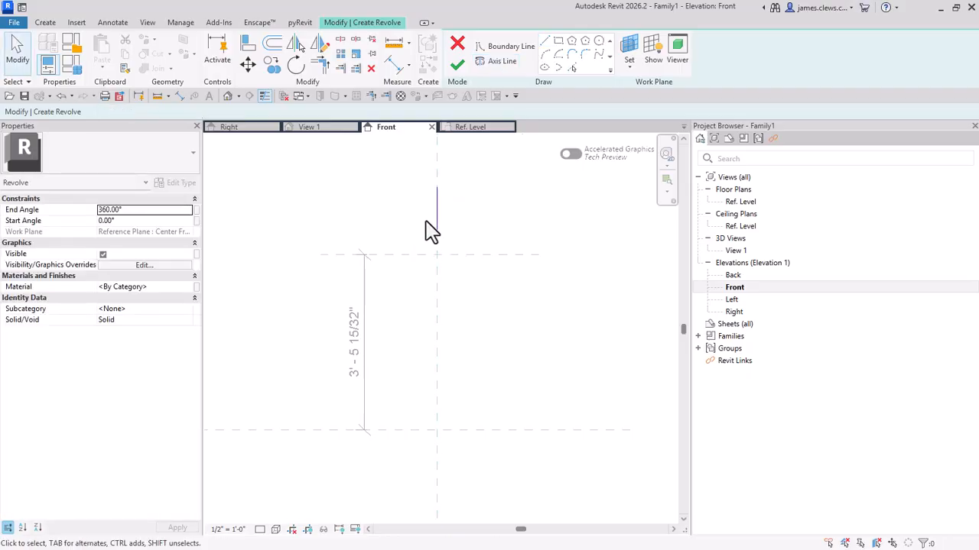
Step: Toggle the Thin Lines display while sketching the revolve
scroll(440, 224, up, 1)
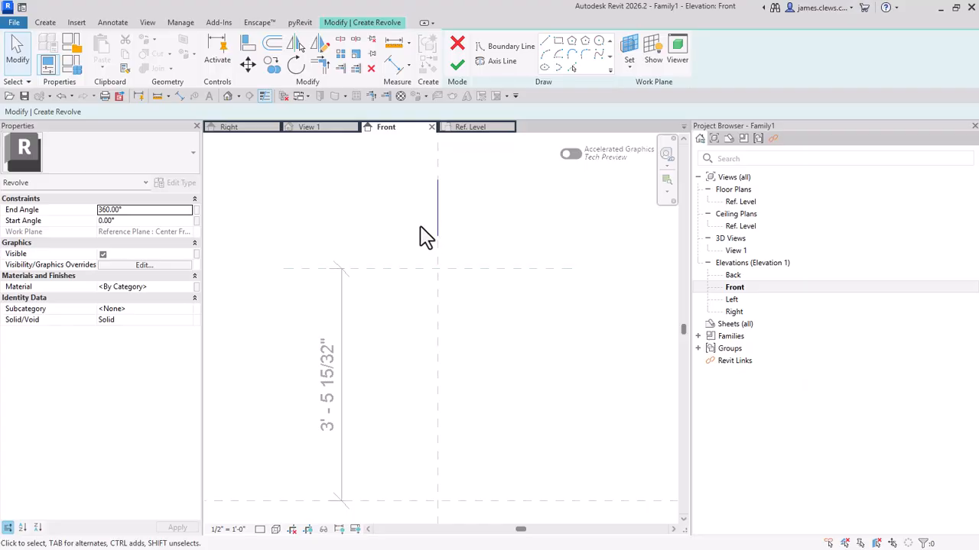
key(t)
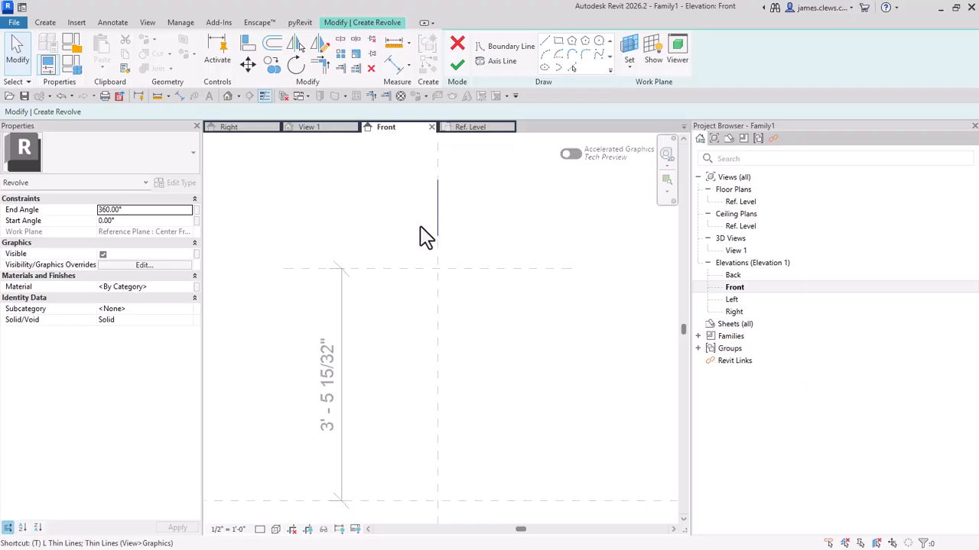
key(l)
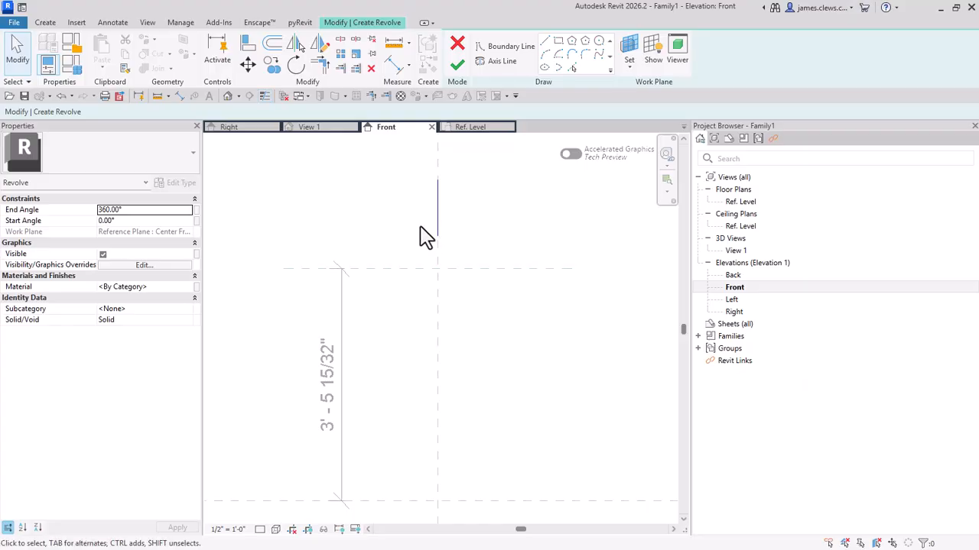
Step: Sketch the seat part of the revolve boundary beside the center plane, below TOP OF STOOL, with a top edge about 1' 1" long
click(500, 52)
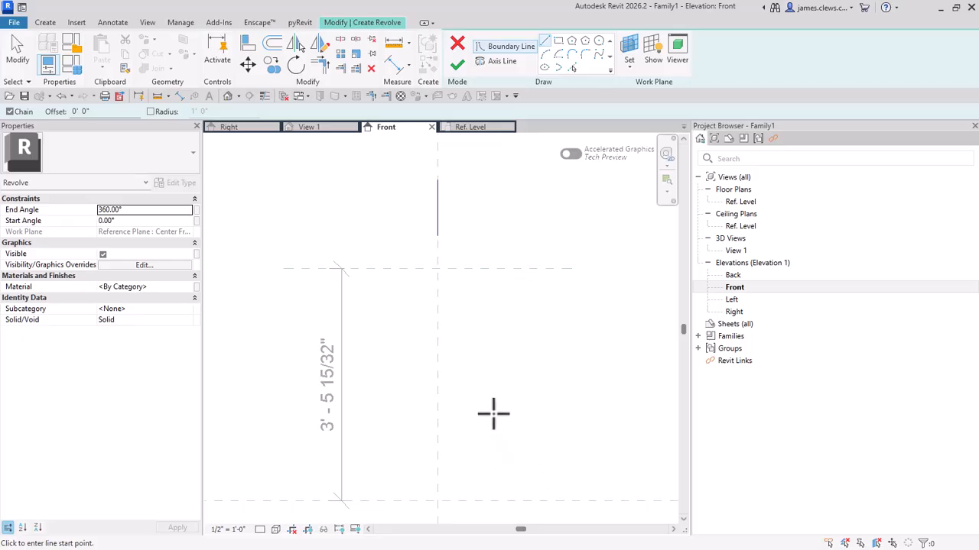
middle_drag(485, 374, 468, 311)
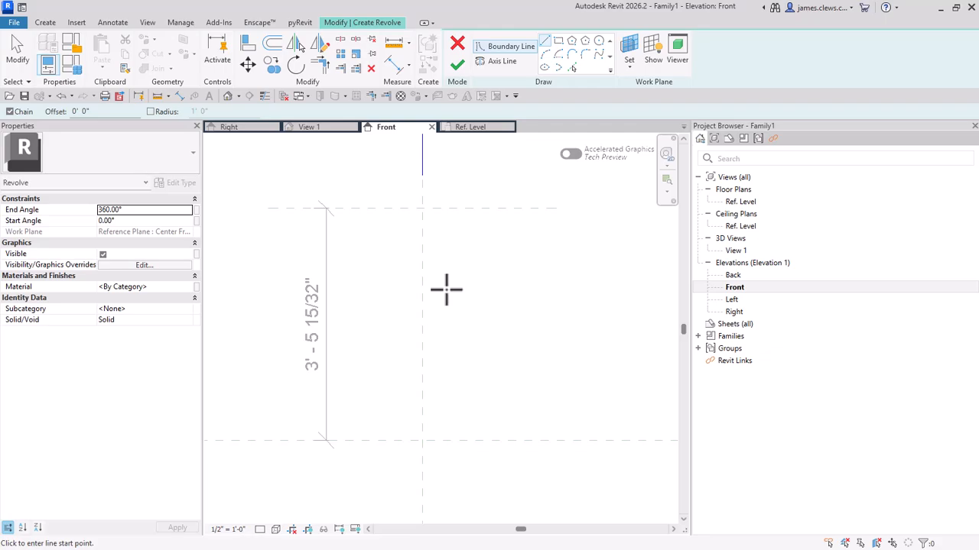
click(422, 207)
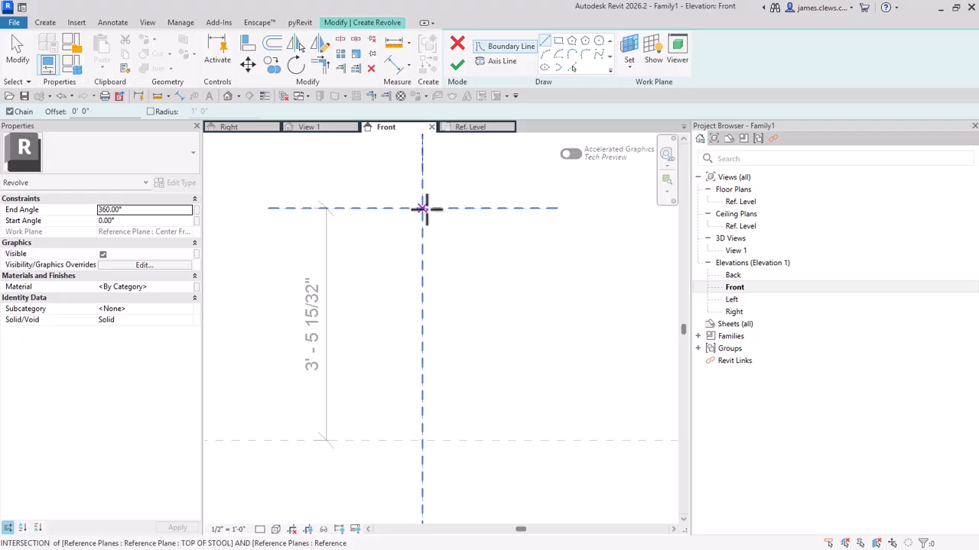
key(Escape)
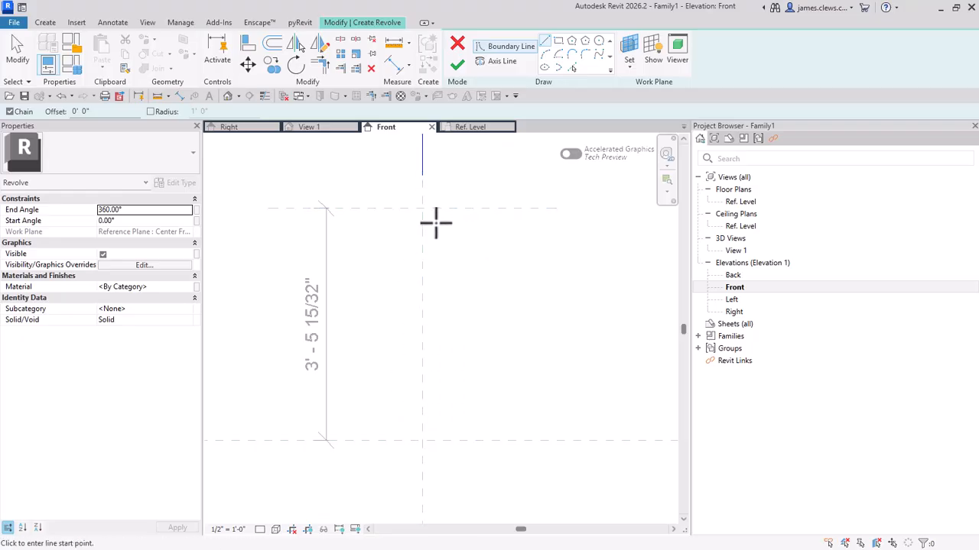
click(434, 223)
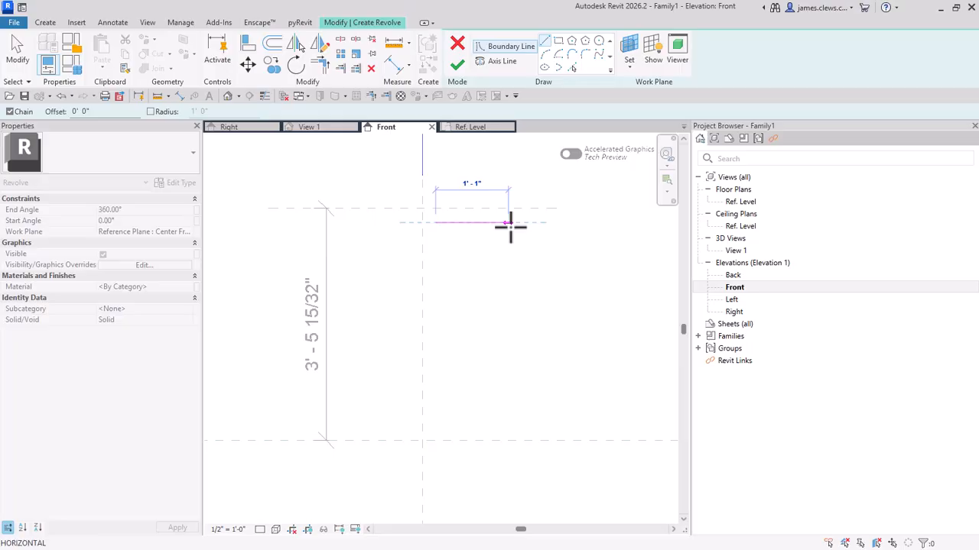
click(507, 222)
click(507, 245)
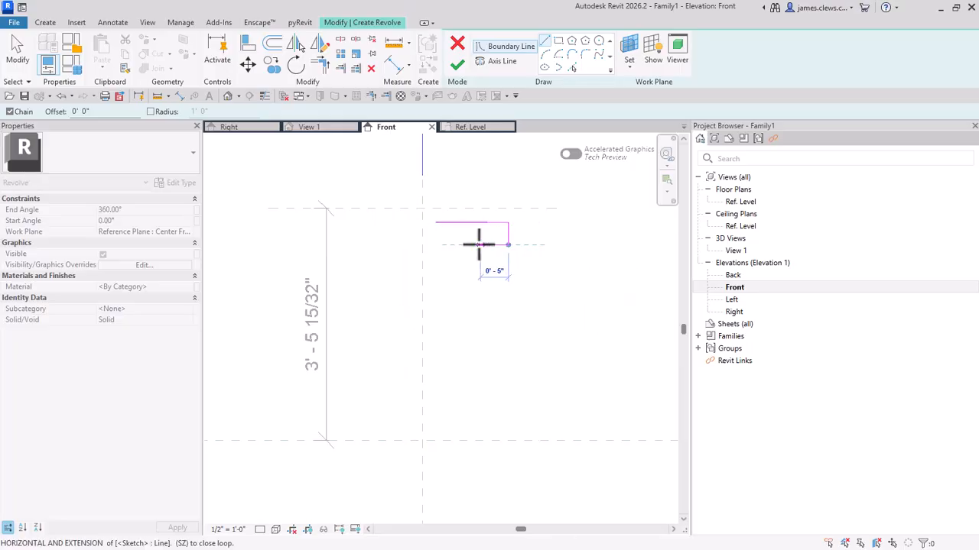
click(463, 245)
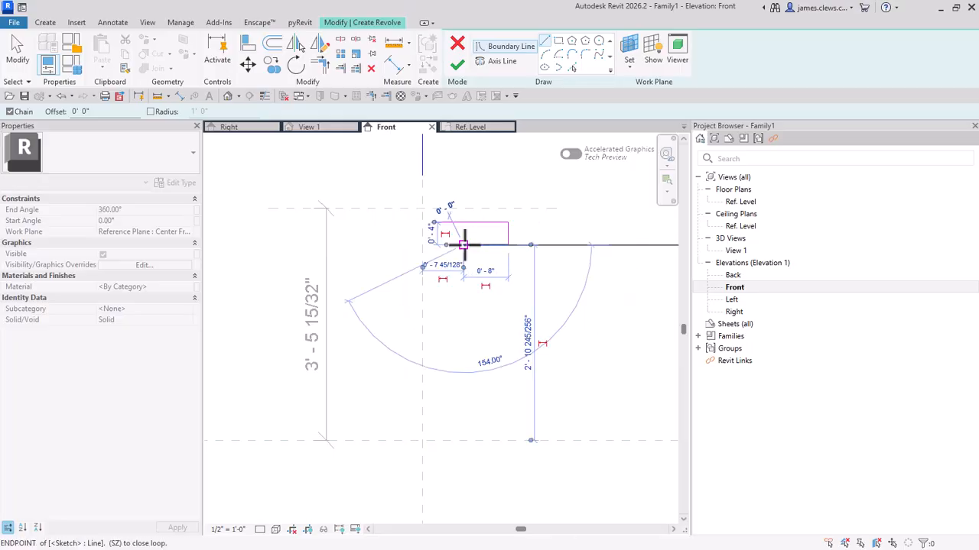
Step: Close the boundary with a vertical stem and a base about 1' 8" wide just above the base plane, and finish the revolve
click(463, 413)
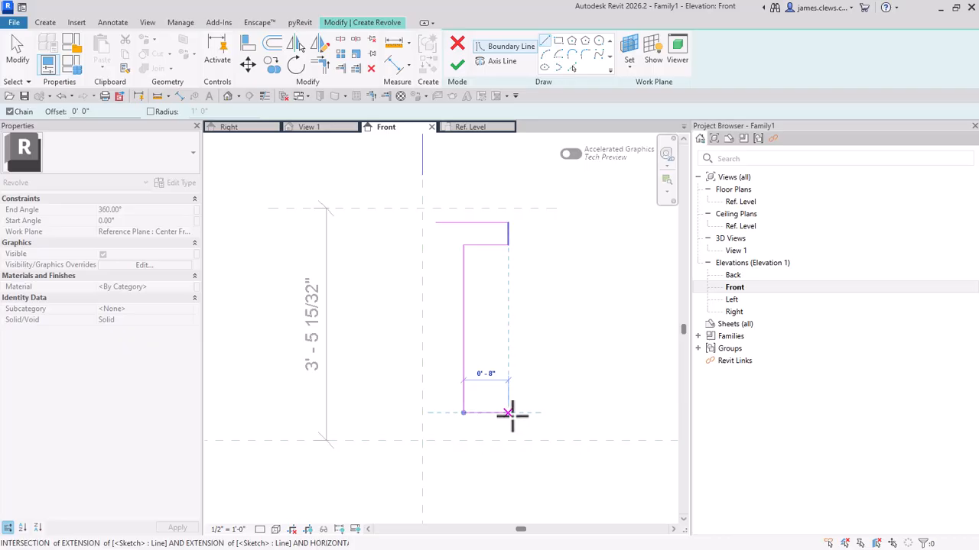
click(546, 413)
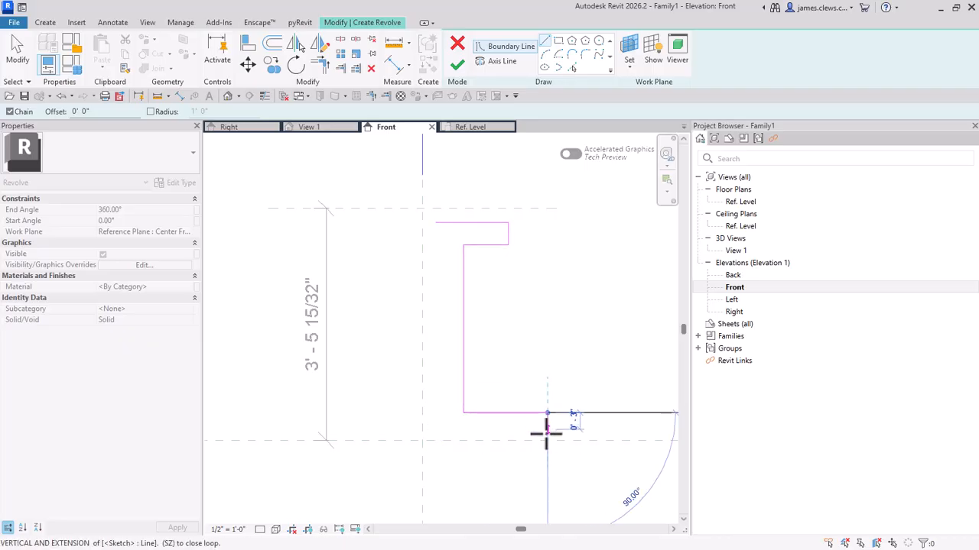
click(546, 434)
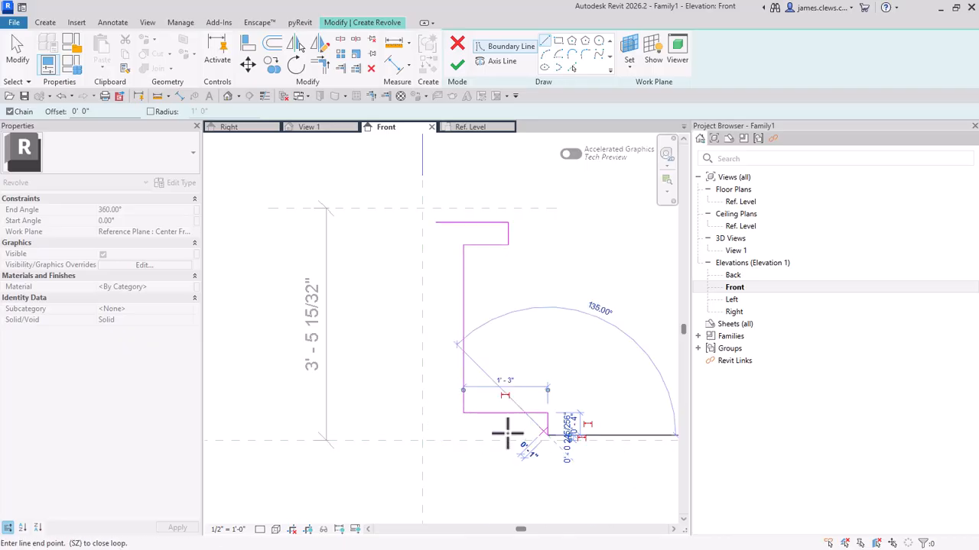
click(432, 435)
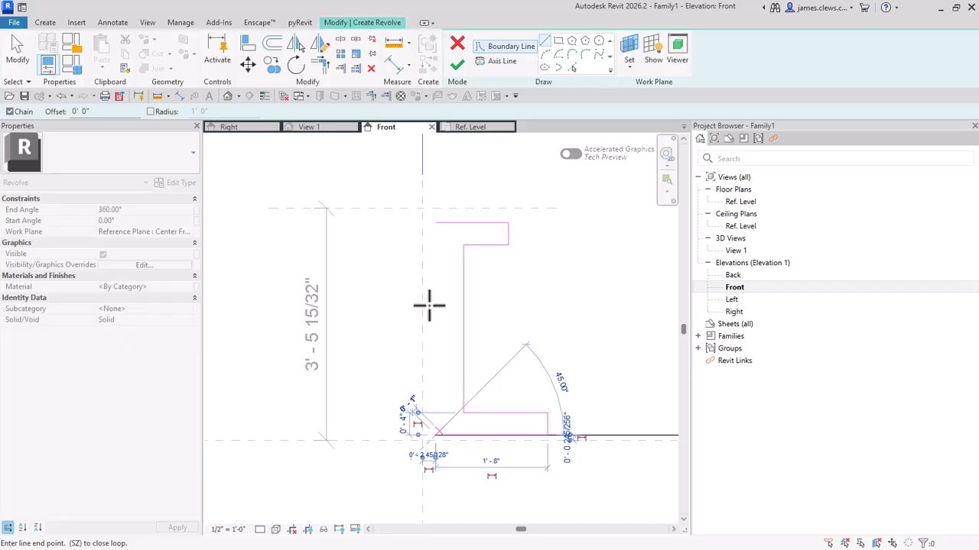
click(436, 222)
key(Escape)
key(Escape)
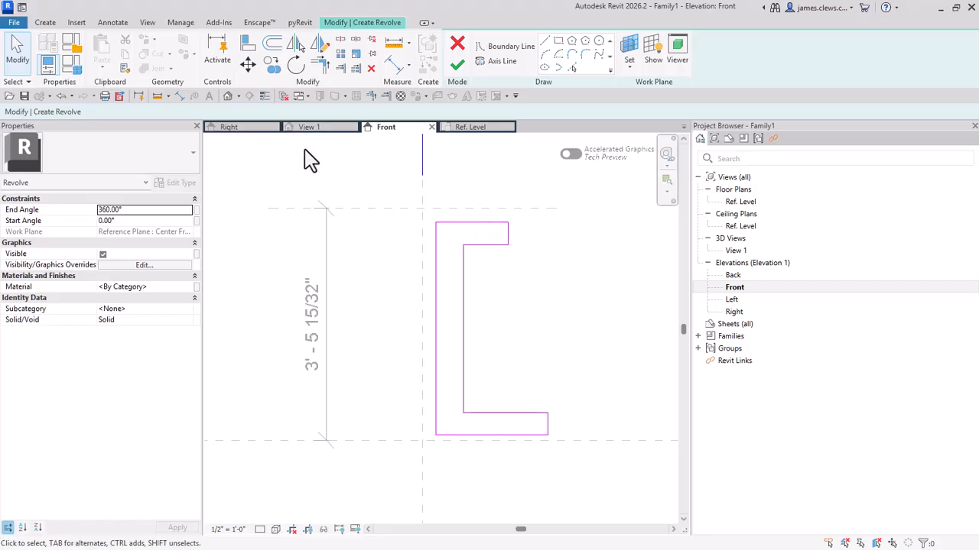
click(458, 65)
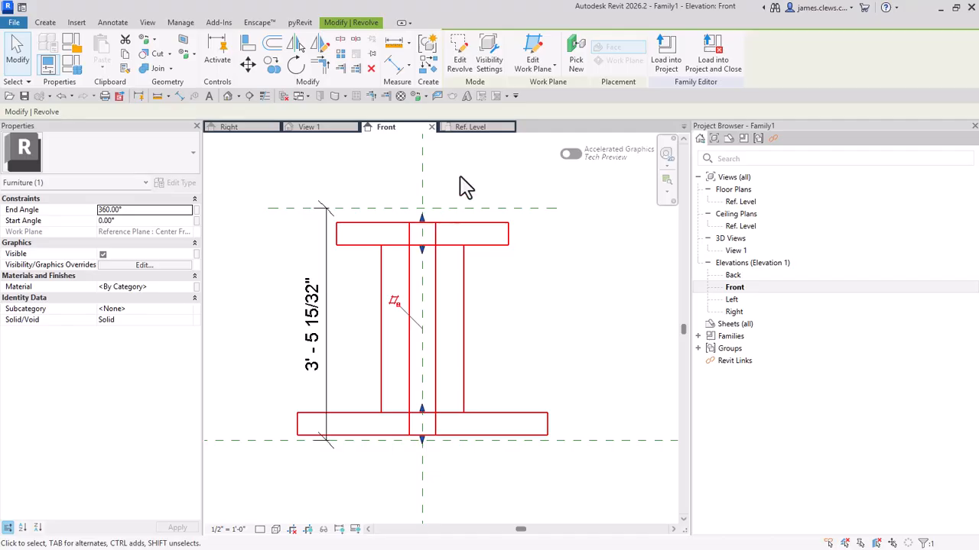
key(Escape)
Step: Edit the revolve's sketch and align the profile's inner vertical line to the Center Left/Right reference plane, locking the alignment
click(462, 224)
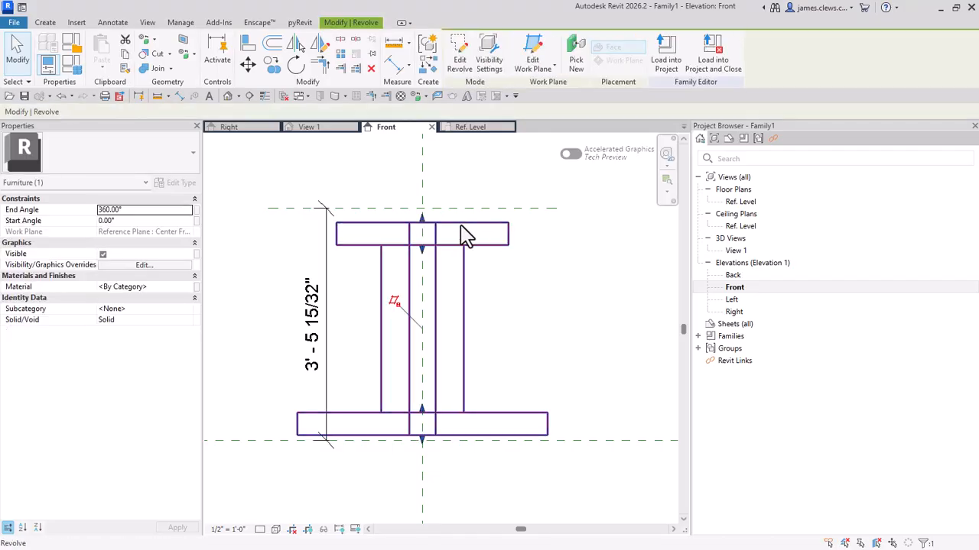
click(461, 67)
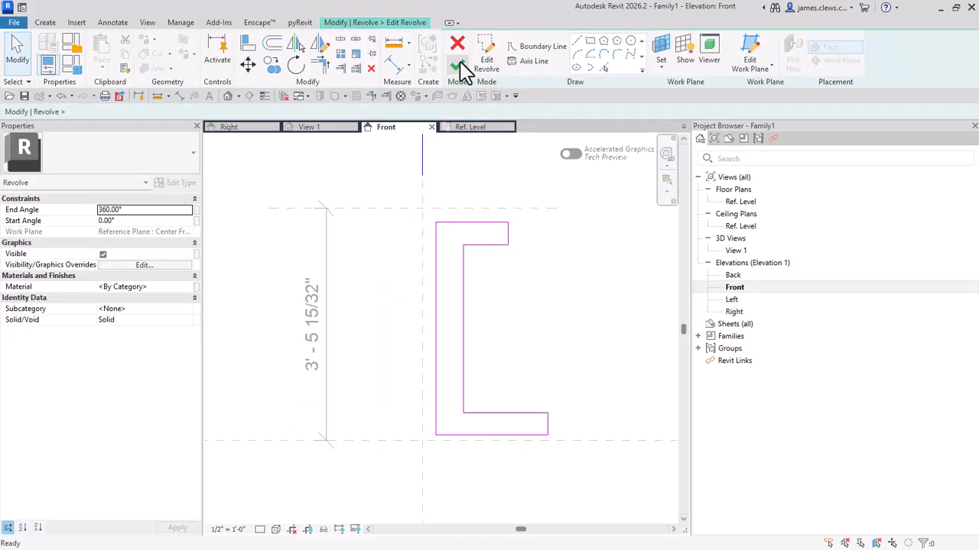
click(246, 45)
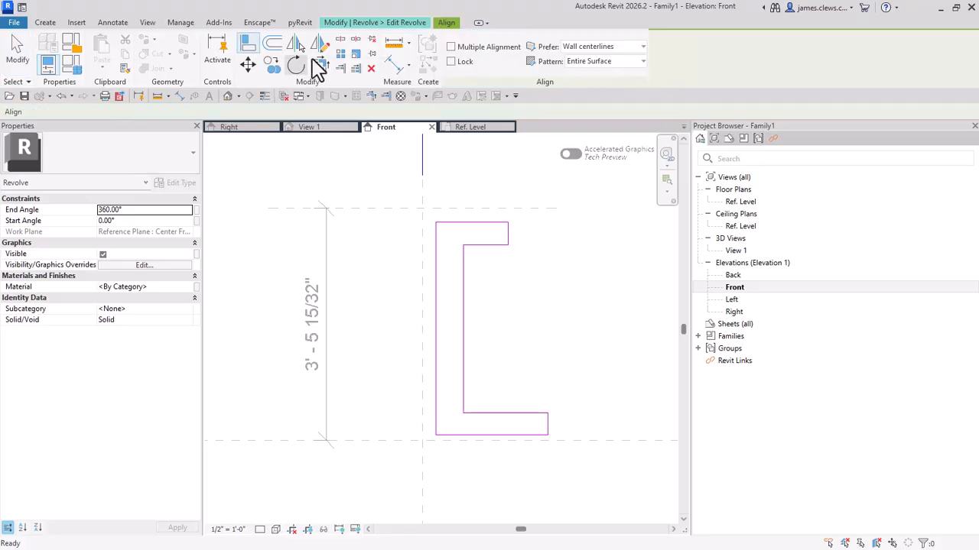
click(420, 284)
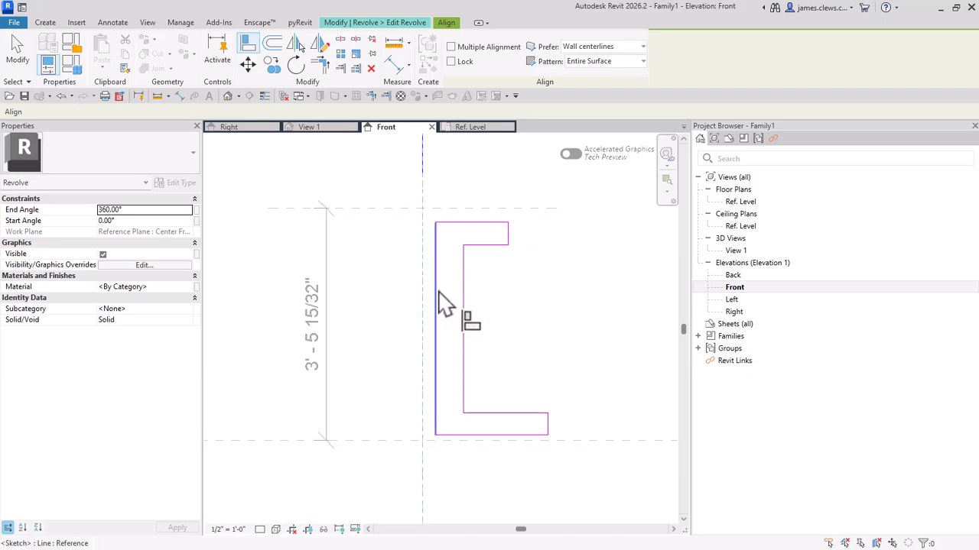
click(437, 299)
click(441, 350)
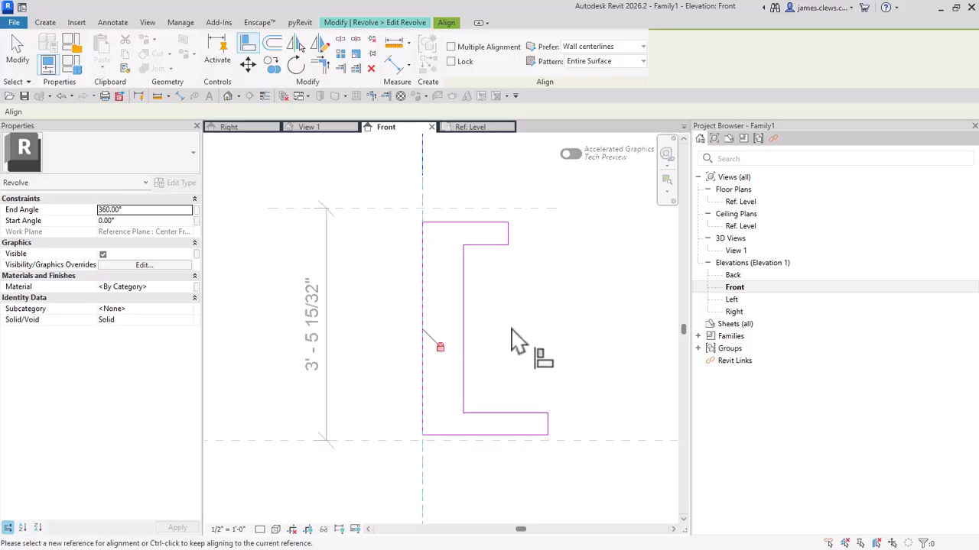
Step: Align and lock the profile's top edge to the TOP OF STOOL plane and its bottom edge to the base plane, and finish the sketch
click(526, 210)
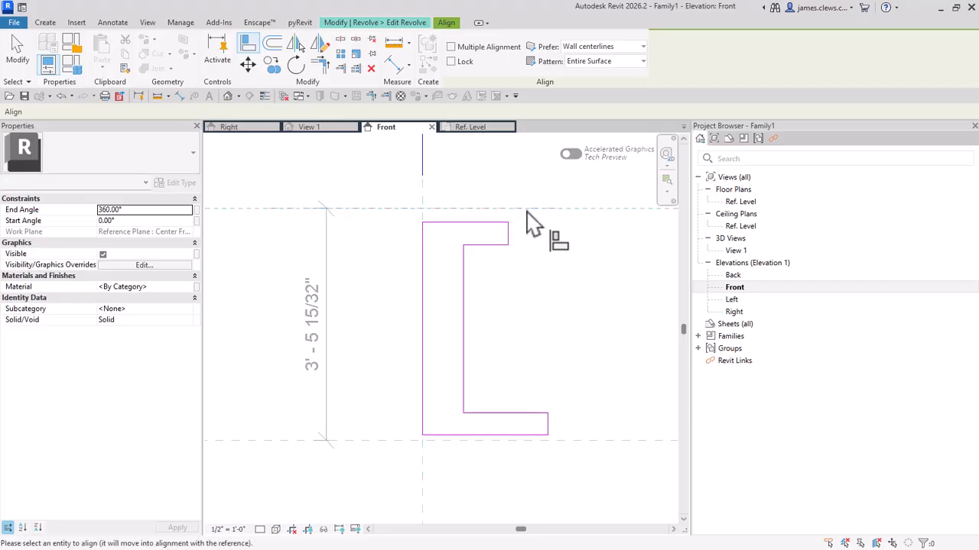
click(484, 222)
click(393, 227)
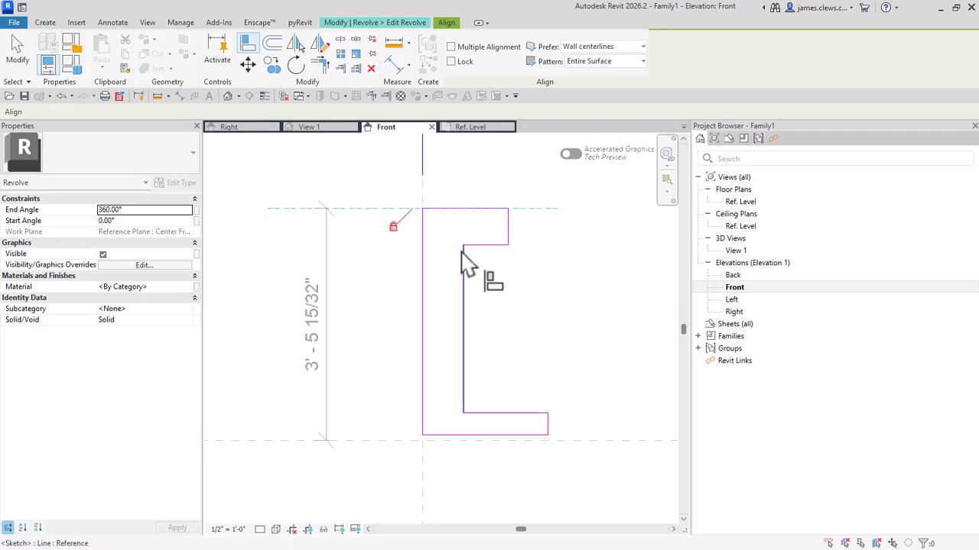
click(536, 448)
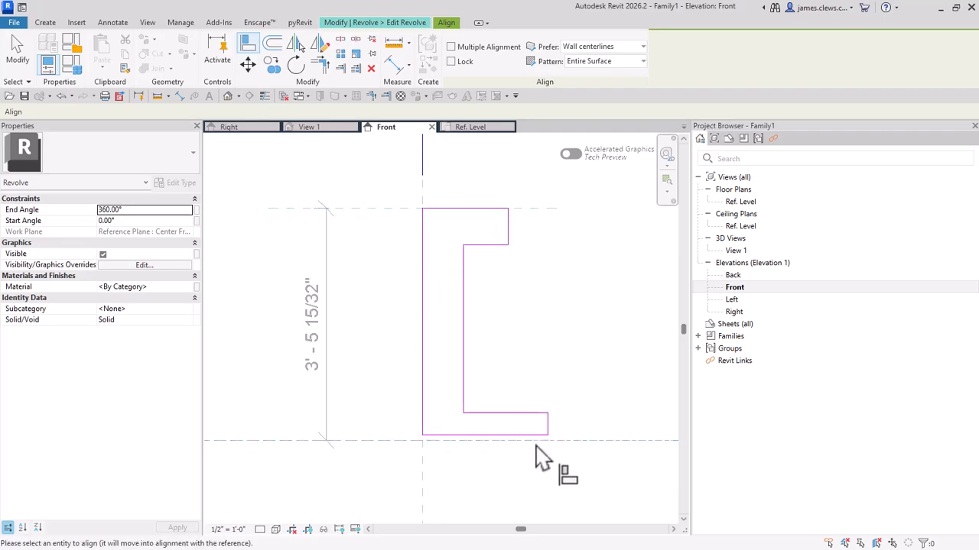
click(528, 438)
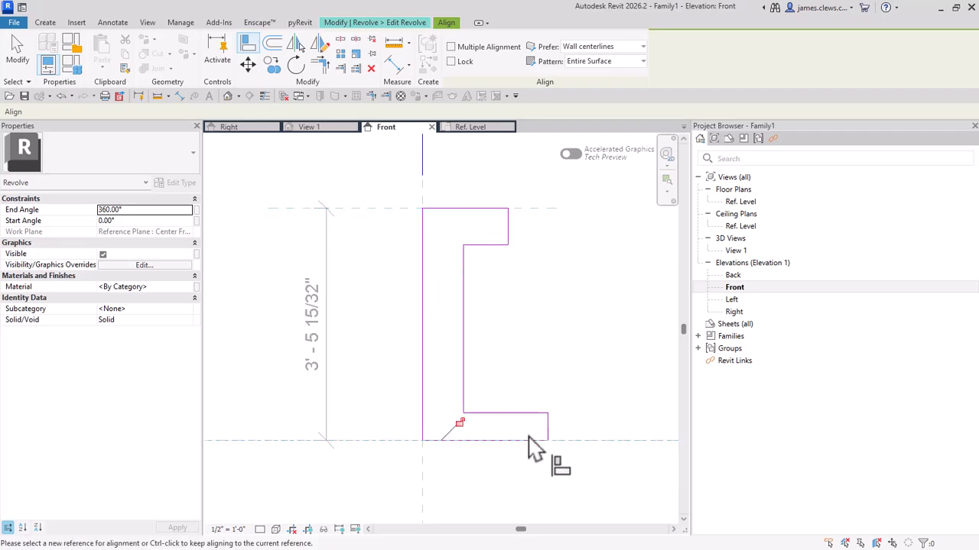
click(459, 423)
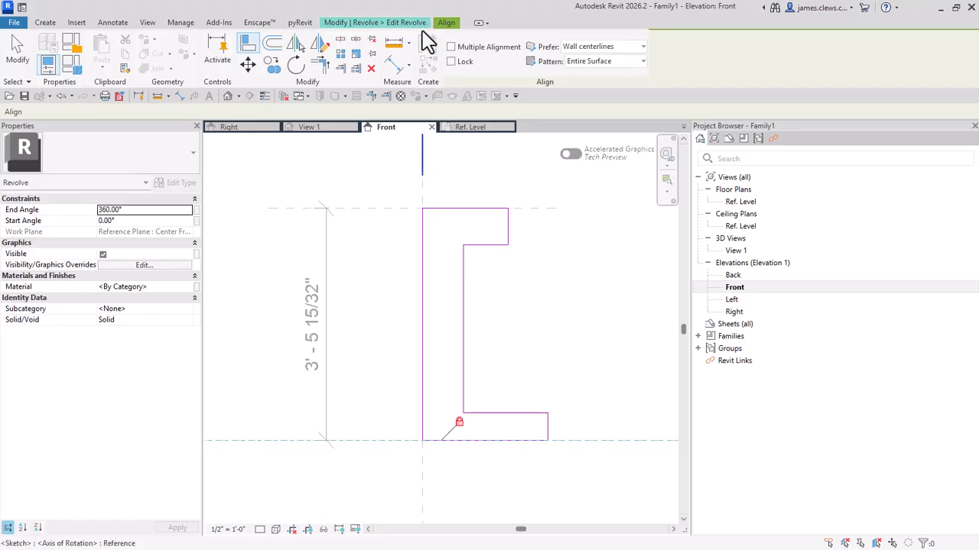
key(Escape)
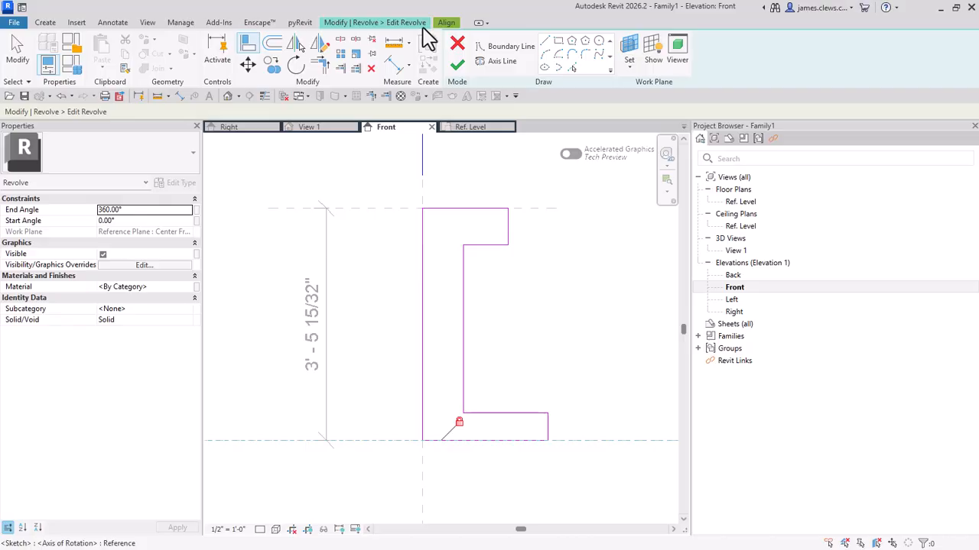
click(458, 67)
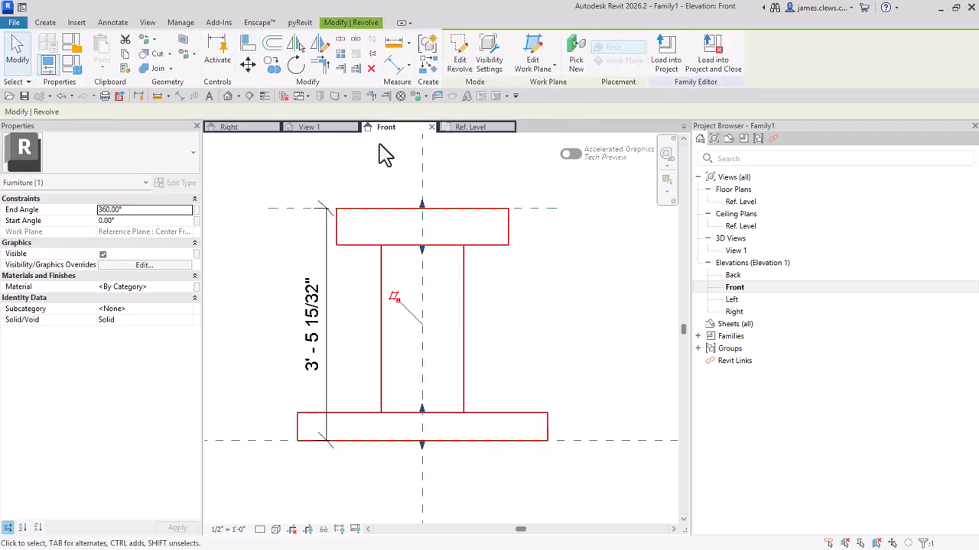
Step: Reopen the revolve's sketch to examine how its boundary meets the reference planes, and finish it again
click(509, 256)
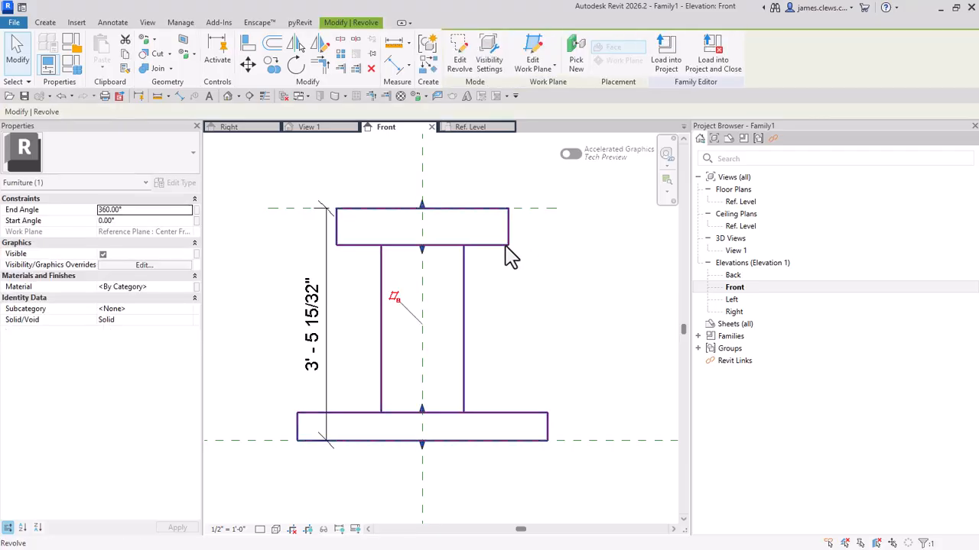
click(460, 63)
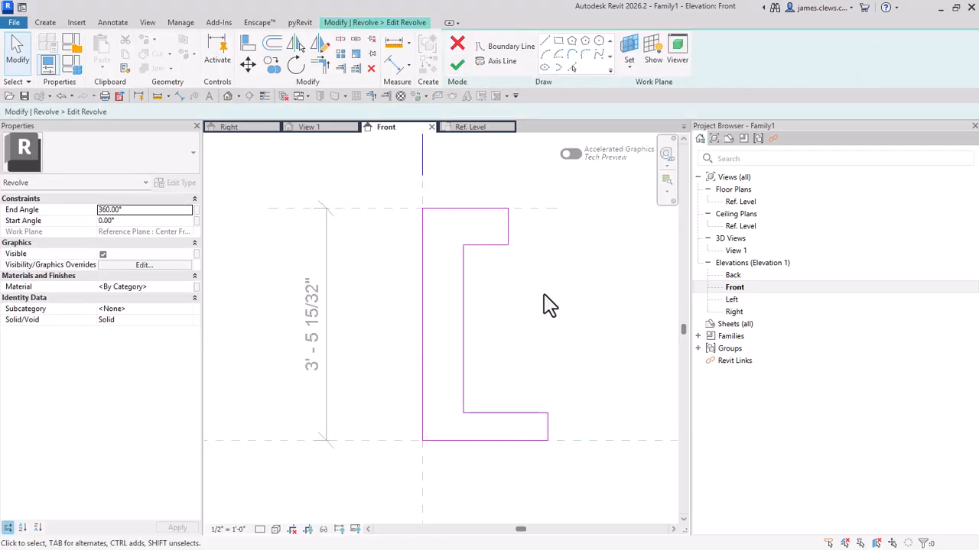
scroll(550, 305, up, 1)
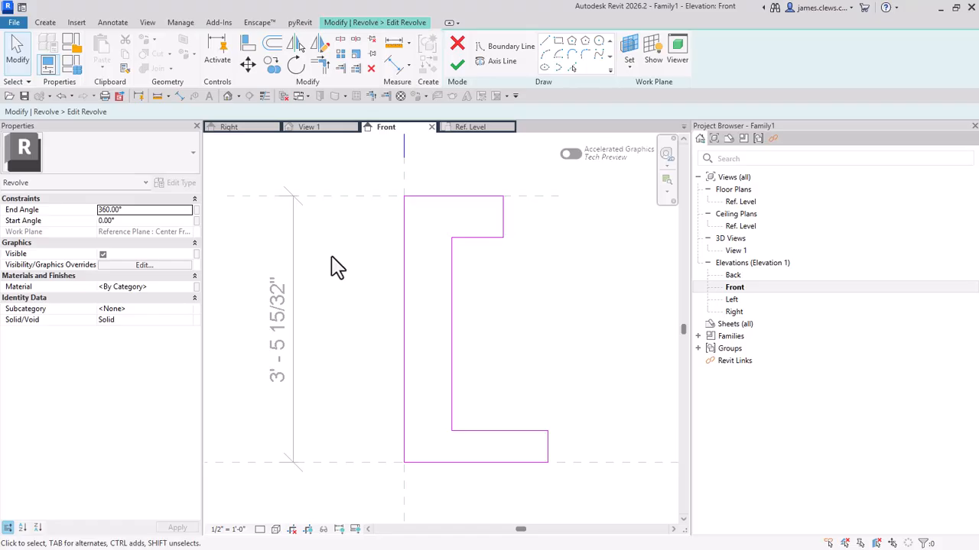
click(459, 70)
middle_drag(481, 262, 539, 331)
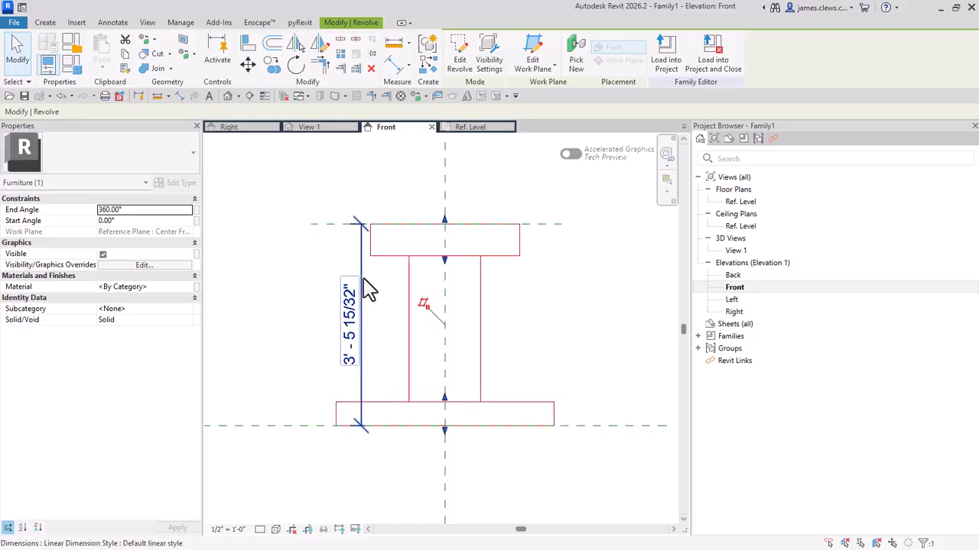
key(Escape)
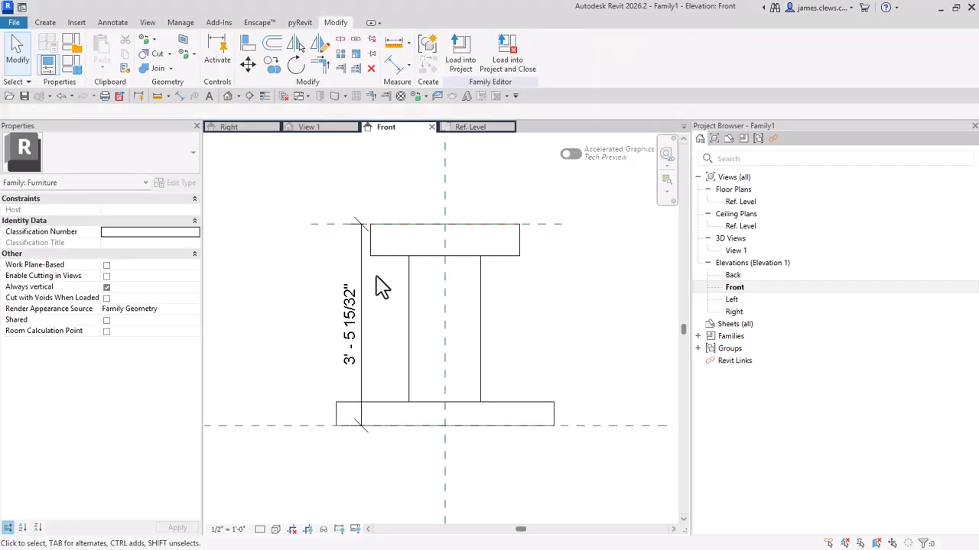
Step: Label the overall height dimension with a new Type family parameter named STOOL HEIGHT, grouped under Dimensions
click(365, 280)
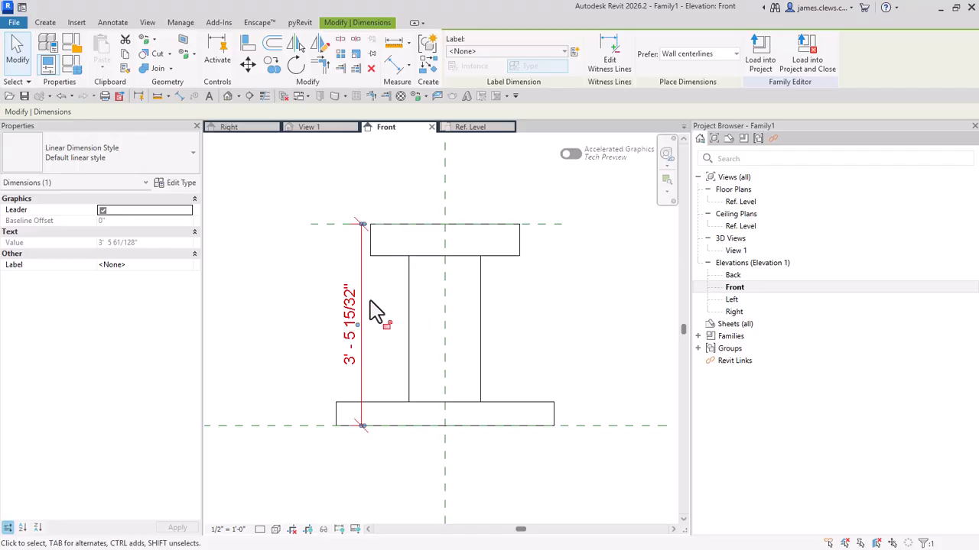
click(321, 317)
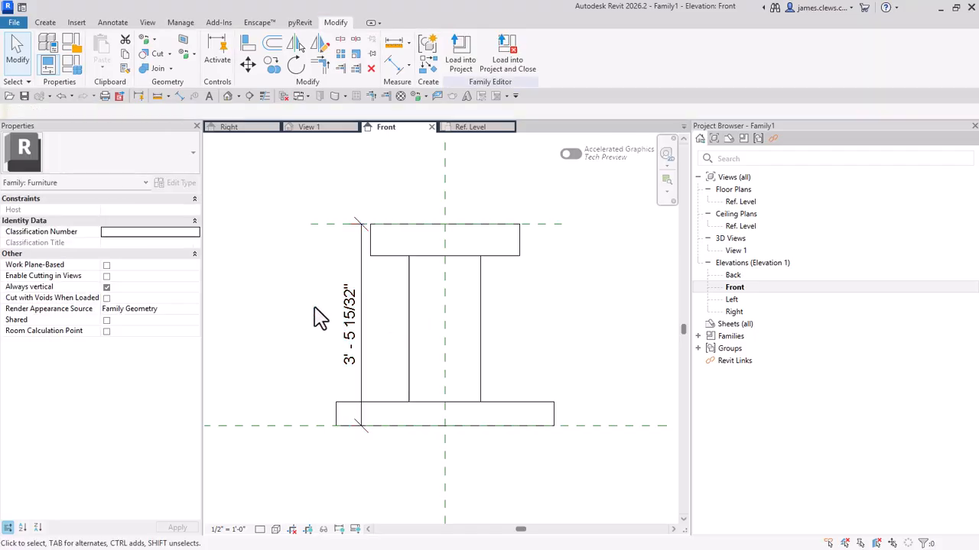
click(357, 313)
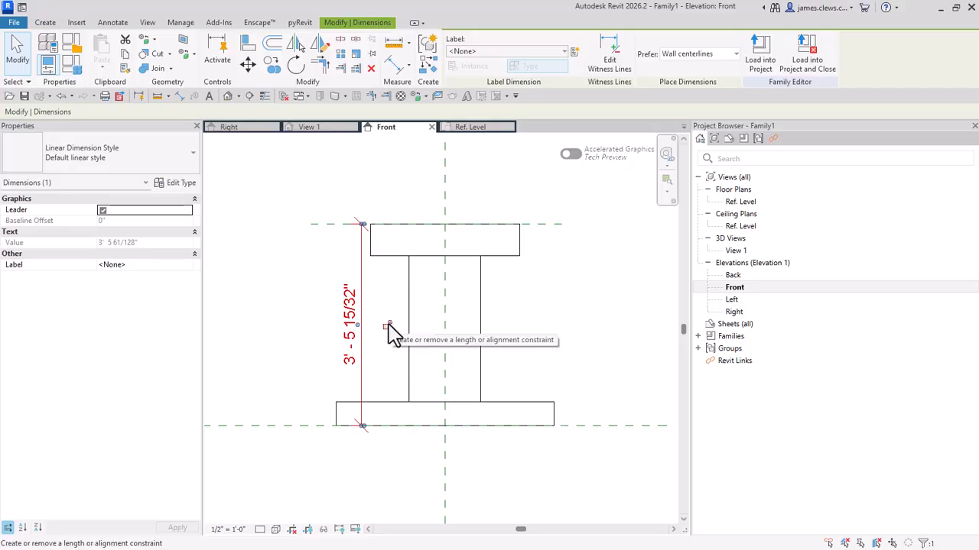
click(574, 52)
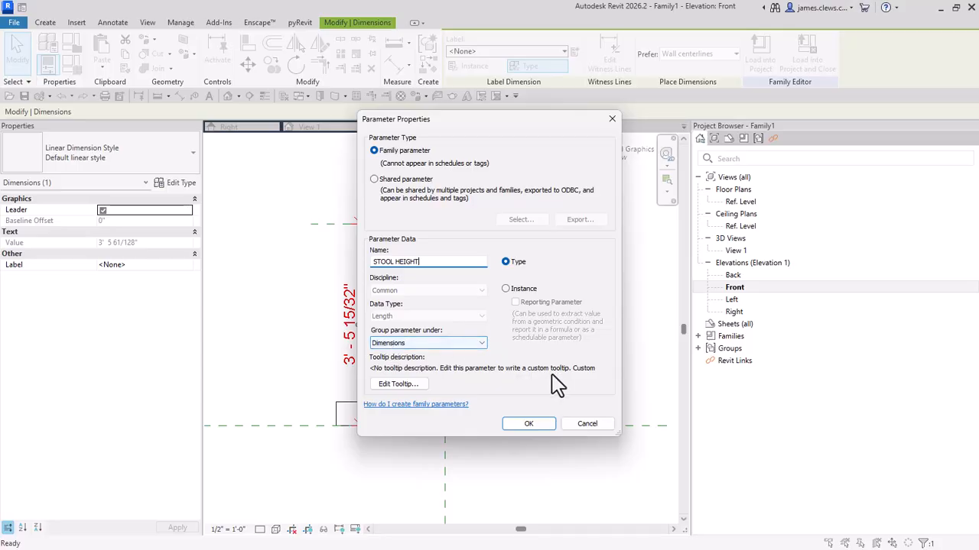
click(533, 426)
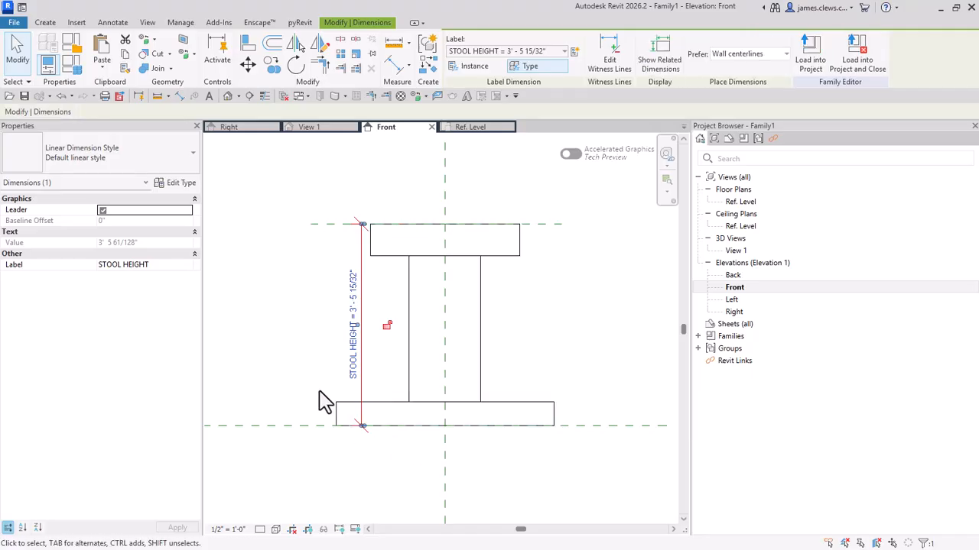
click(292, 316)
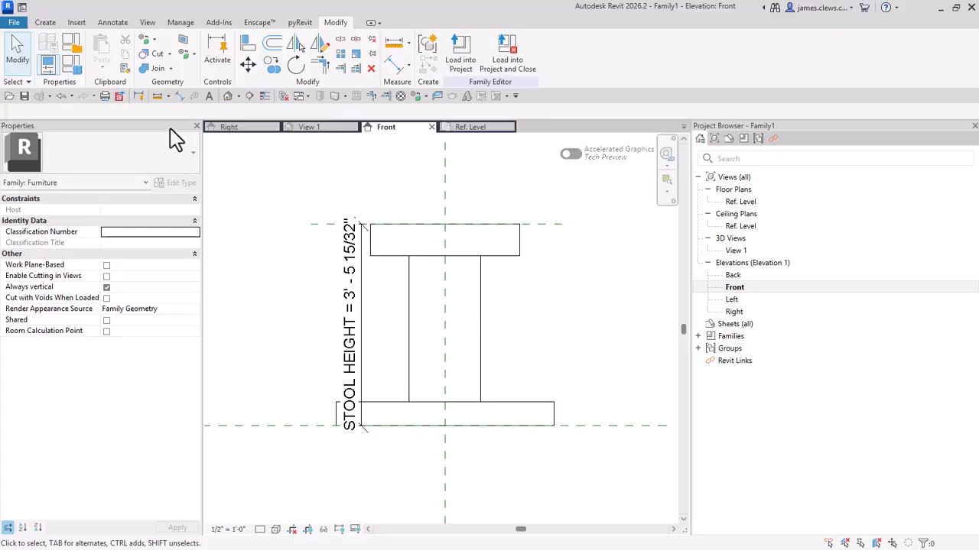
Step: Set the STOOL HEIGHT parameter to 3' 0" in Family Types and apply it to the model
click(69, 69)
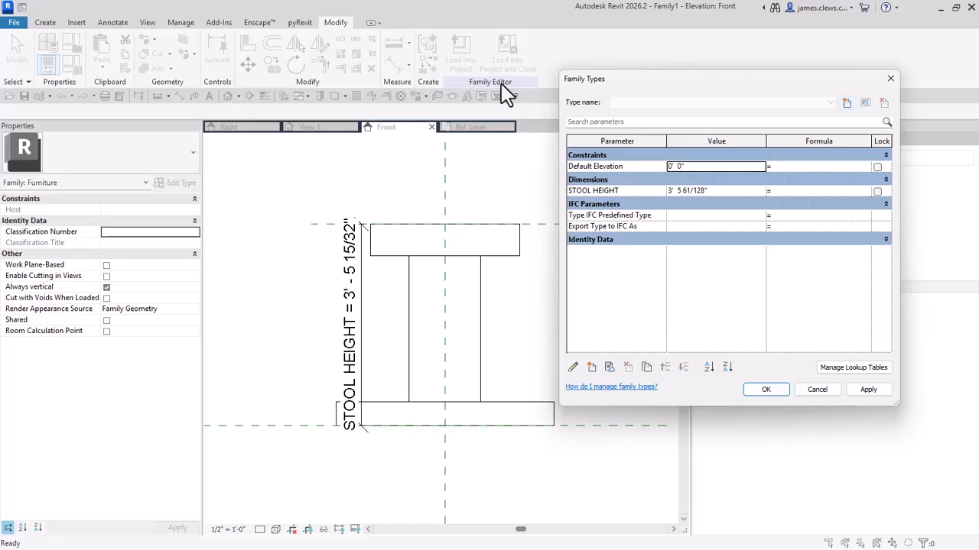
drag(626, 88, 688, 93)
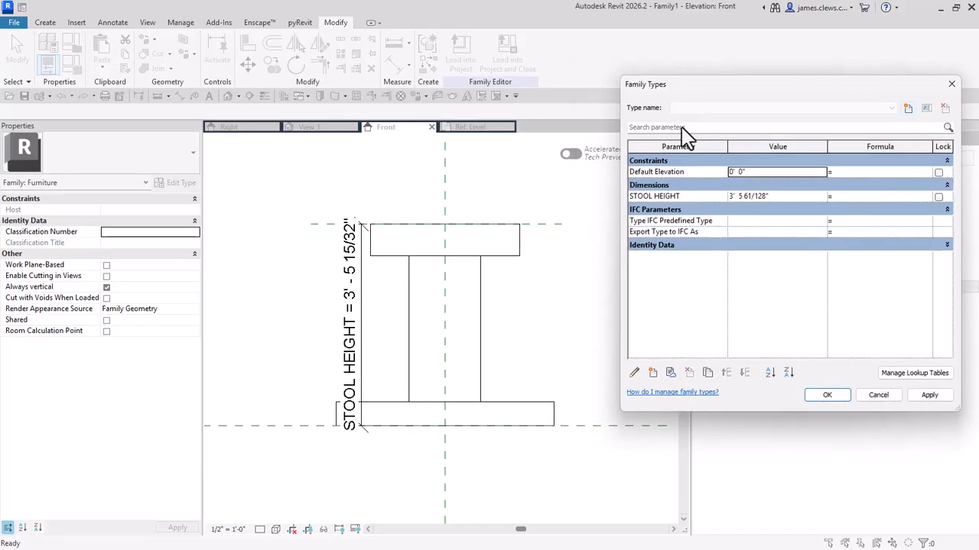
drag(631, 200, 751, 219)
click(773, 198)
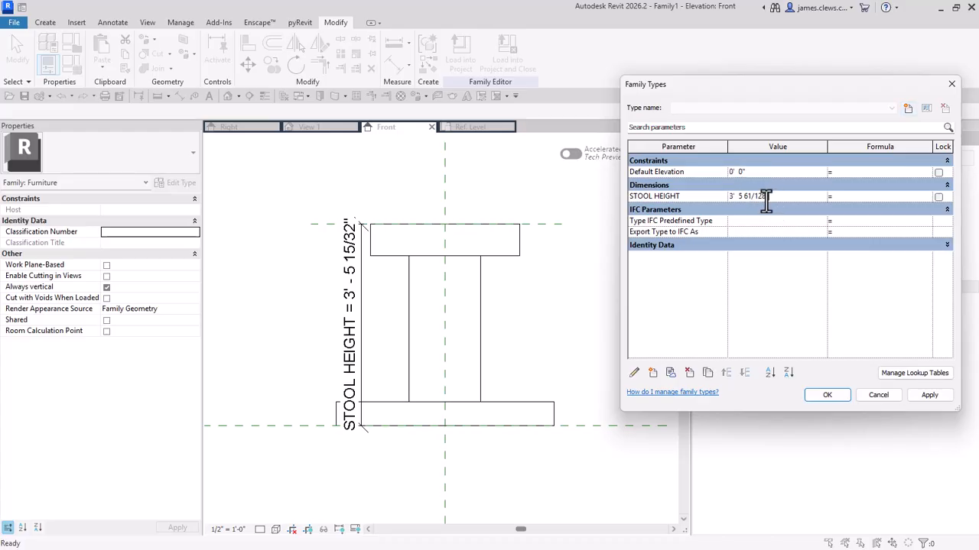
drag(772, 197, 711, 196)
text(3)
click(931, 396)
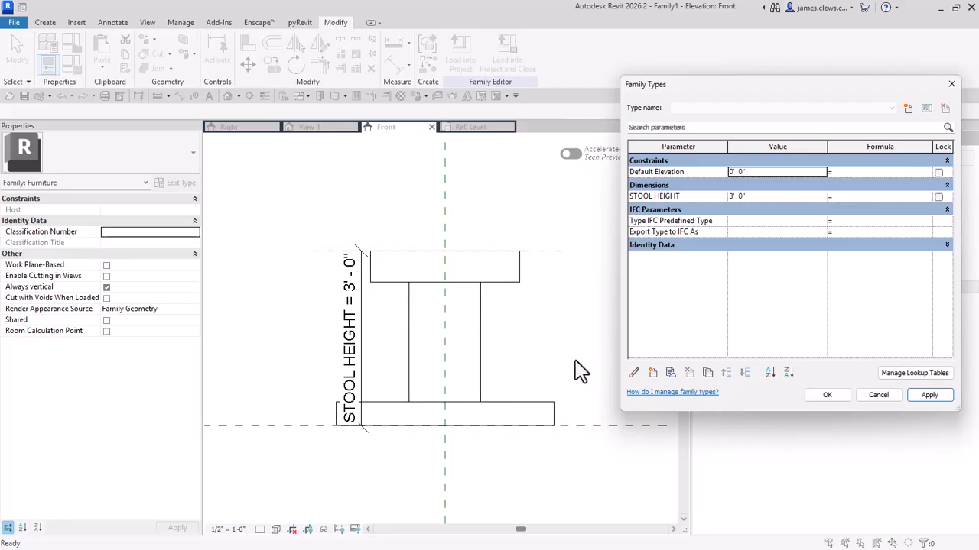
Step: Try a STOOL HEIGHT value of 3", and set the parameter back to 3' 0"
click(738, 198)
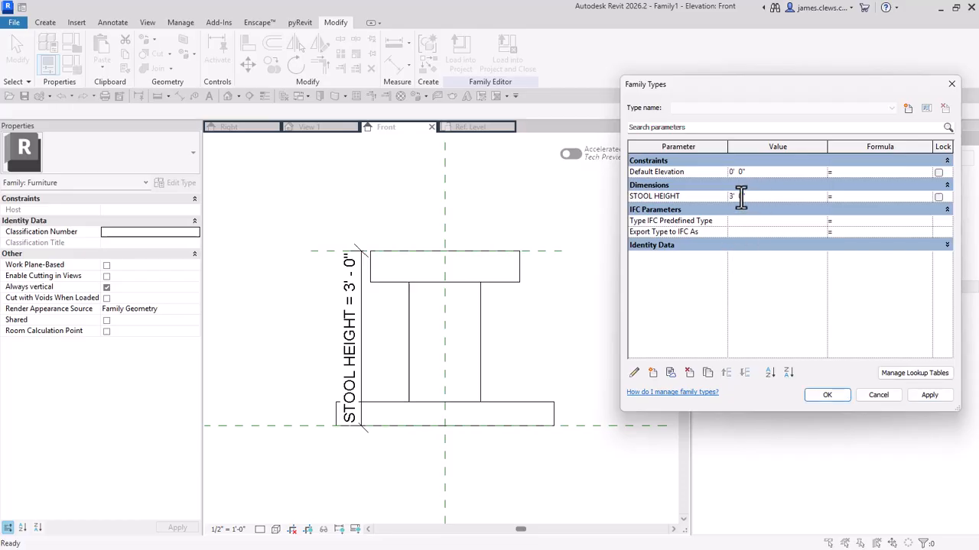
double_click(739, 196)
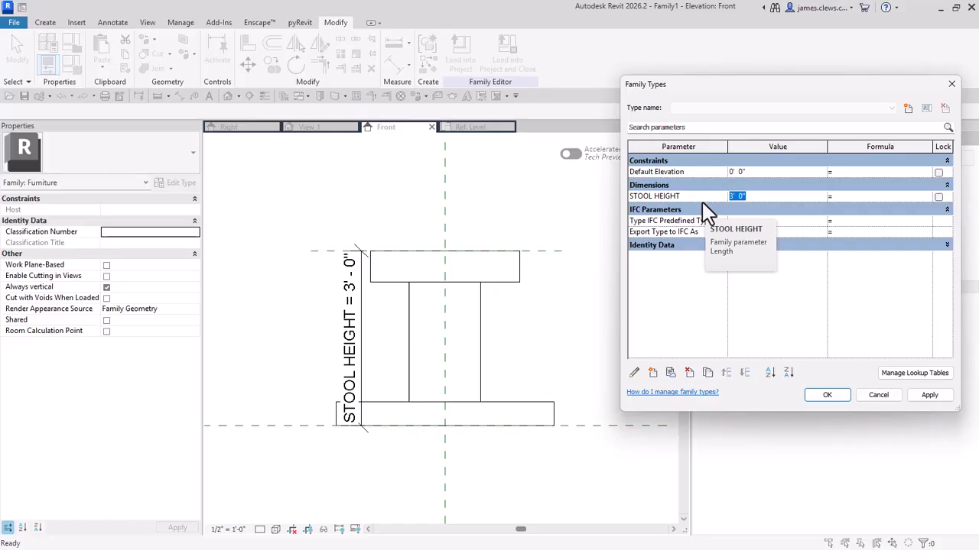
text(3)
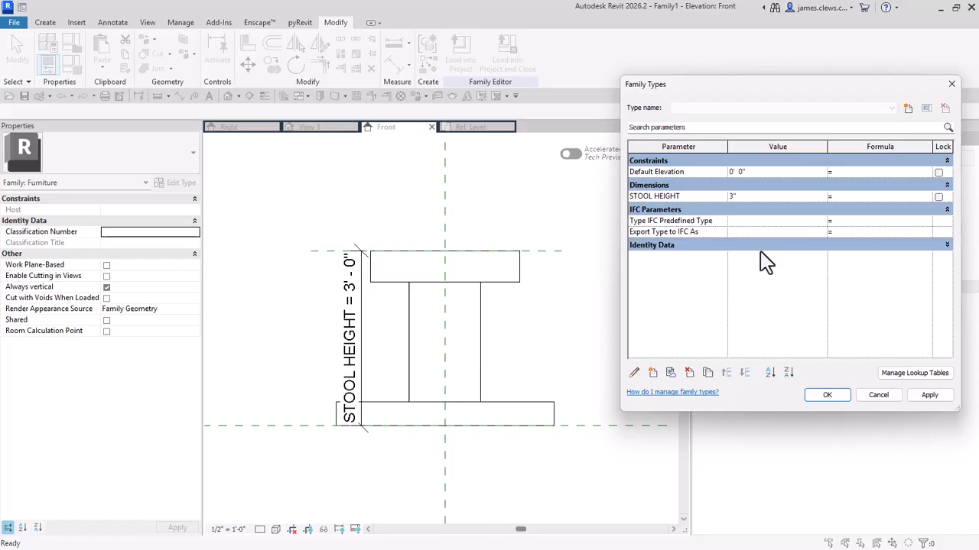
text(")
click(828, 395)
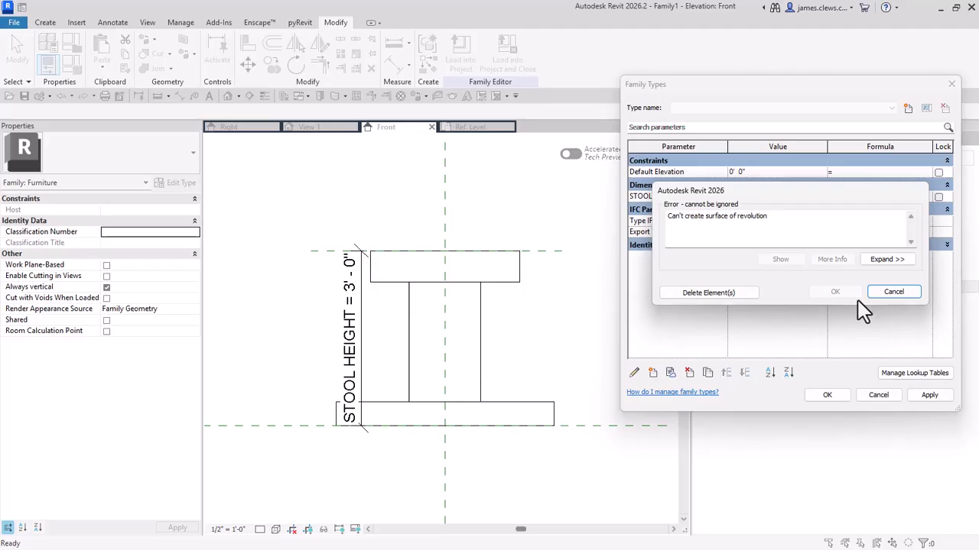
click(893, 292)
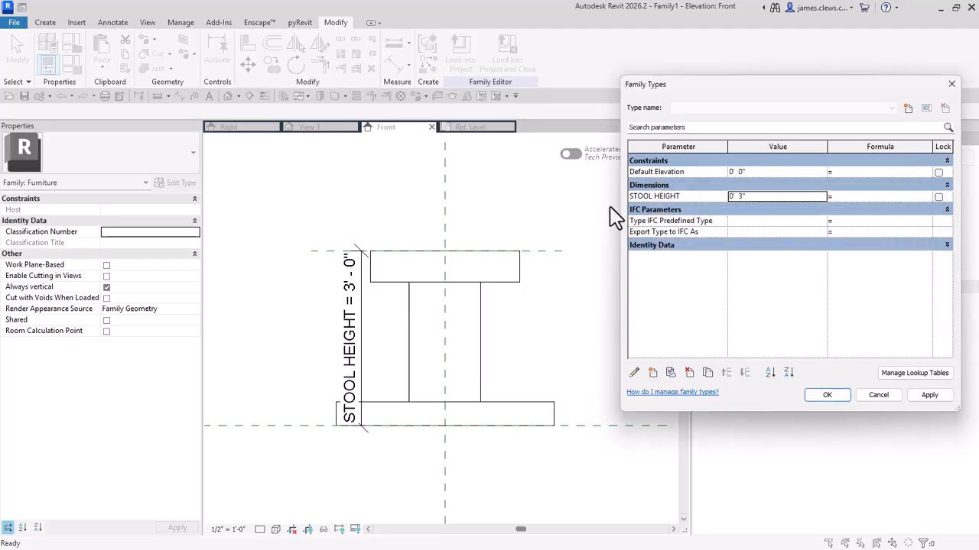
click(753, 198)
text(3)
click(929, 397)
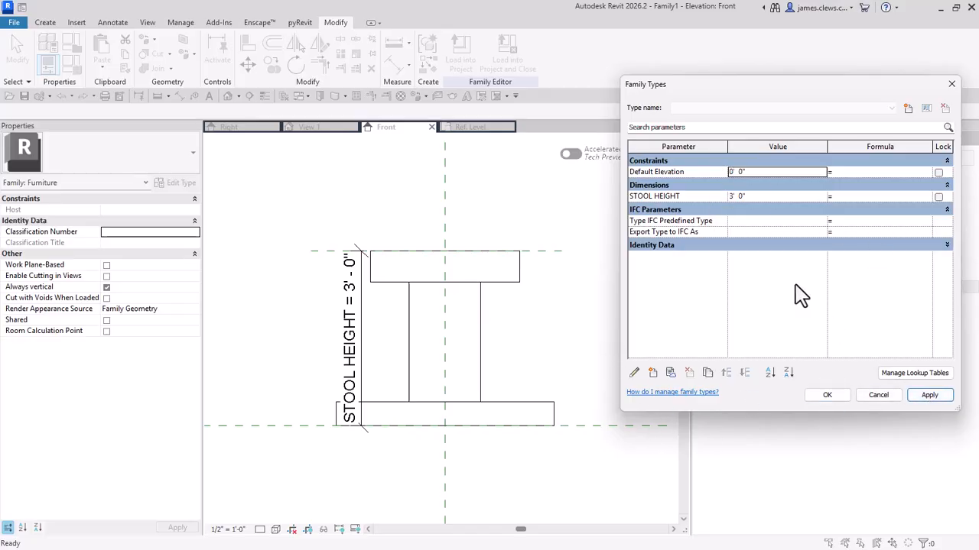
Step: Set the STOOL HEIGHT parameter to 4' 0" and apply it to the model
click(754, 196)
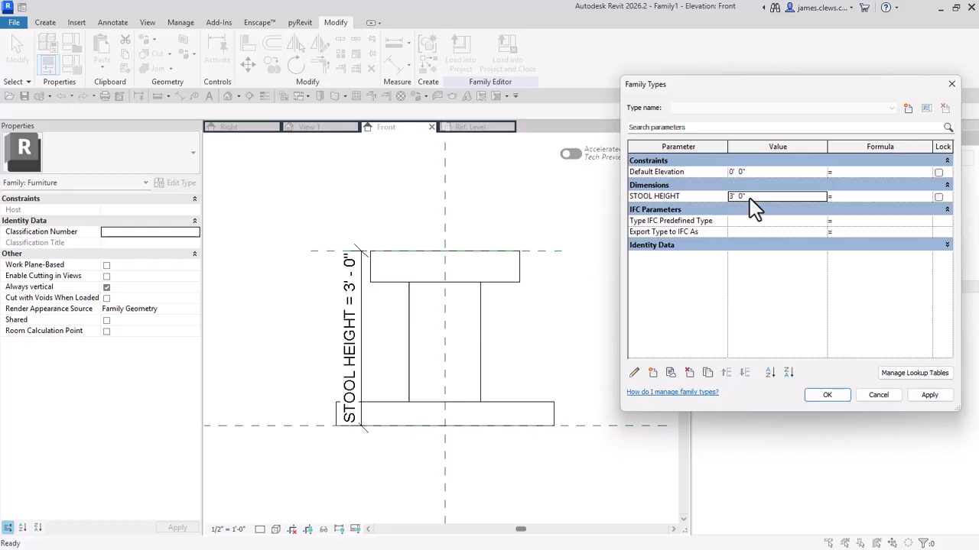
text(4)
click(926, 395)
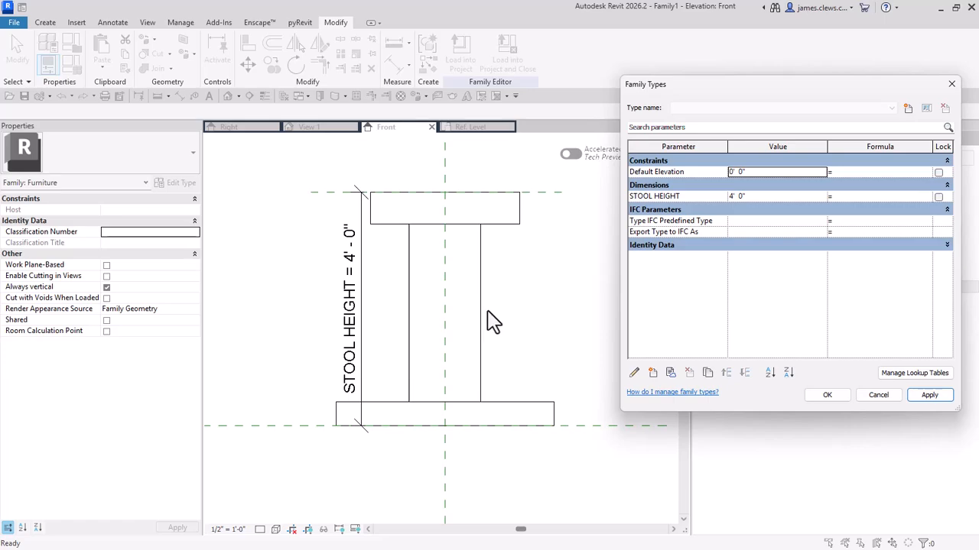
Step: Accept the family type values and open the stool revolve's profile sketch for editing
click(839, 395)
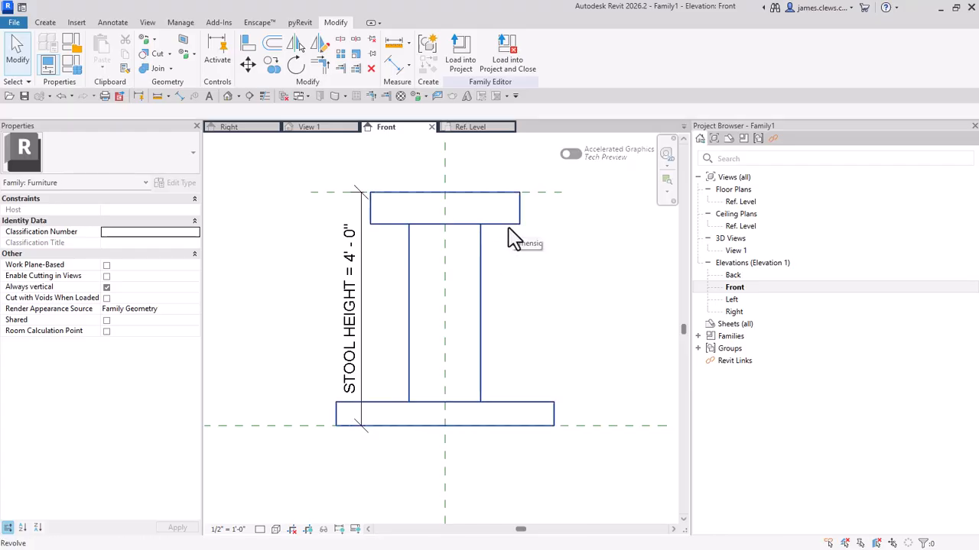
click(509, 228)
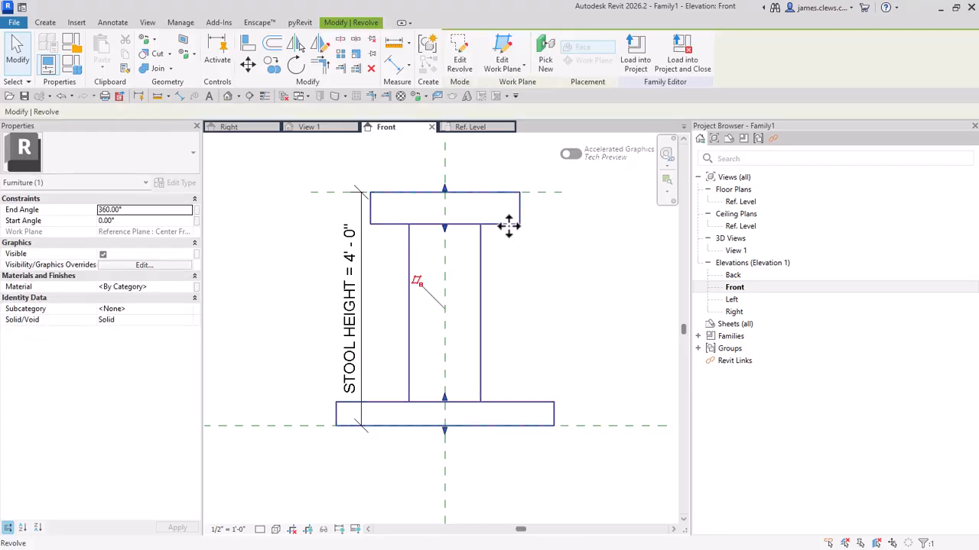
click(459, 61)
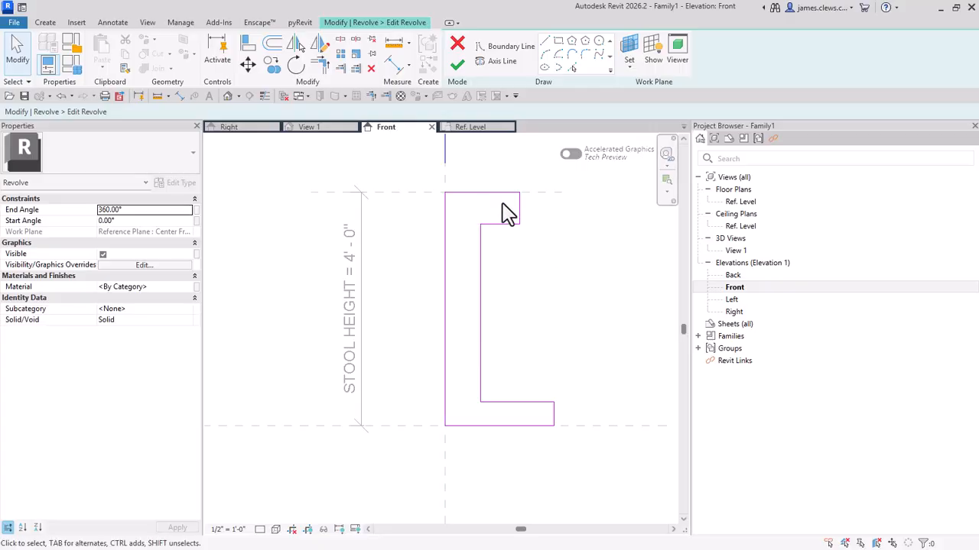
Step: Add an aligned dimension above the seat from the center reference plane to the seat's outer edge
middle_drag(573, 300, 540, 356)
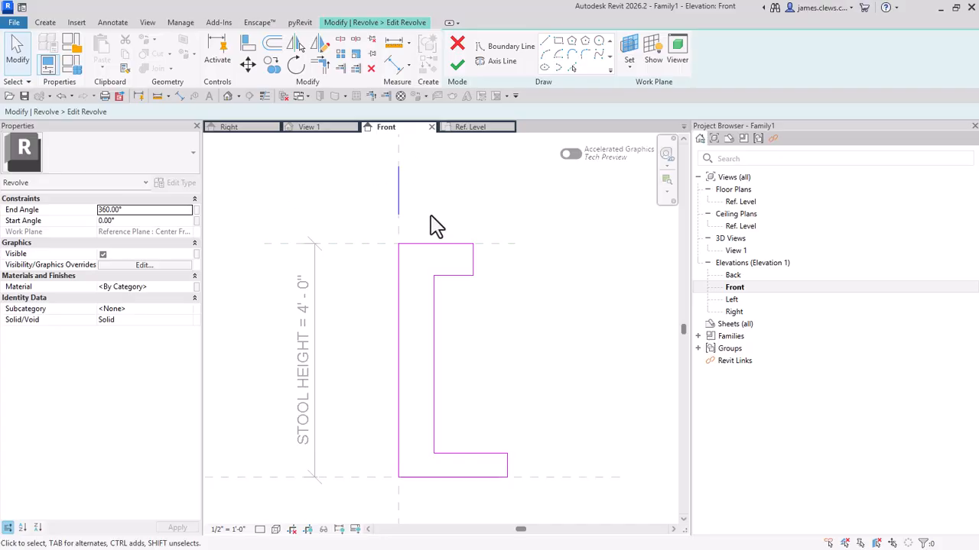
click(115, 23)
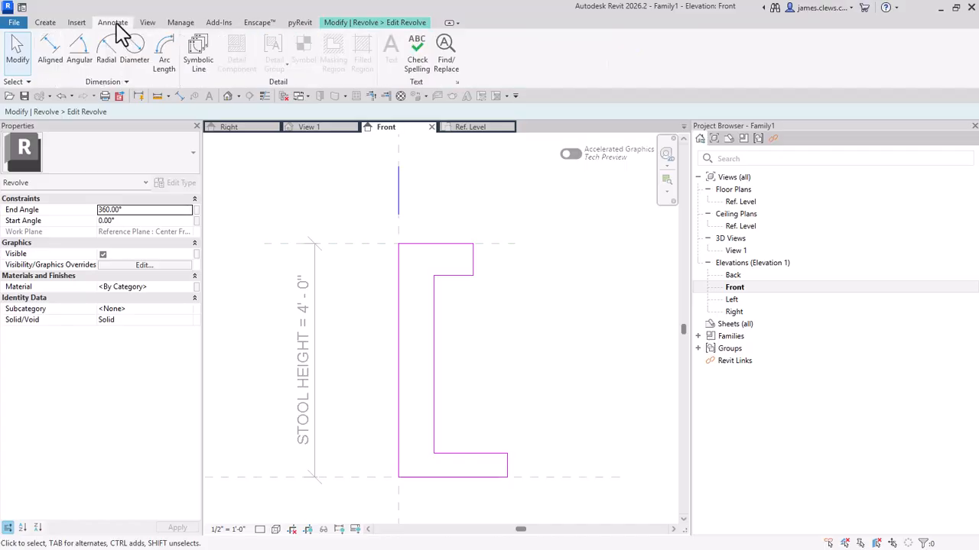
click(57, 60)
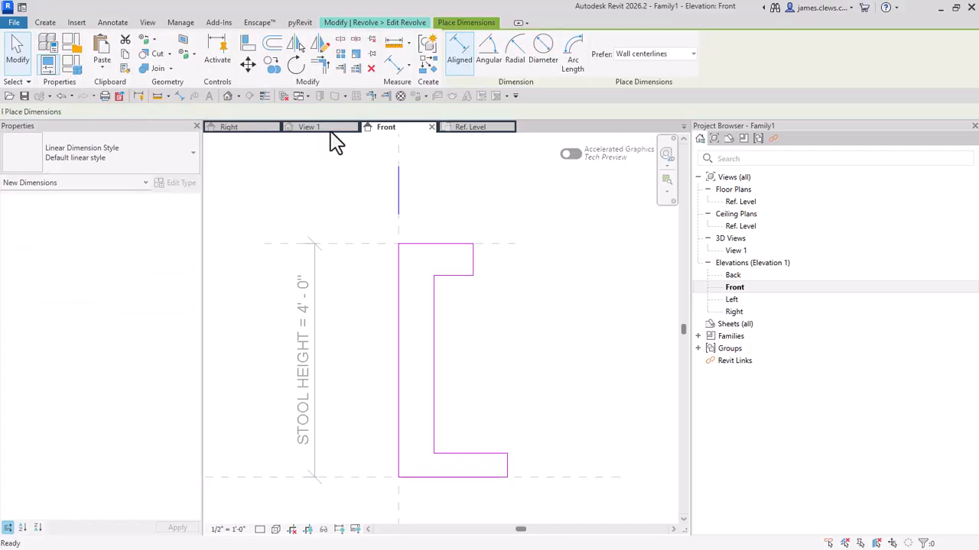
click(399, 230)
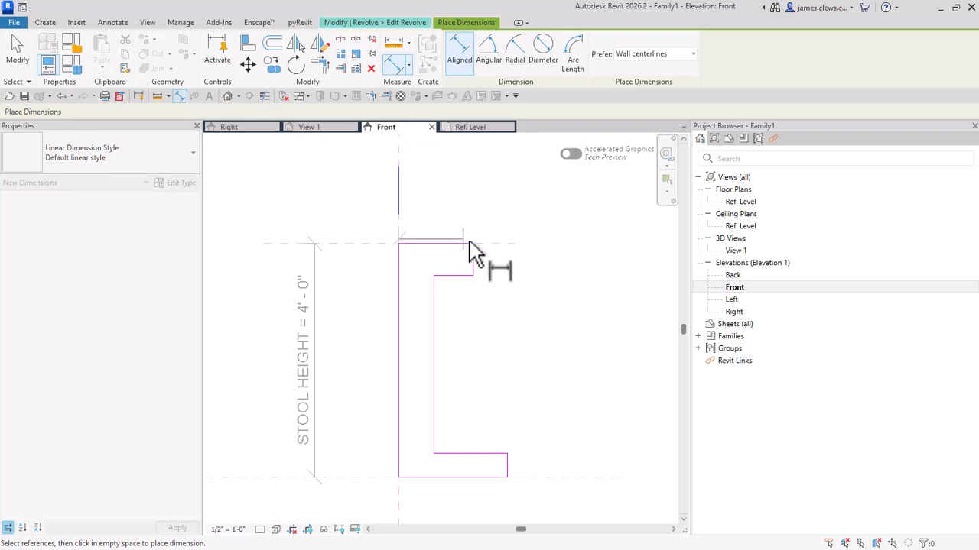
click(473, 260)
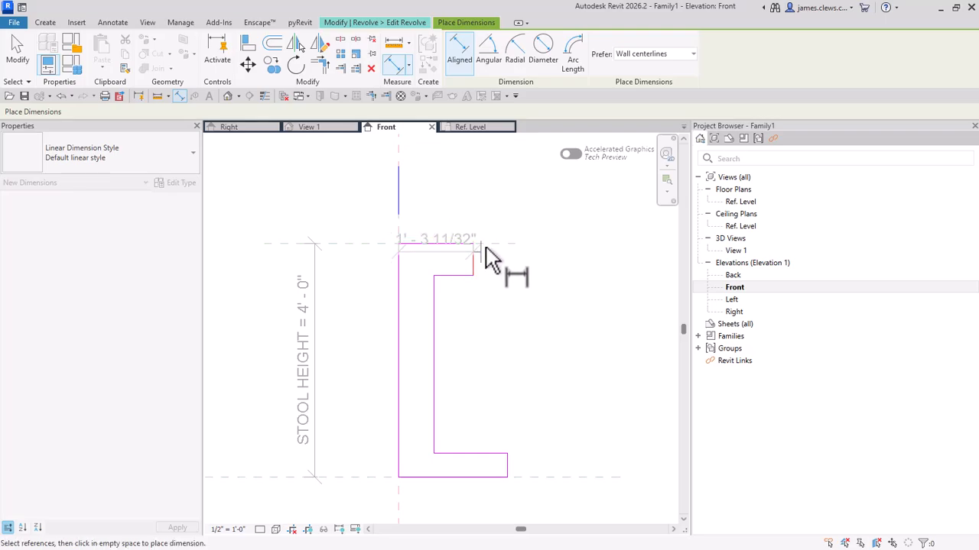
click(520, 220)
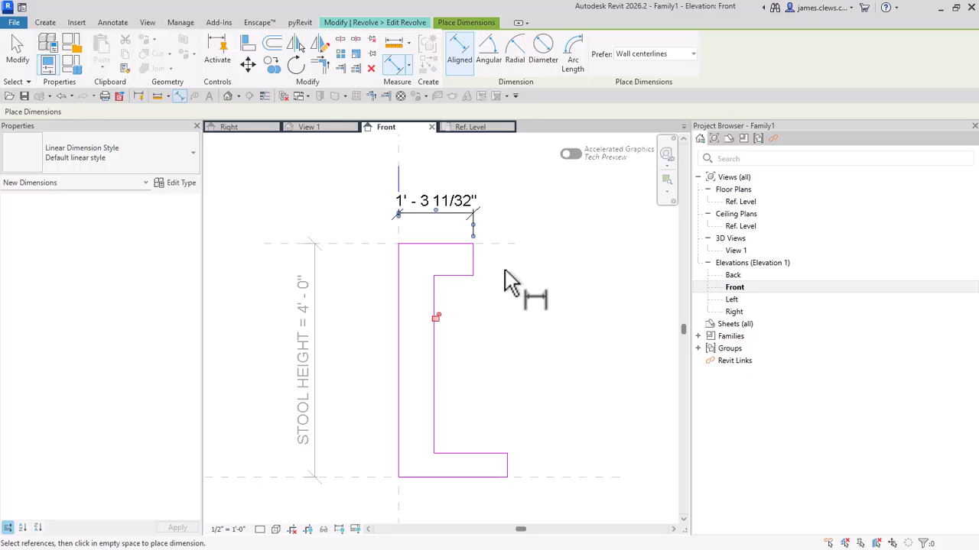
Step: Dimension the vertical thickness of the seat and of the base beside the profile
click(459, 276)
click(535, 294)
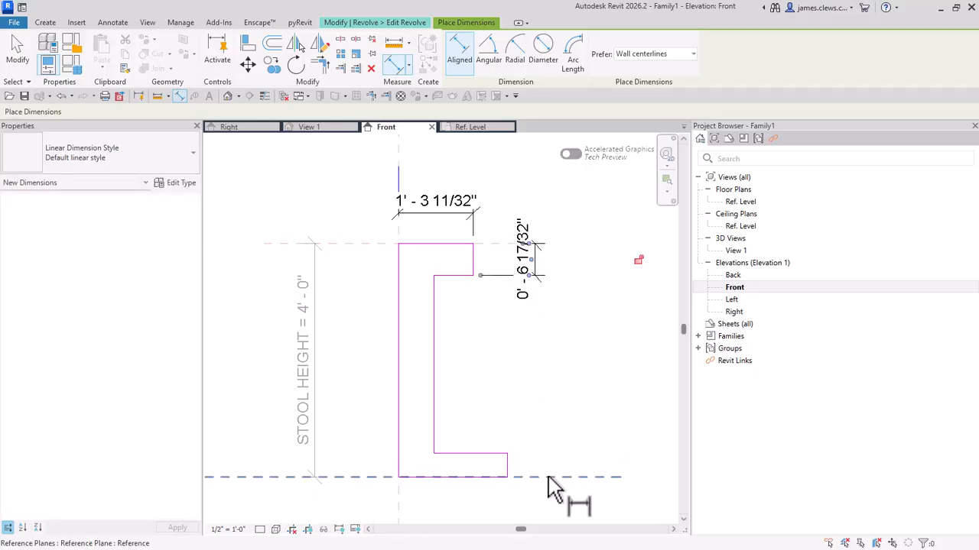
click(523, 463)
click(489, 454)
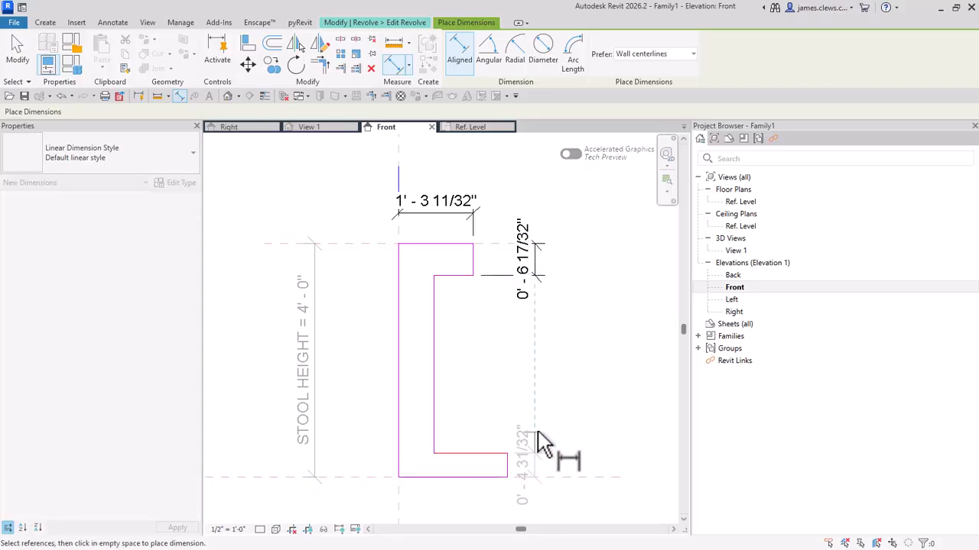
click(538, 425)
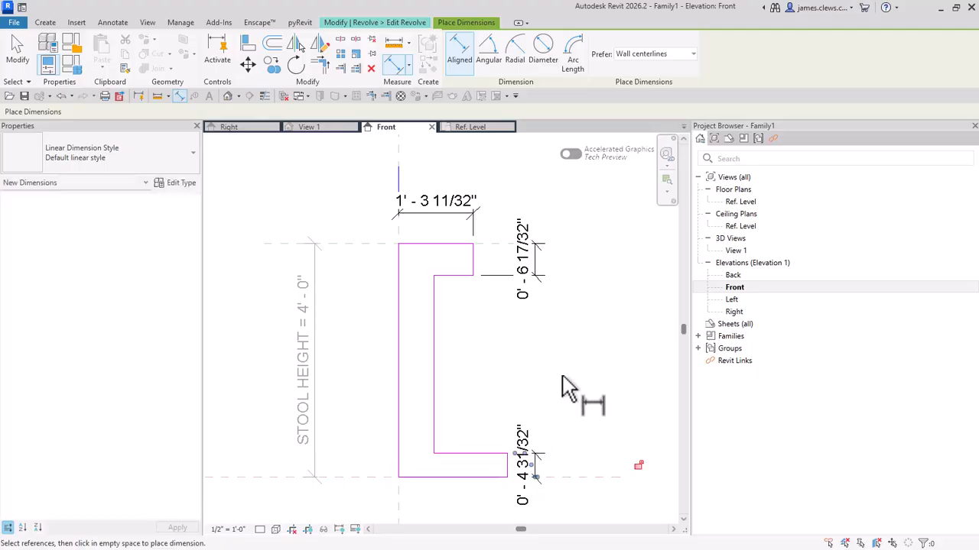
Step: Dimension the stem's thickness from the center reference plane to its outer edge and finish dimensioning
click(398, 367)
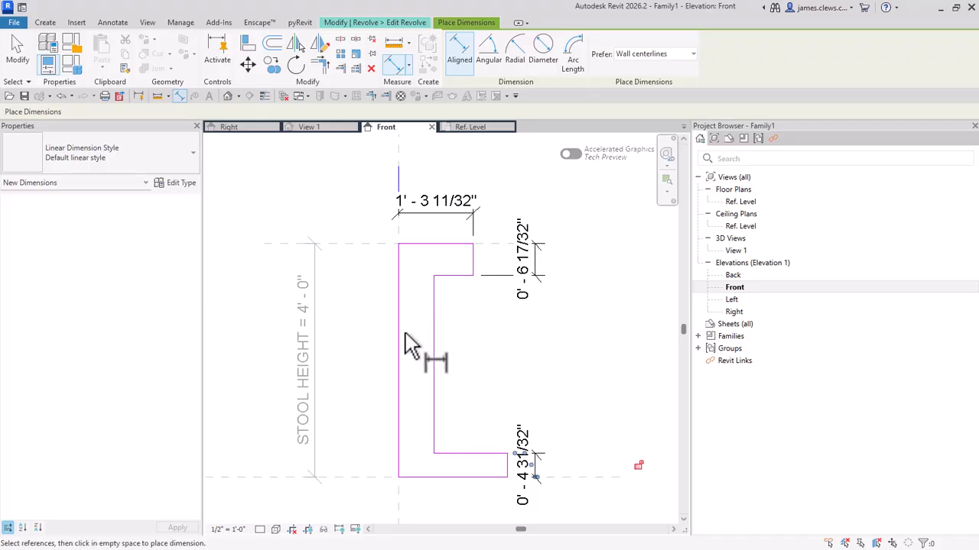
click(400, 239)
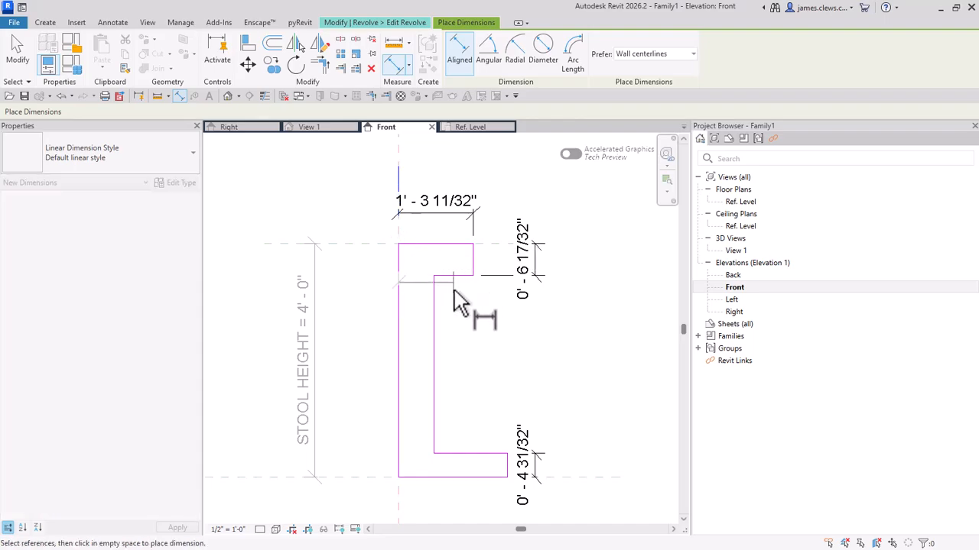
click(437, 371)
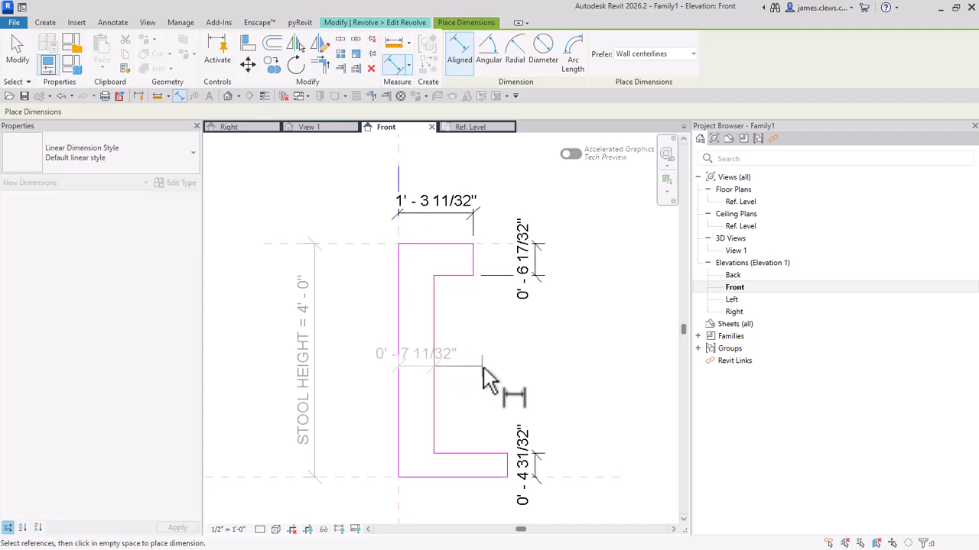
click(484, 374)
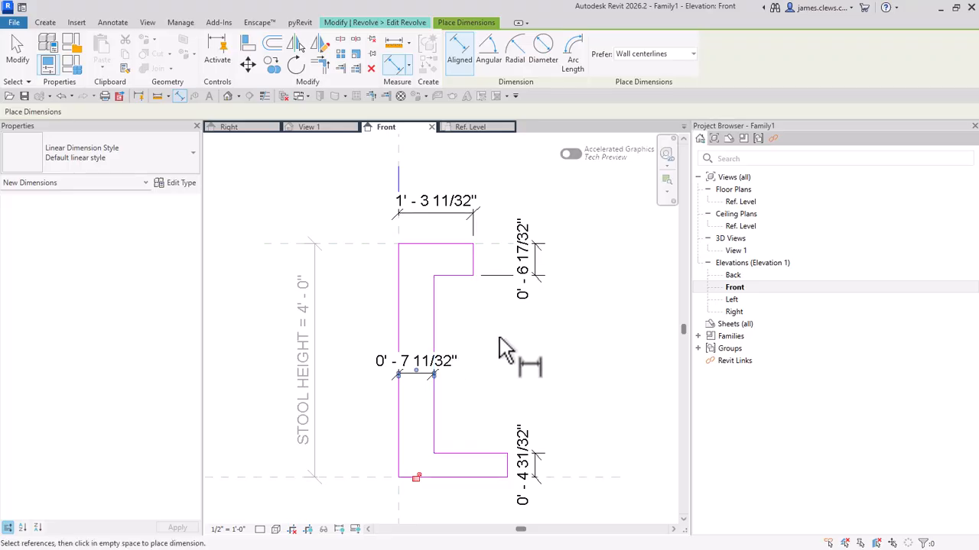
middle_drag(489, 350, 487, 328)
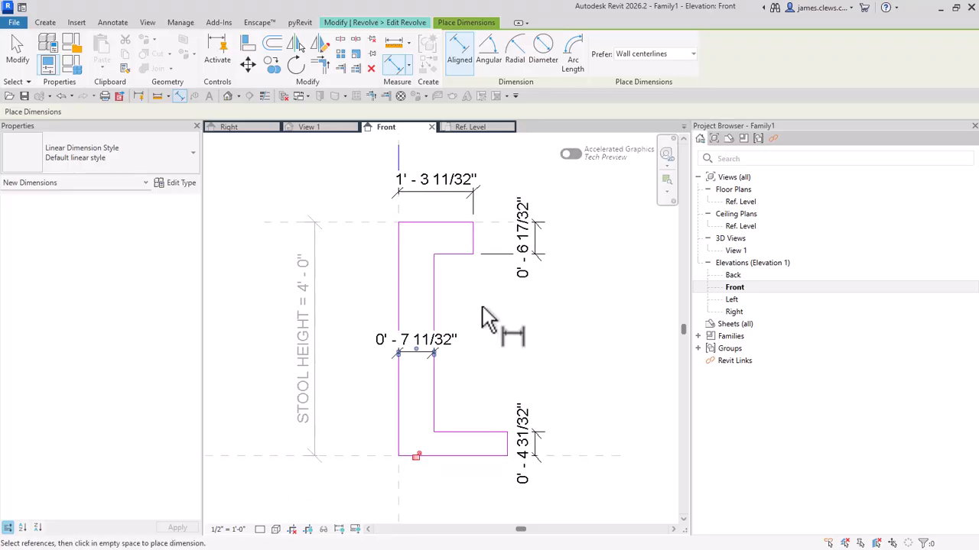
key(Escape)
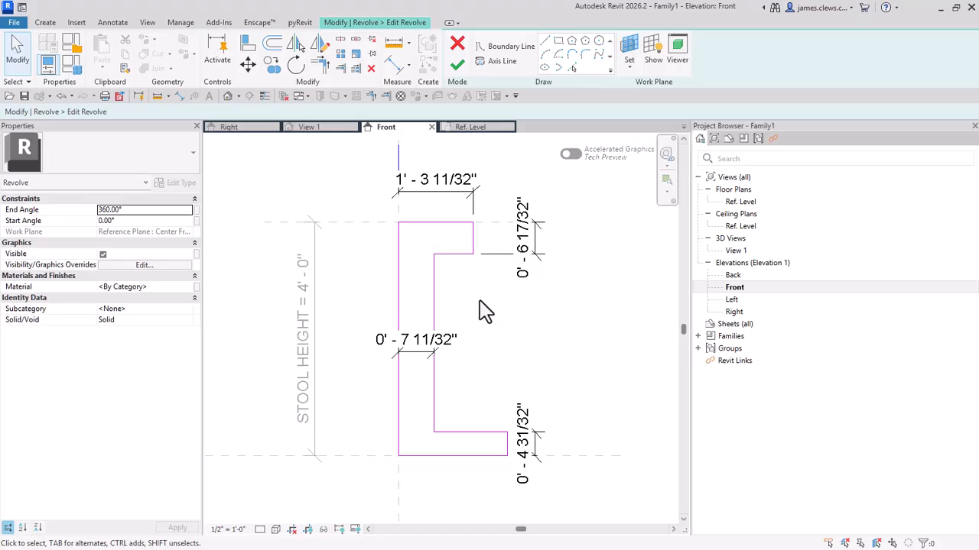
Step: Label the seat's horizontal dimension with a new Type family parameter named STOOL RADIUS, grouped under Dimensions
click(434, 200)
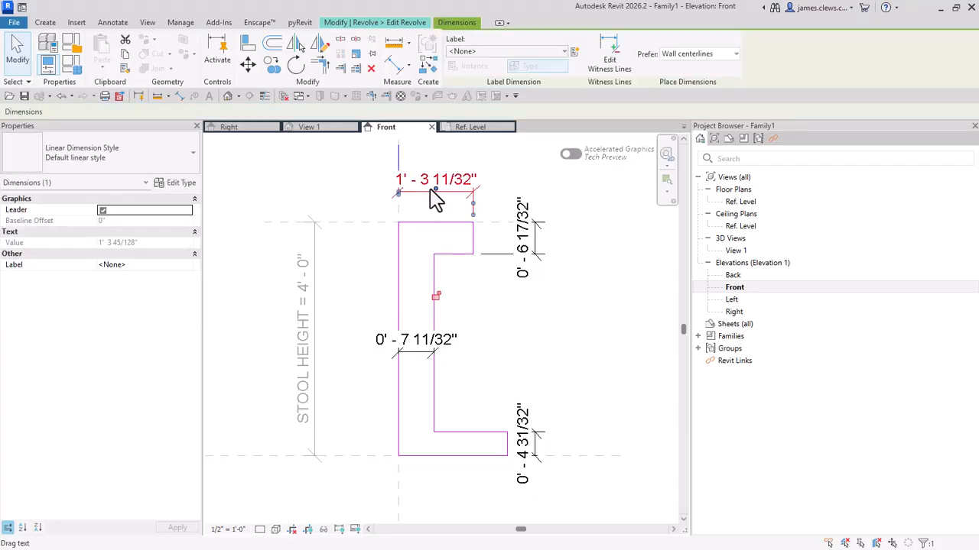
click(573, 53)
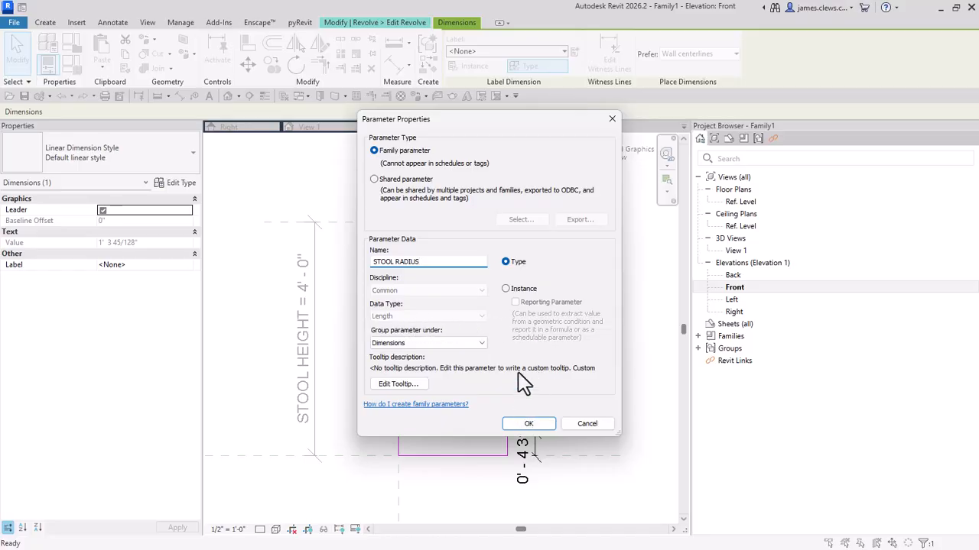
click(528, 425)
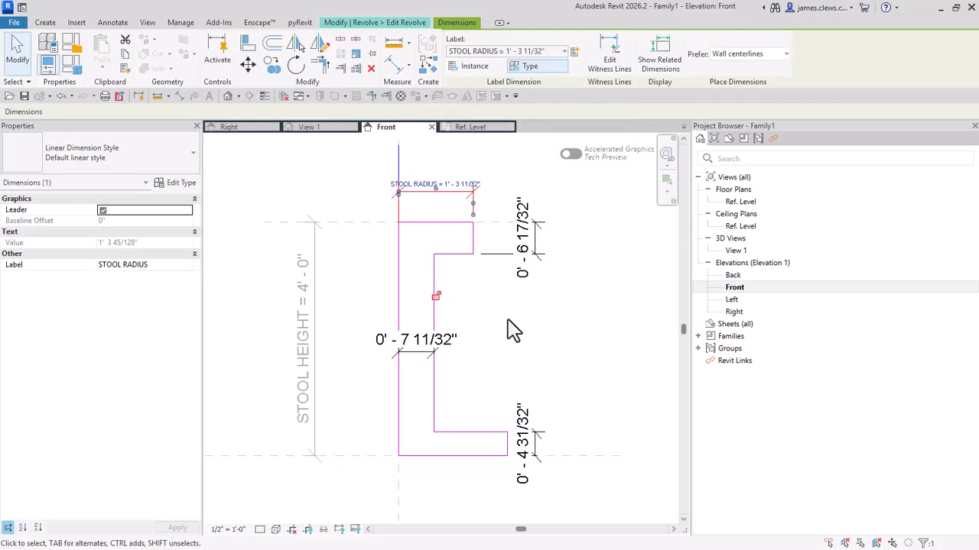
click(544, 318)
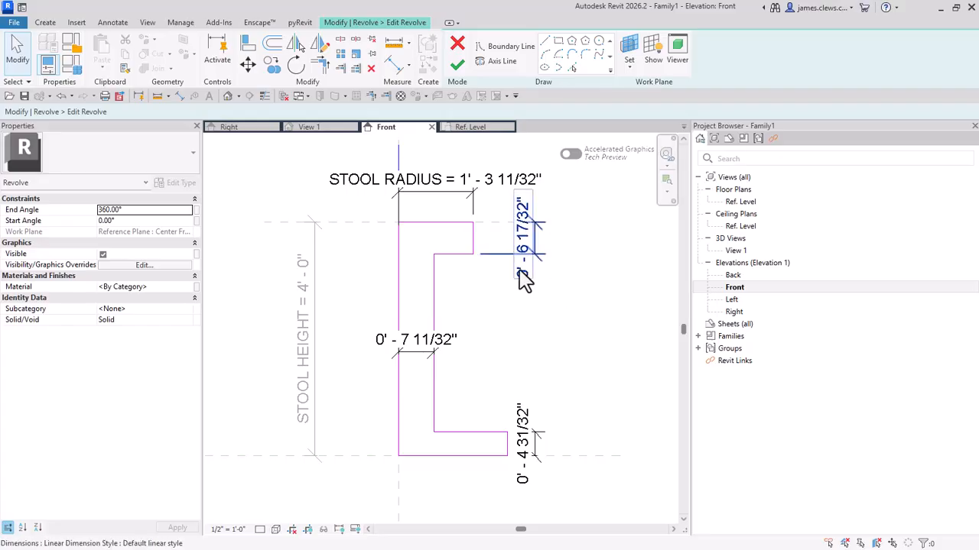
Step: Label the seat, stem and base thickness dimensions together with a new Type family parameter named STRUCTURE THICKNESS, grouped under Dimensions
click(525, 280)
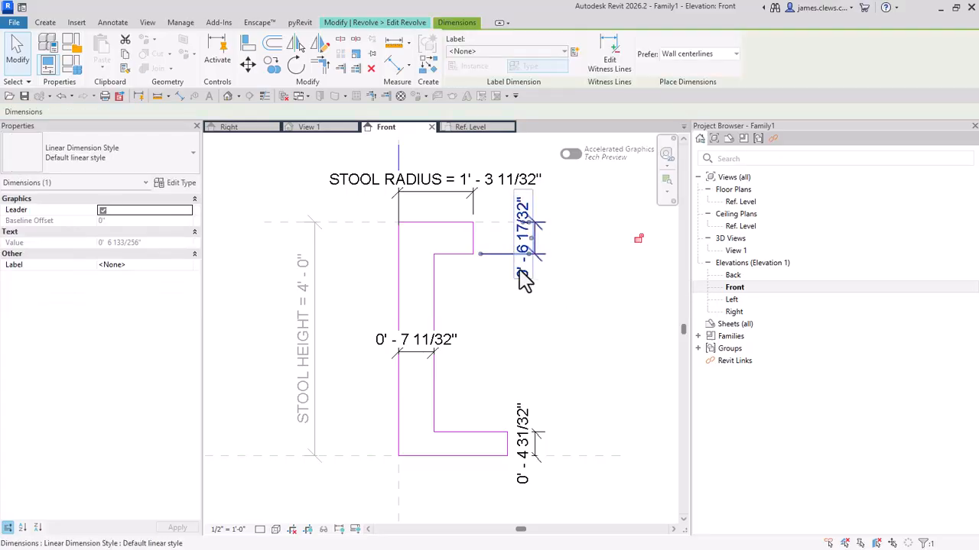
ctrl+click(459, 345)
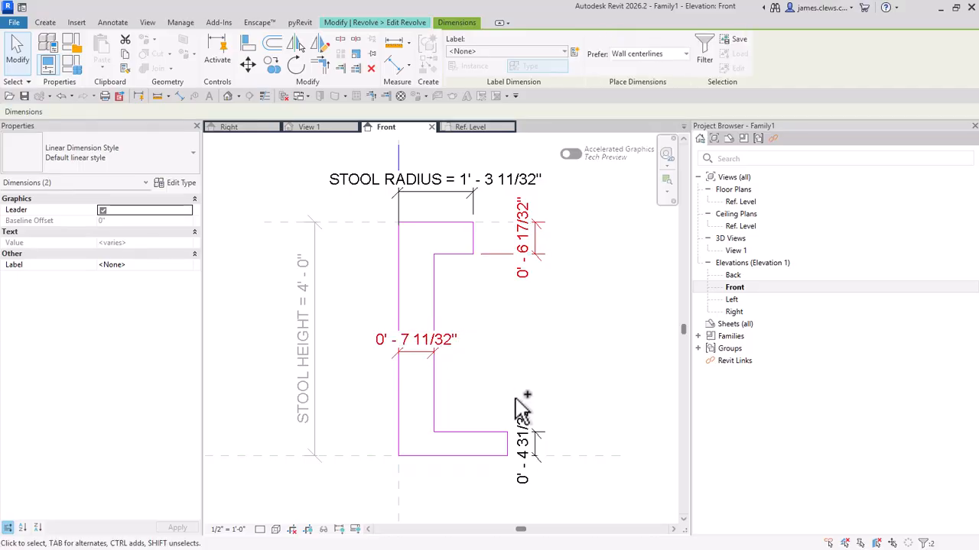
ctrl+click(524, 417)
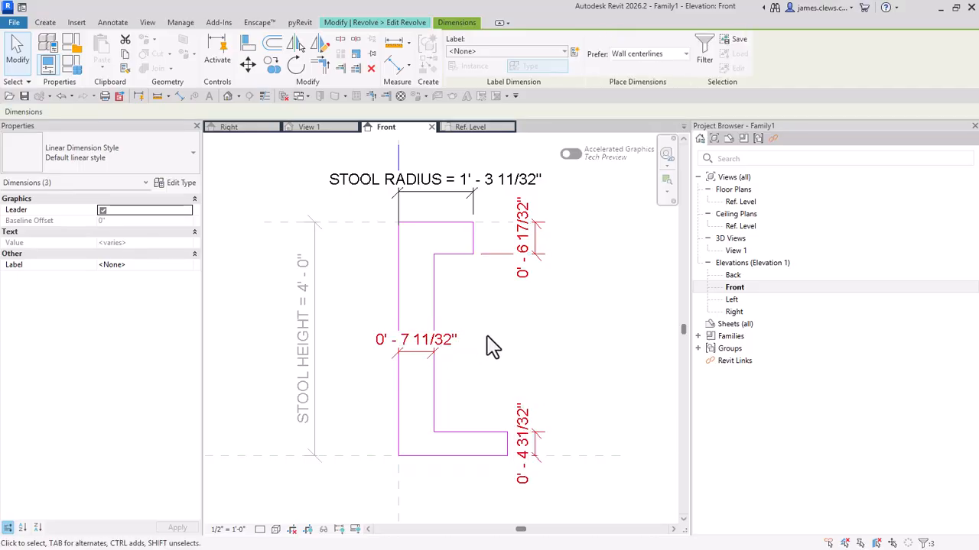
click(575, 53)
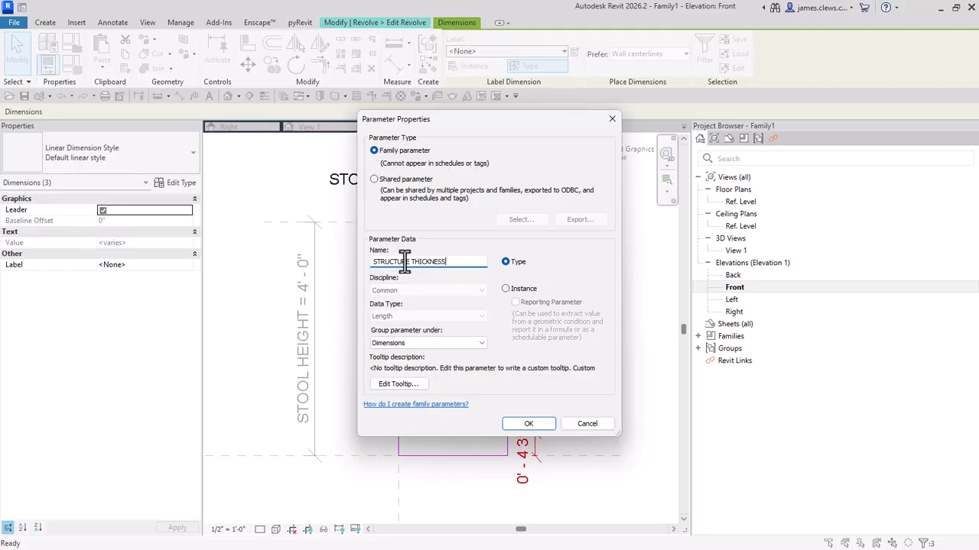
click(526, 425)
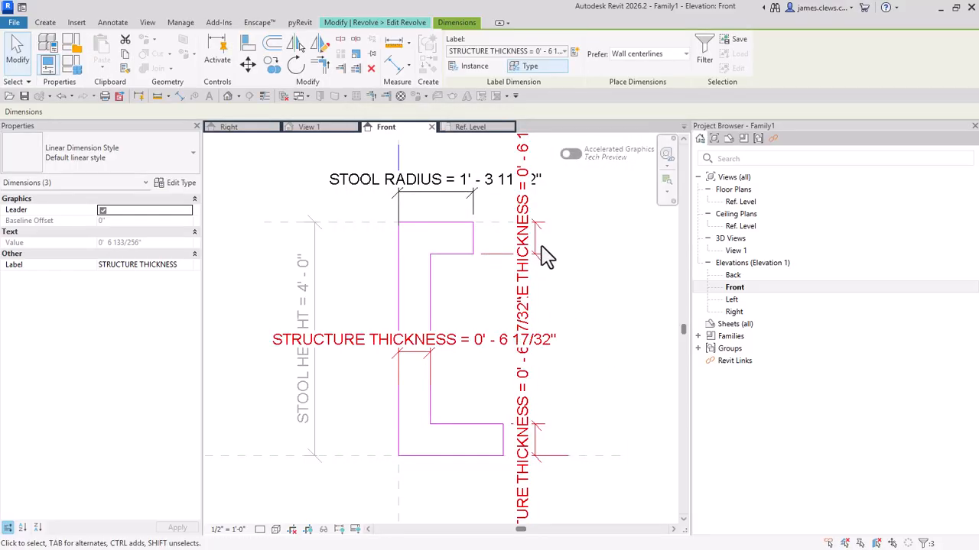
scroll(588, 330, down, 1)
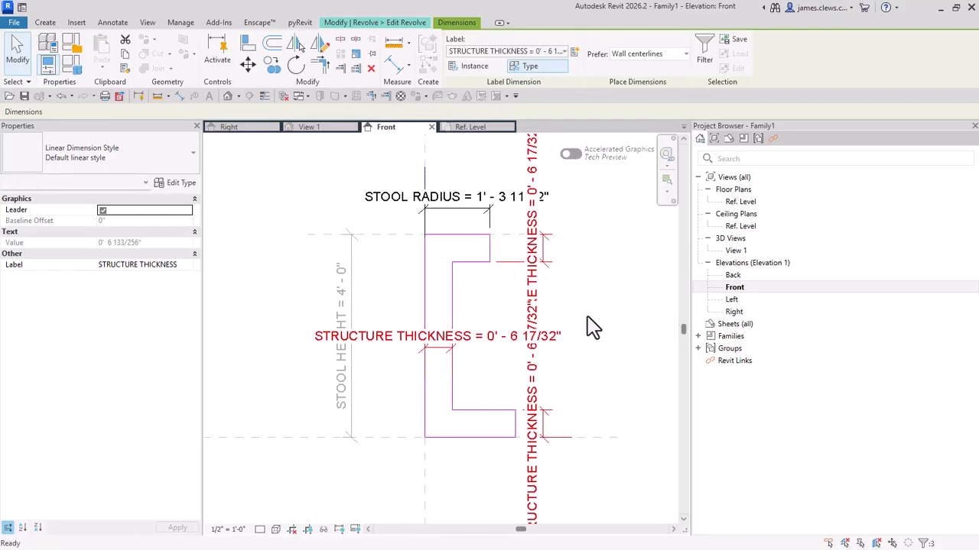
click(342, 214)
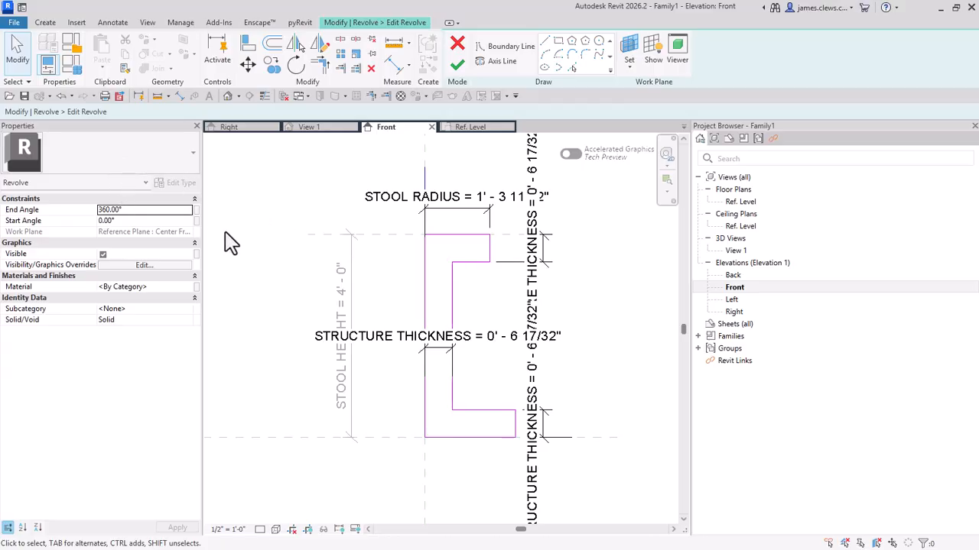
Step: Set the STRUCTURE THICKNESS parameter to 1" in Family Types and apply it to the sketch
click(72, 74)
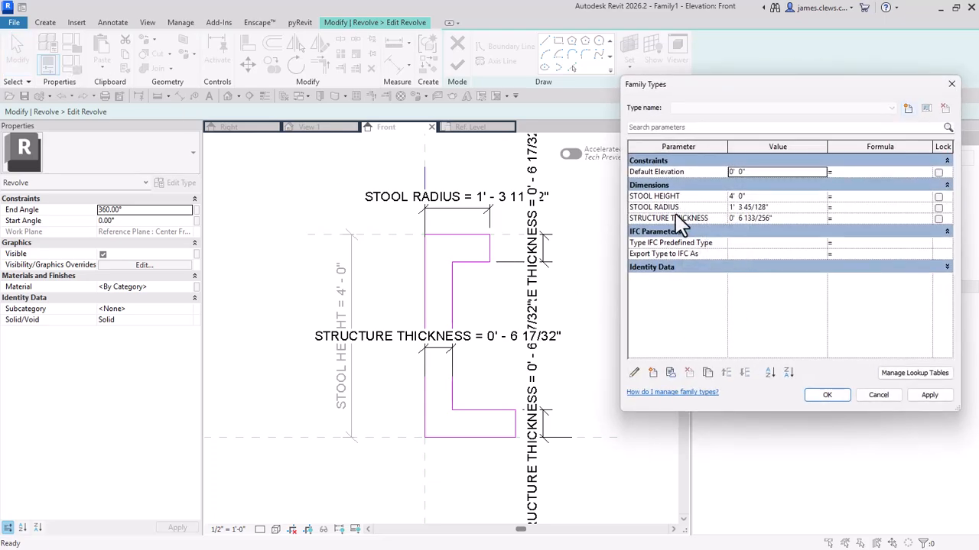
click(769, 207)
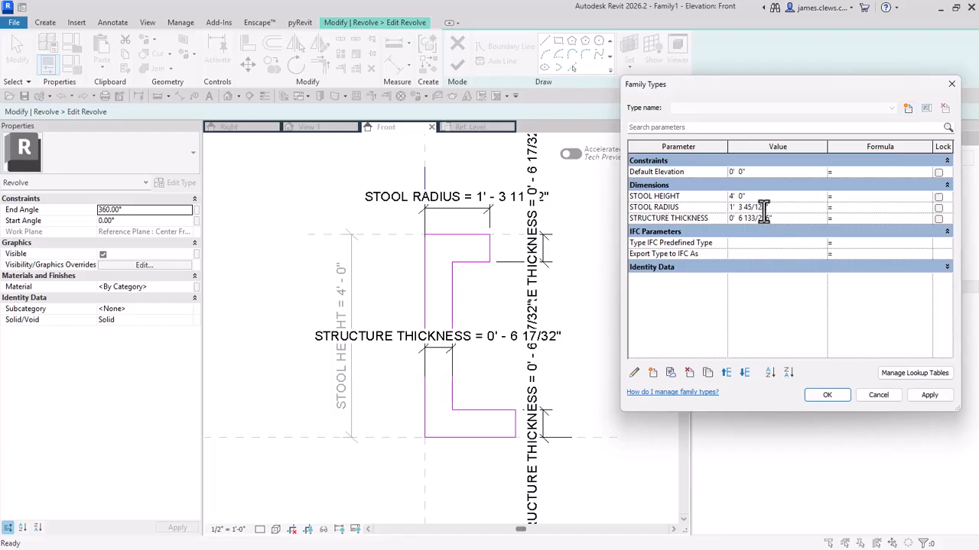
drag(749, 208, 795, 214)
click(780, 219)
text(1)
click(745, 283)
click(930, 395)
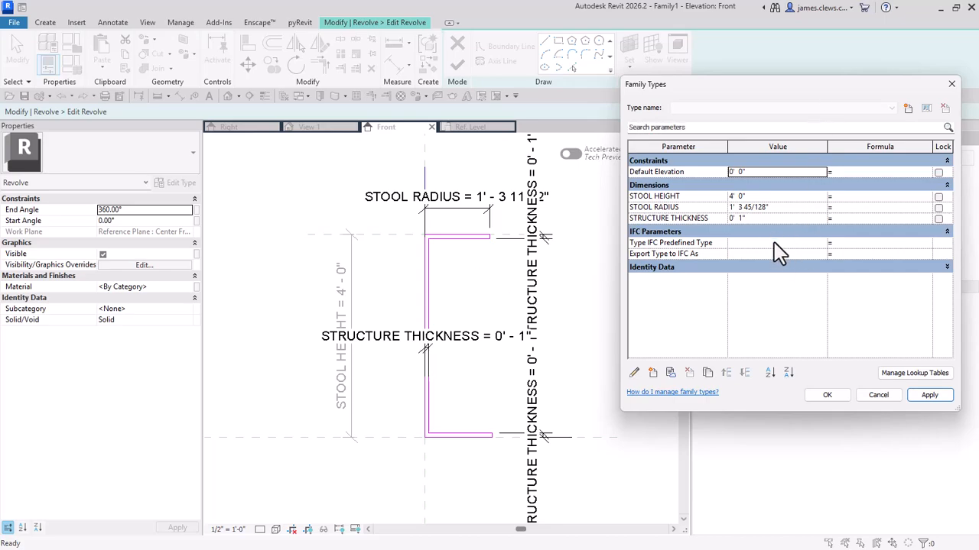
Step: Set the STOOL RADIUS parameter to 9" in Family Types, apply it to the sketch and close the dialog
click(767, 208)
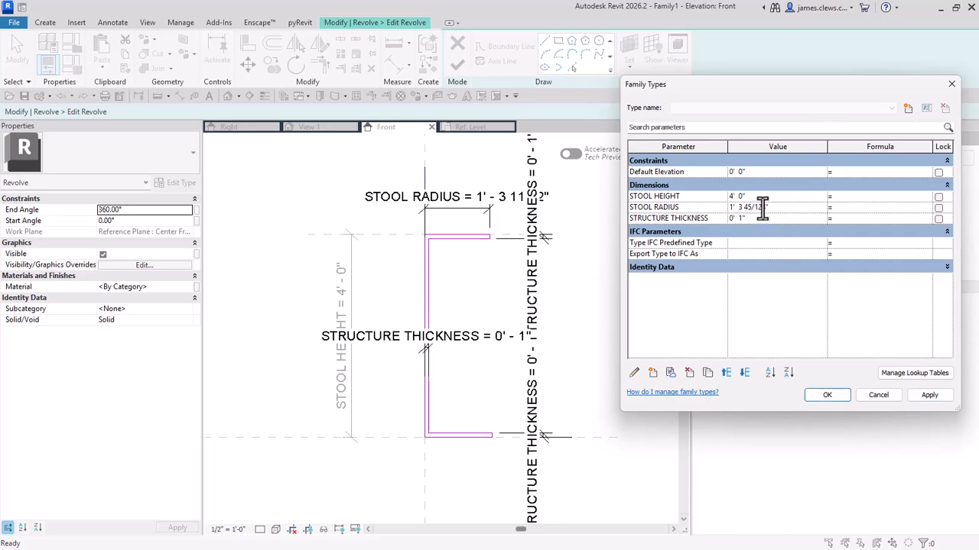
drag(765, 207, 722, 207)
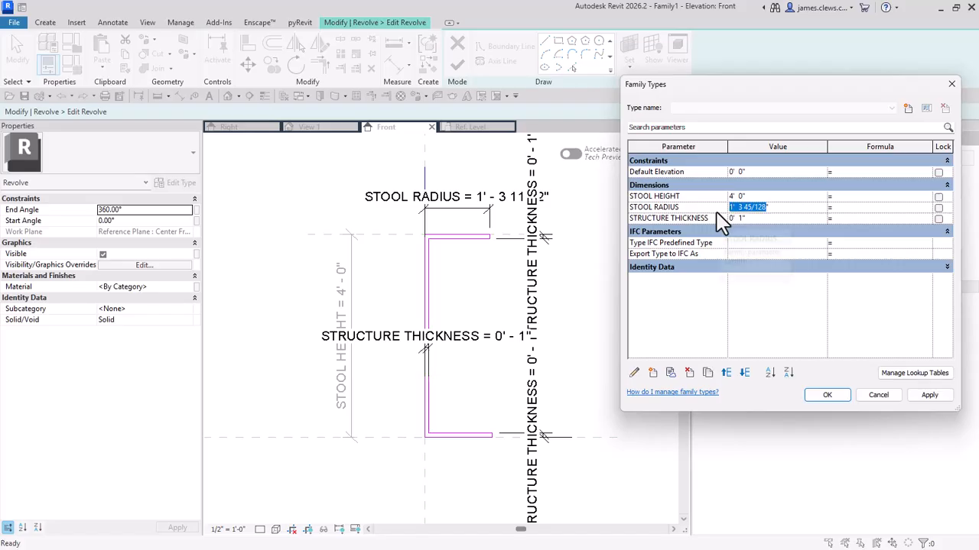
text(9)
key(Return)
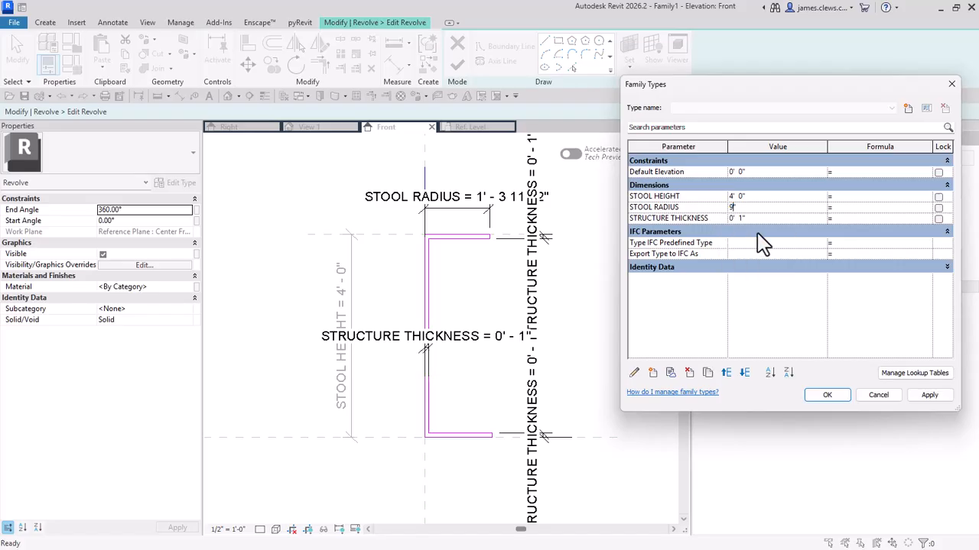
click(929, 395)
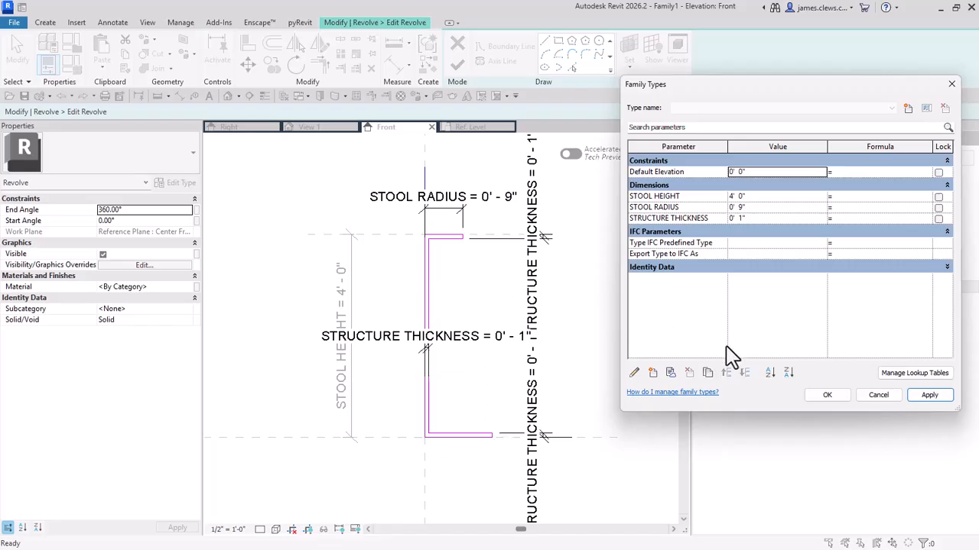
click(828, 395)
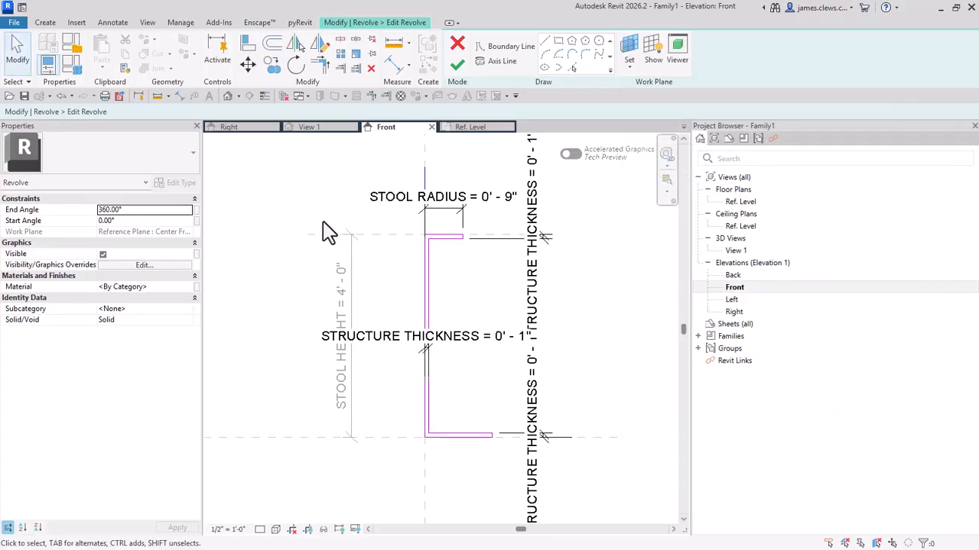
Step: Align the base's outer end line with the seat's outer end line, lock the alignment and leave the Align tool
click(246, 48)
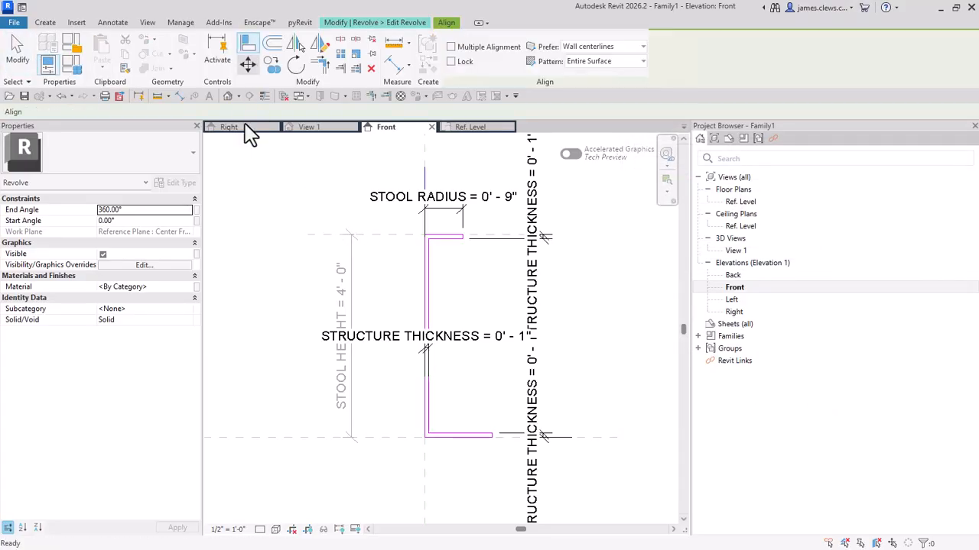
scroll(452, 283, up, 3)
scroll(470, 239, up, 2)
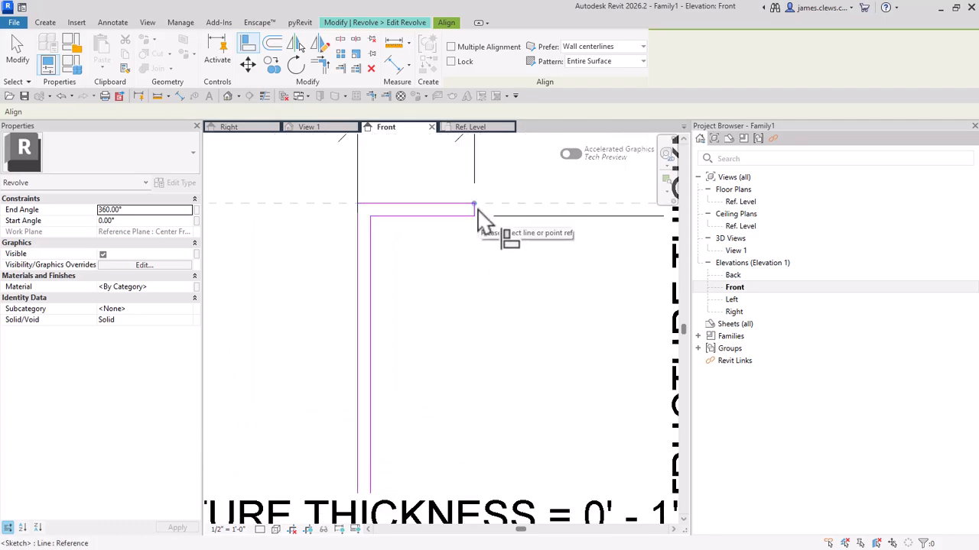
scroll(478, 208, up, 3)
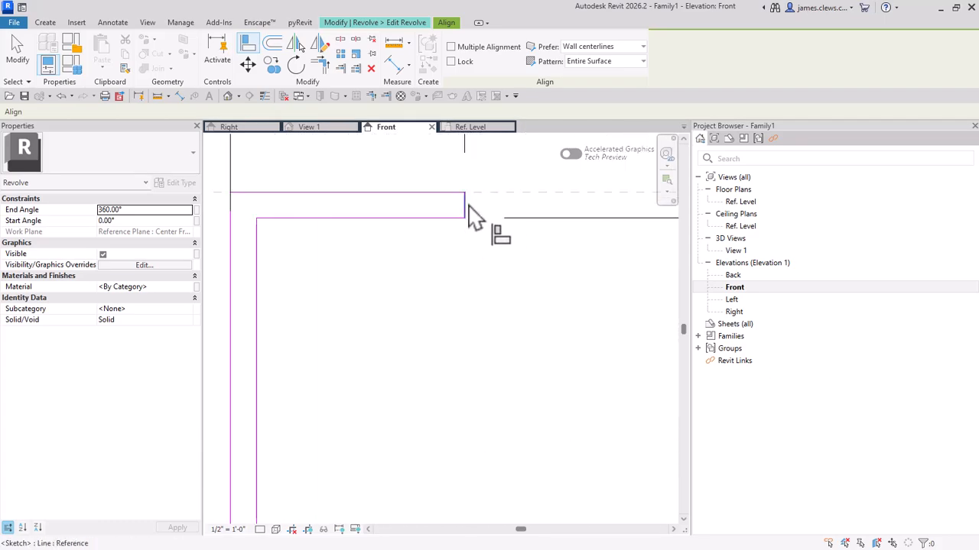
click(464, 207)
scroll(452, 324, down, 4)
middle_drag(432, 384, 464, 225)
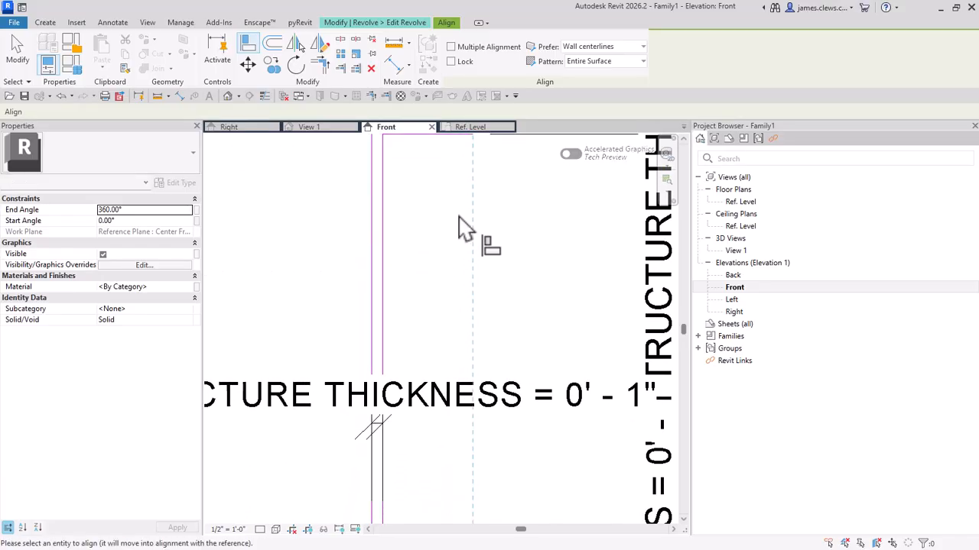
middle_drag(471, 443, 500, 282)
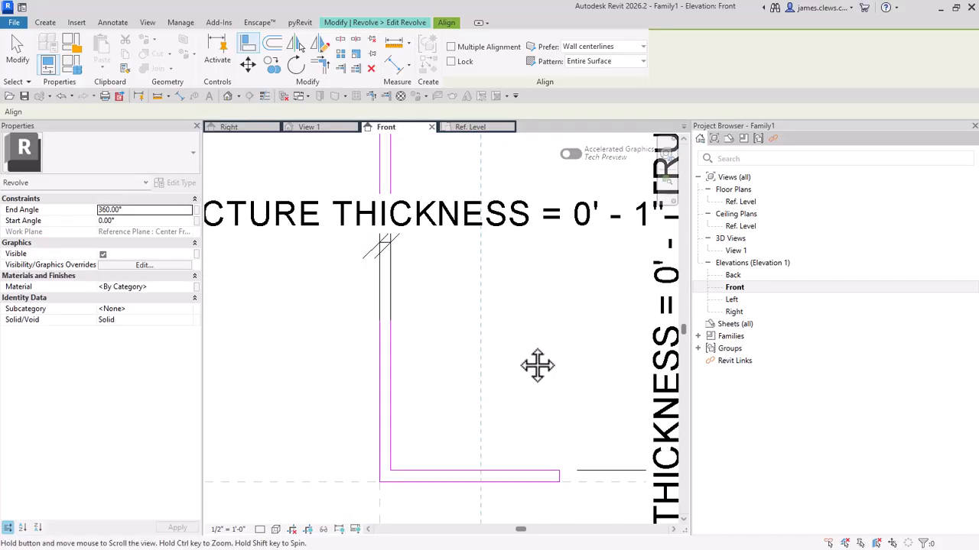
middle_drag(538, 364, 511, 245)
scroll(496, 374, up, 2)
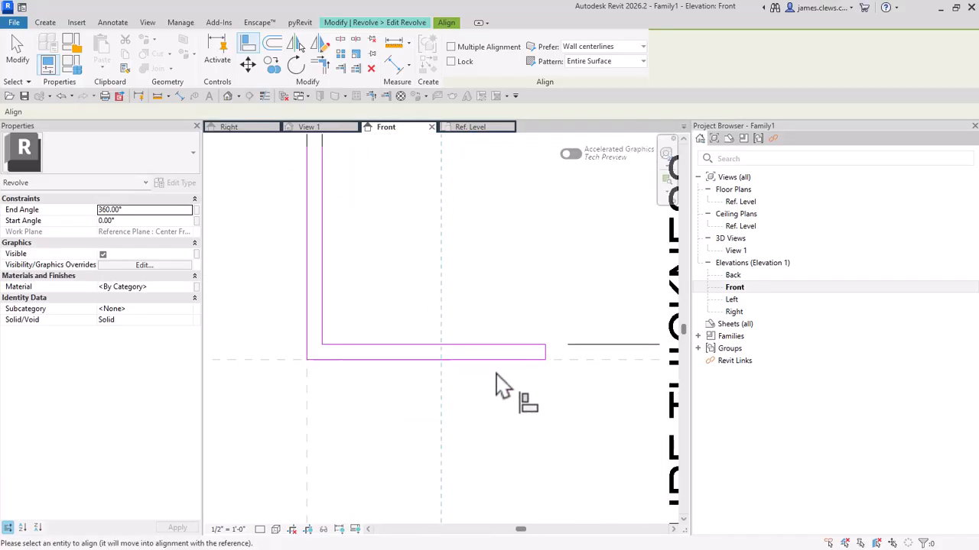
click(560, 347)
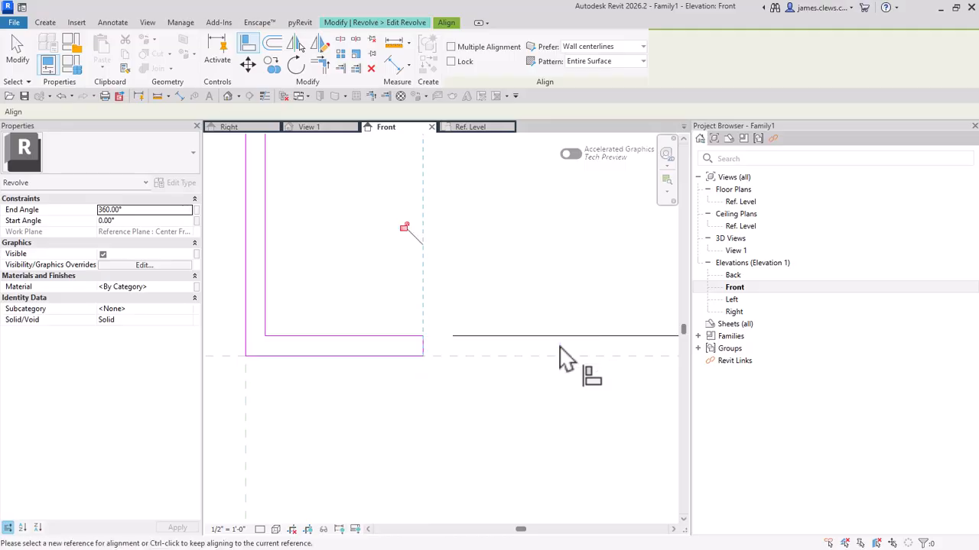
scroll(411, 328, down, 7)
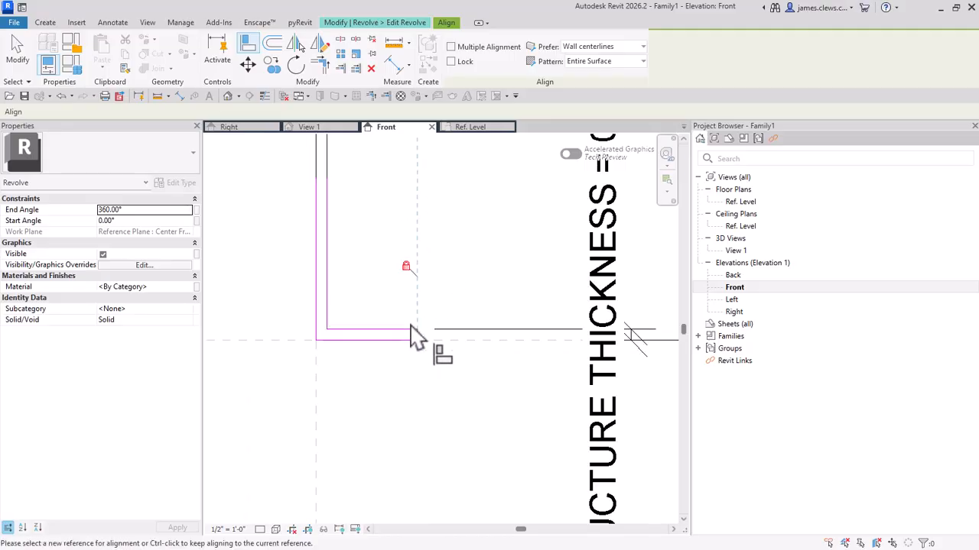
middle_drag(438, 391, 509, 504)
scroll(440, 431, down, 1)
scroll(440, 444, down, 1)
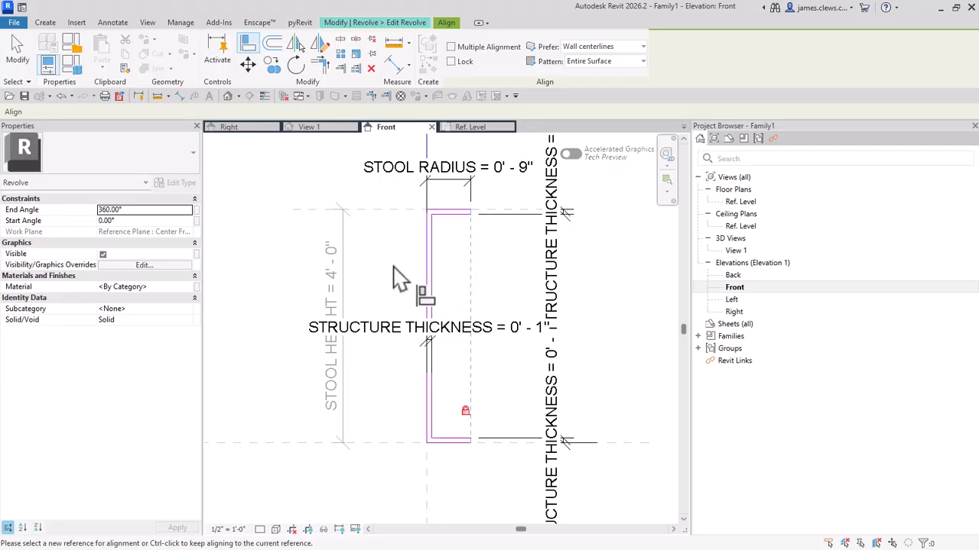
key(Escape)
key(Escape)
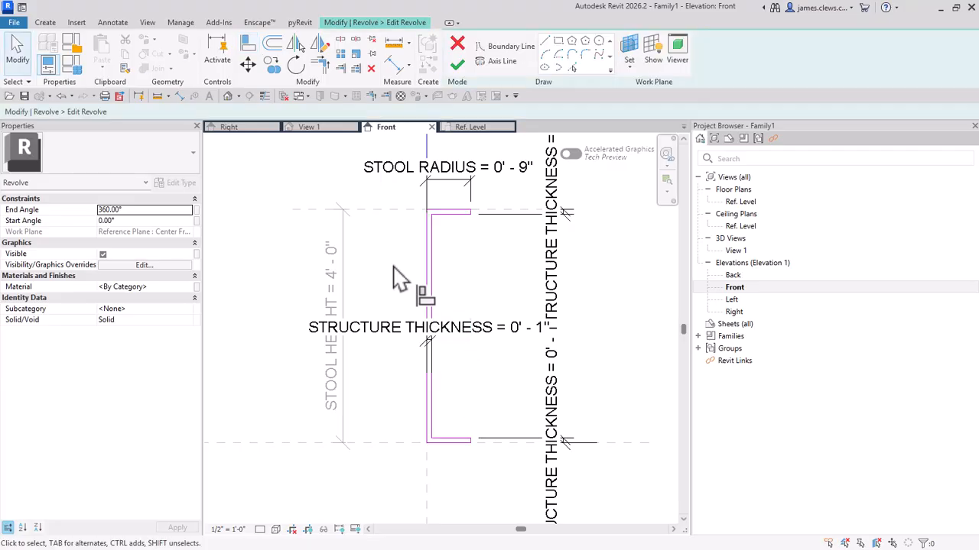
Step: Finish the revolve sketch to generate the stool's solid form
click(466, 66)
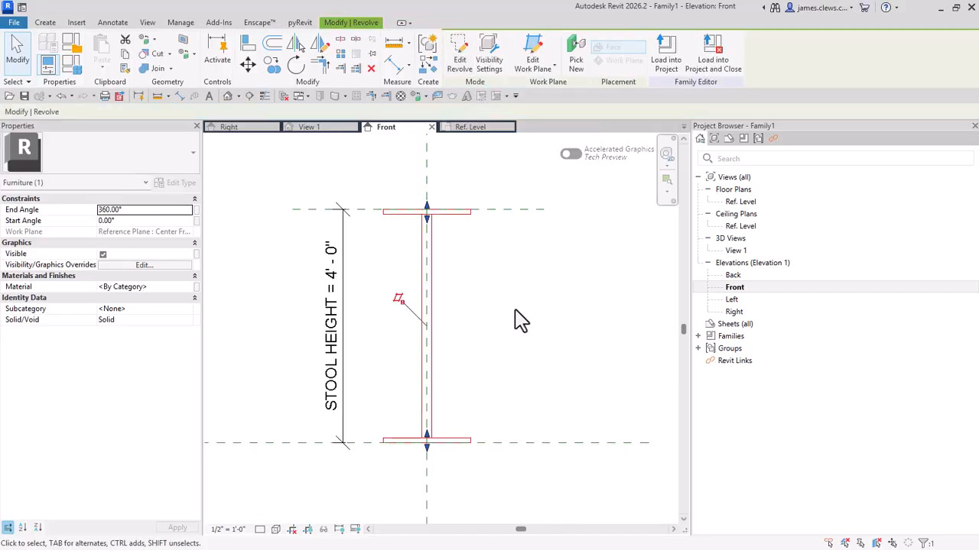
scroll(520, 321, down, 1)
scroll(464, 277, up, 1)
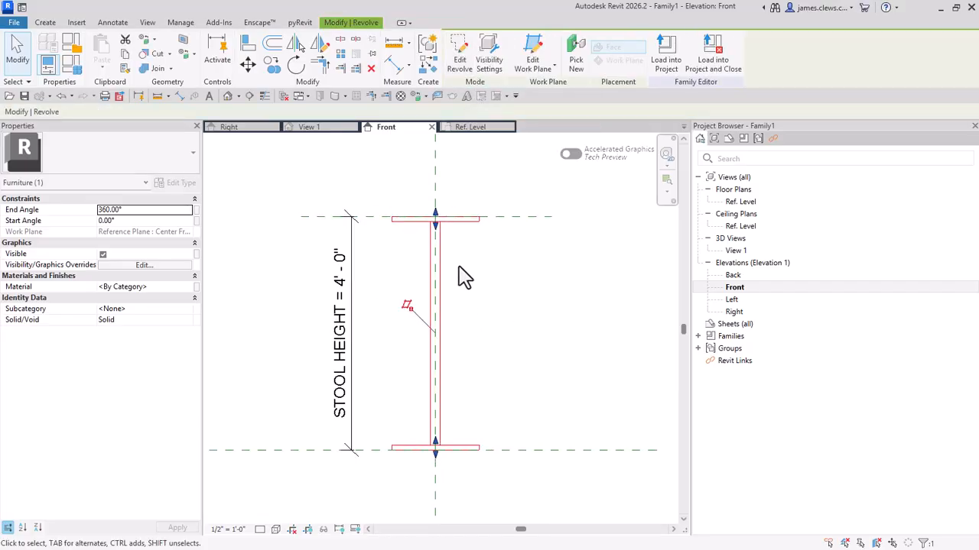
scroll(461, 277, up, 1)
scroll(459, 278, up, 1)
scroll(459, 277, down, 1)
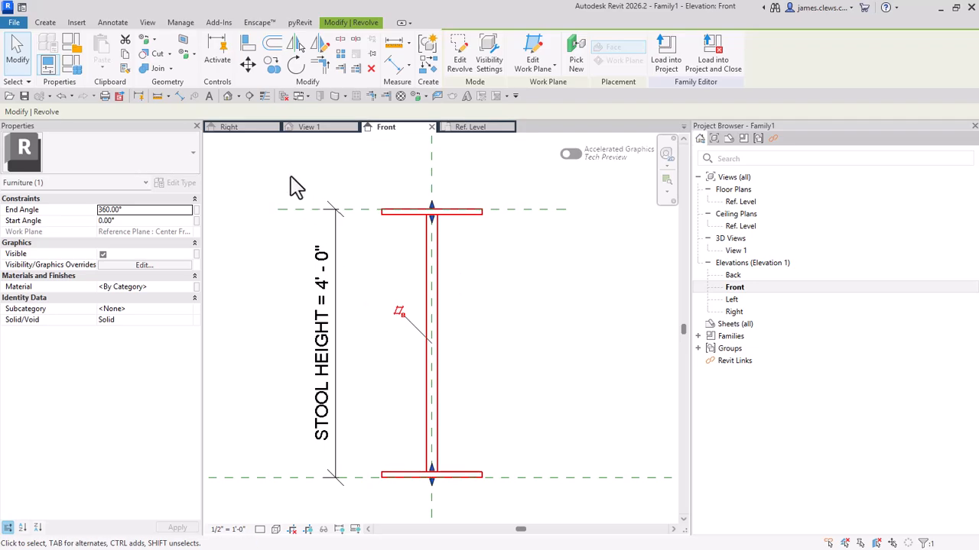
Step: Show the stool in the default 3D view and turn on thin lines
click(227, 96)
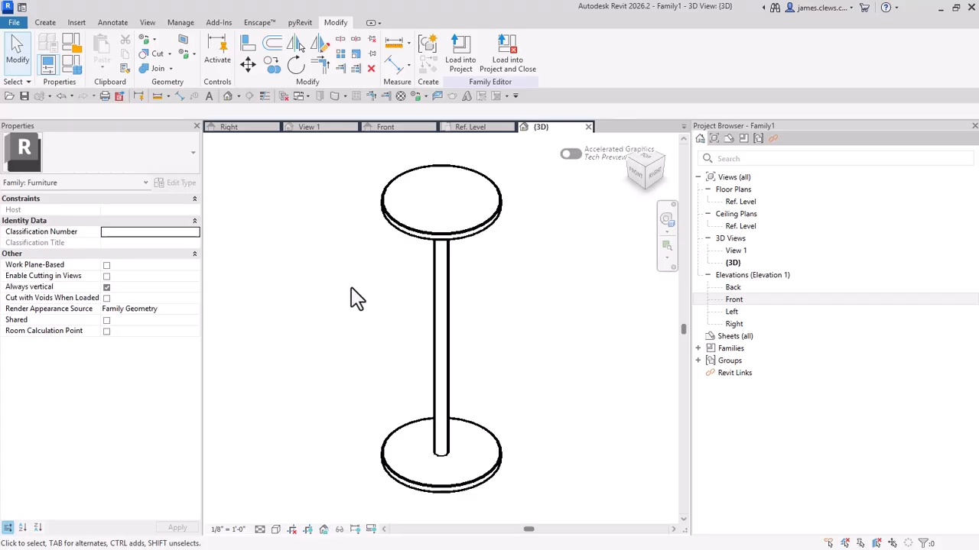
key(t)
key(l)
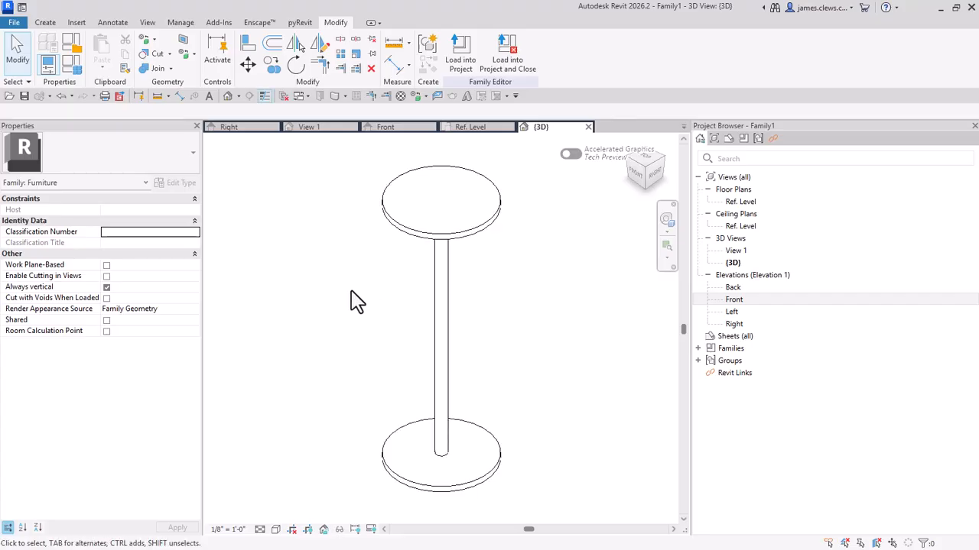
key(t)
key(l)
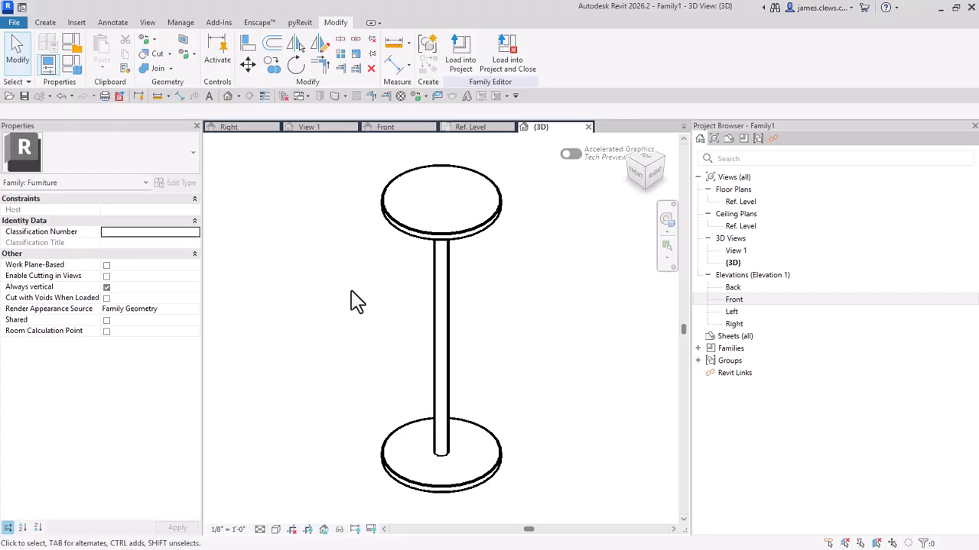
key(t)
key(l)
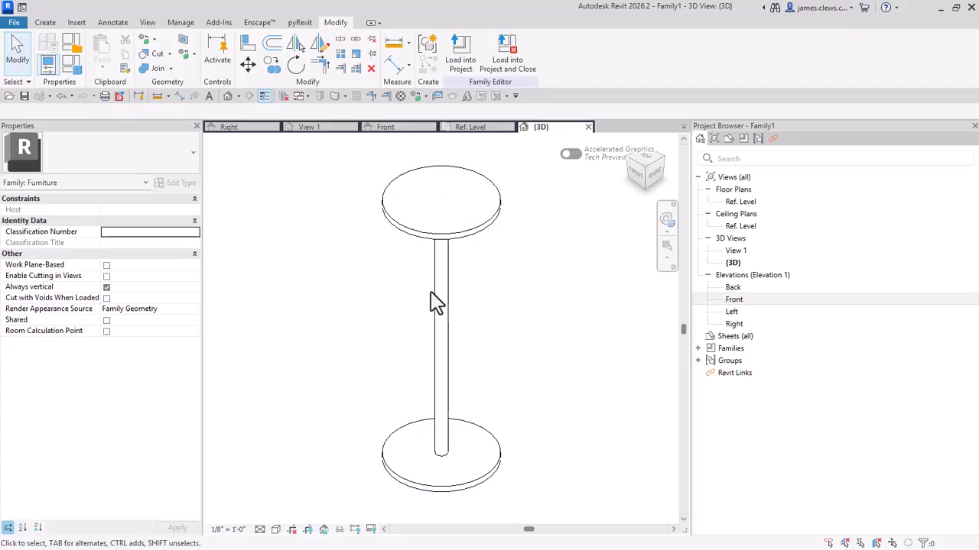
Step: Reopen the stool revolve's profile sketch for editing in the Front elevation
click(409, 130)
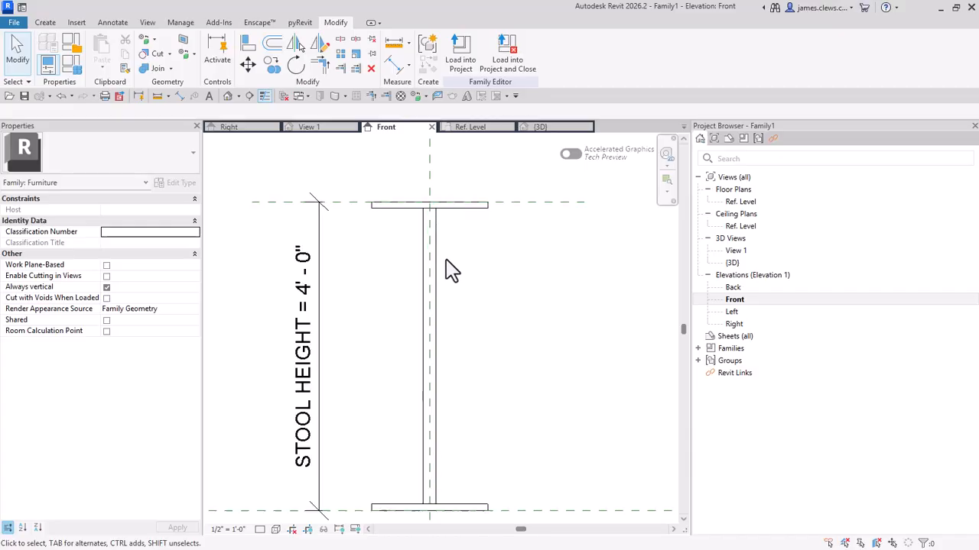
scroll(459, 267, down, 2)
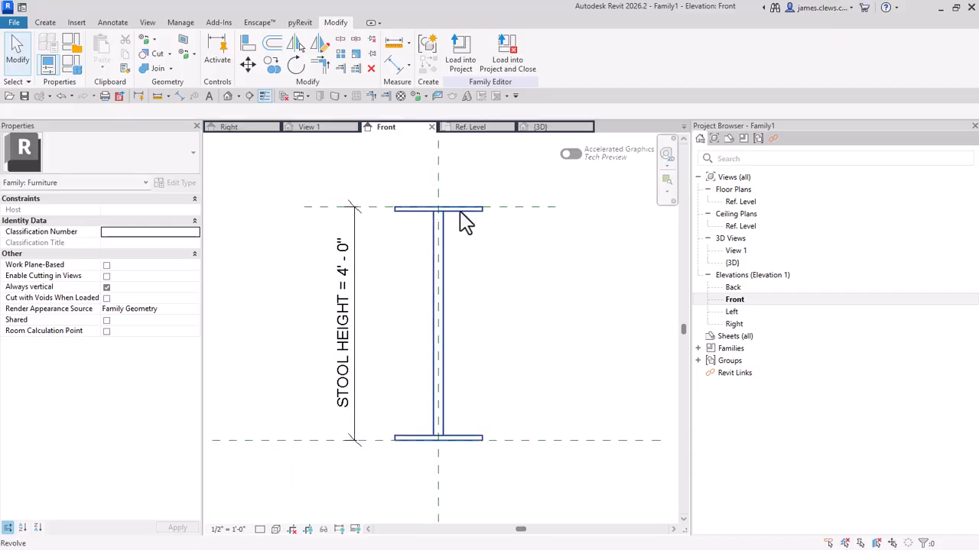
scroll(459, 221, up, 1)
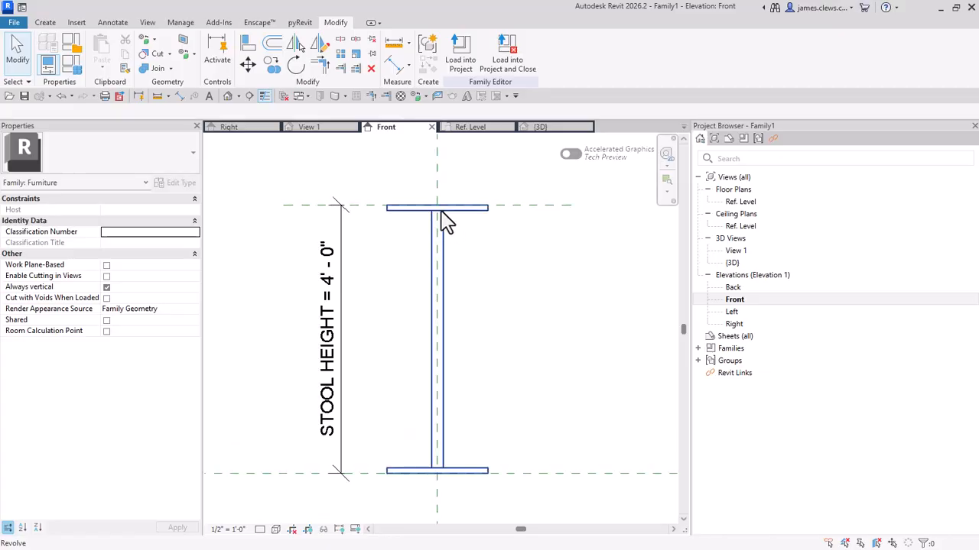
click(448, 247)
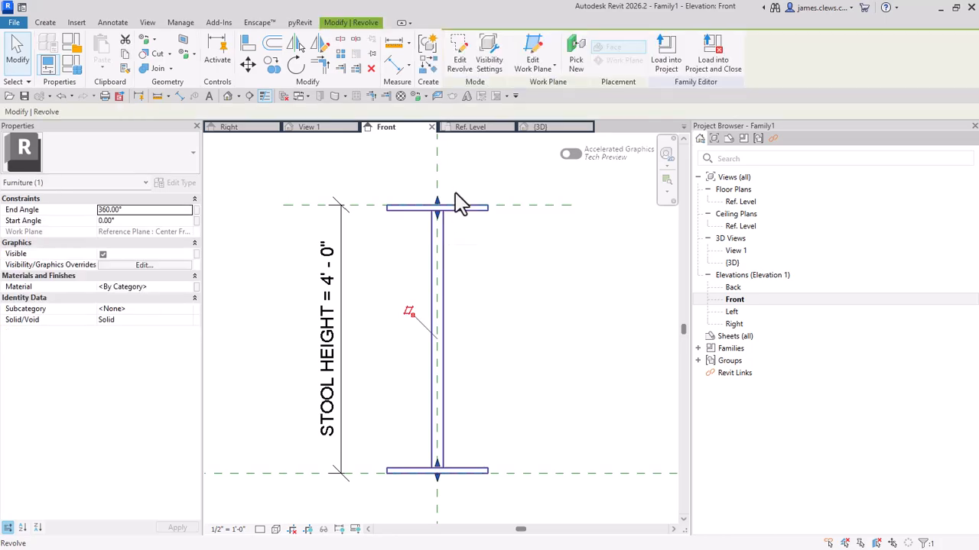
click(461, 64)
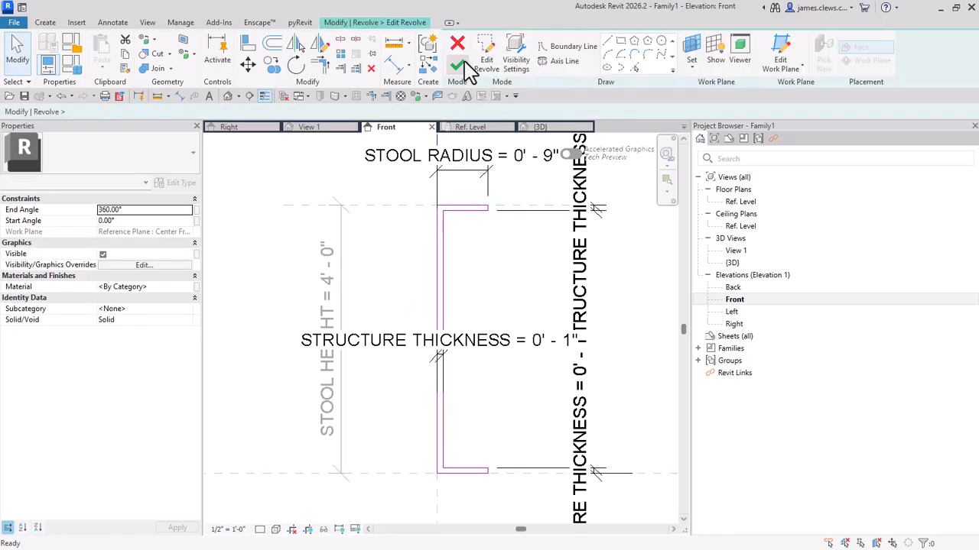
scroll(459, 230, up, 3)
middle_drag(477, 263, 481, 268)
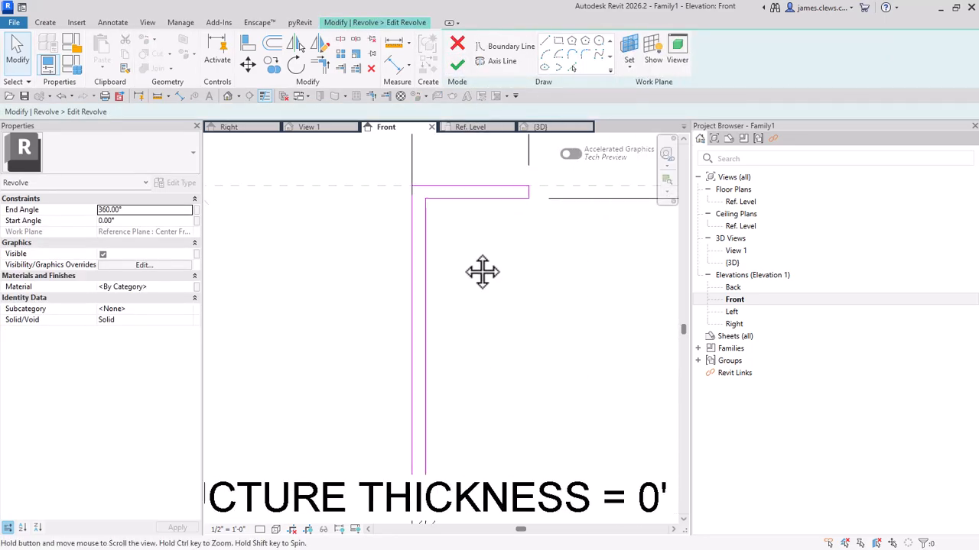
Step: Fillet the inner corner between the seat's underside and the stem with a Fillet Arc of about 3 1/4" radius
click(585, 55)
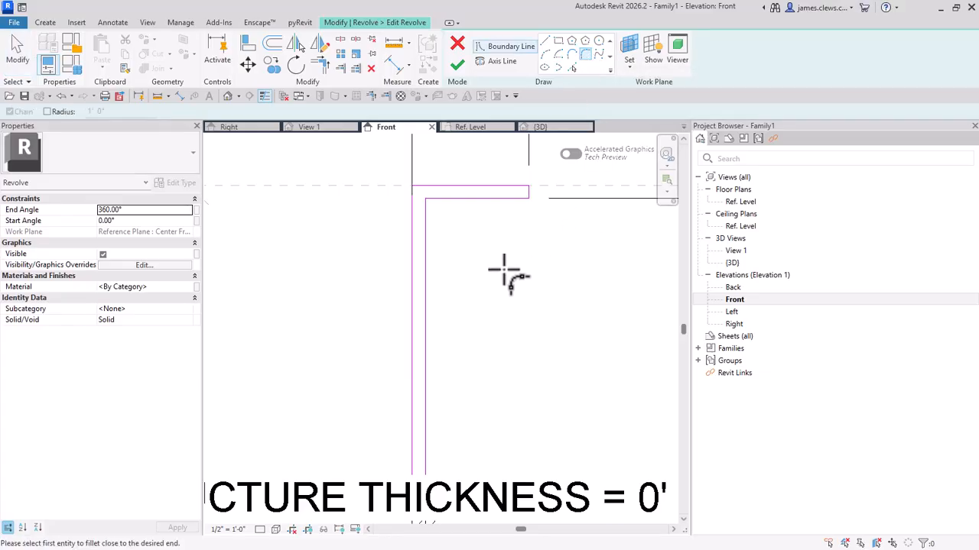
click(445, 200)
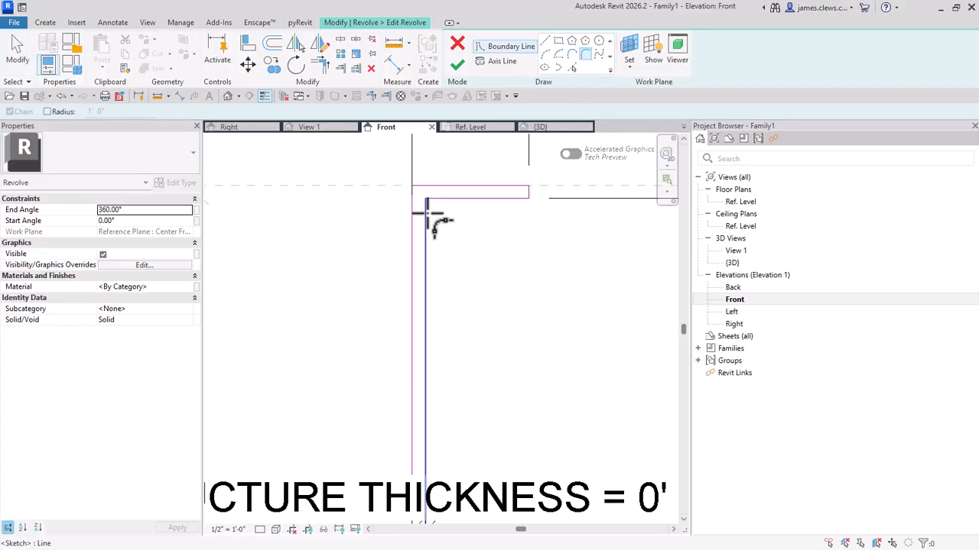
click(427, 217)
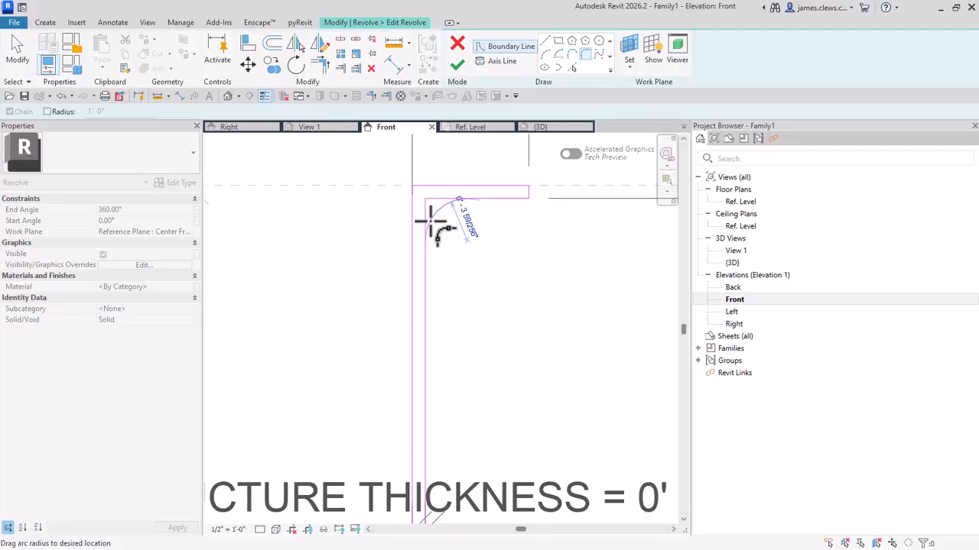
click(431, 222)
Step: Fillet the inner corner between the stem and the base's upper edge with an arc of about 5" radius and end the command
scroll(467, 306, up, 5)
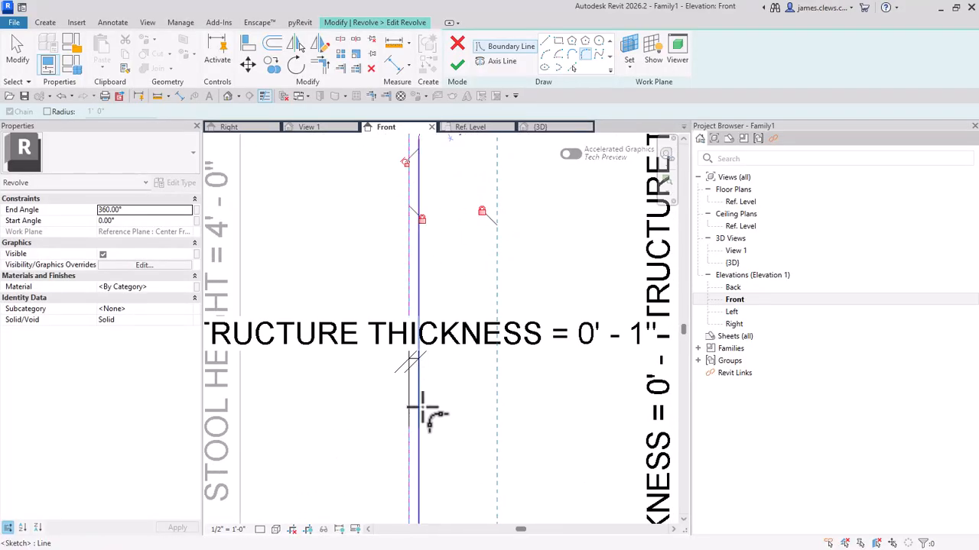
scroll(423, 408, down, 1)
middle_drag(432, 434, 421, 269)
click(407, 337)
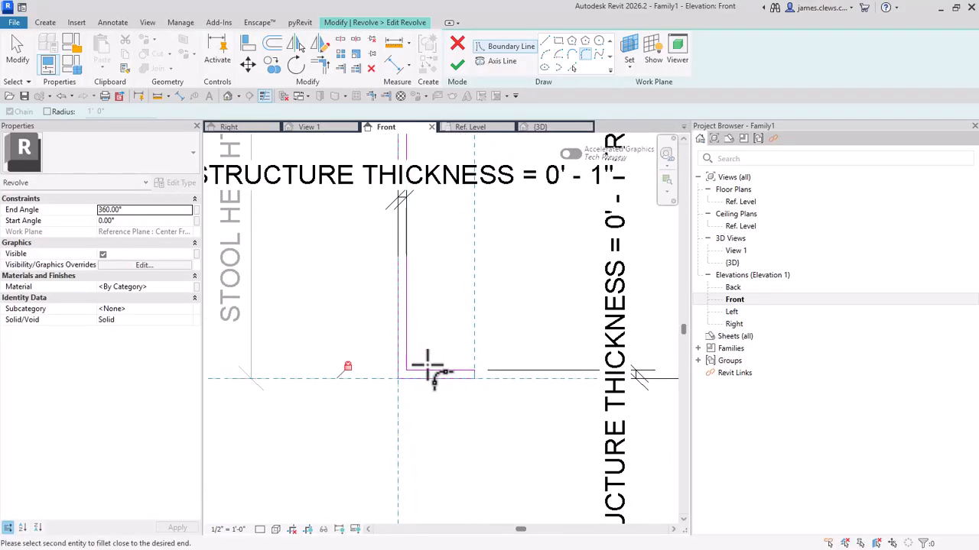
click(427, 365)
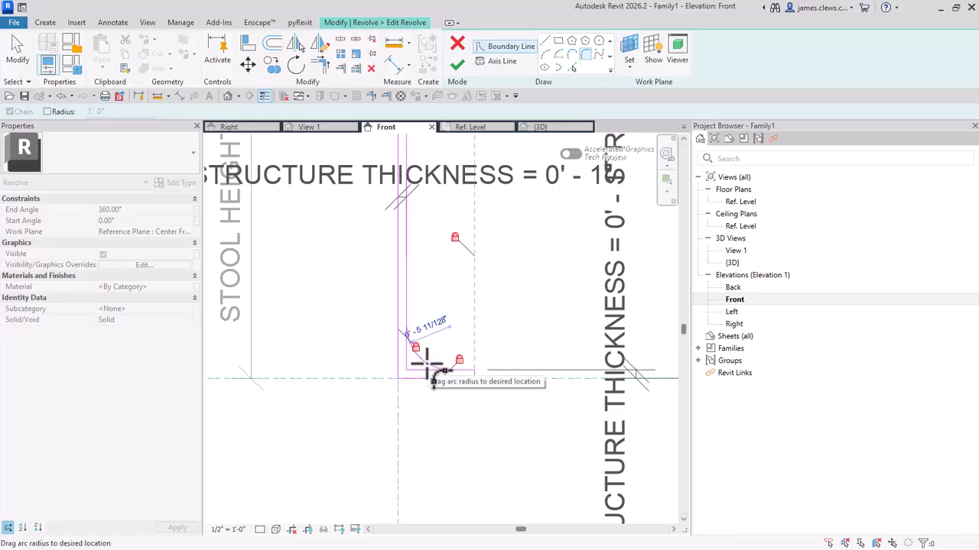
click(430, 373)
middle_drag(437, 290, 476, 280)
key(Escape)
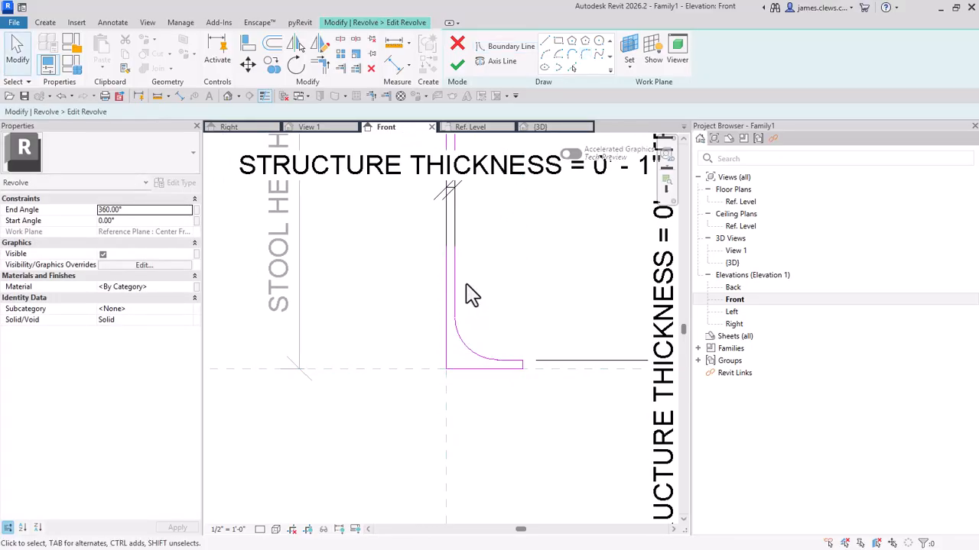
Step: Set the radius of the fillet arc between the stem and the base to 2"
click(467, 358)
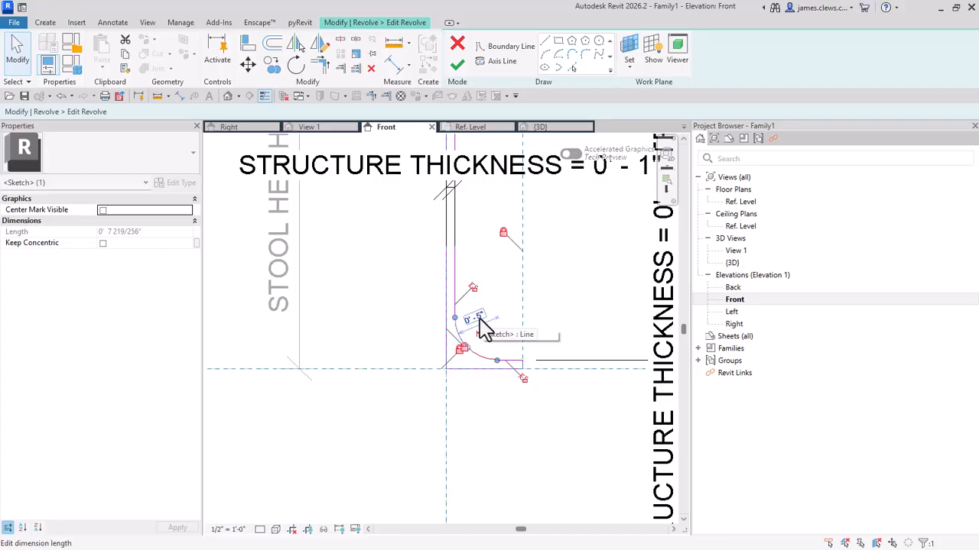
click(476, 319)
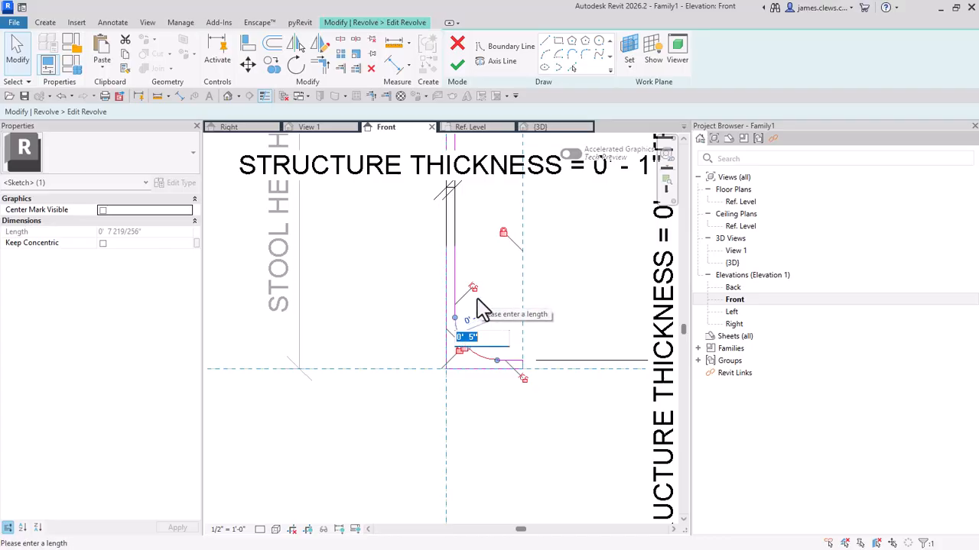
text(2)
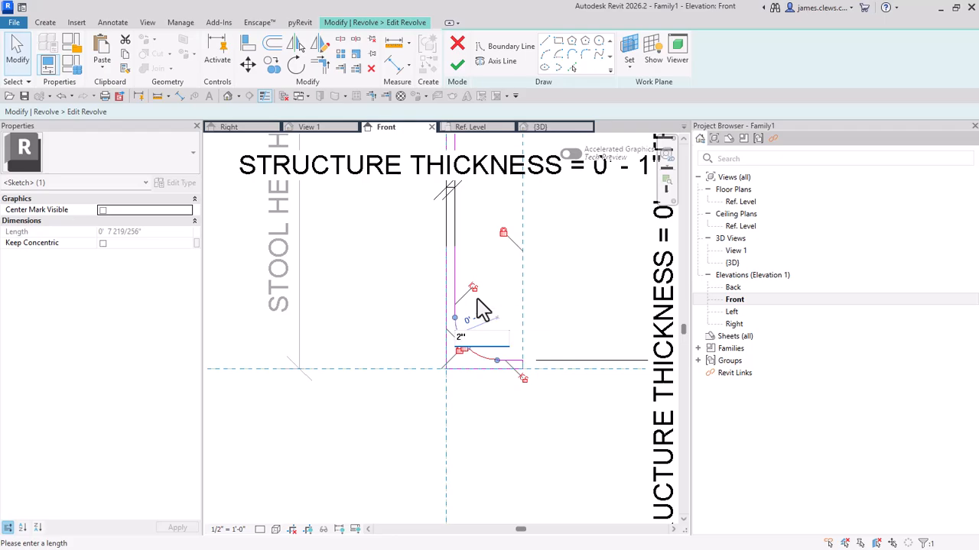
key(Return)
Step: Set the radius of the fillet arc between the seat's underside and the stem to 2" and deselect the arc
middle_drag(375, 345, 395, 512)
scroll(449, 186, up, 4)
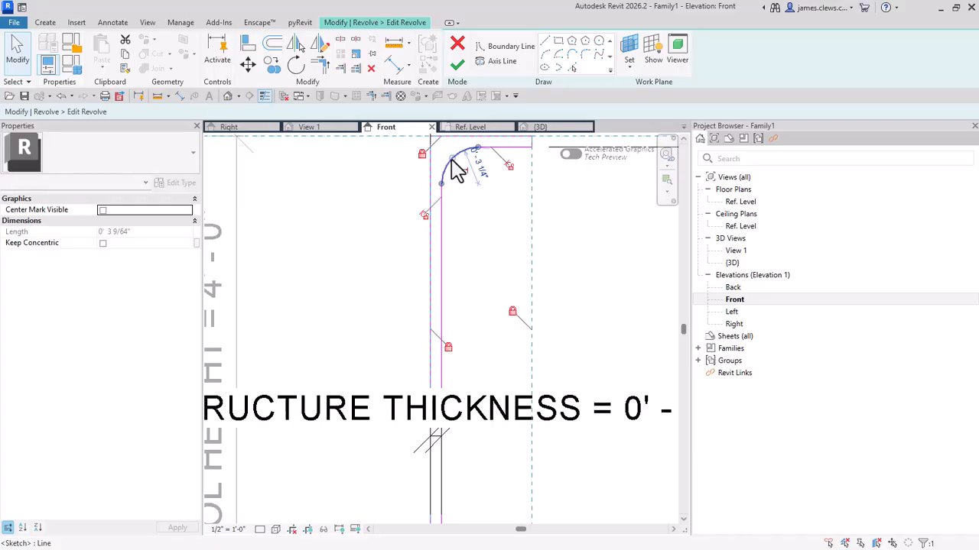
click(454, 170)
click(480, 173)
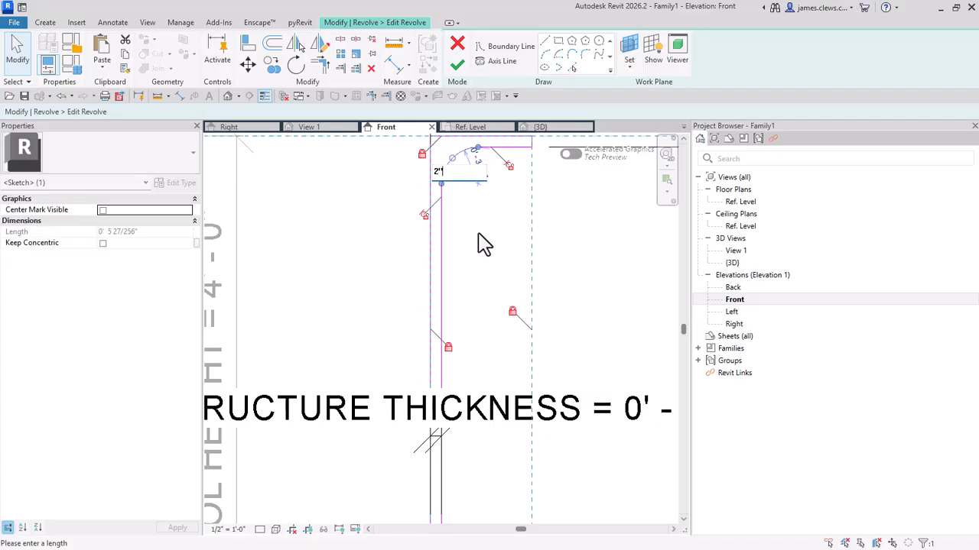
text(2")
key(Return)
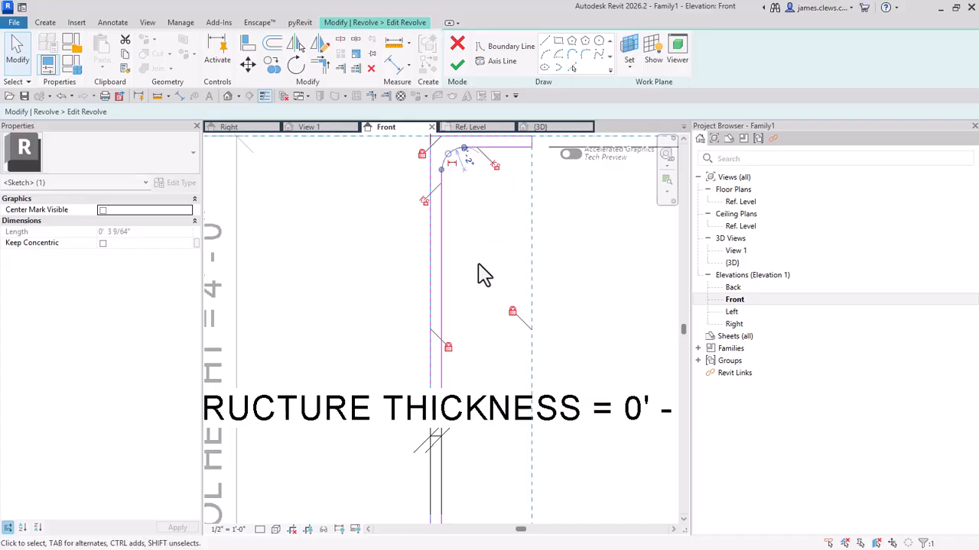
scroll(481, 279, down, 1)
middle_drag(492, 290, 490, 290)
click(474, 272)
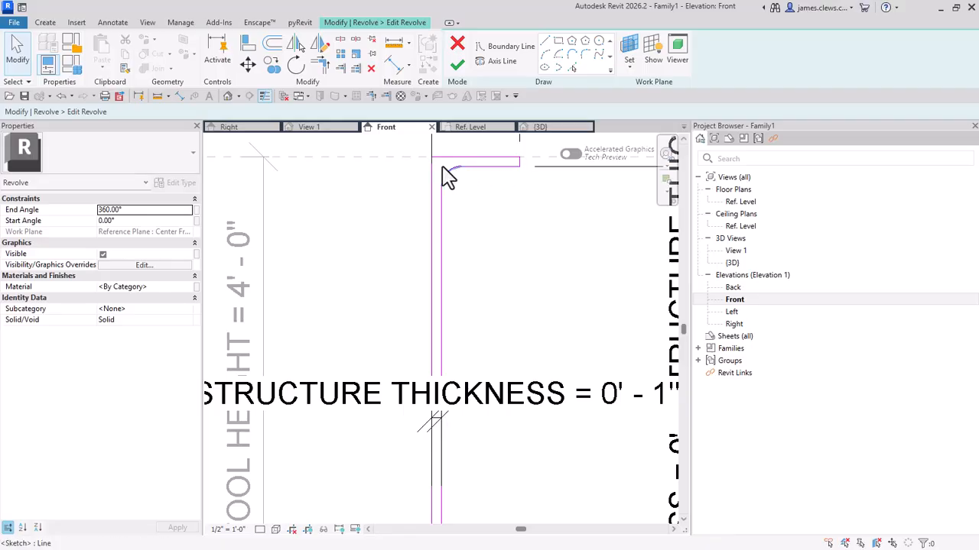
Step: Add a type-based family parameter named RADIUS with data type Length, grouped under Dimensions, in the Family Types dialog
scroll(524, 179, down, 2)
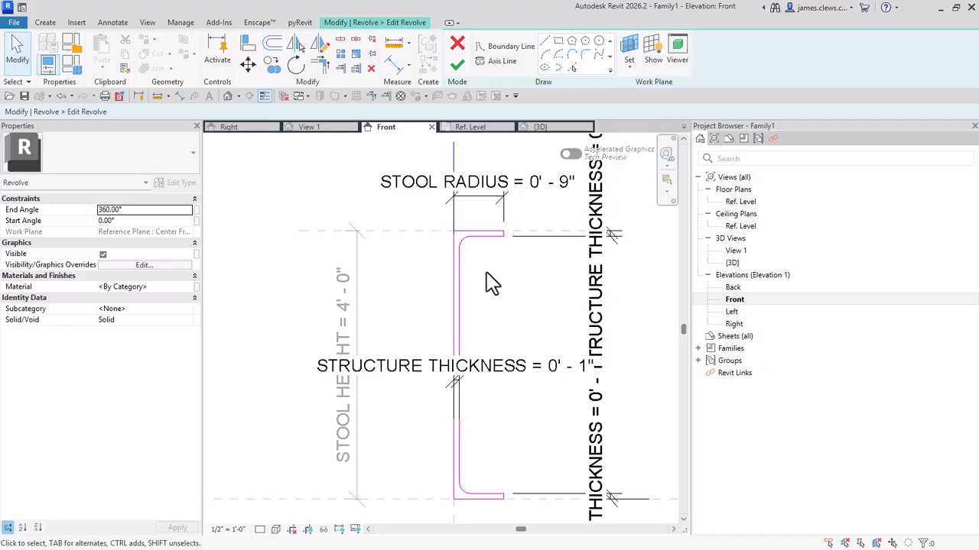
scroll(474, 267, up, 1)
middle_drag(481, 267, 475, 262)
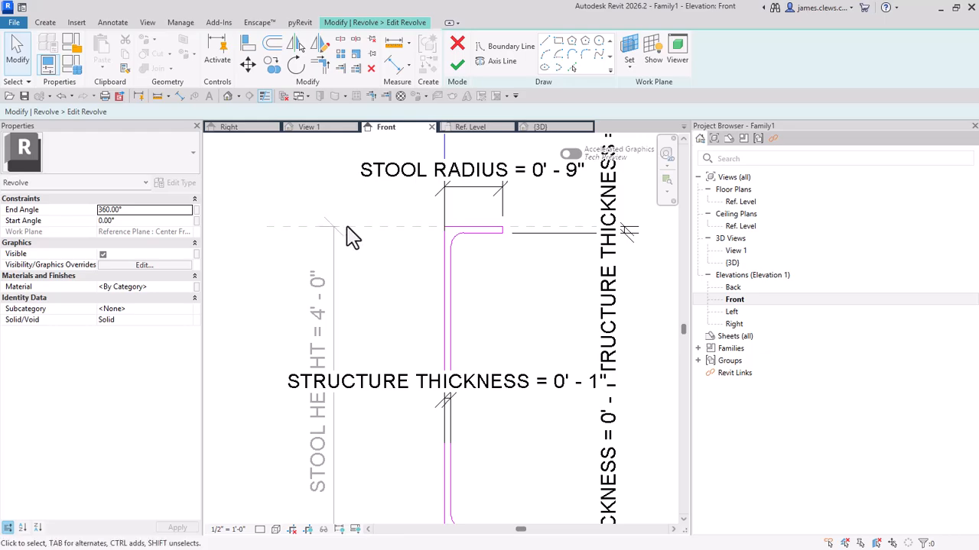
click(75, 72)
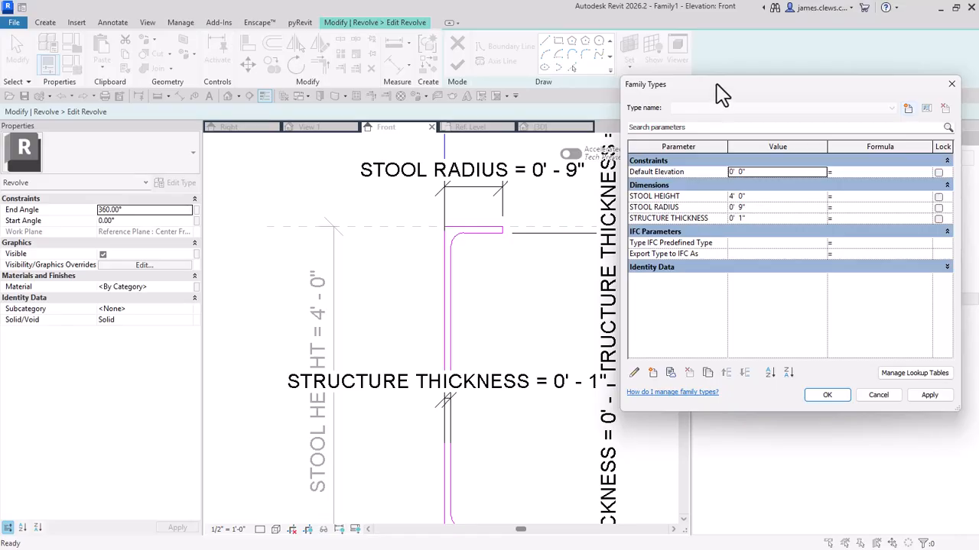
drag(716, 85, 716, 59)
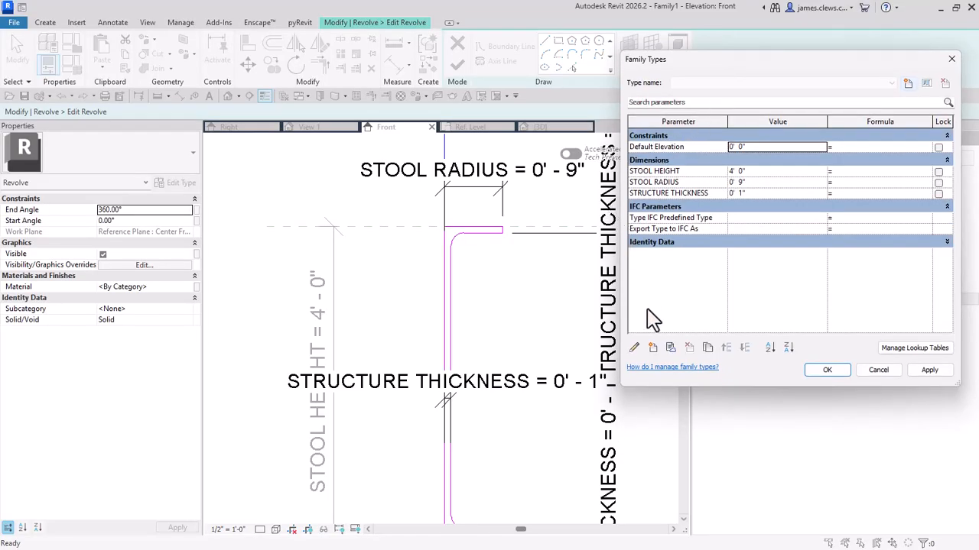
click(653, 348)
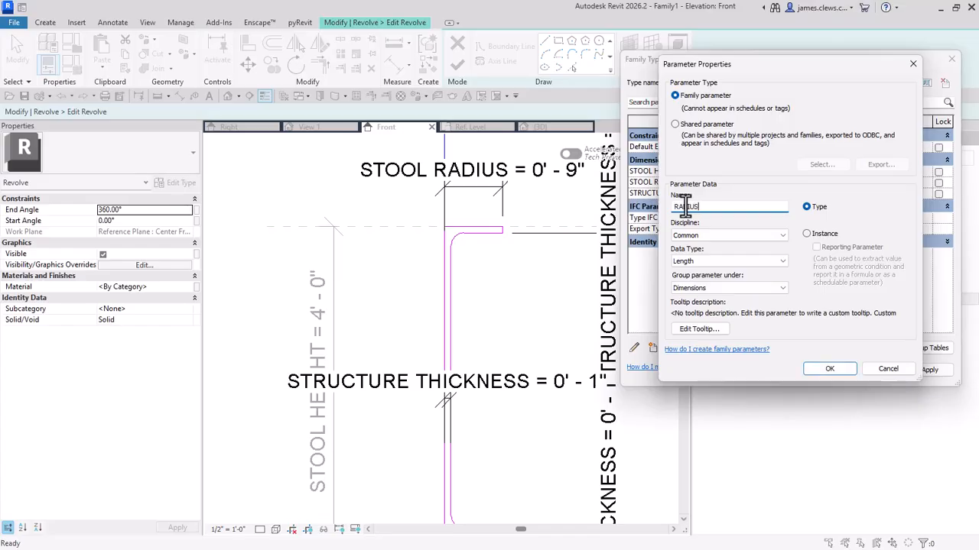
text(RADIUS)
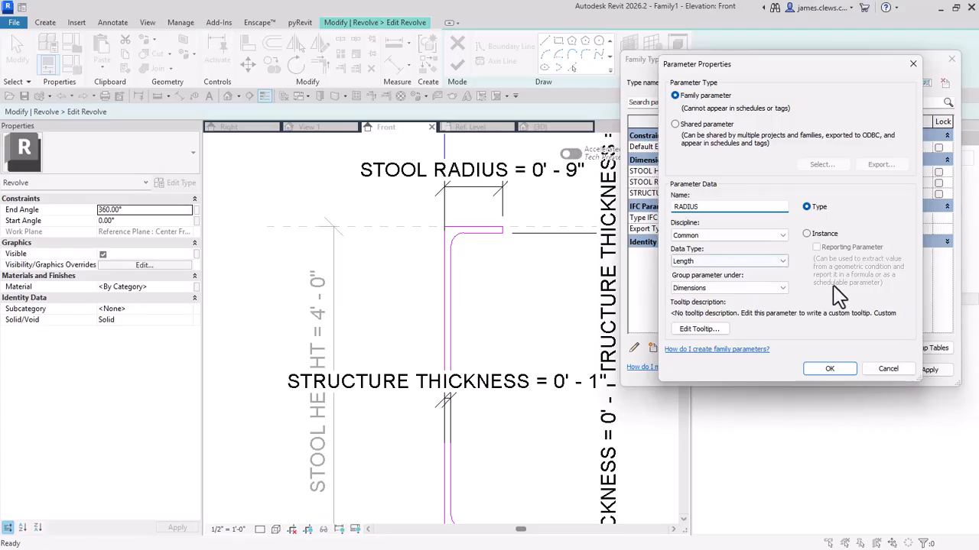
click(827, 371)
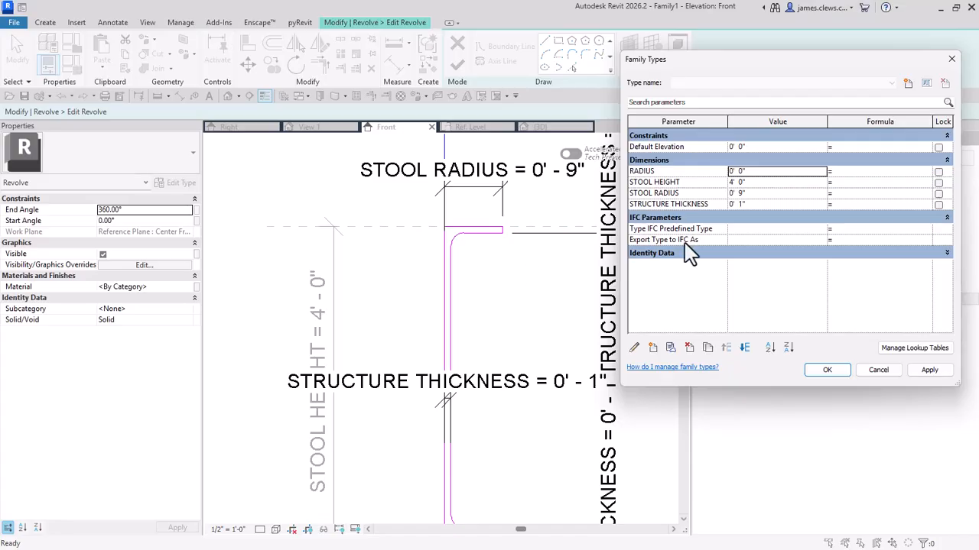
Step: Open the formula of the RADIUS parameter for editing
click(843, 170)
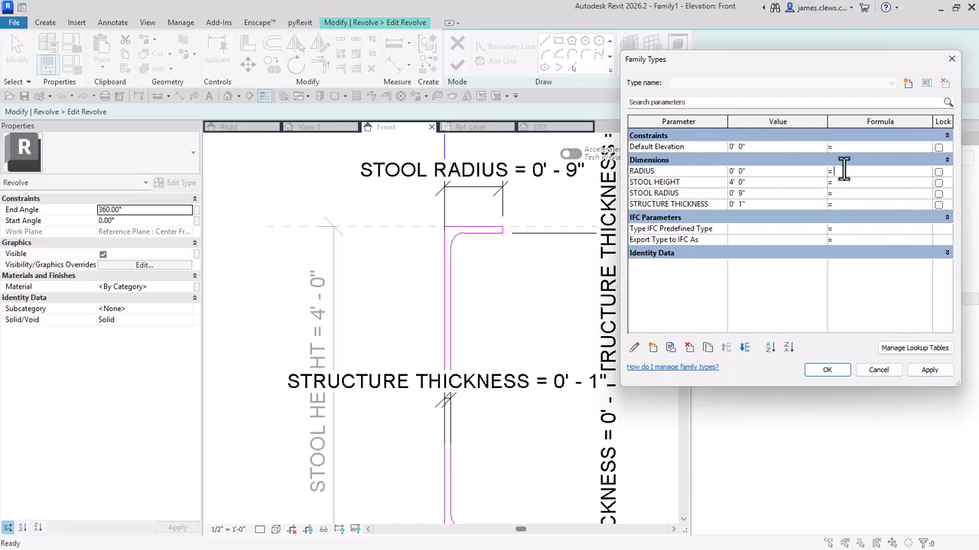
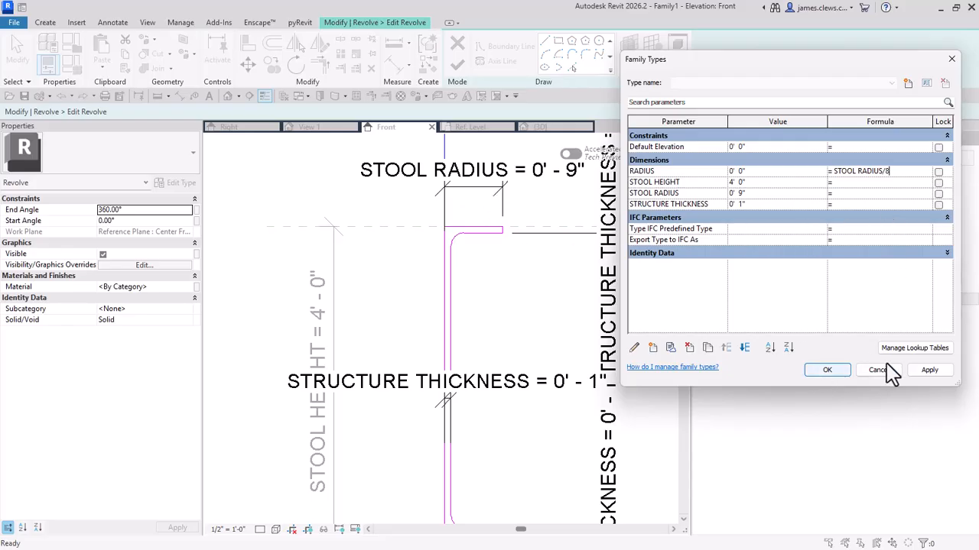
Step: Set the RADIUS parameter's formula to STOOL RADIUS / 8, apply it and close the Family Types dialog
click(921, 371)
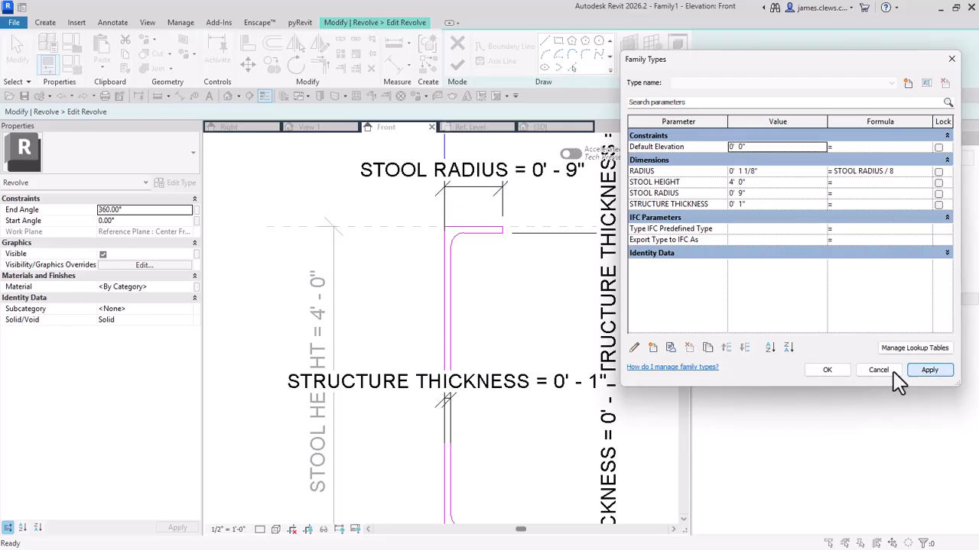
click(825, 370)
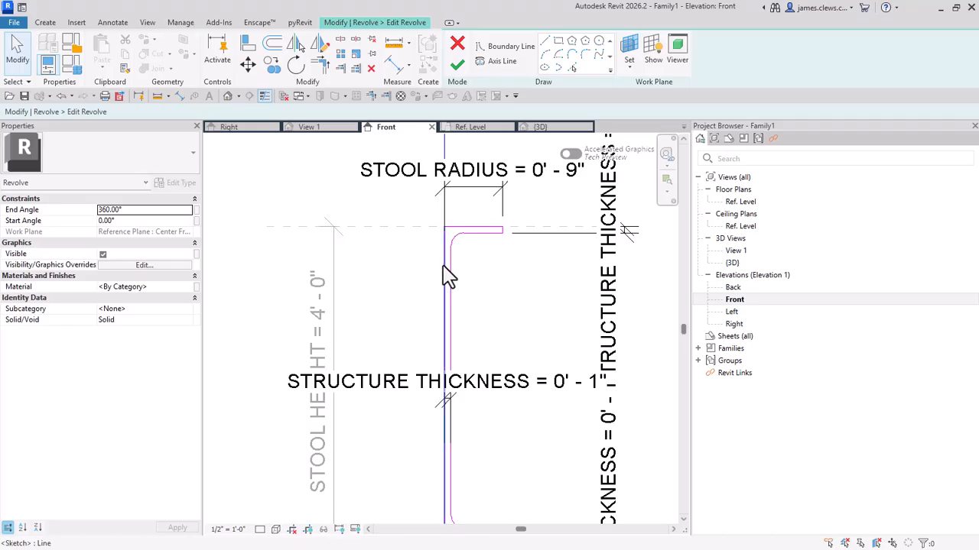
Step: Make the temporary radius dimension of the fillet arc between the seat's underside and the stem permanent
scroll(442, 269, up, 2)
click(458, 237)
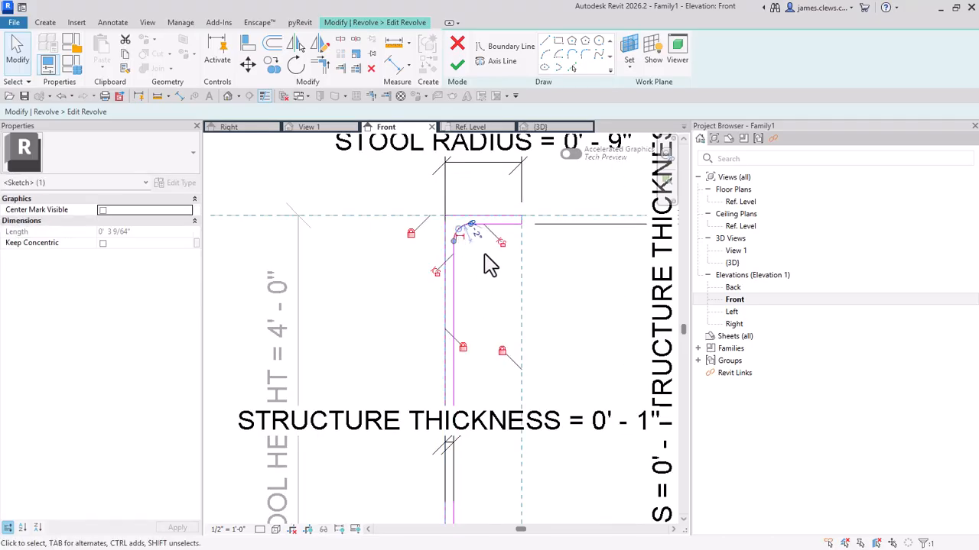
scroll(482, 254, up, 2)
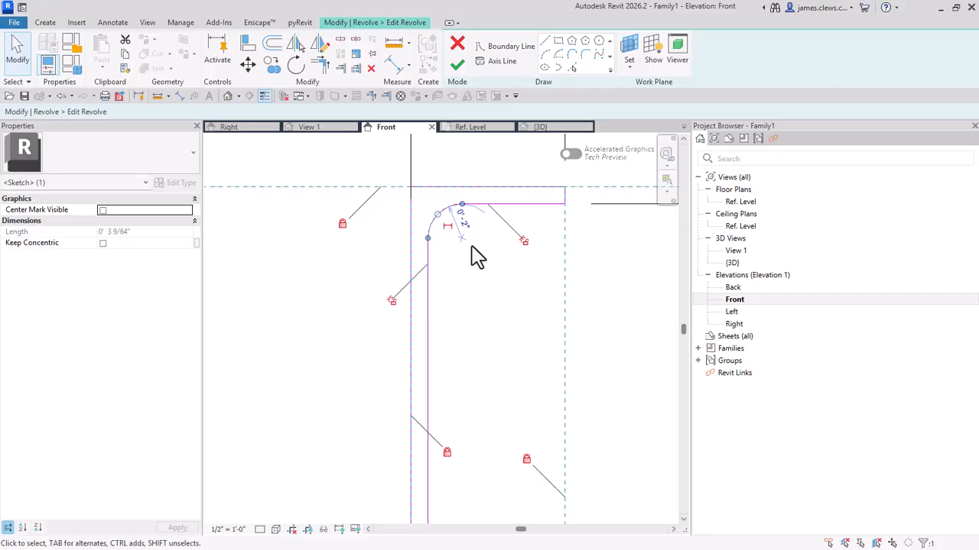
click(451, 237)
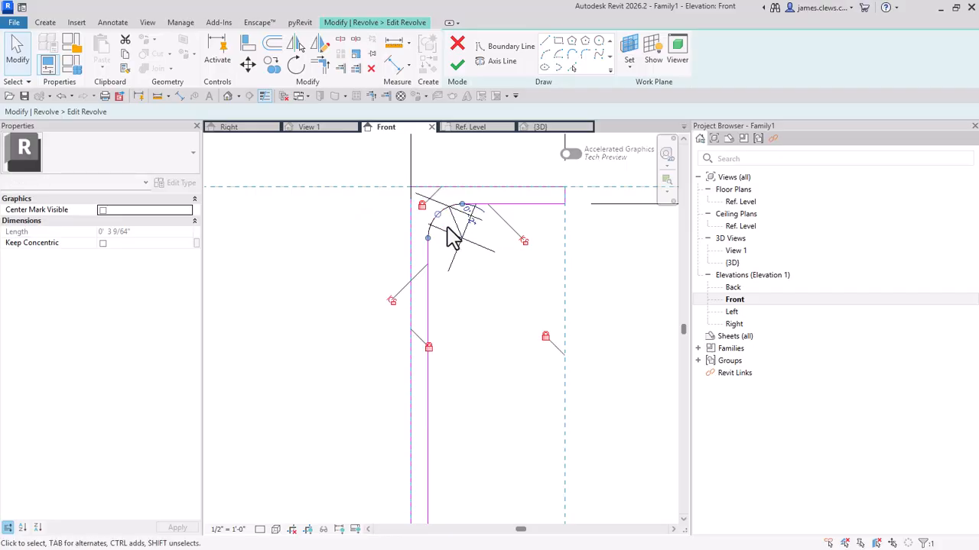
click(477, 301)
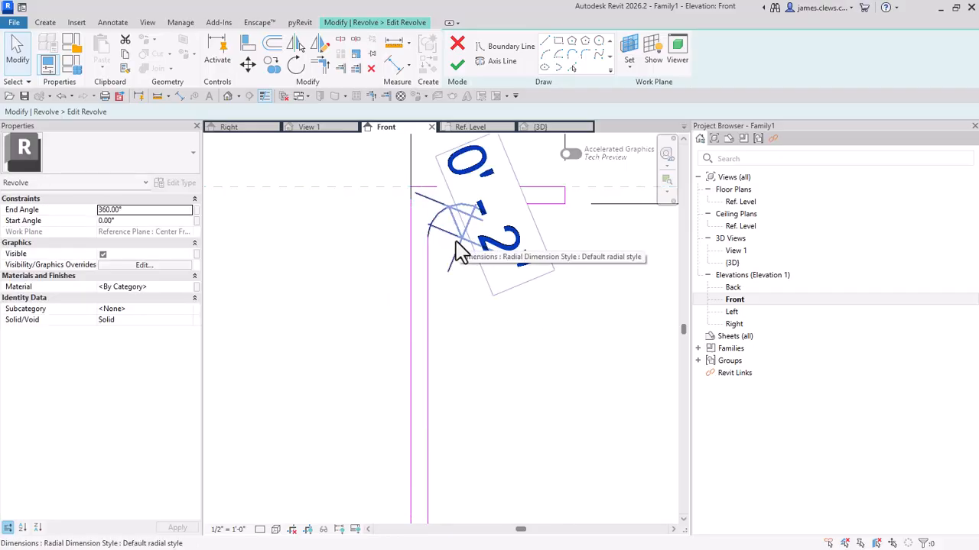
Step: Make the temporary radius dimension of the fillet arc between the stem and the base permanent
scroll(456, 260, down, 2)
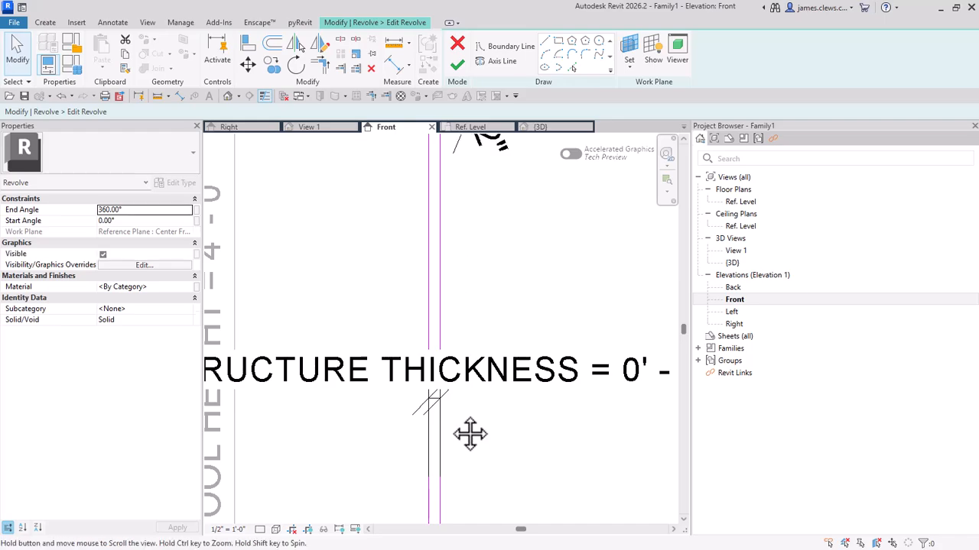
middle_drag(469, 433, 494, 262)
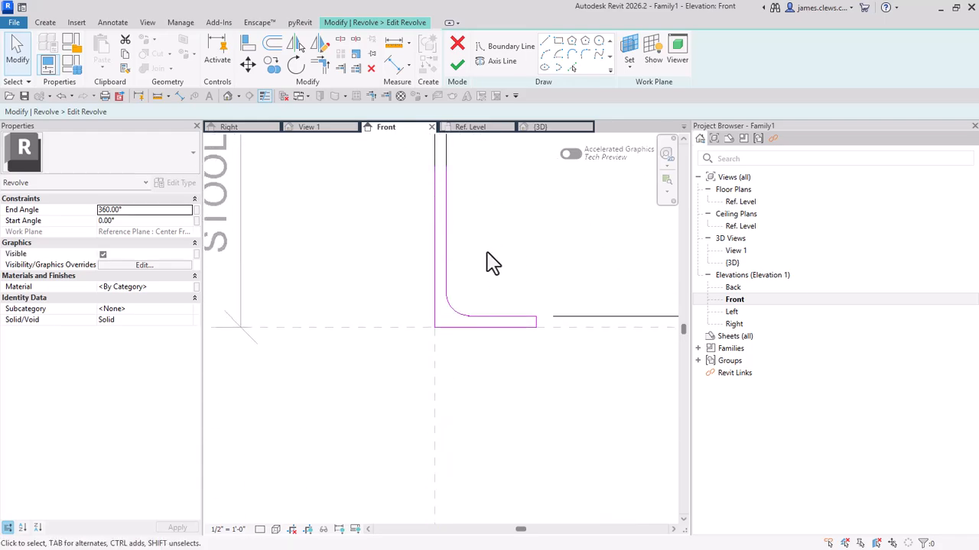
click(461, 315)
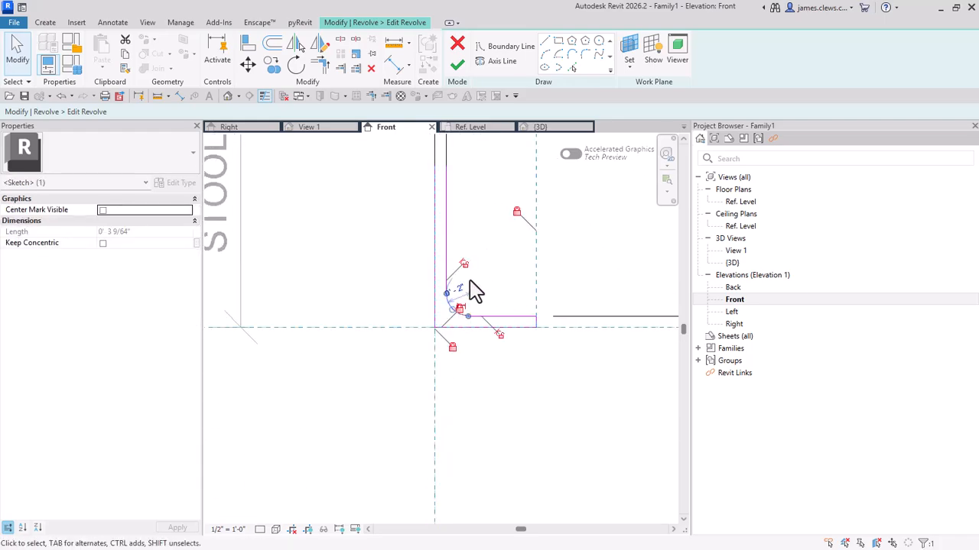
scroll(468, 314, up, 2)
scroll(494, 304, up, 2)
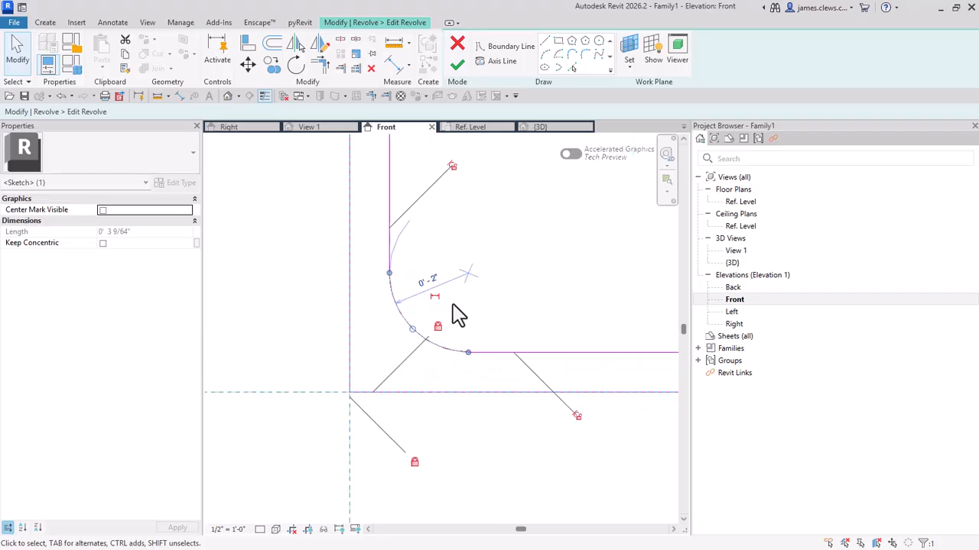
click(436, 297)
click(559, 267)
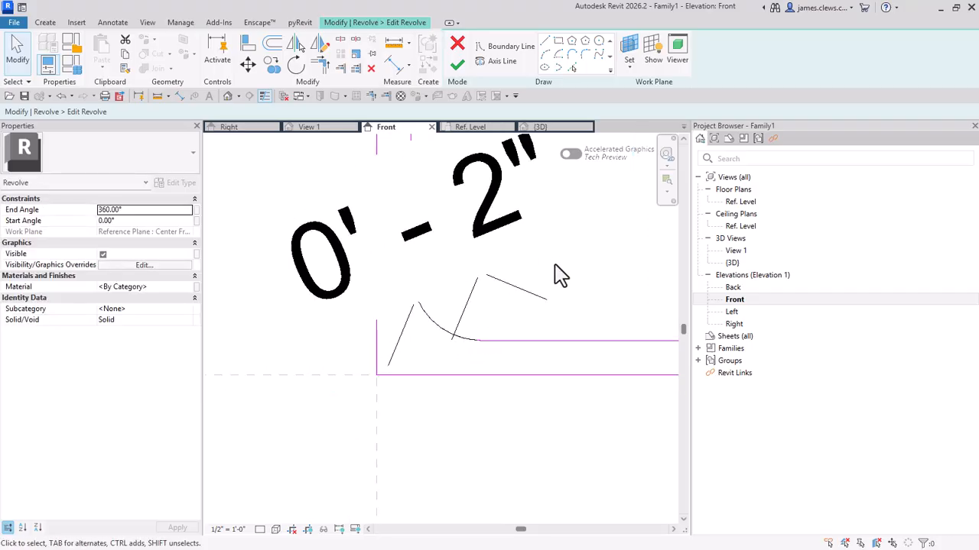
Step: Label the radial dimension of the base fillet with the RADIUS parameter and deselect it
scroll(561, 273, down, 3)
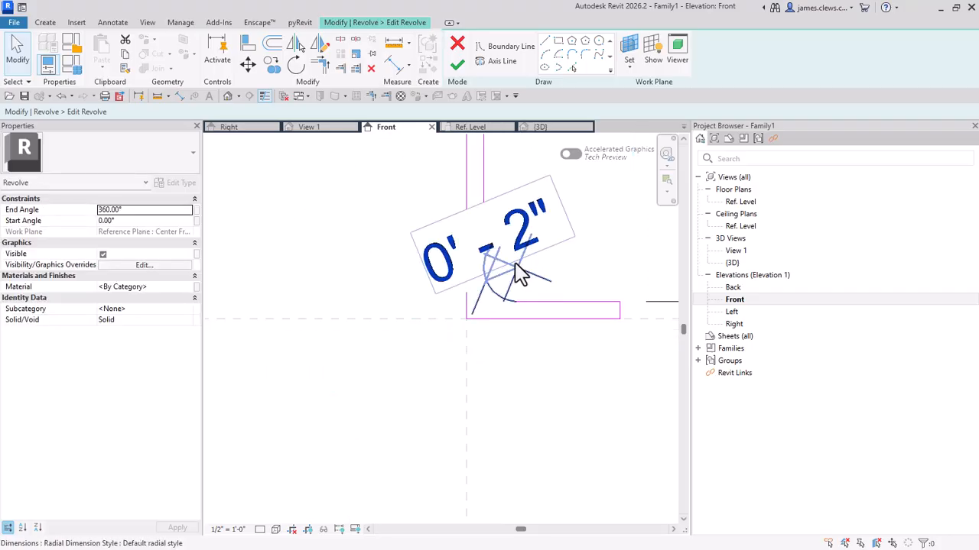
click(520, 269)
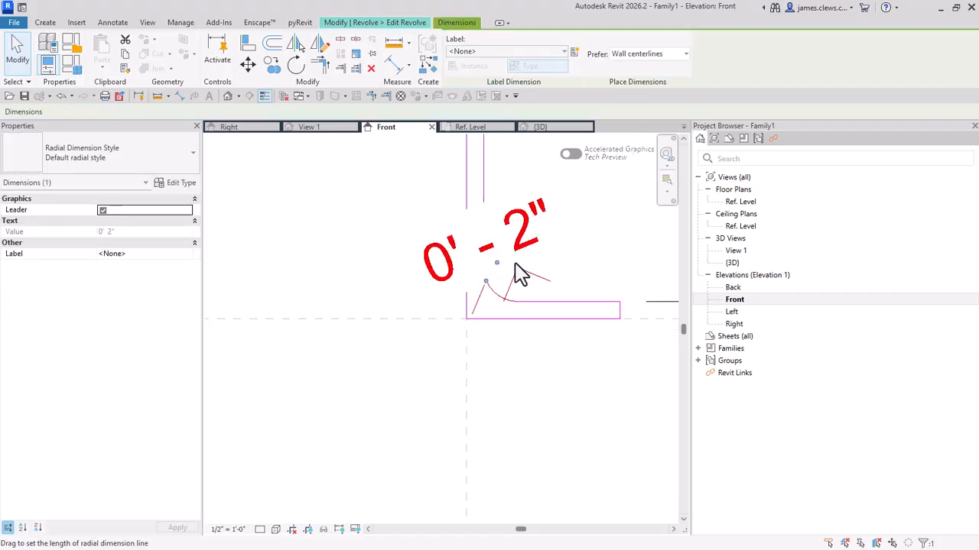
click(562, 51)
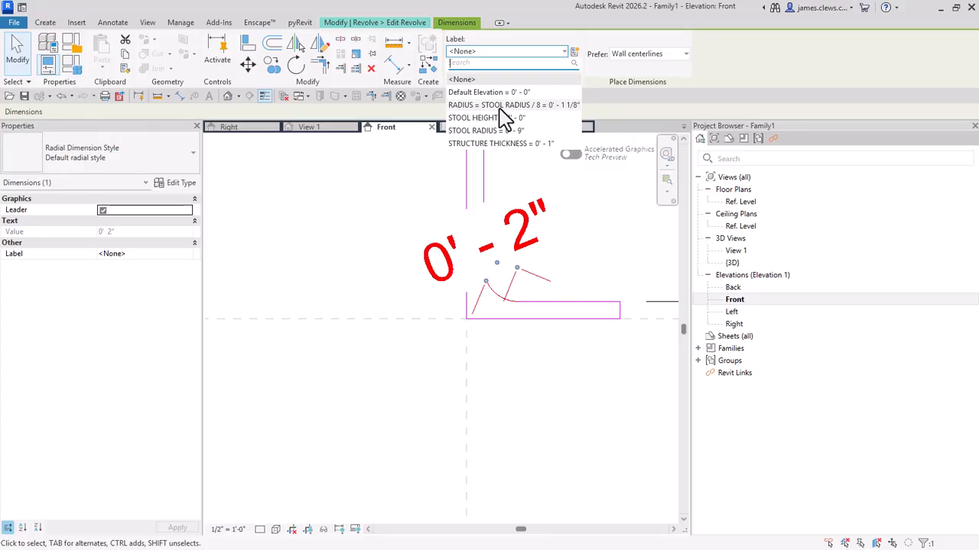
click(499, 105)
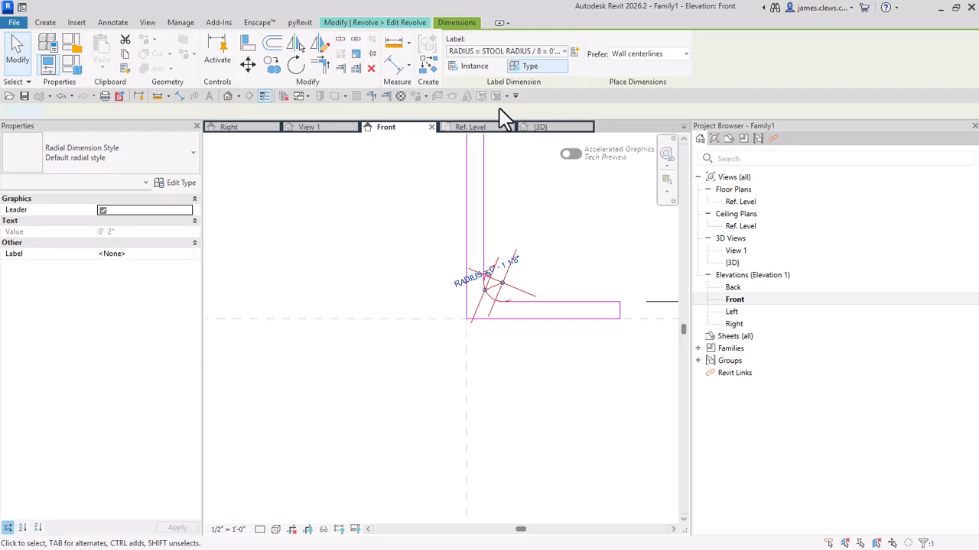
click(430, 238)
Step: Label the radial dimension of the fillet under the seat with the RADIUS parameter and deselect it
scroll(426, 249, down, 1)
middle_drag(436, 283, 411, 433)
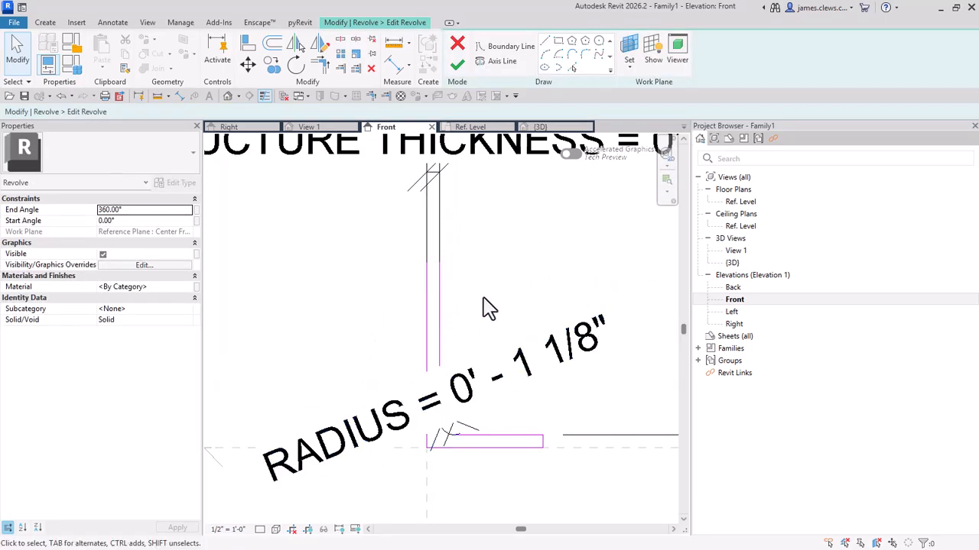
scroll(486, 300, down, 2)
middle_drag(479, 180, 498, 416)
scroll(466, 356, up, 2)
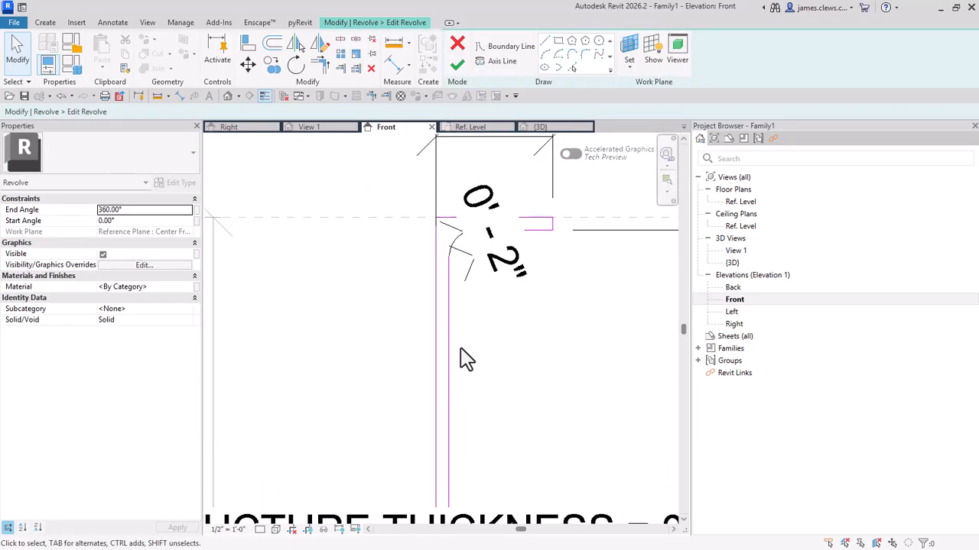
click(469, 266)
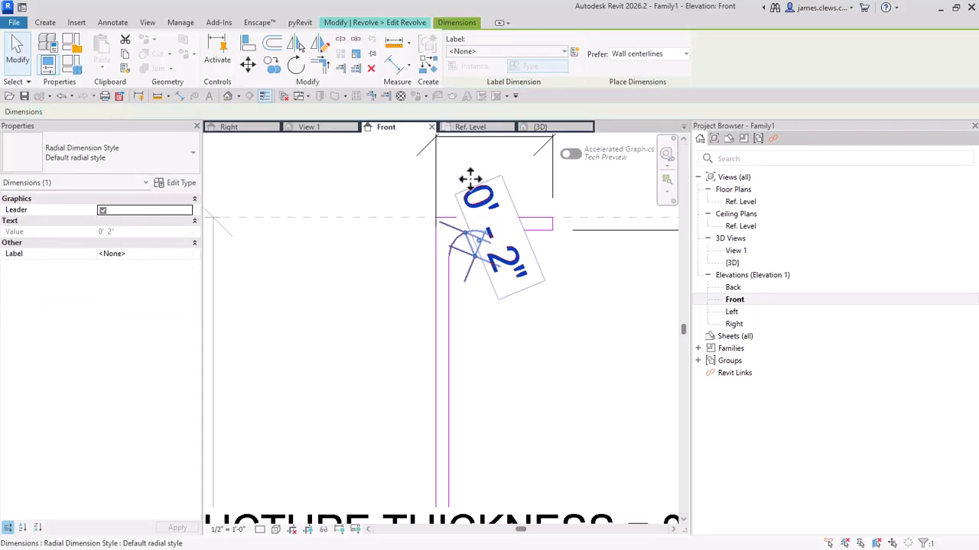
click(564, 52)
click(482, 105)
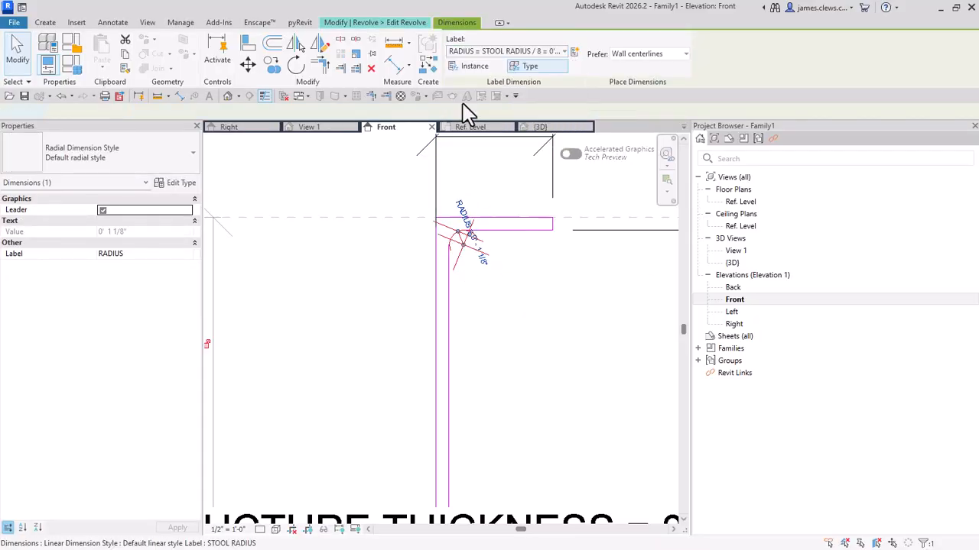
click(553, 297)
Step: Finish the revolve sketch to rebuild the stool with its parametric fillets
scroll(550, 300, down, 5)
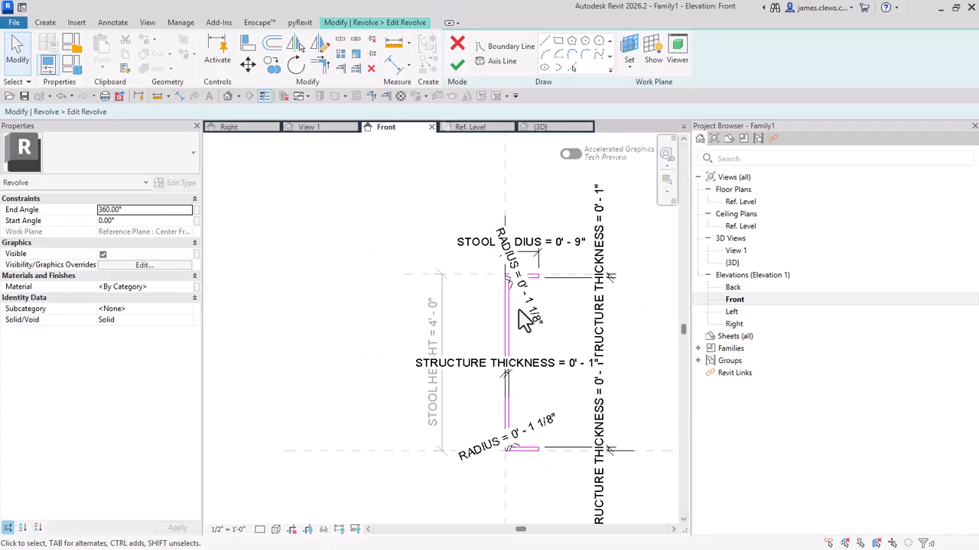
click(457, 66)
scroll(520, 312, up, 4)
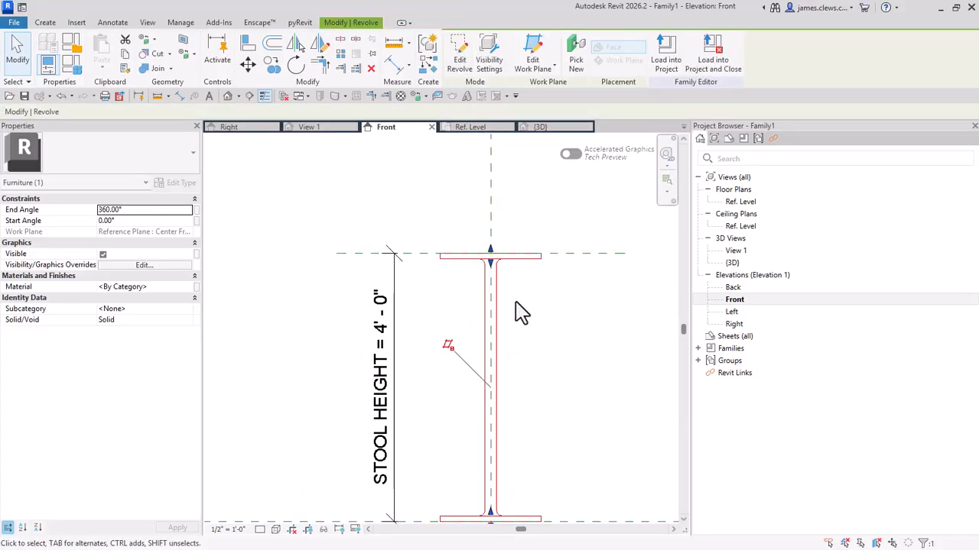
scroll(520, 303, down, 4)
scroll(523, 291, up, 4)
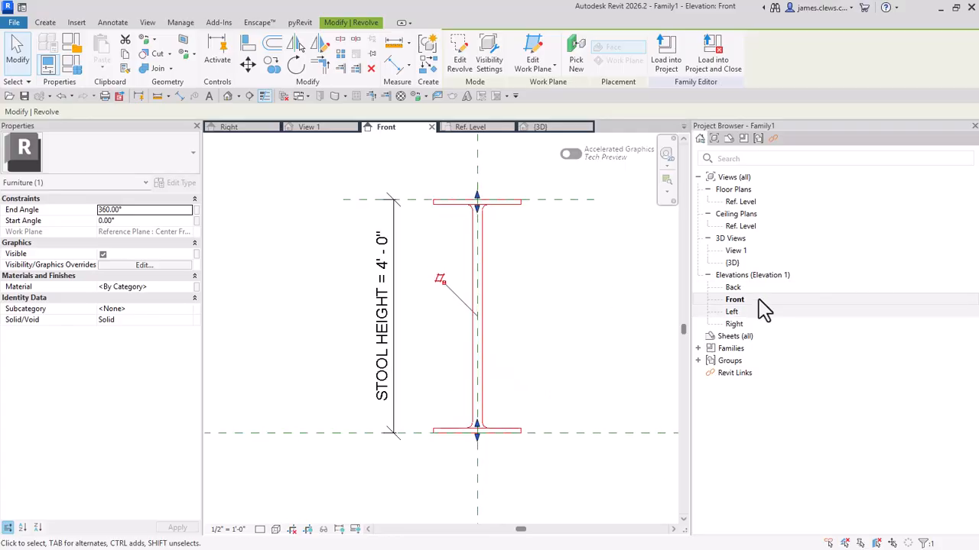
scroll(493, 260, up, 1)
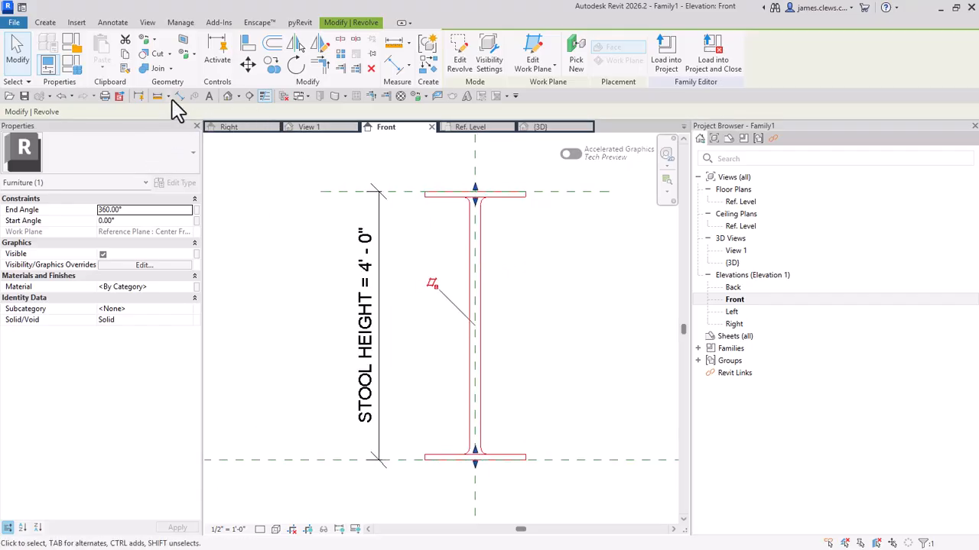
Step: Examine the revolved stool in the 3D view and return to the Front elevation
click(228, 98)
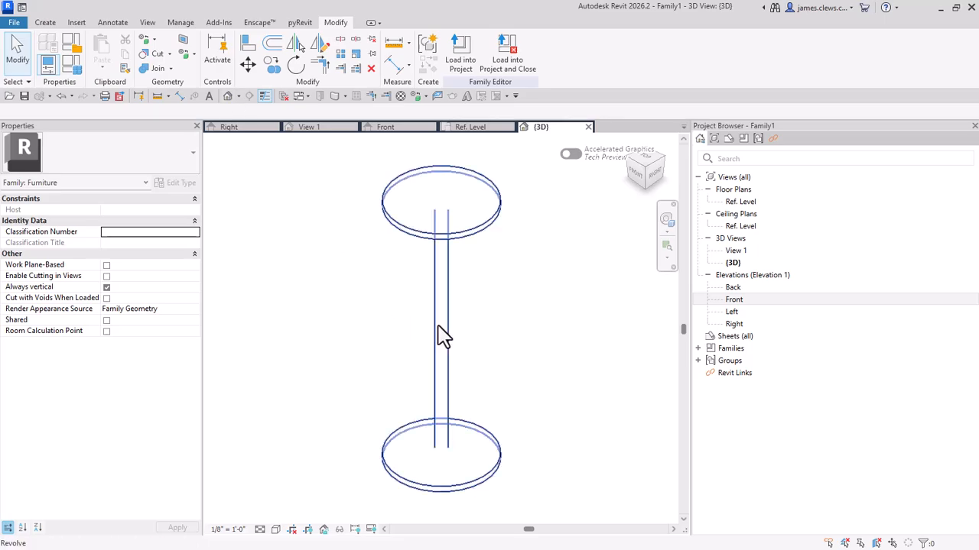
shift+middle_drag(437, 345, 365, 343)
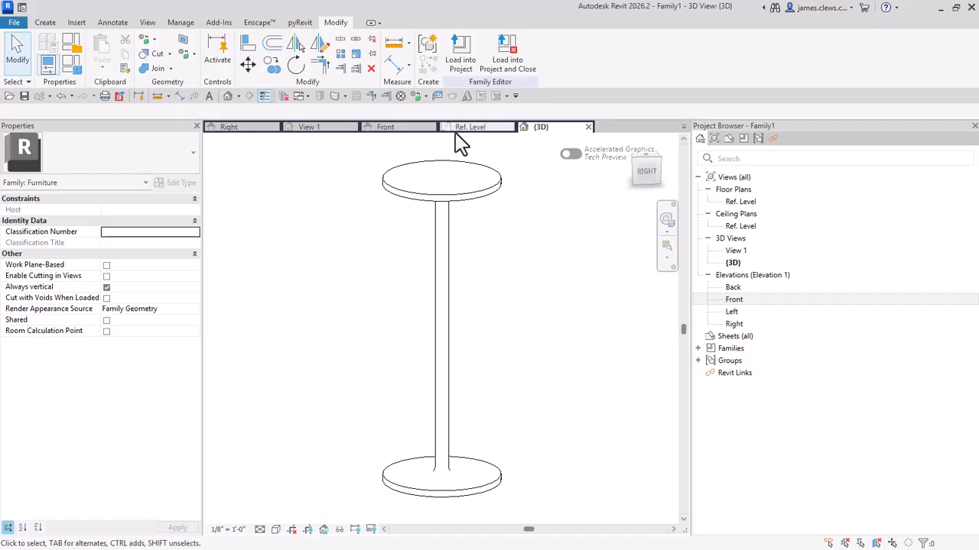
click(399, 128)
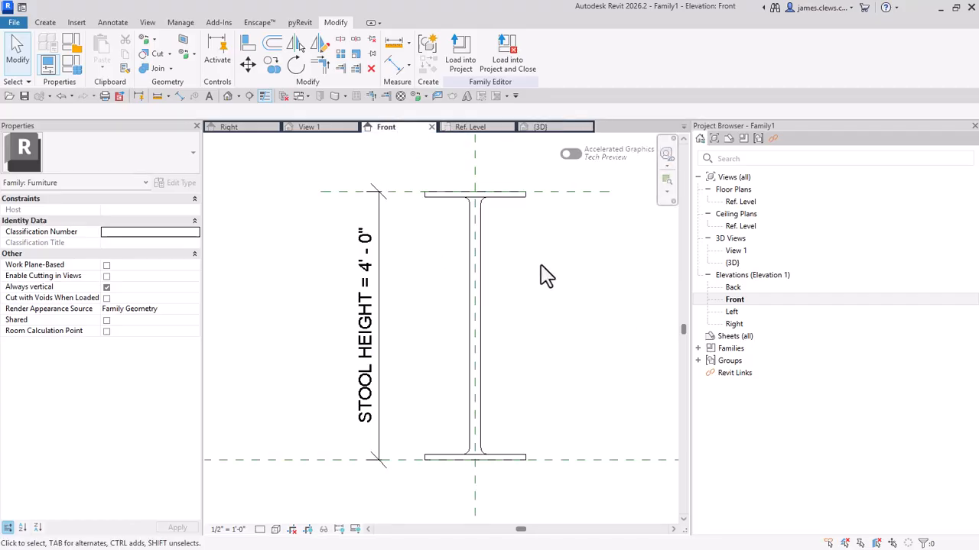
mouse_move(544, 274)
middle_down()
mouse_move(555, 278)
mouse_move(538, 271)
middle_up()
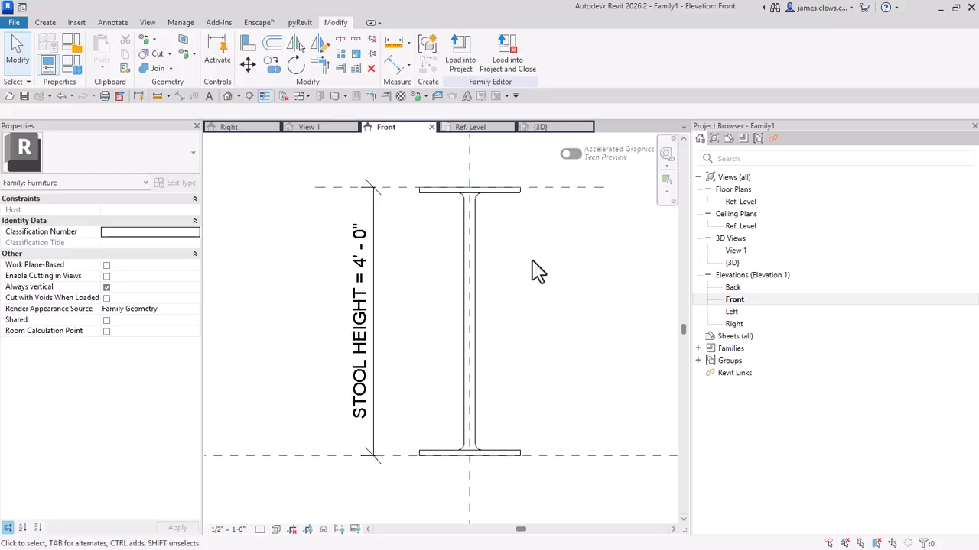
Step: Create a new family type named TALL in the Family Types dialog
click(77, 67)
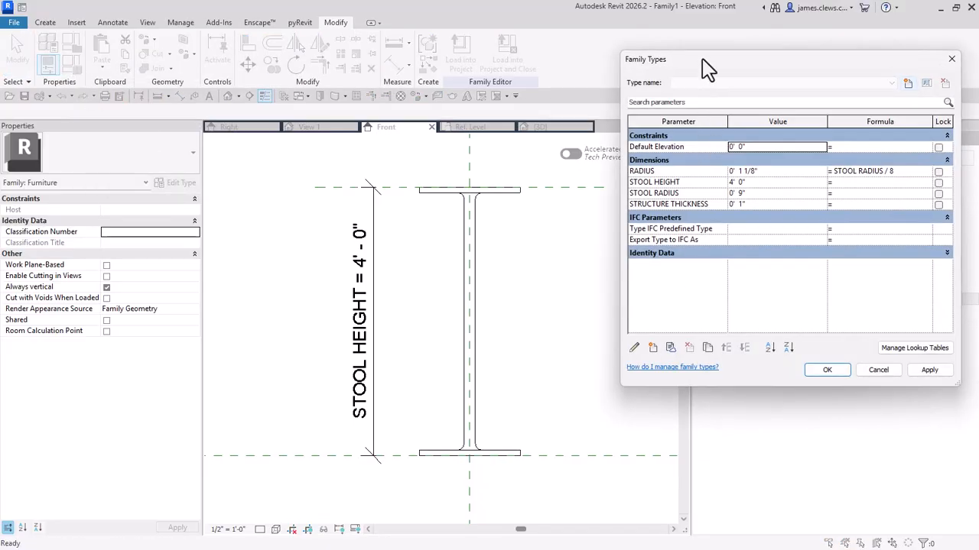
drag(704, 60, 654, 69)
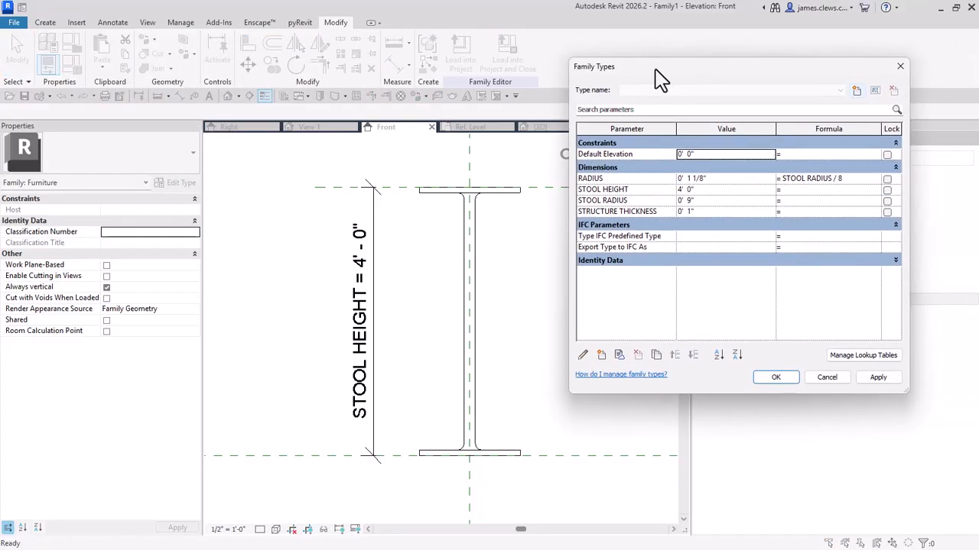
click(857, 90)
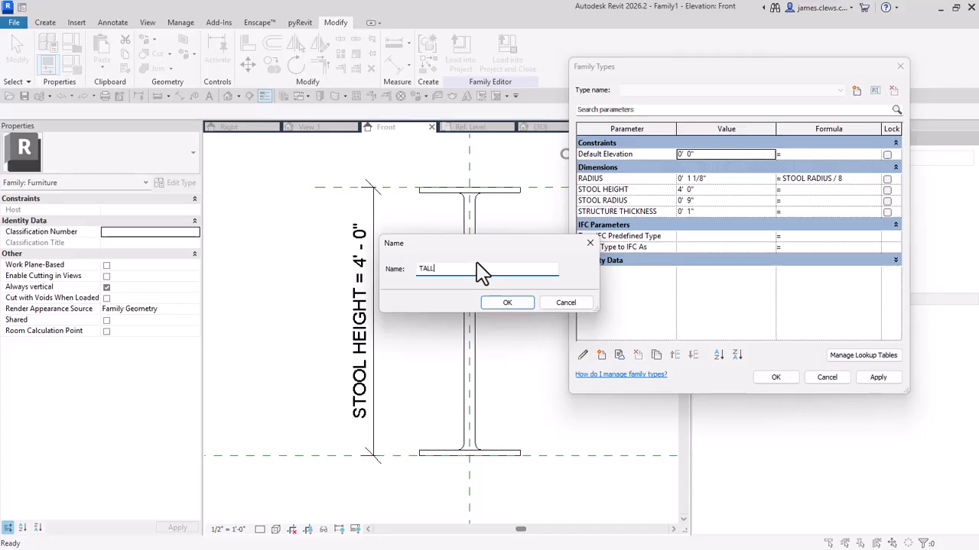
click(512, 305)
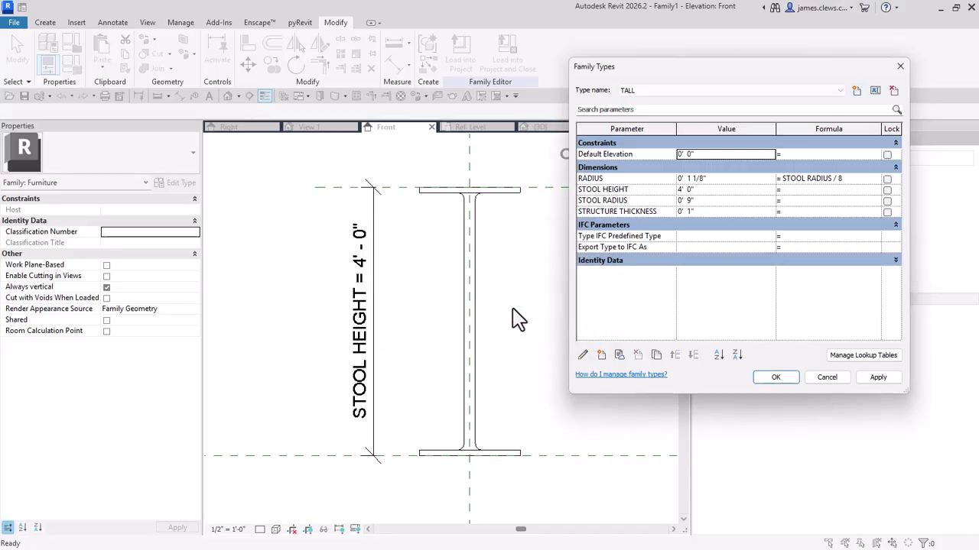
Step: Create two more family types named SMALL and MEDIUM
click(857, 91)
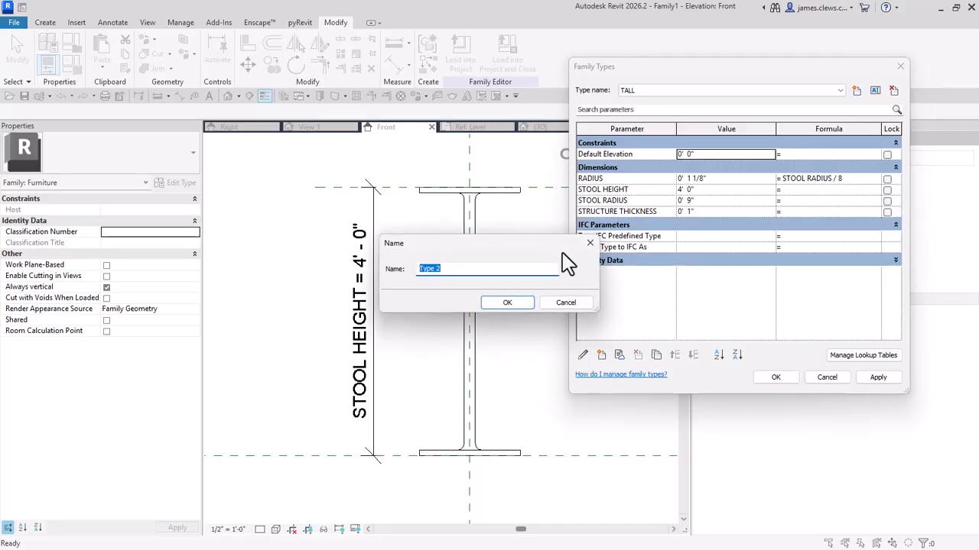
text(SMALL)
click(519, 304)
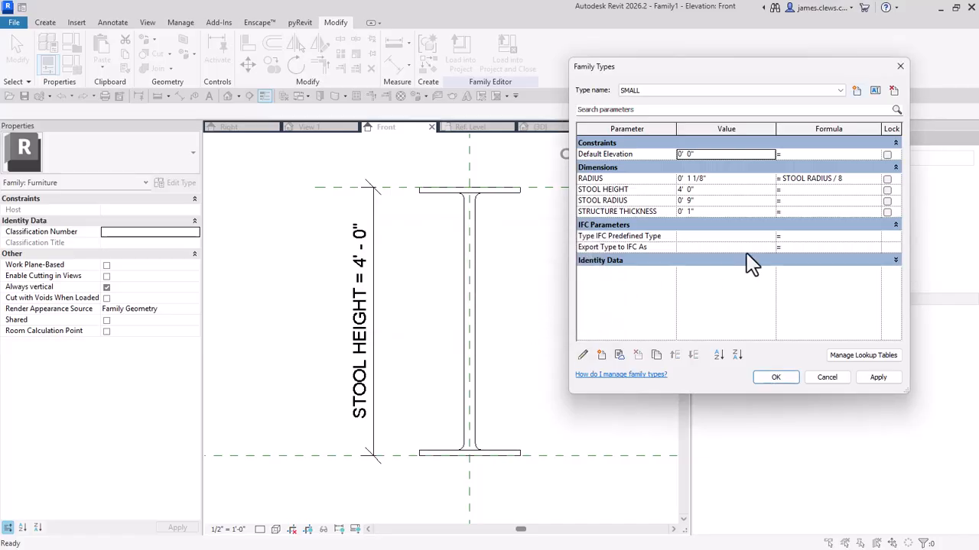
click(857, 92)
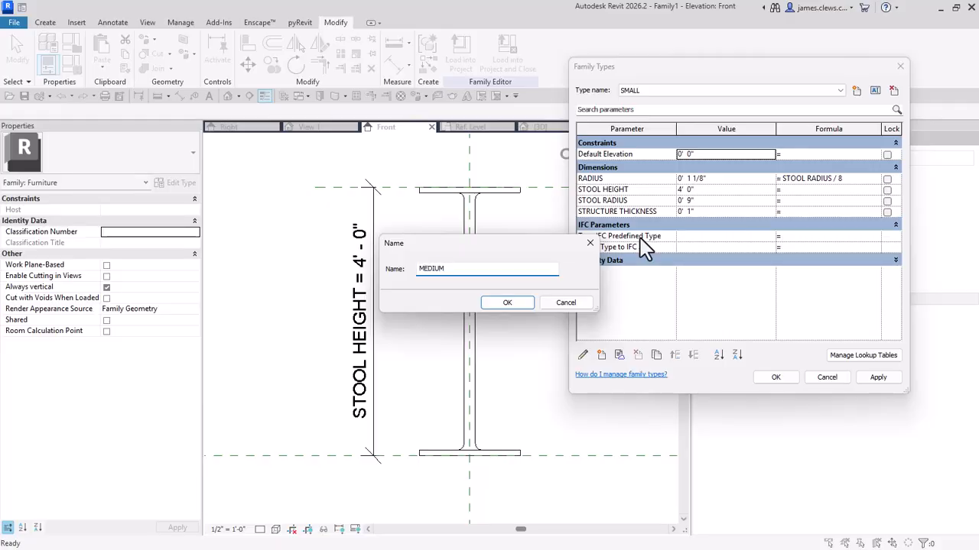
text(MEDIUM)
click(523, 306)
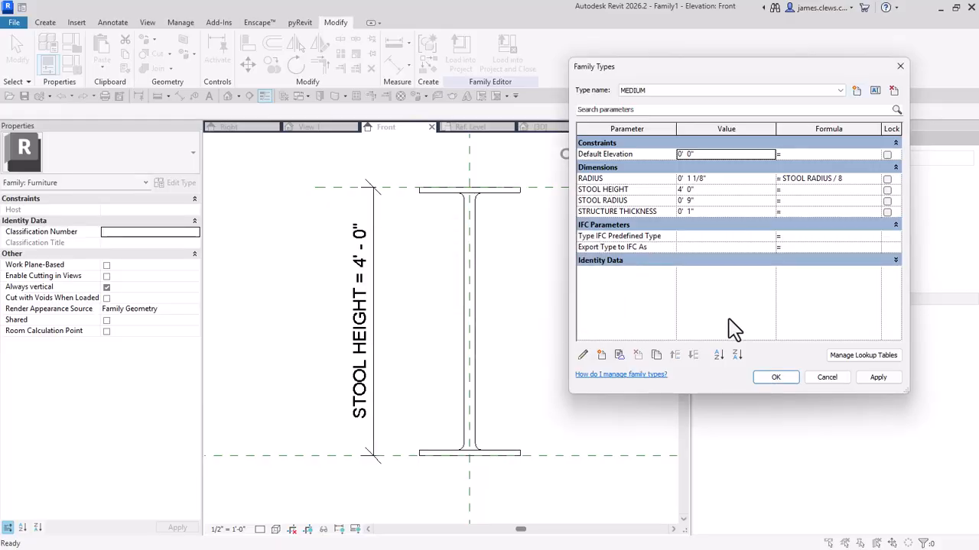
Step: Set the STOOL HEIGHT of the TALL family type to 3' 6" and apply it
click(841, 90)
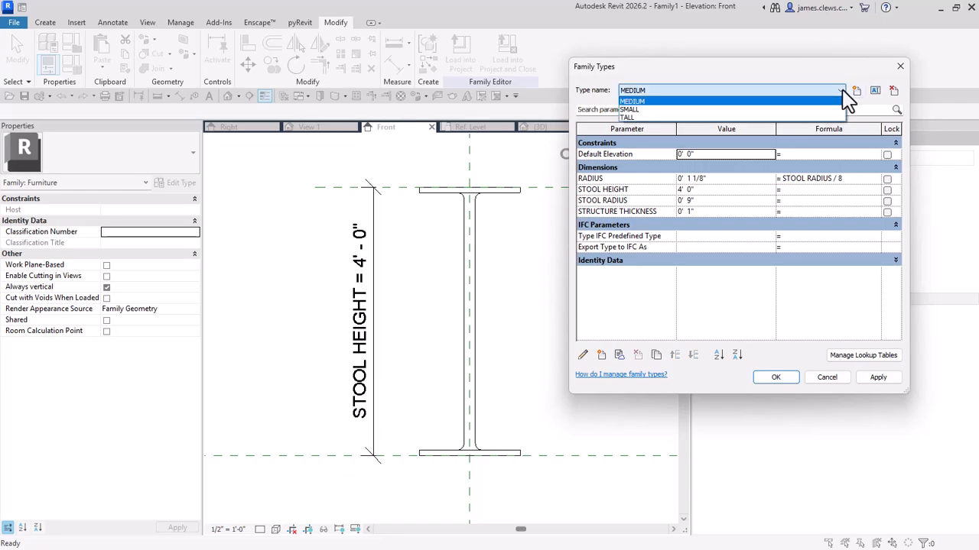
click(630, 118)
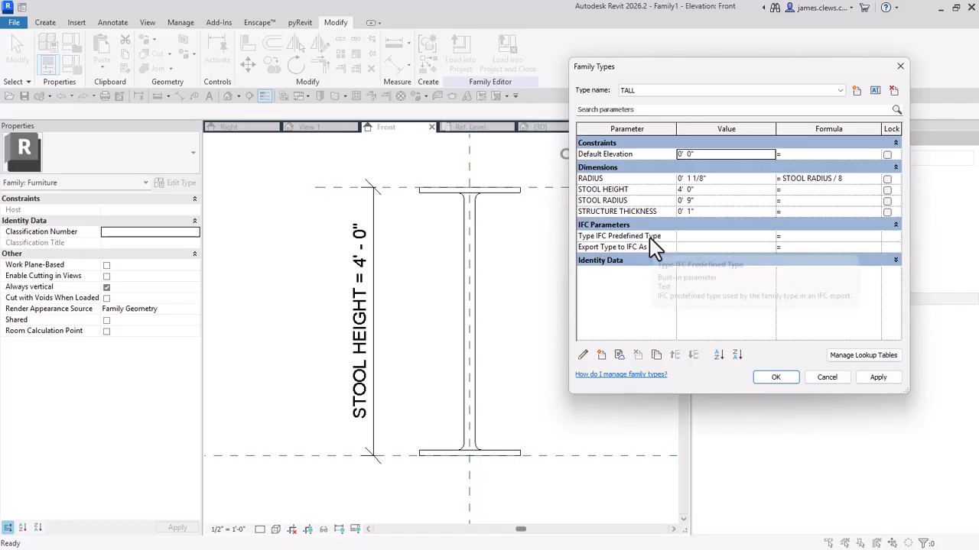
click(703, 189)
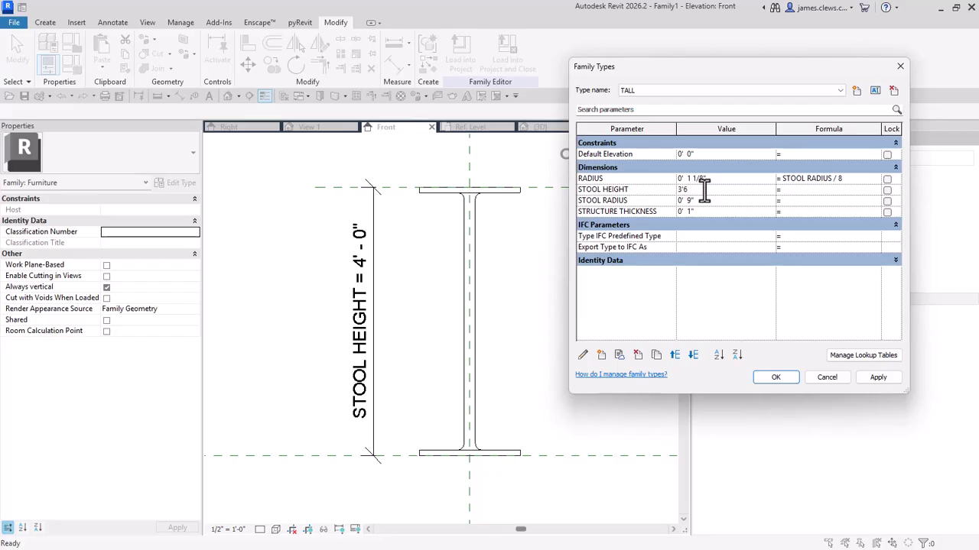
text(3'6)
click(878, 377)
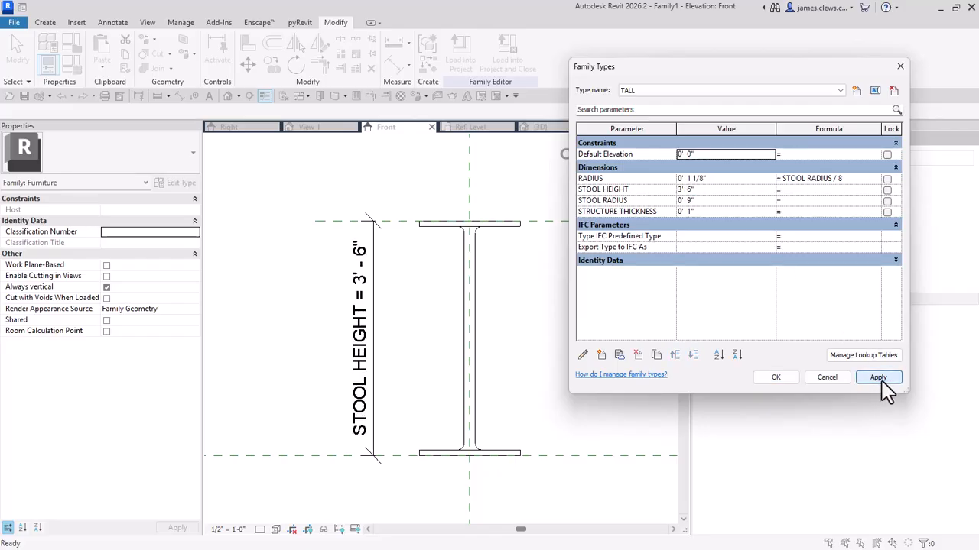
Step: Set the STOOL HEIGHT of the MEDIUM family type to 3' and accept the family types
click(701, 91)
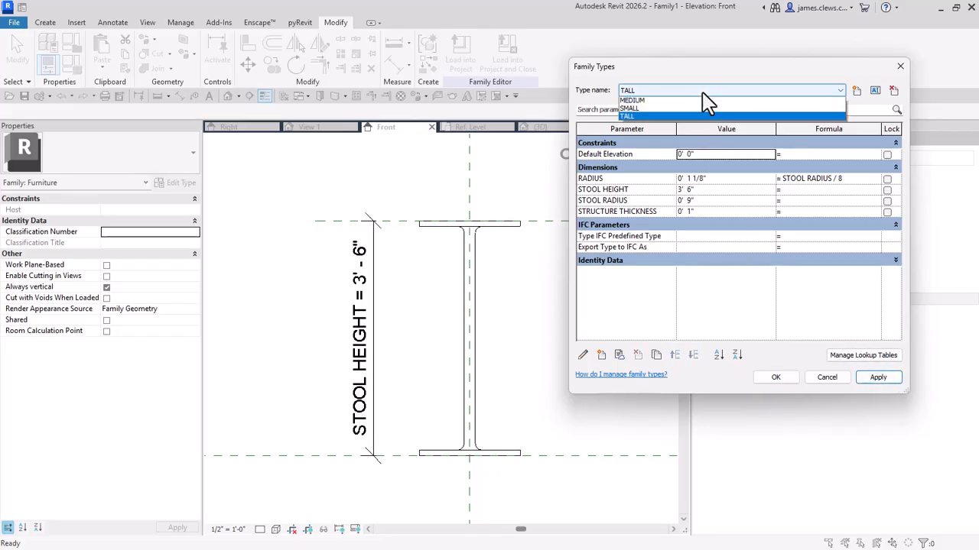
click(632, 100)
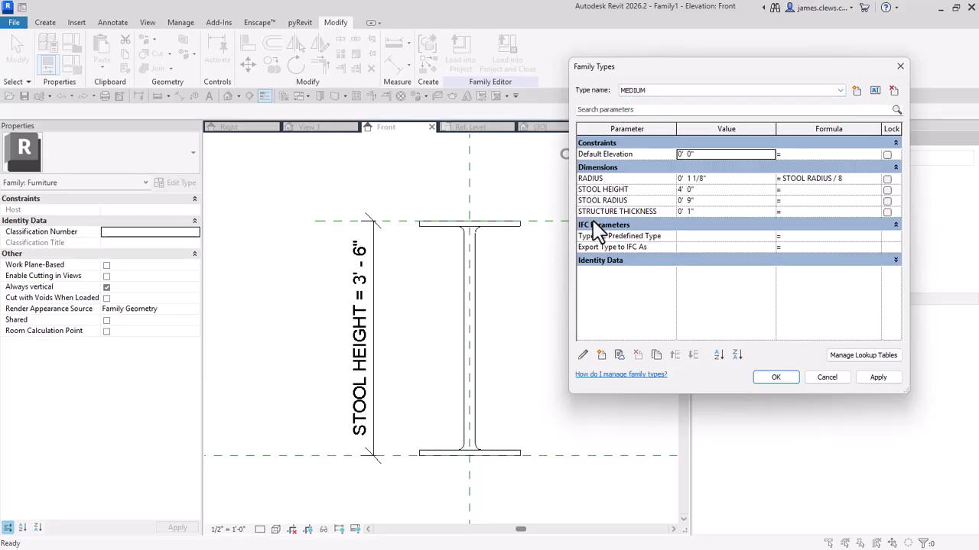
click(708, 191)
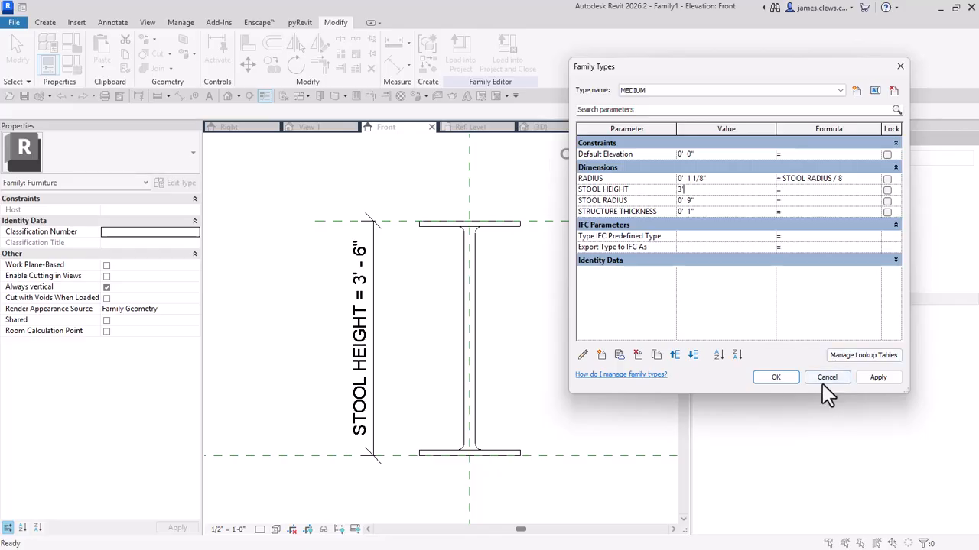
click(775, 378)
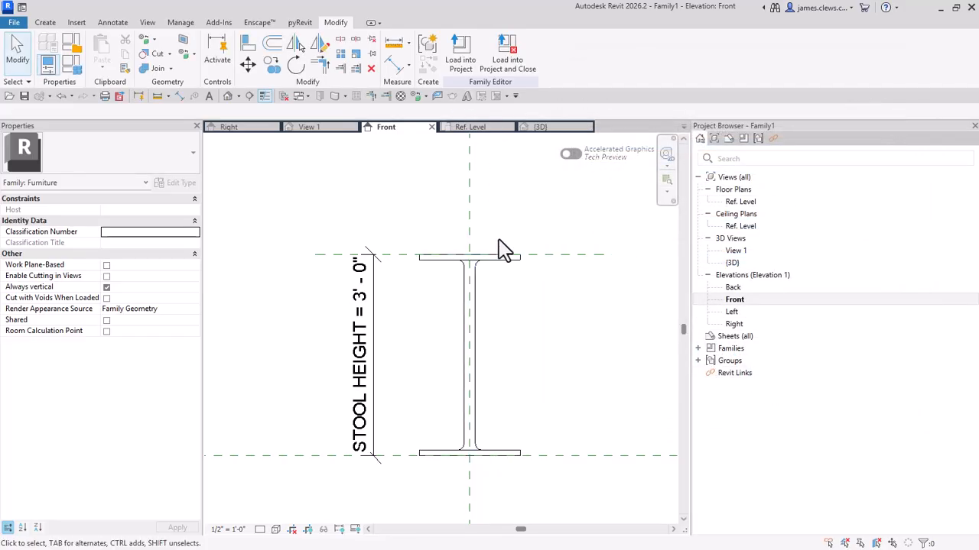
Step: Reopen the family types and set the STOOL HEIGHT of the SMALL type to 1'
click(73, 68)
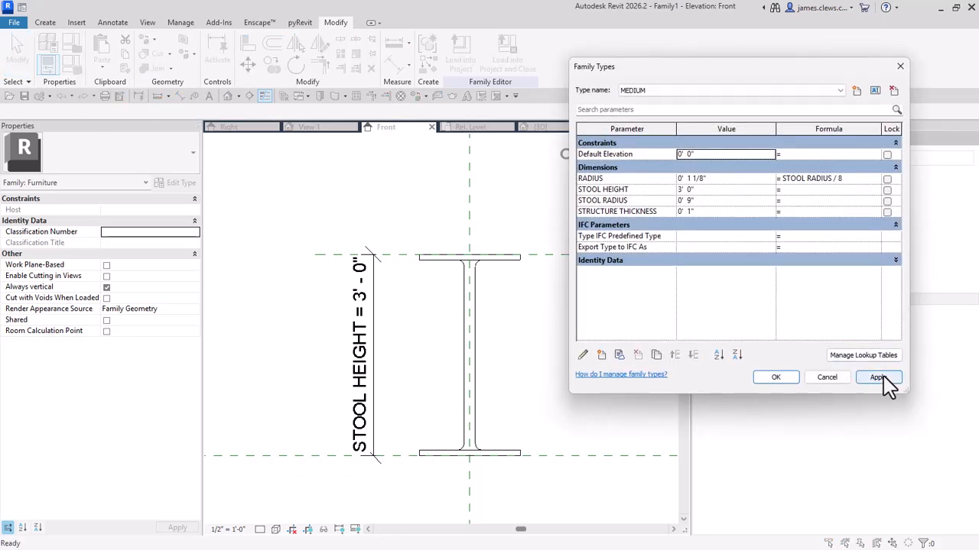
click(841, 90)
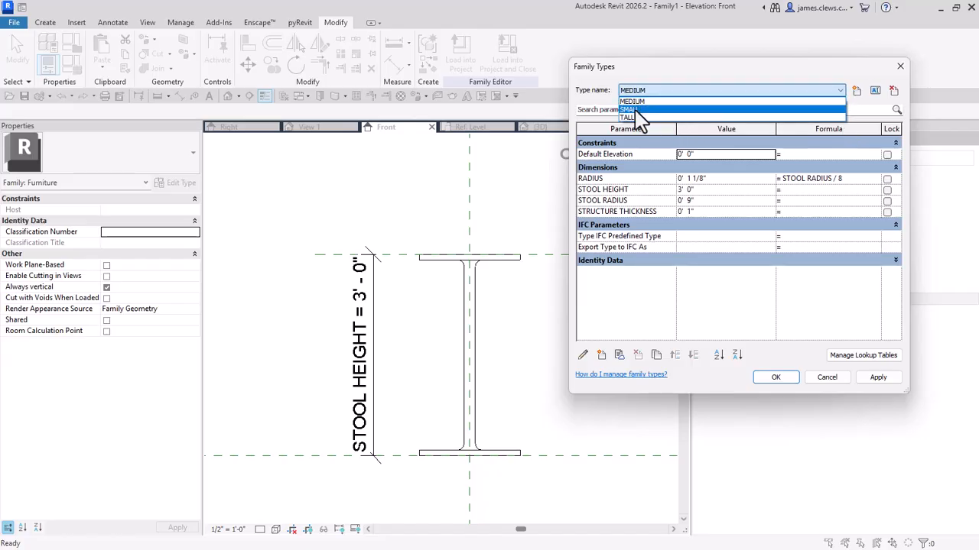
click(846, 113)
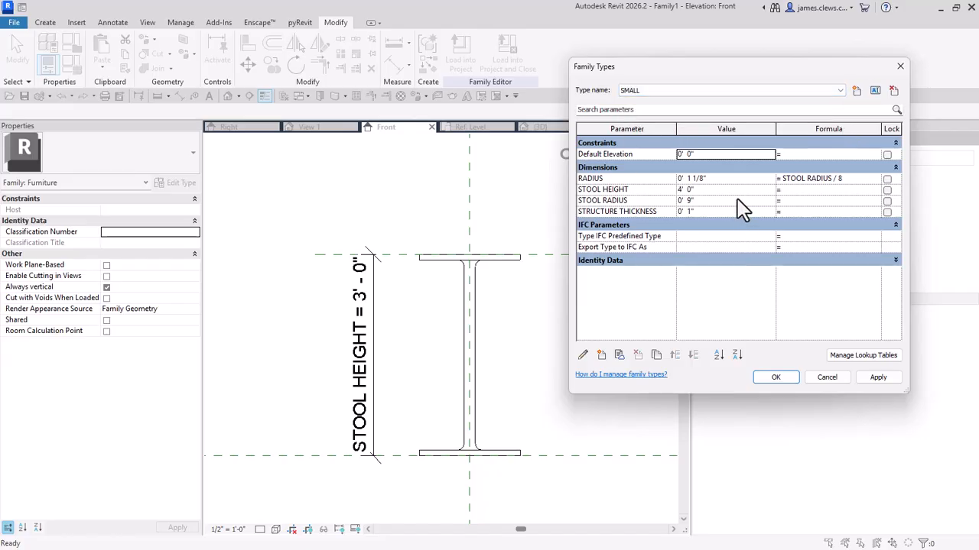
click(708, 191)
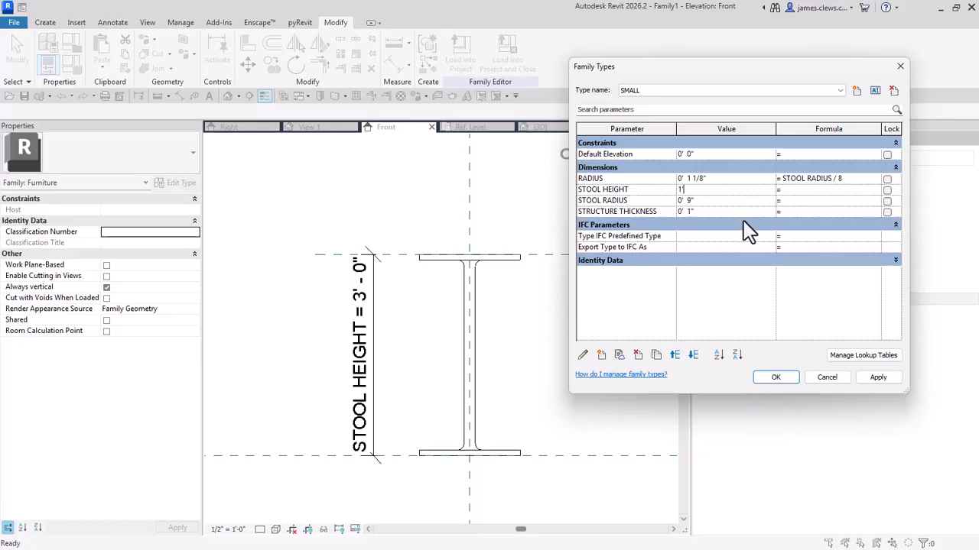
click(783, 379)
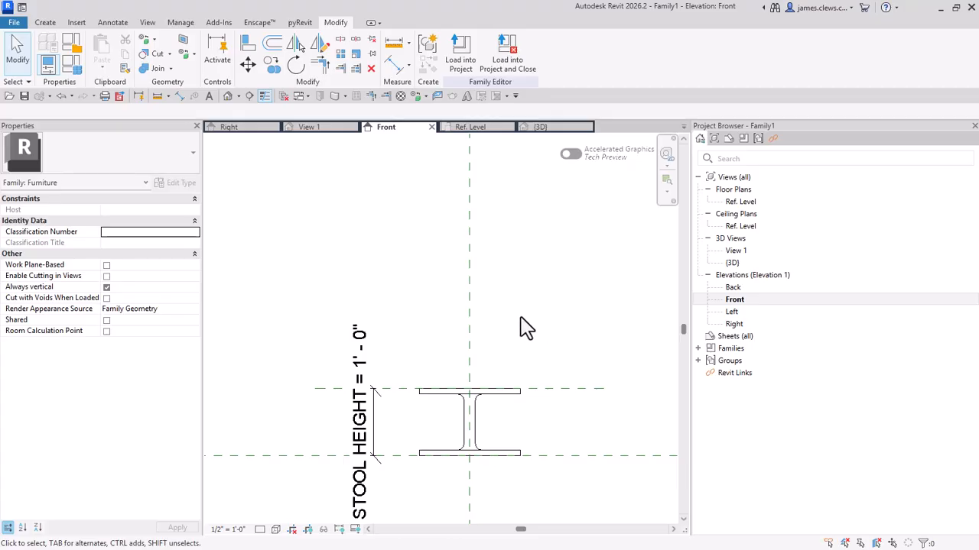
Step: Examine the name and reference properties of the stool-top, vertical center and base reference planes in the Front elevation
middle_drag(531, 314, 527, 276)
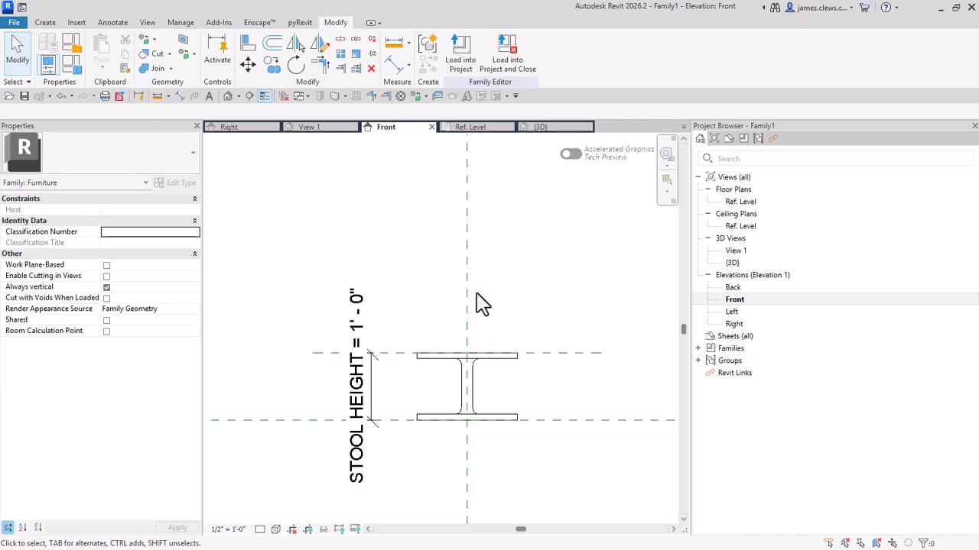
middle_drag(482, 304, 476, 240)
scroll(476, 240, up, 2)
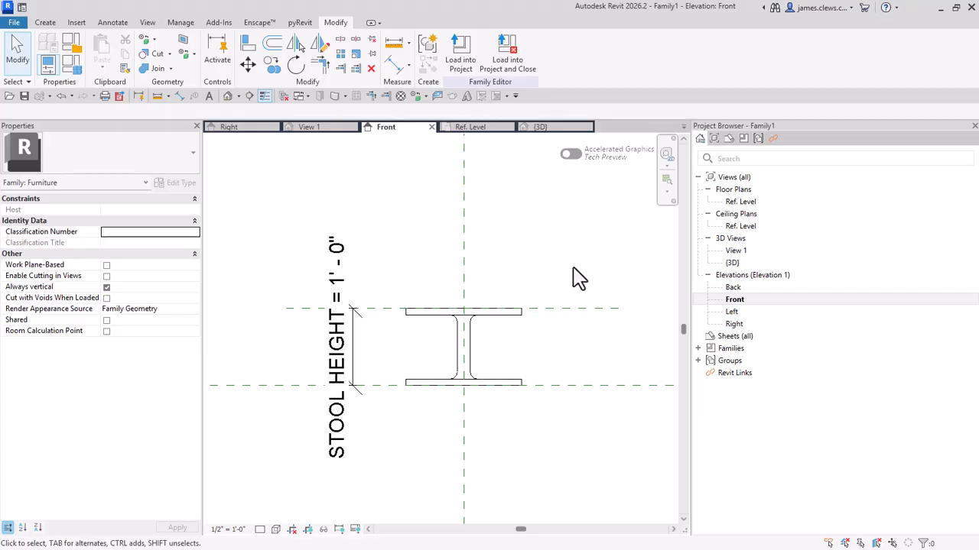
click(553, 311)
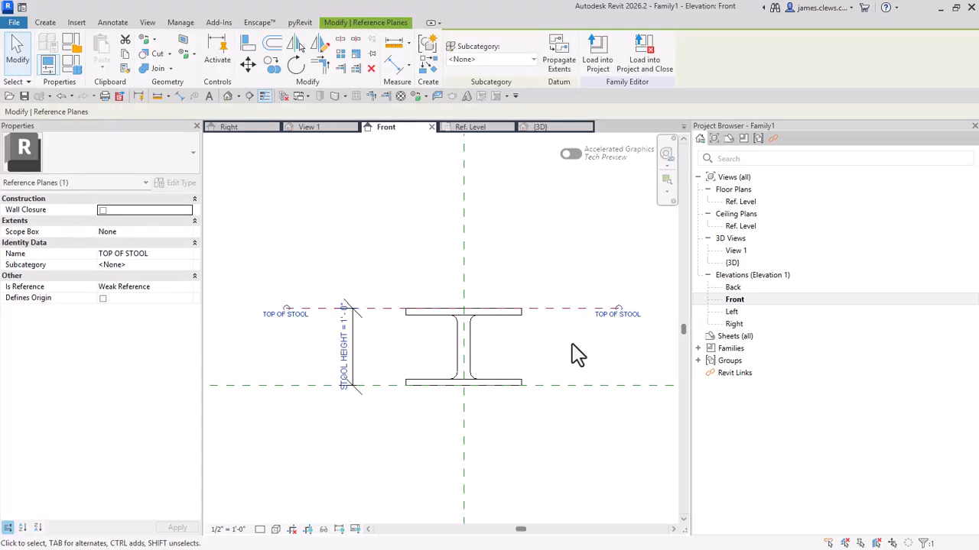
click(581, 330)
click(467, 287)
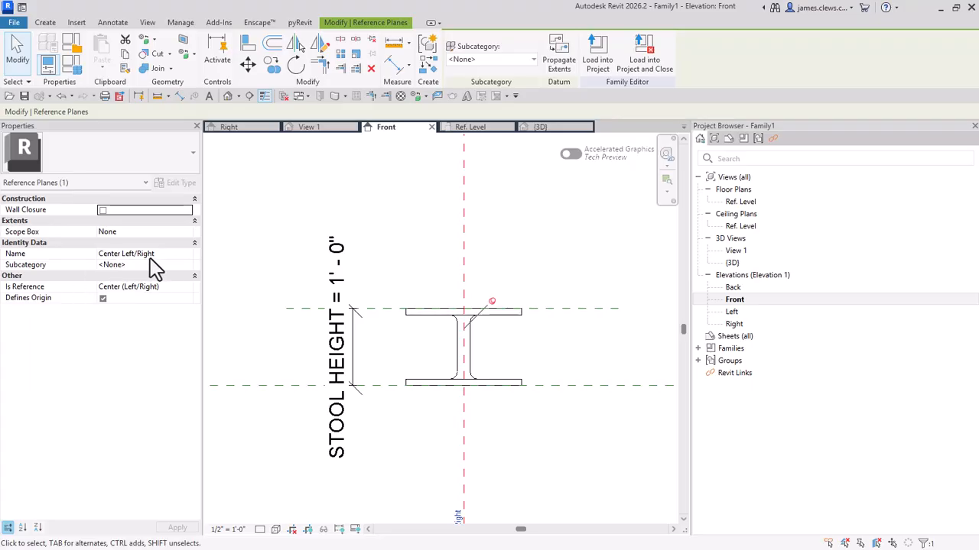
click(525, 267)
click(552, 384)
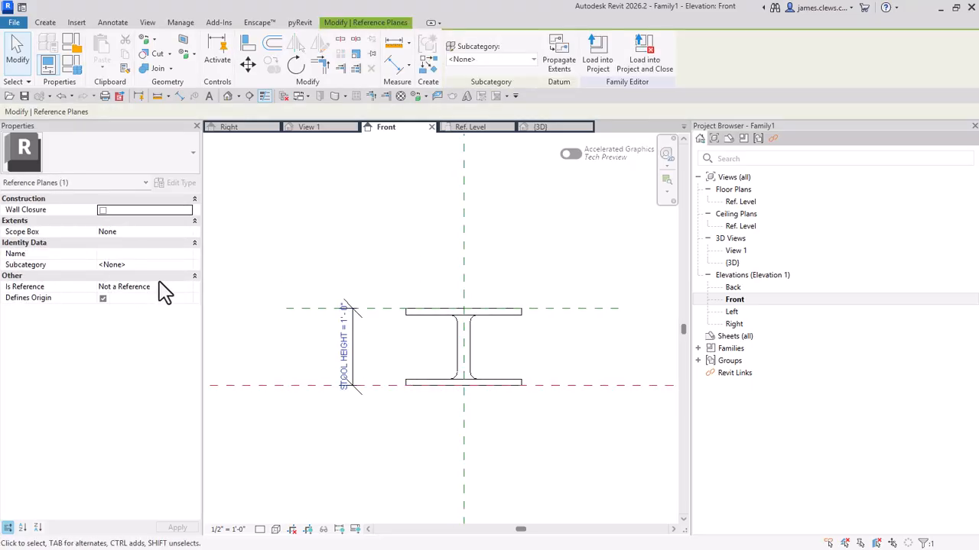
click(541, 266)
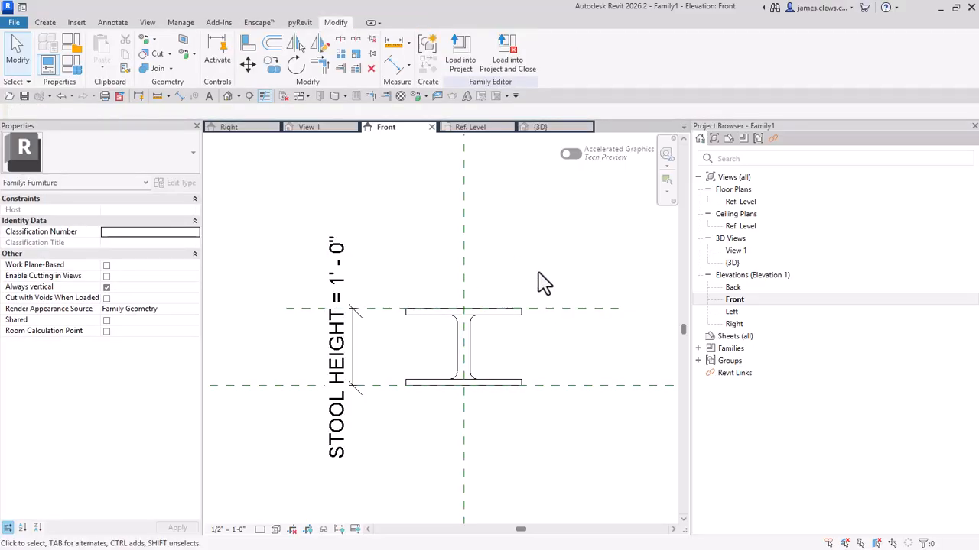
scroll(524, 241, down, 1)
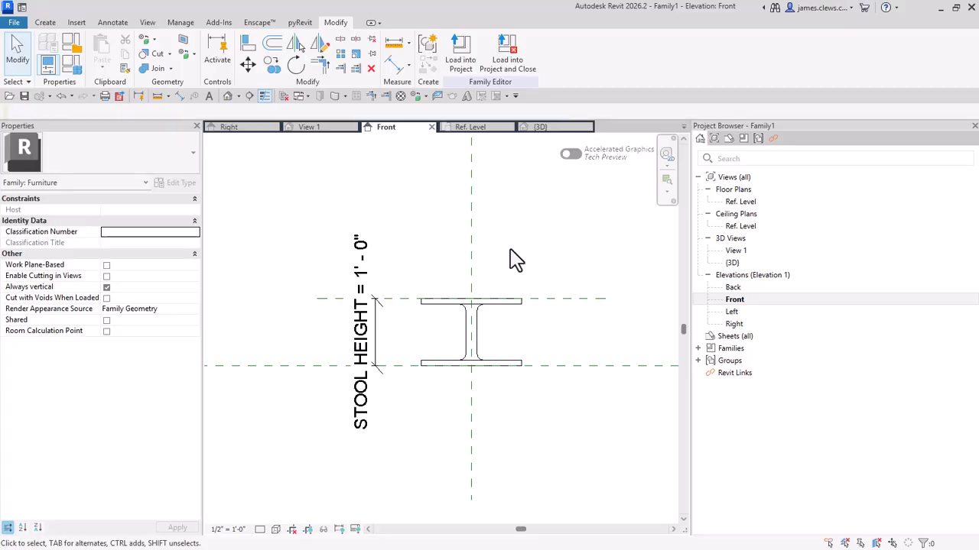
Step: Set the work plane of the Ref. Level floor plan to the TOP OF STOOL reference plane
double_click(745, 204)
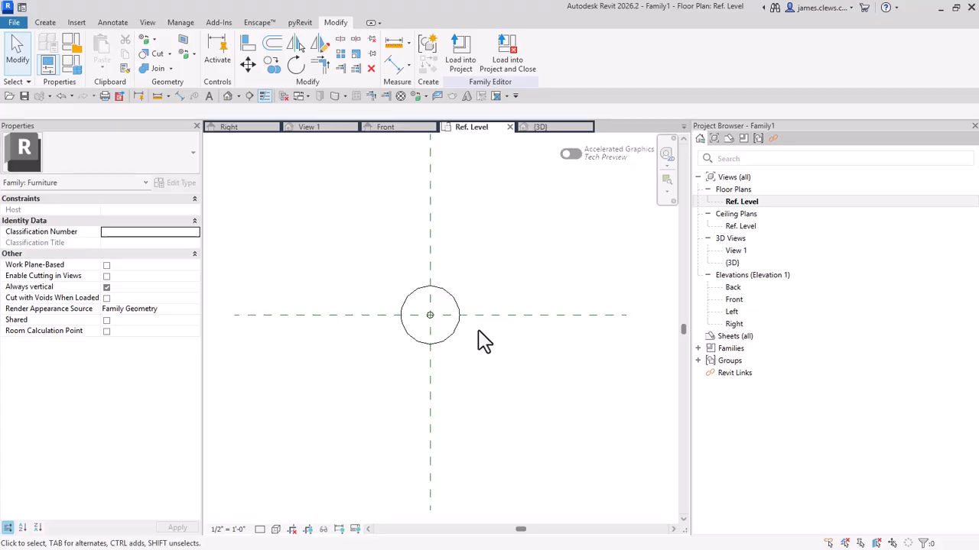
scroll(482, 346, up, 1)
middle_drag(478, 352, 525, 376)
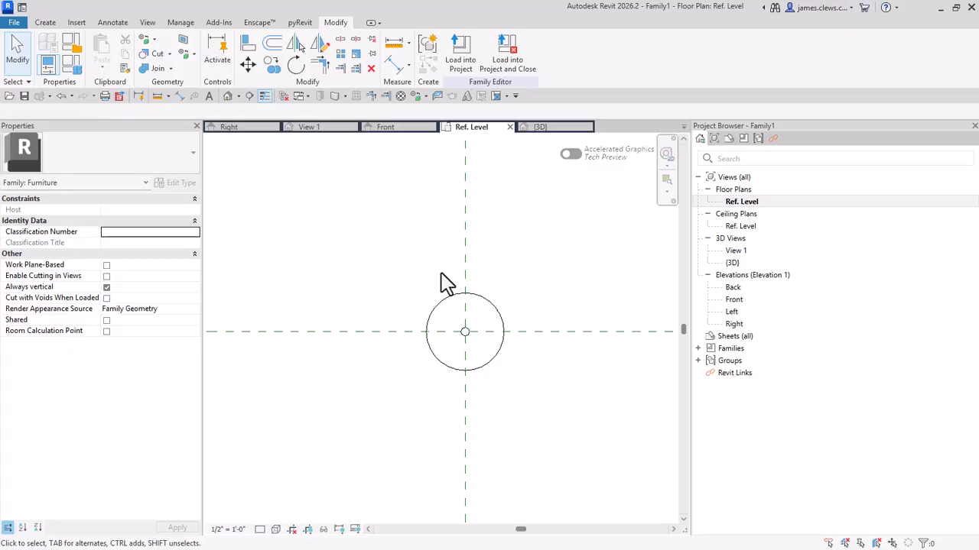
click(48, 23)
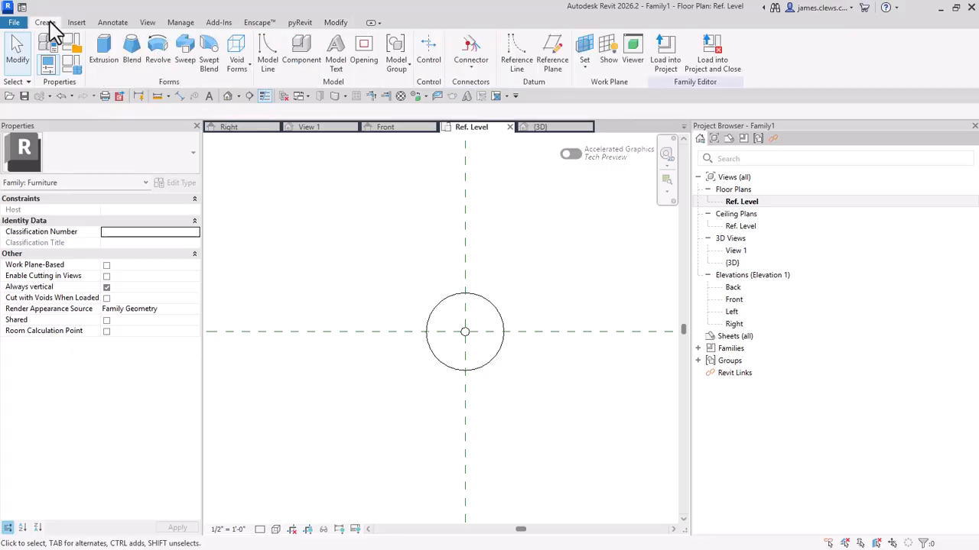
click(589, 67)
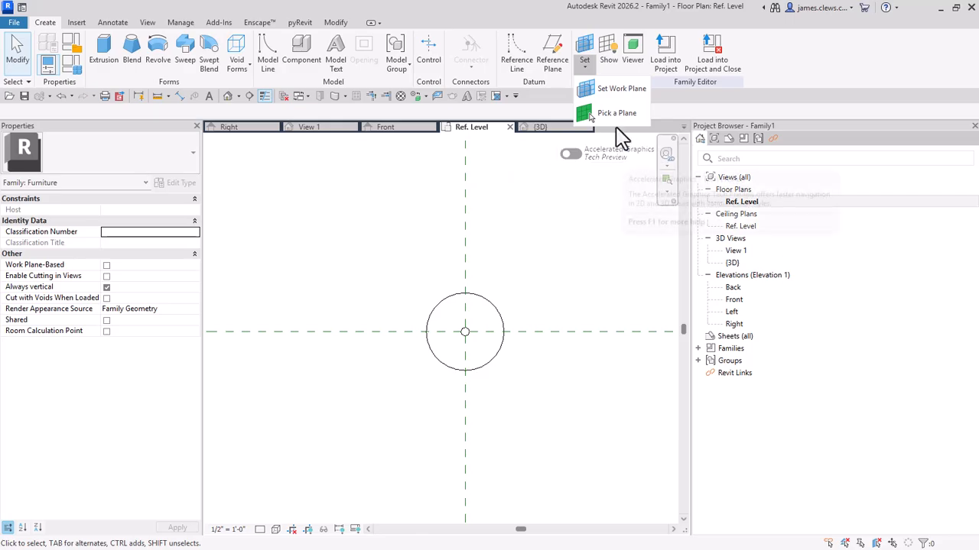
click(590, 90)
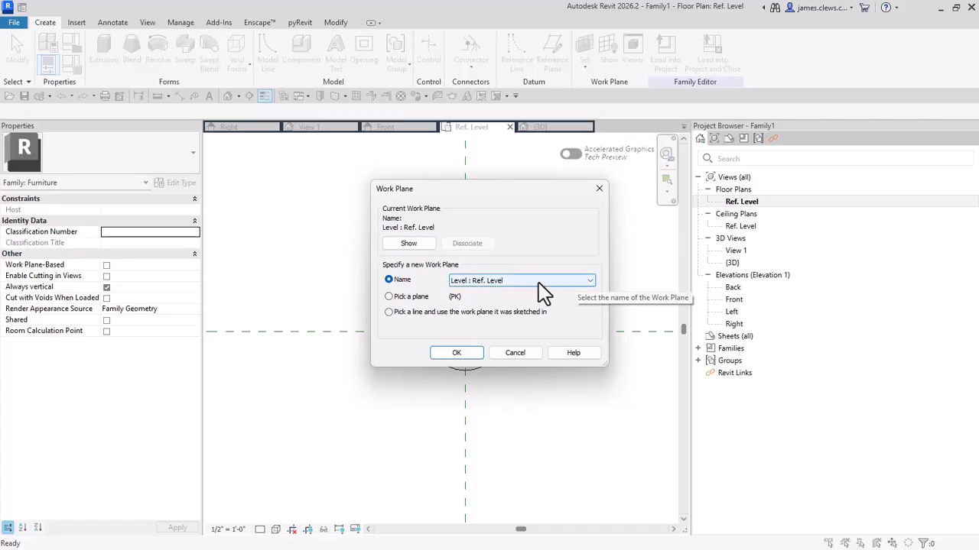
click(587, 283)
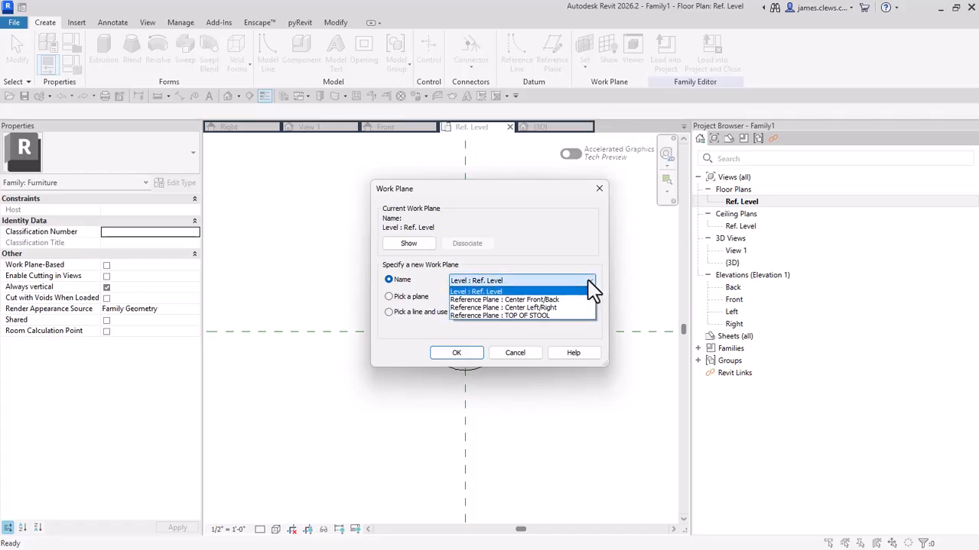
click(516, 316)
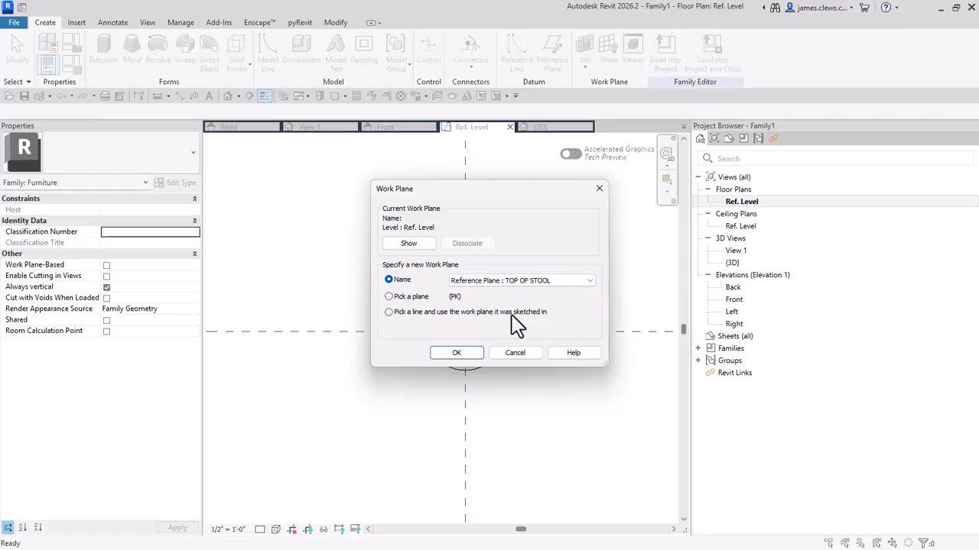
click(457, 353)
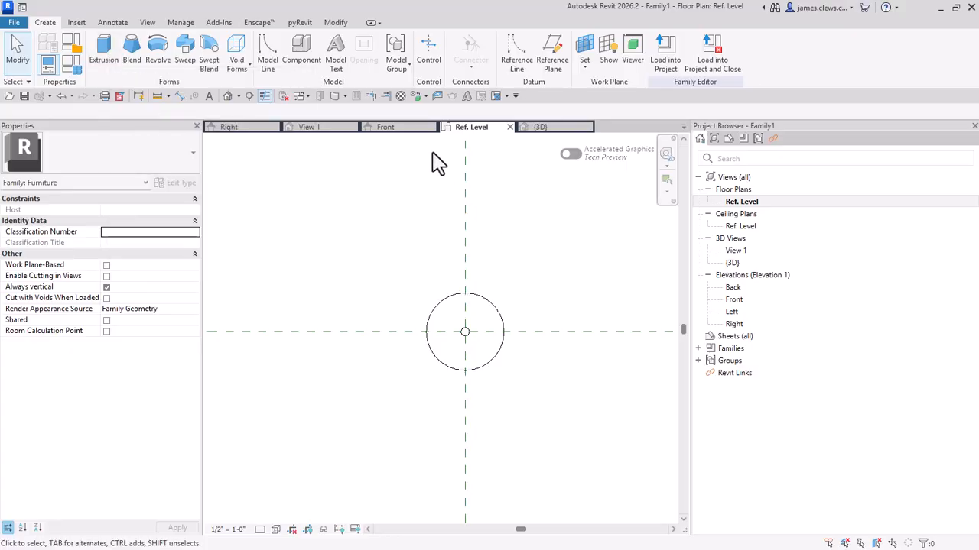
Step: Check the stool top in the Front elevation and review the current work plane back in the Ref. Level plan
click(399, 129)
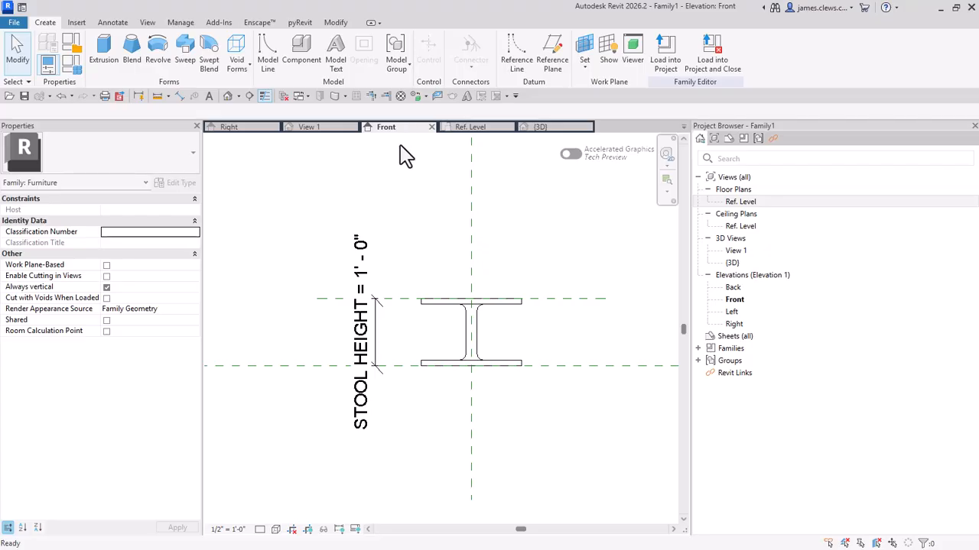
scroll(482, 325, up, 3)
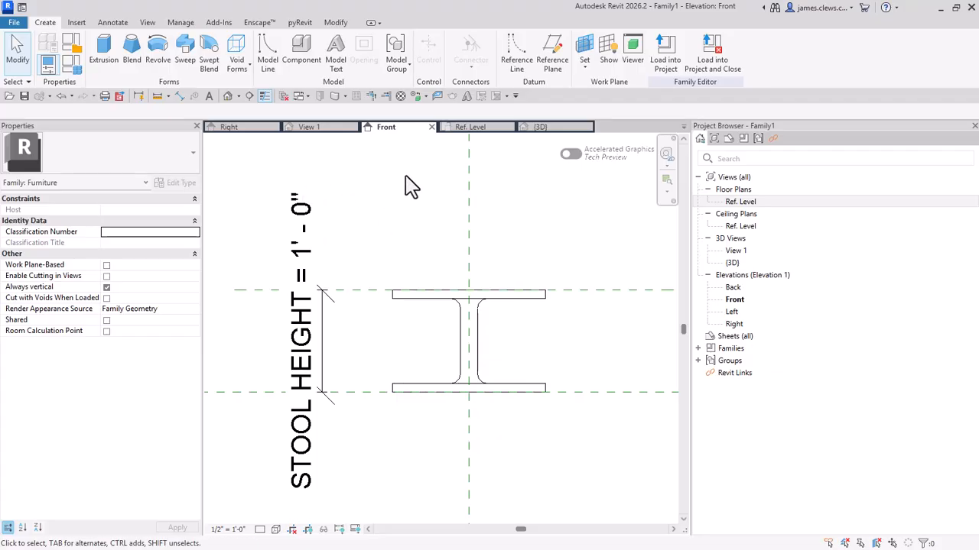
click(475, 128)
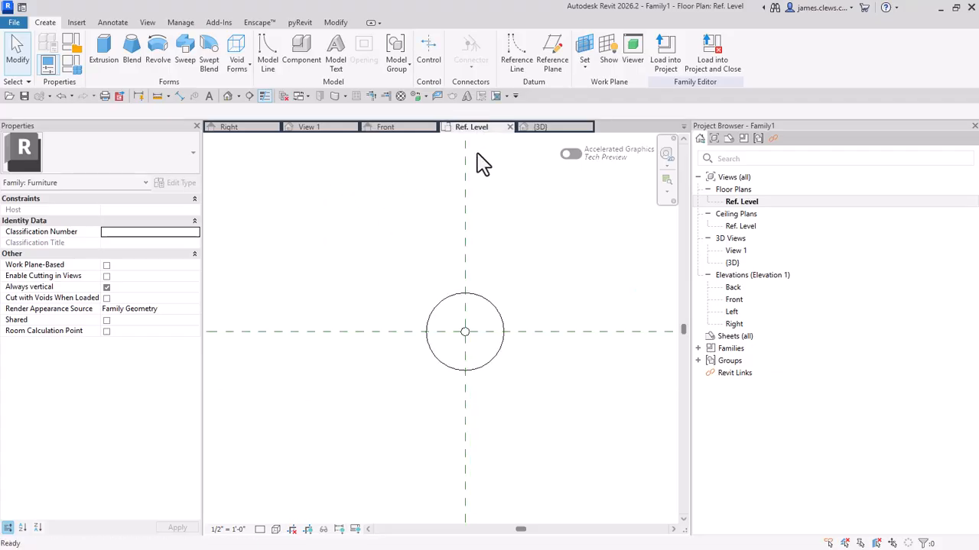
scroll(497, 361, up, 3)
middle_drag(506, 367, 513, 365)
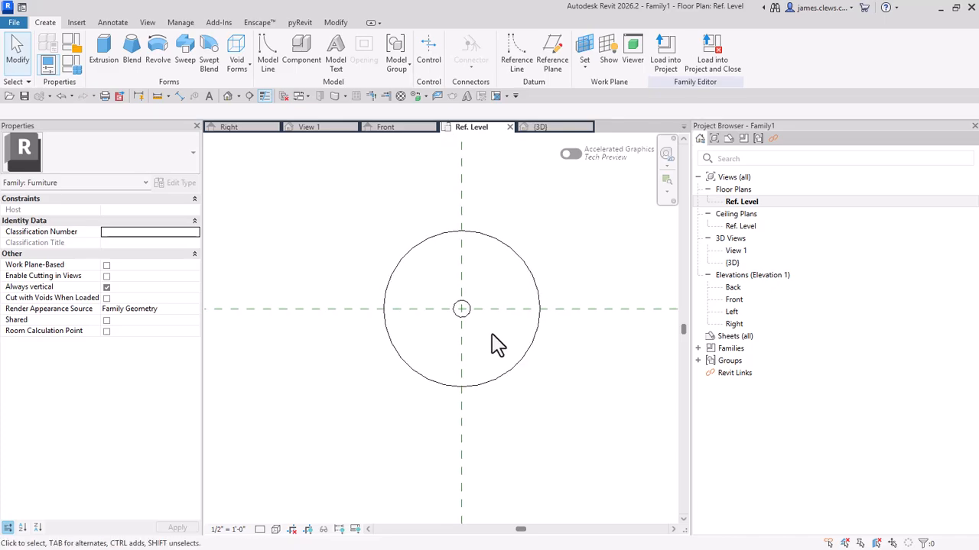
click(584, 66)
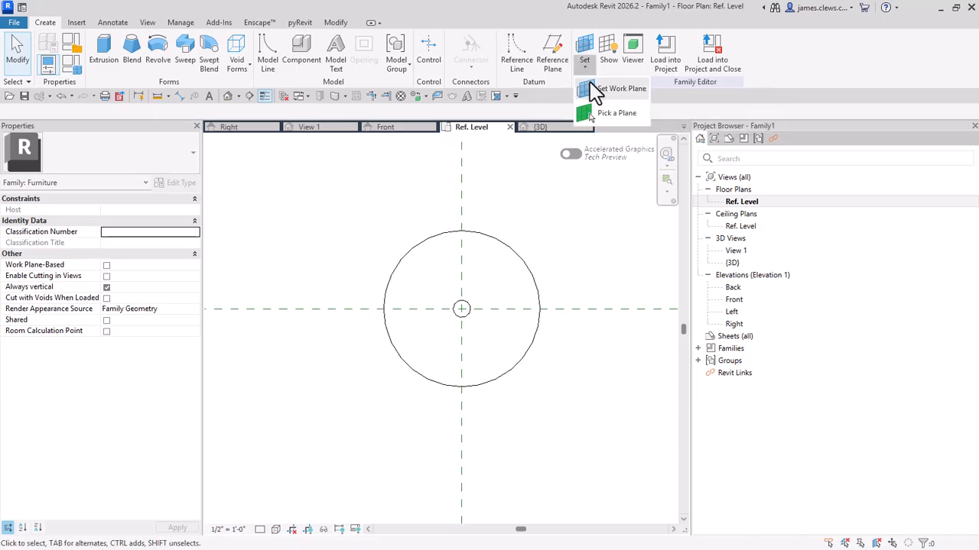
click(588, 90)
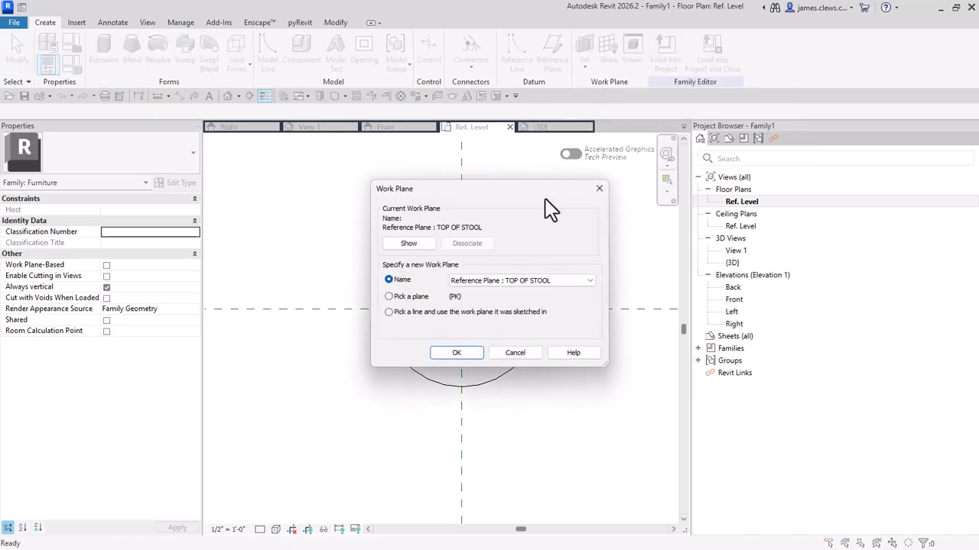
click(458, 353)
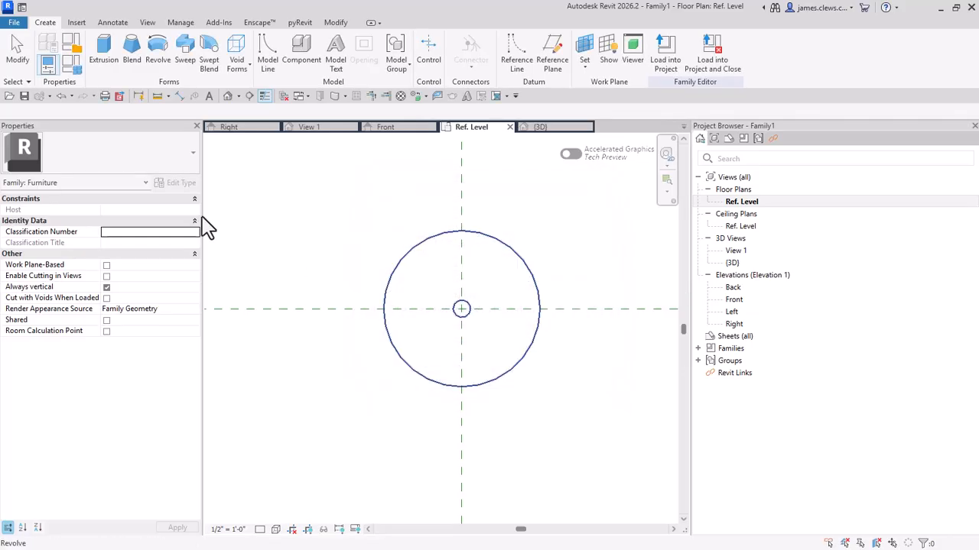
Step: Start an extrusion on the TOP OF STOOL plane and sketch a circle of about 1'-3" radius centred on the stool
click(104, 52)
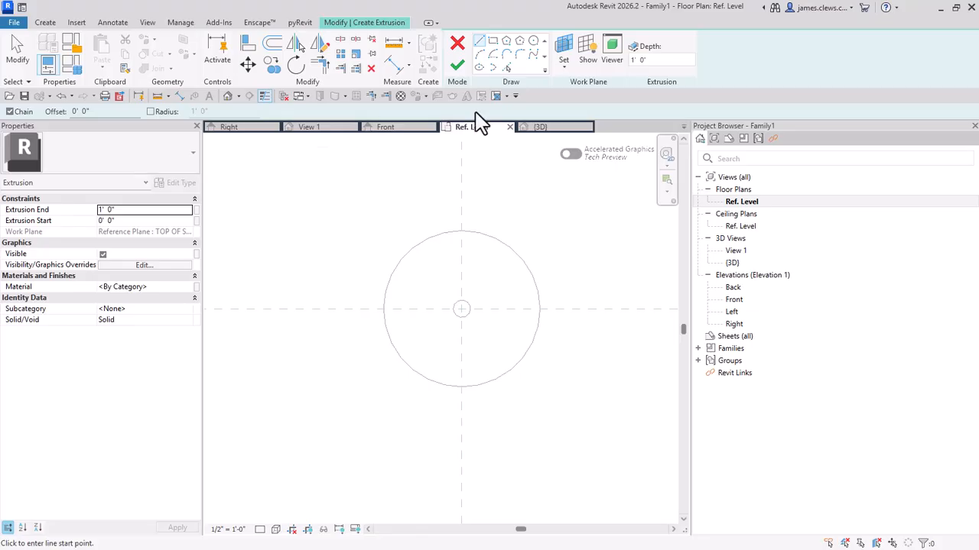
click(534, 41)
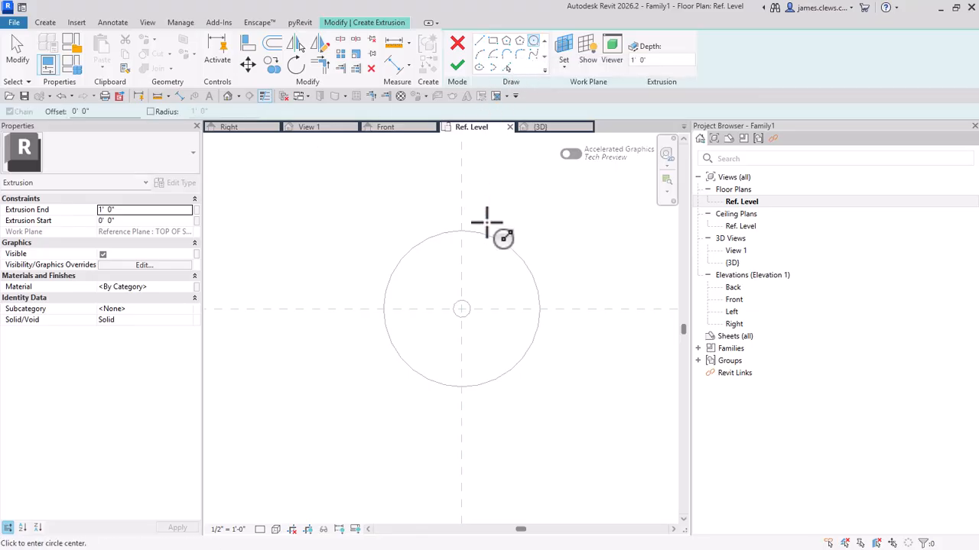
click(460, 309)
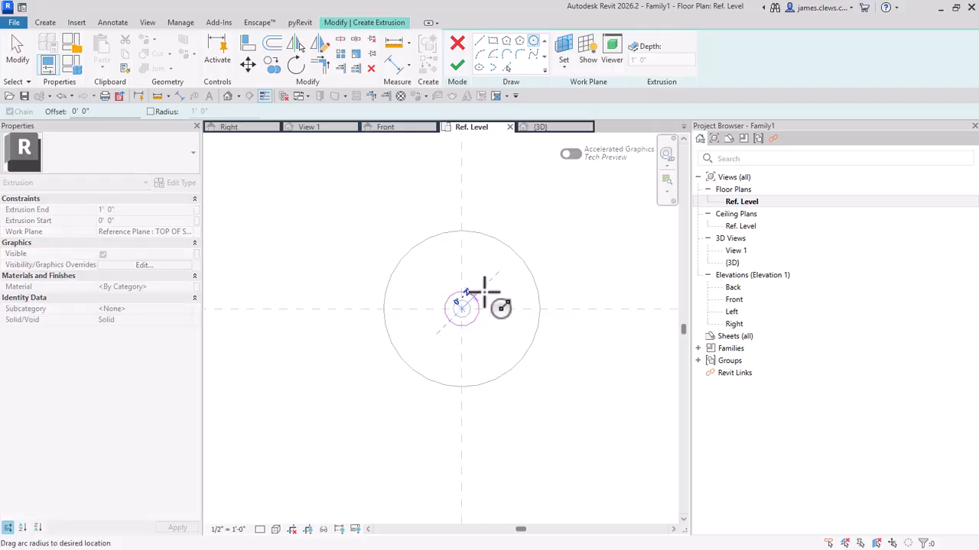
click(550, 218)
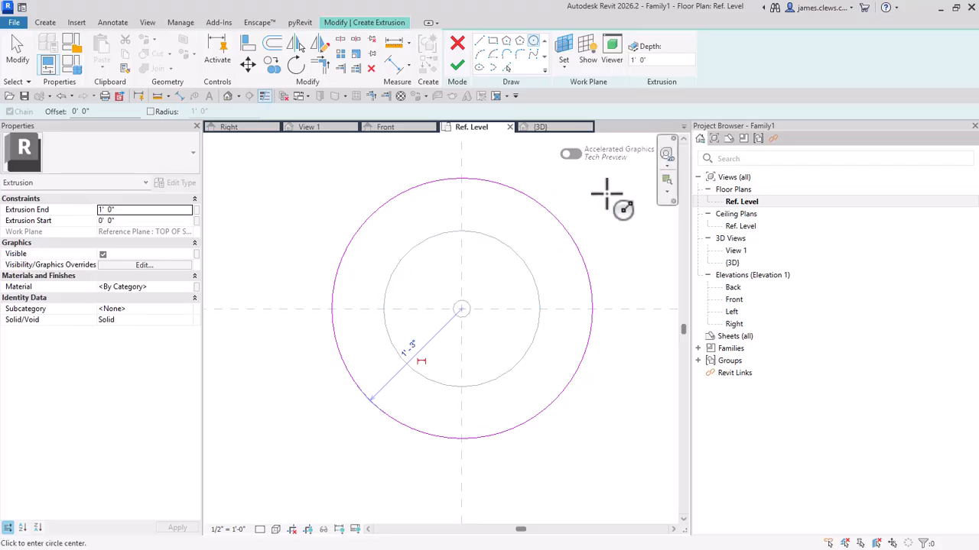
key(Escape)
key(Escape)
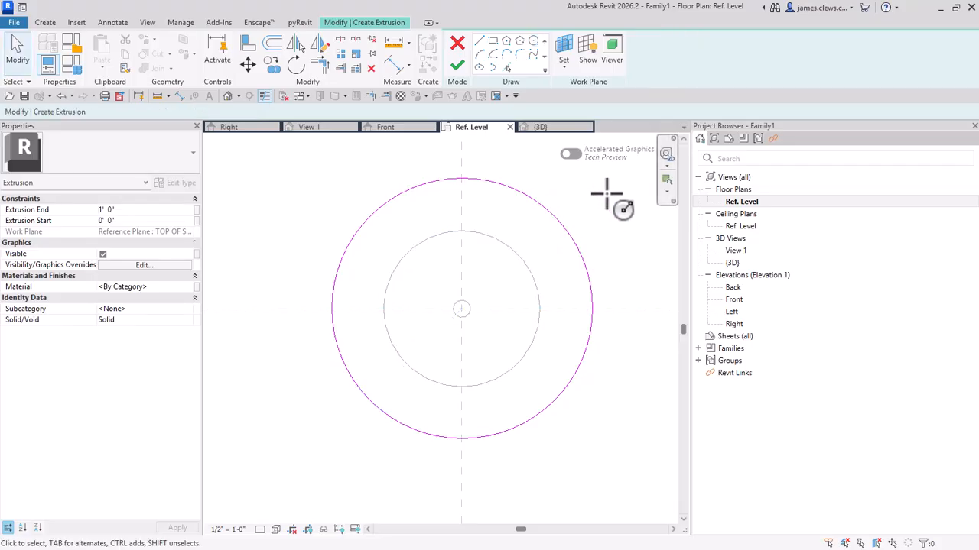
Step: Align the sketched circle to the outer edge of the revolved stool top and lock the alignment
click(245, 47)
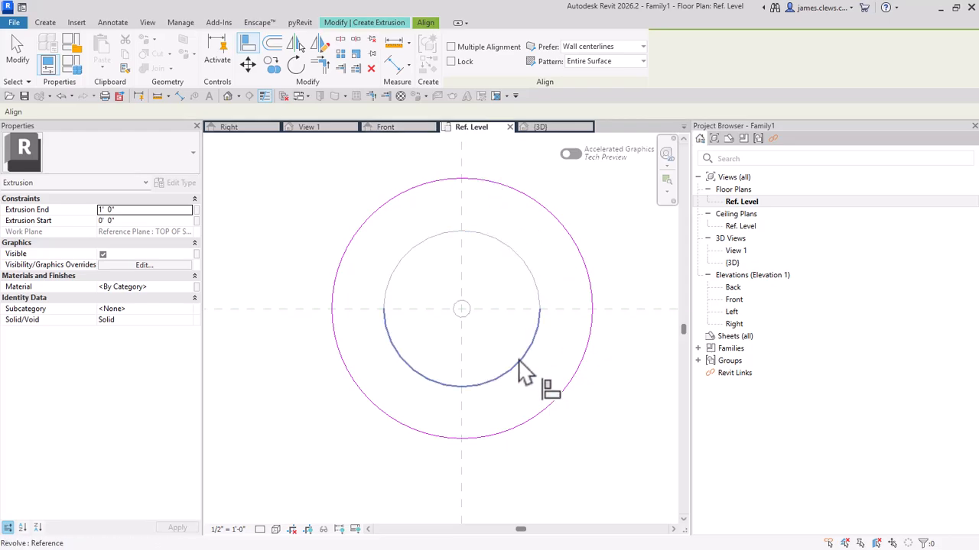
click(508, 255)
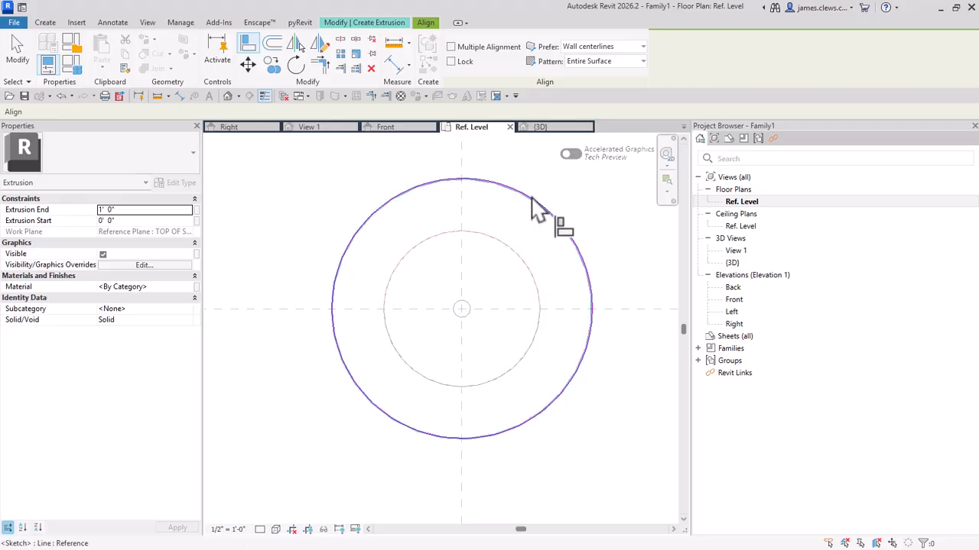
click(534, 205)
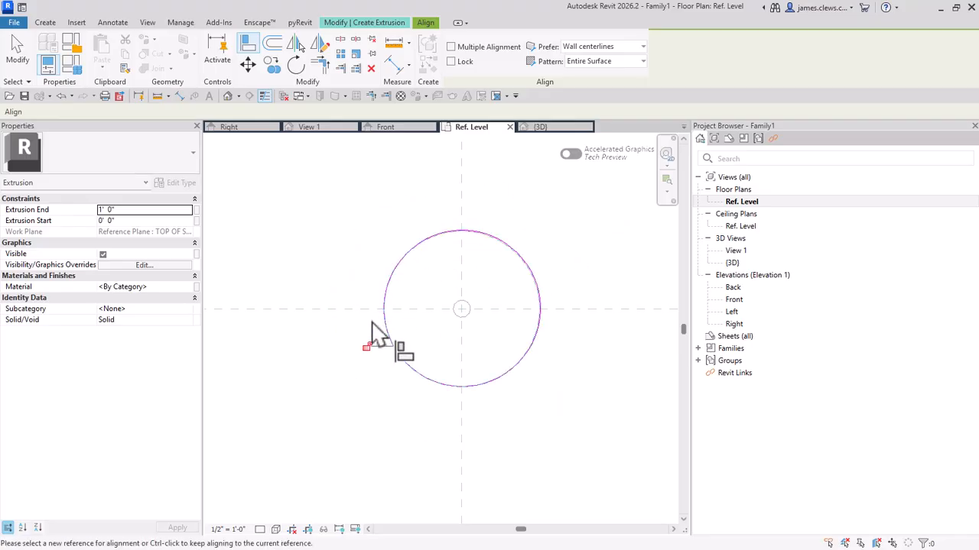
click(365, 347)
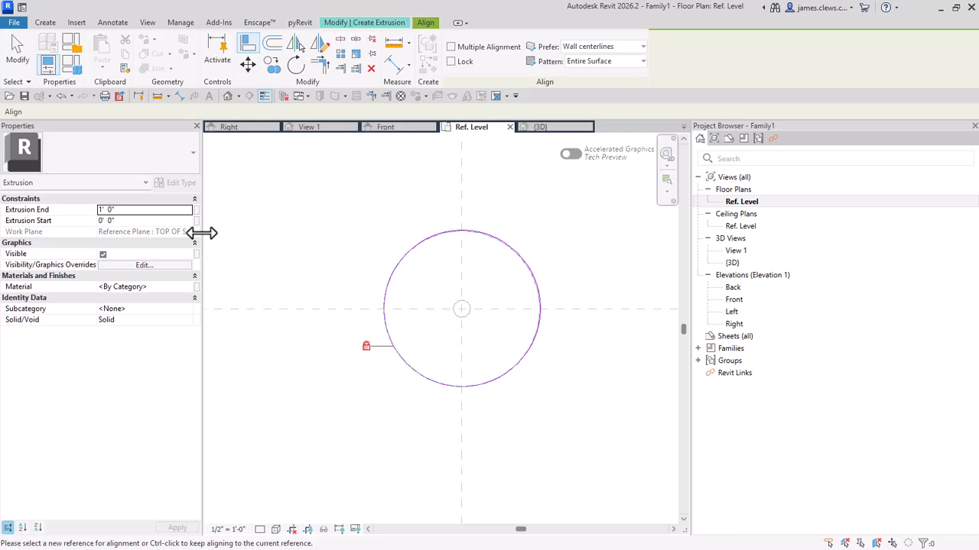
Step: Widen the properties area and set the extrusion end of the circular profile to 1"
drag(202, 233, 235, 230)
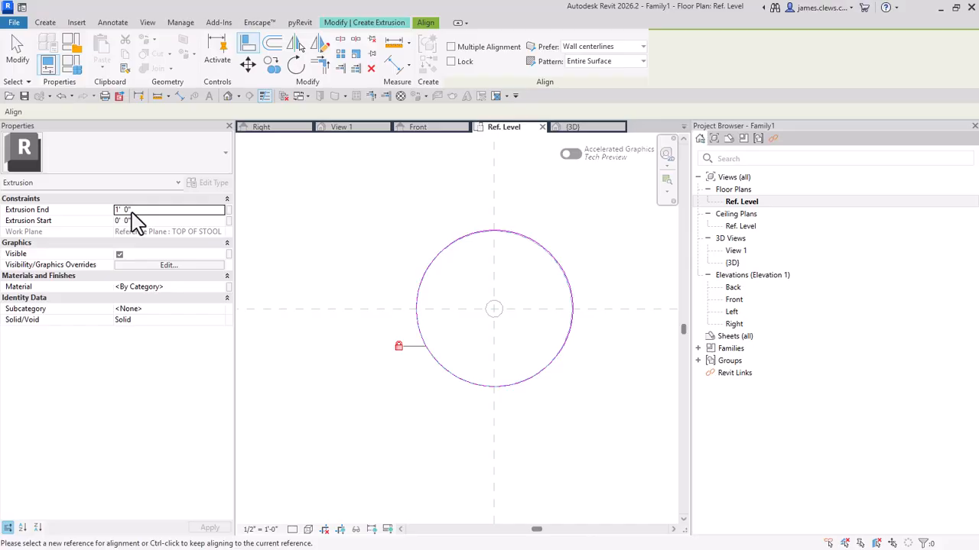
key(Return)
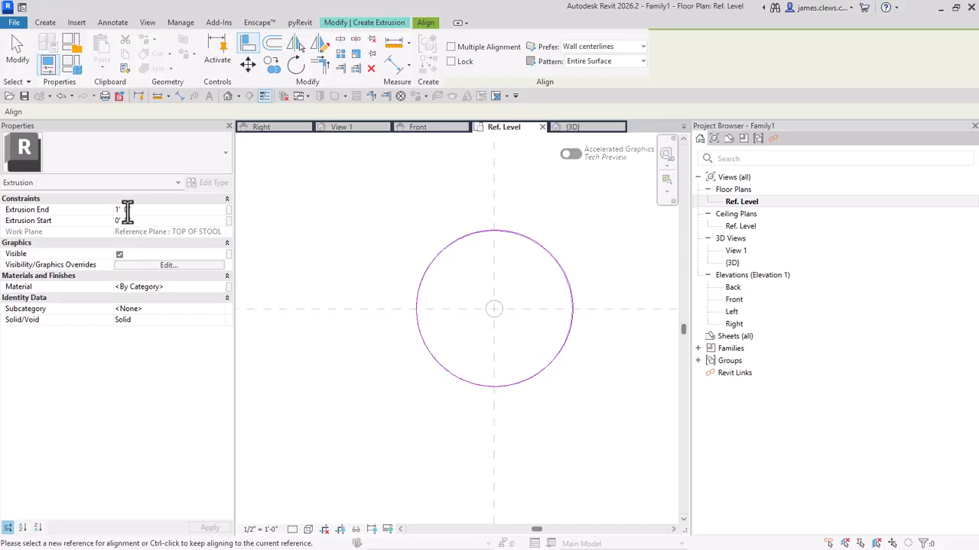
click(117, 210)
text(1")
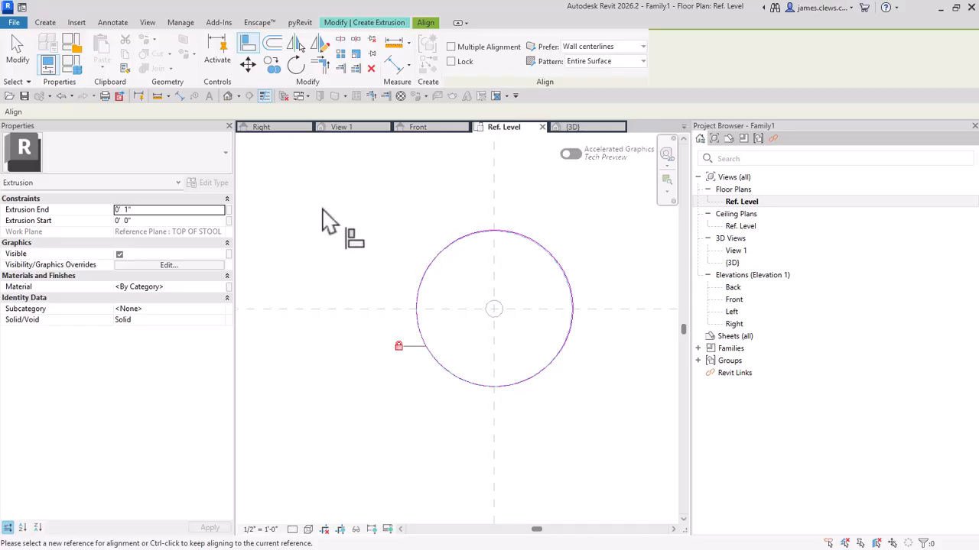
middle_drag(317, 214, 271, 195)
scroll(287, 207, up, 1)
scroll(287, 207, down, 1)
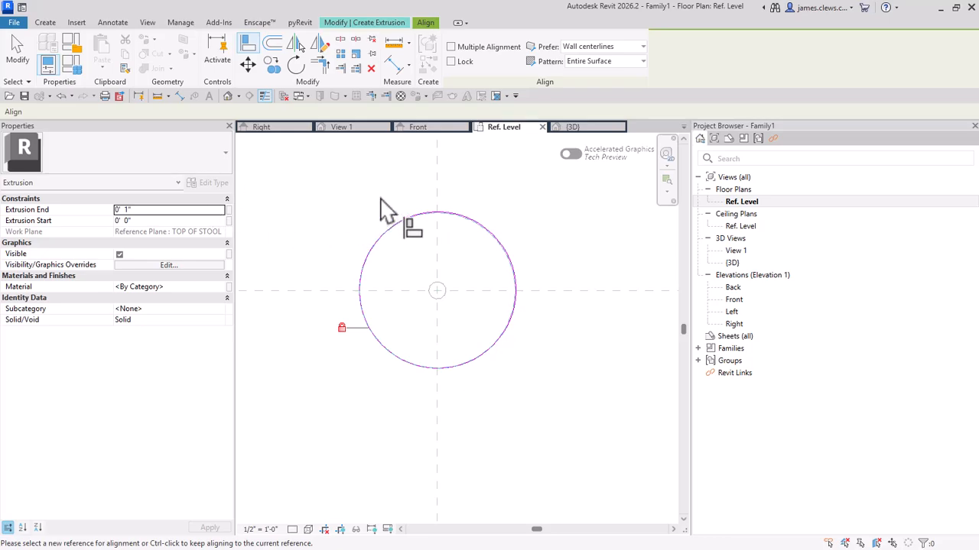
Step: Switch to the Front elevation, finish the seat extrusion sketch and deselect the new solid
click(419, 131)
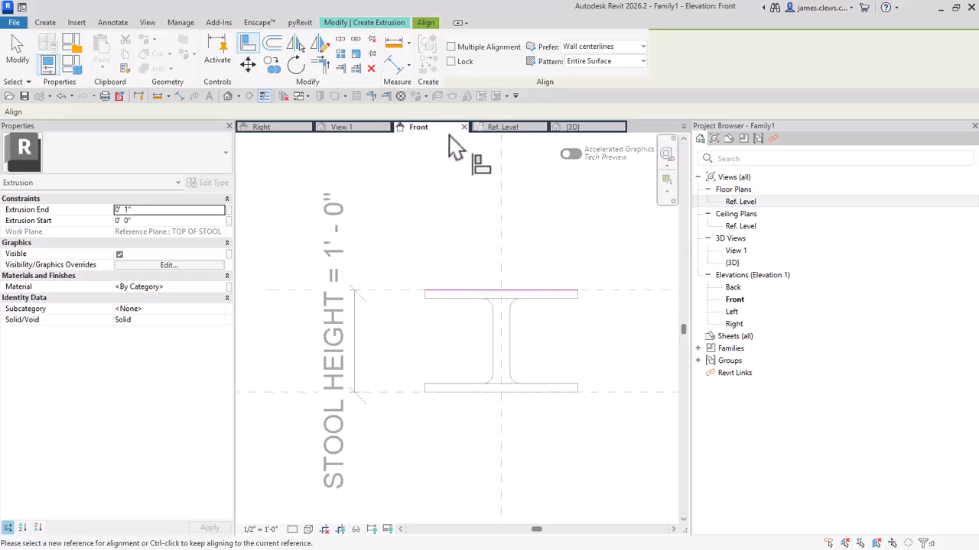
click(389, 25)
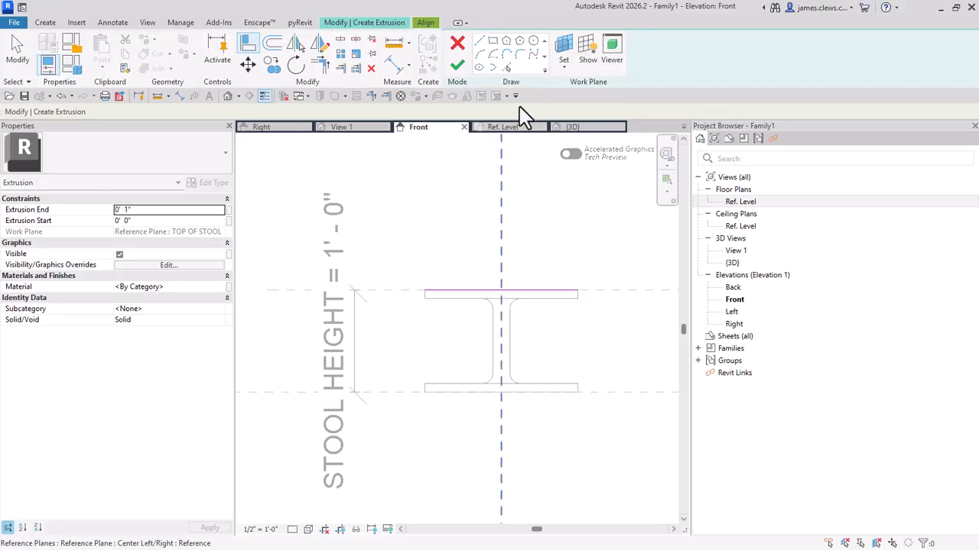
click(458, 67)
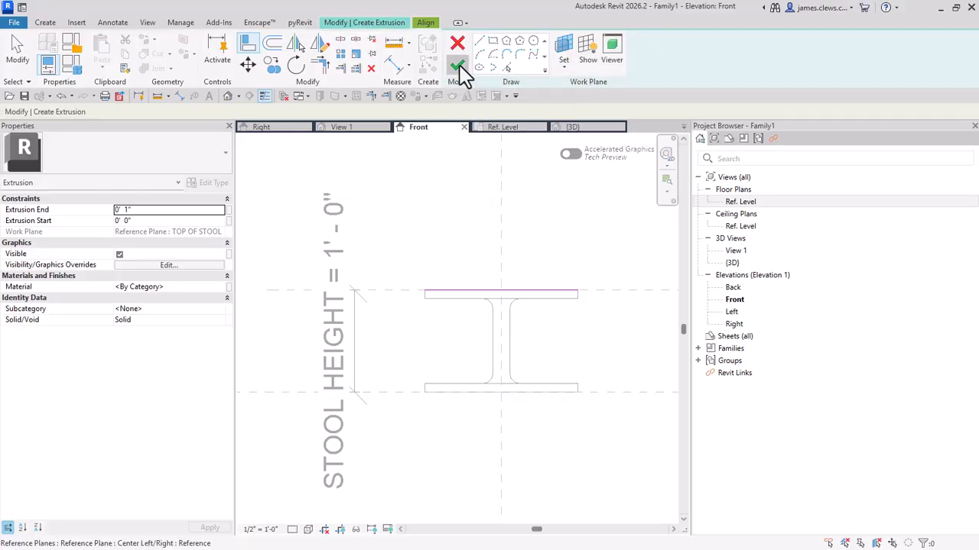
click(466, 207)
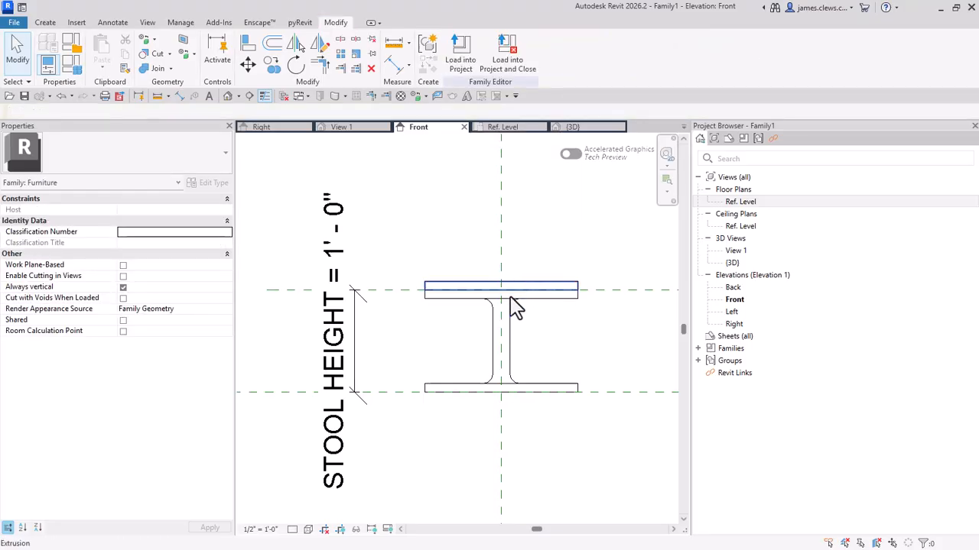
Step: Examine the seat extrusion and the revolved stool body as separate solids in the Front elevation
scroll(520, 331, up, 1)
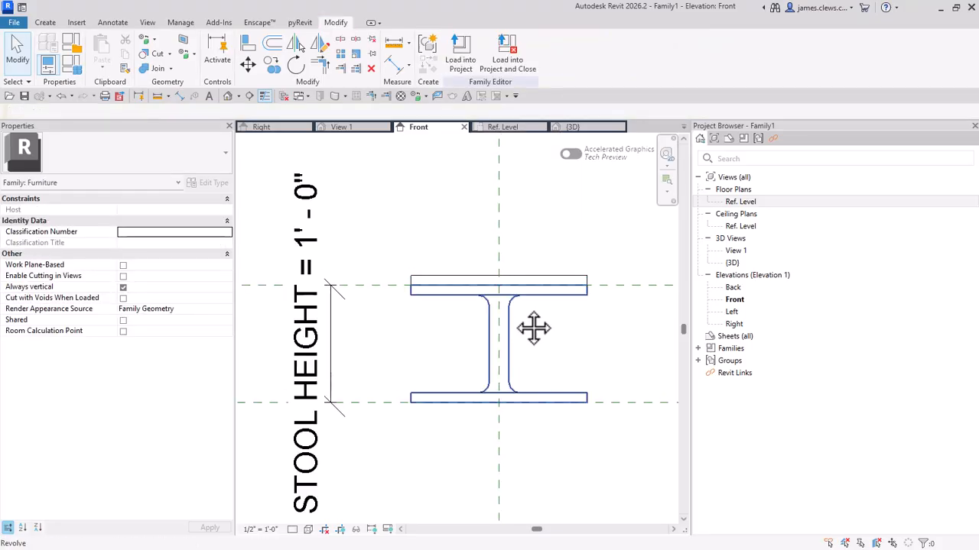
middle_drag(526, 321, 499, 306)
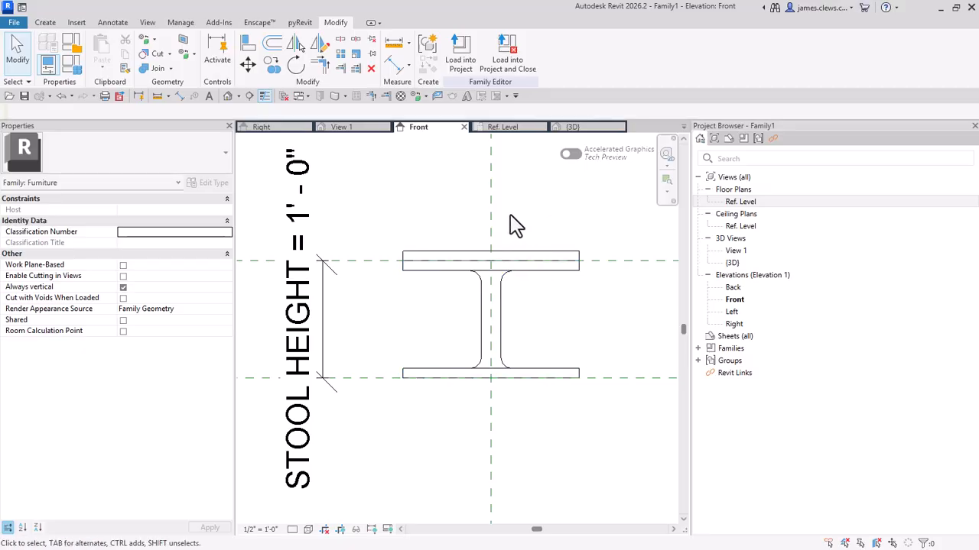
middle_drag(510, 216, 498, 210)
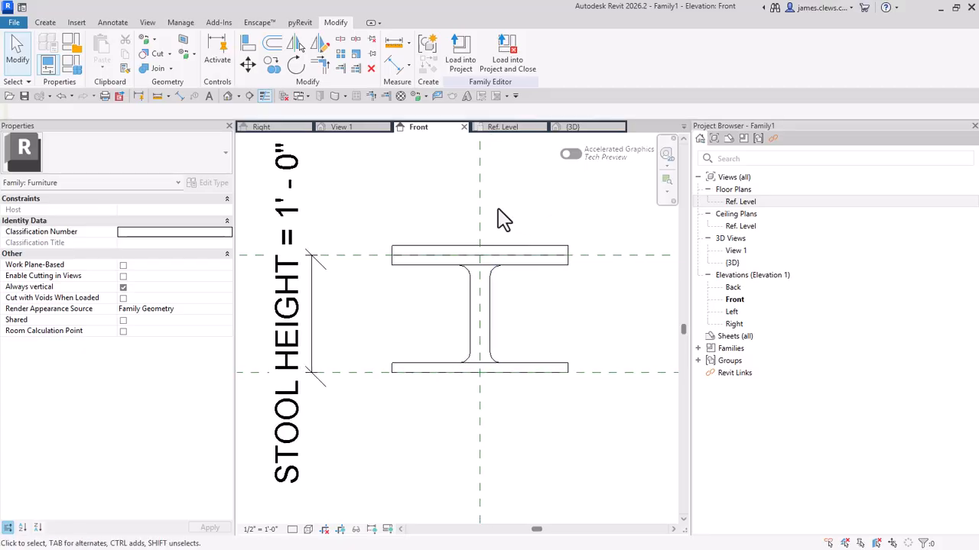
click(504, 255)
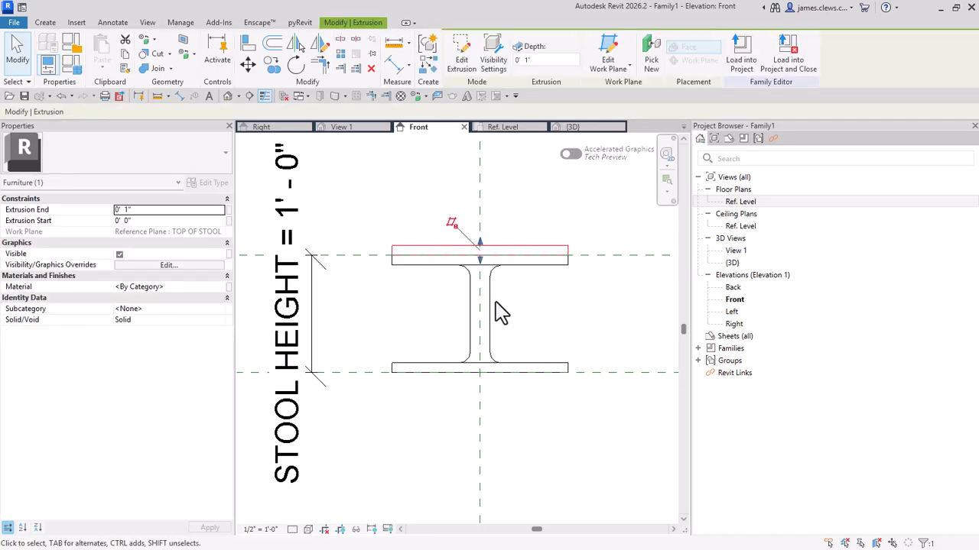
click(496, 318)
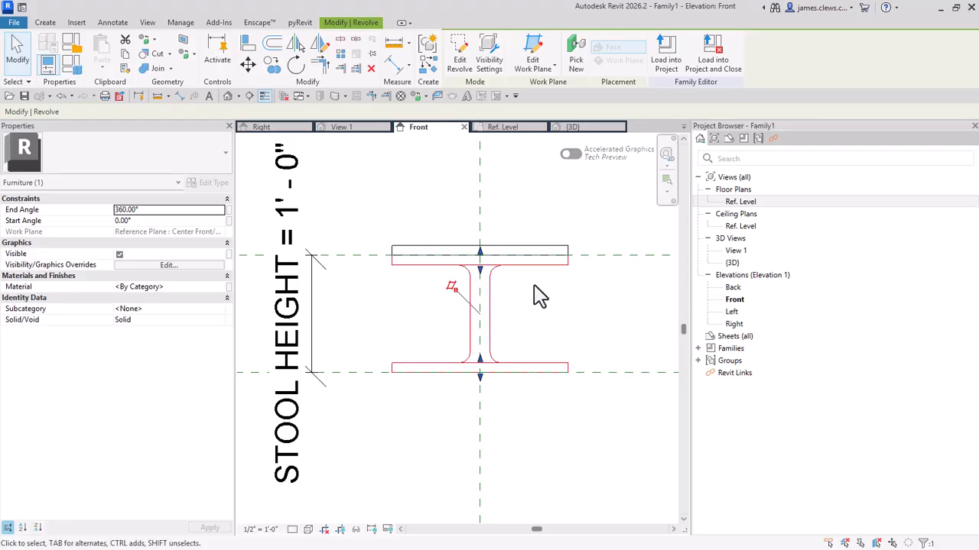
click(520, 252)
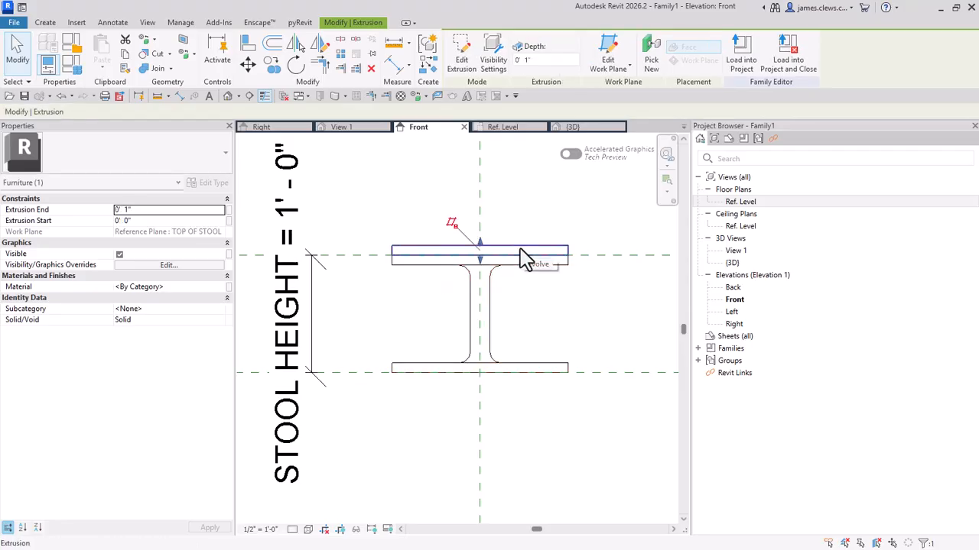
click(509, 306)
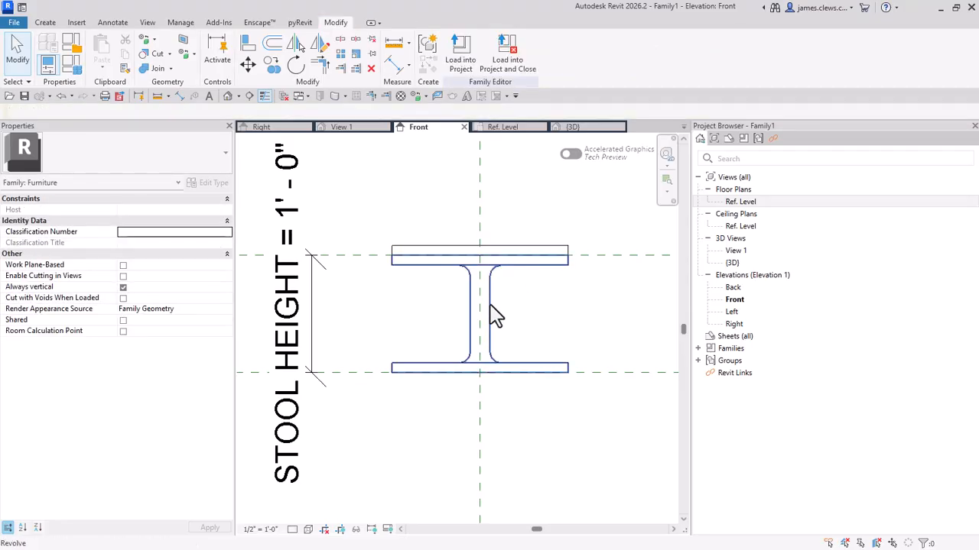
click(495, 315)
click(517, 236)
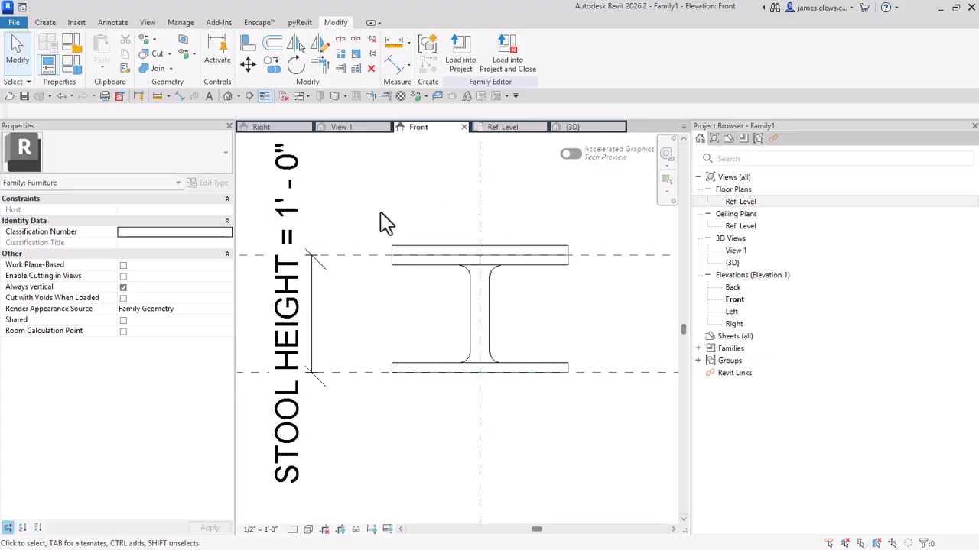
Step: Inspect the material setting of the seat extrusion in the Material Browser without assigning a material
click(396, 248)
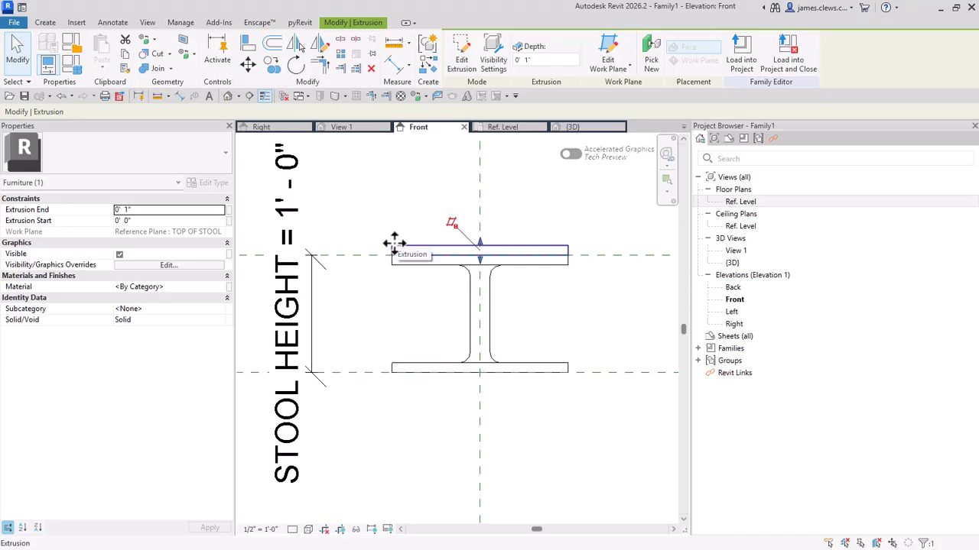
click(220, 288)
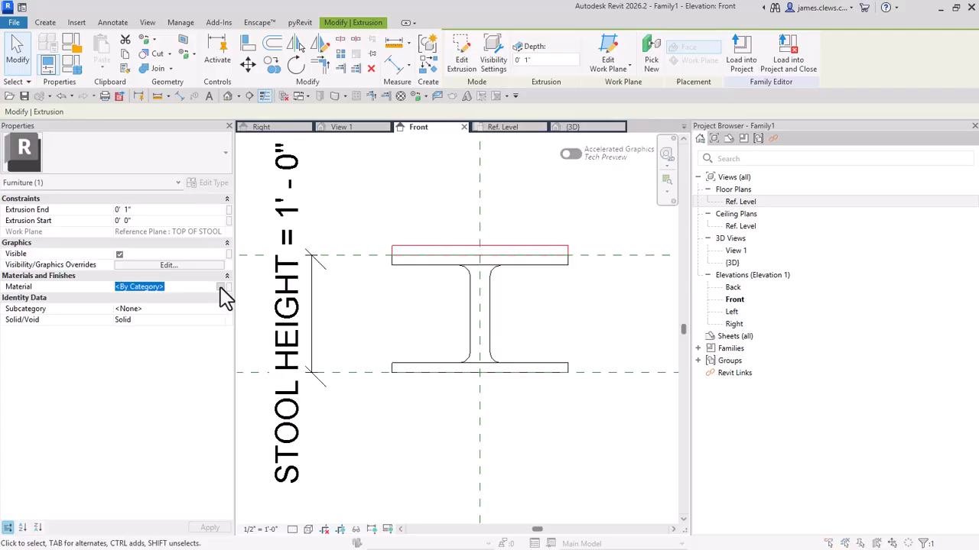
click(222, 288)
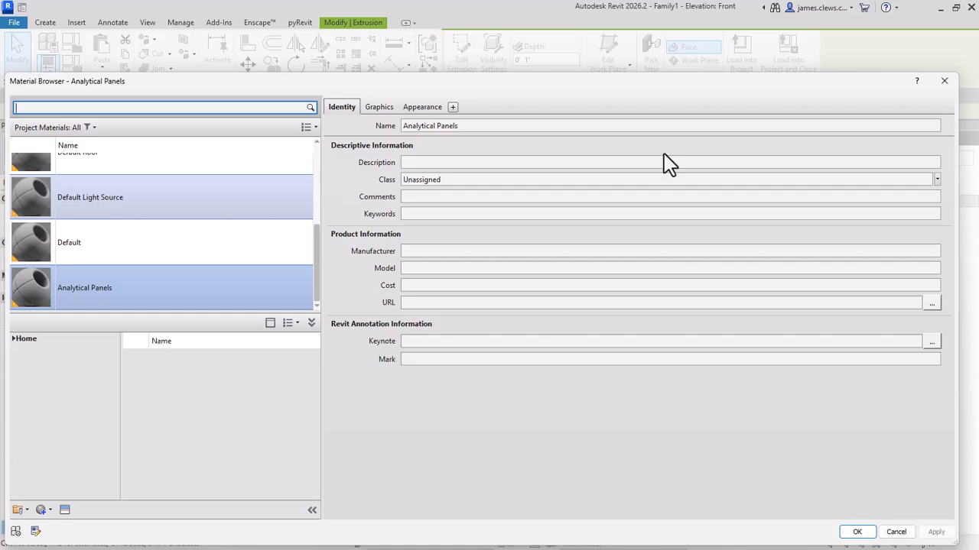
click(945, 81)
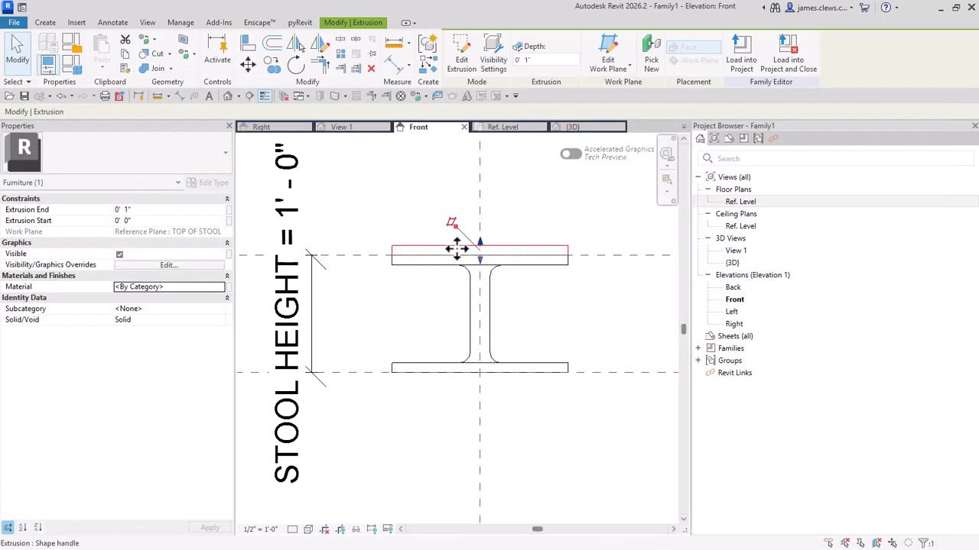
click(374, 212)
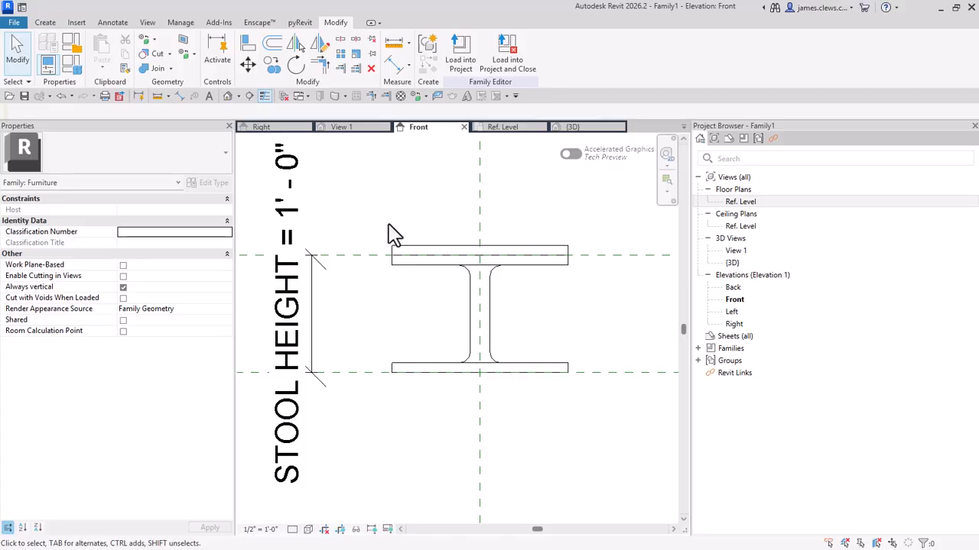
Step: Add a family type parameter named CUSHION with the Material data type, grouped under Materials and Finishes
scroll(388, 223, up, 1)
middle_drag(389, 224, 374, 205)
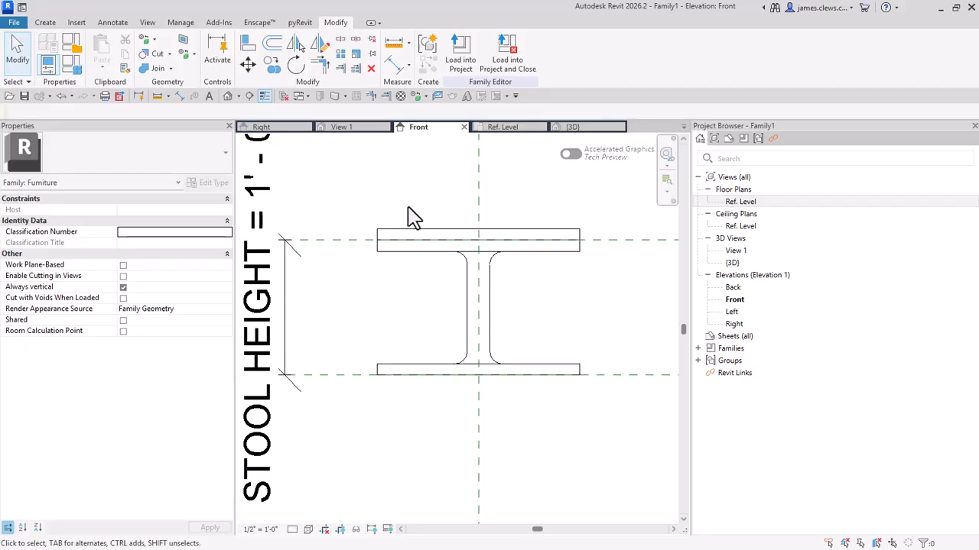
scroll(410, 219, up, 1)
middle_drag(410, 219, 382, 233)
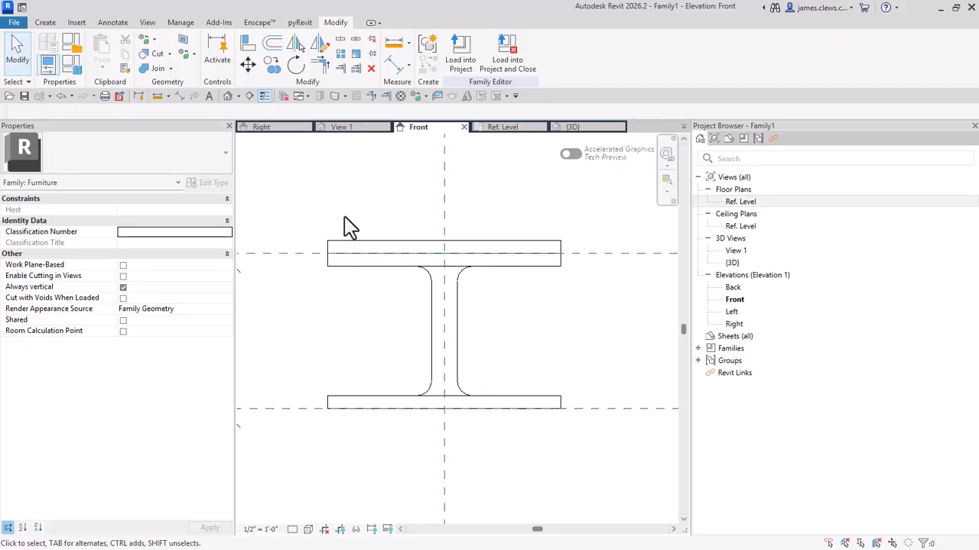
click(74, 75)
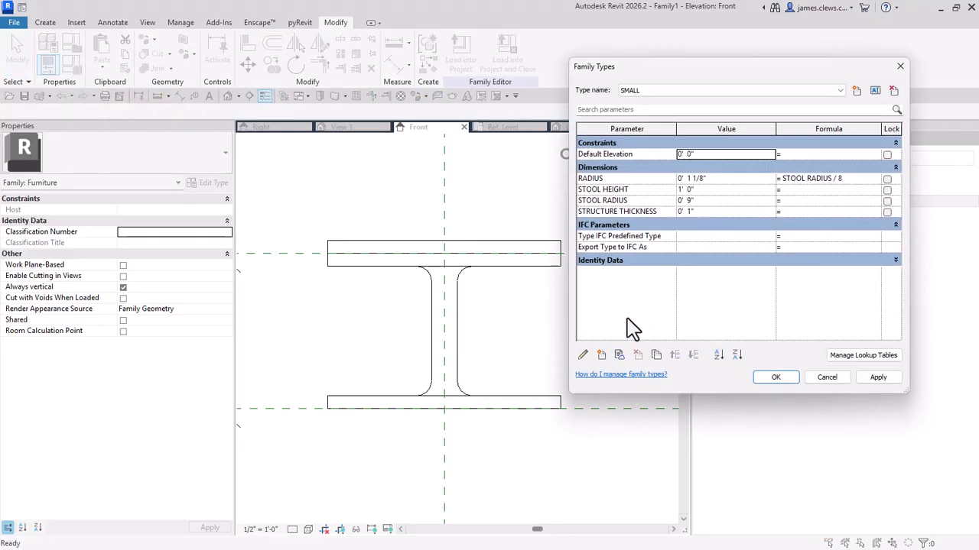
click(602, 355)
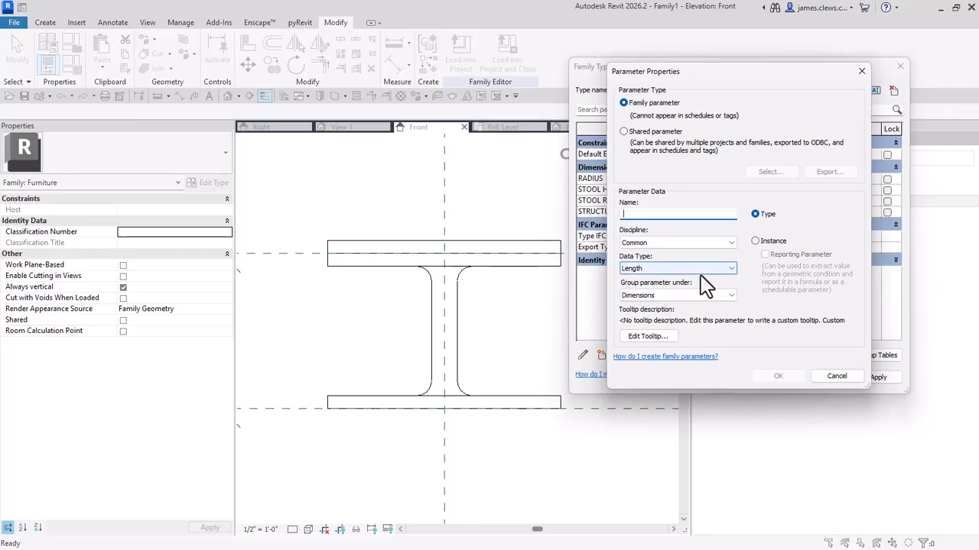
click(731, 271)
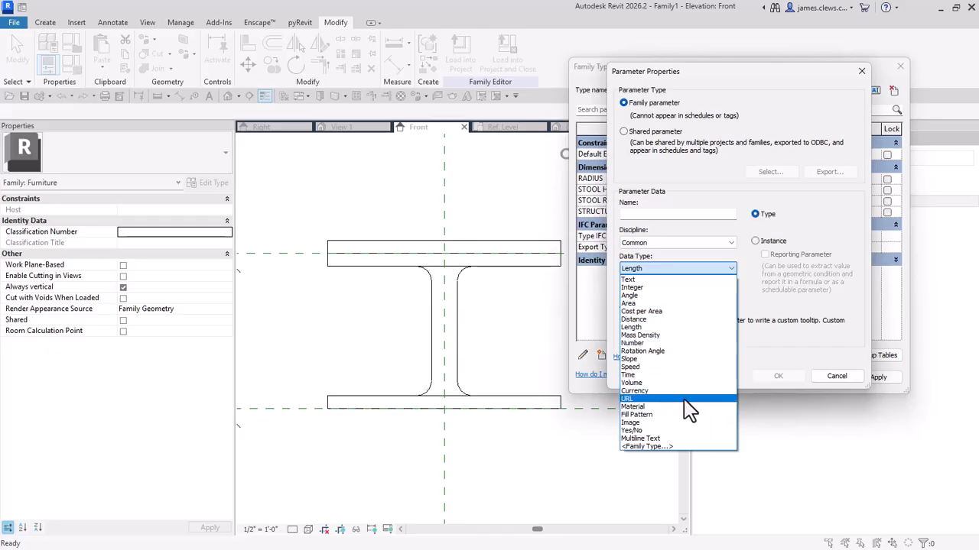
click(635, 408)
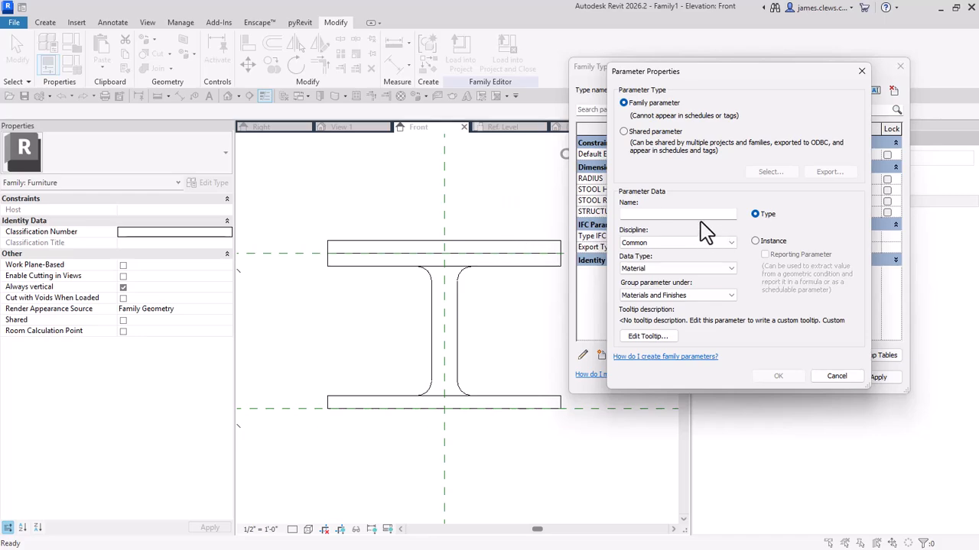
click(656, 214)
text(CUSHION)
click(778, 376)
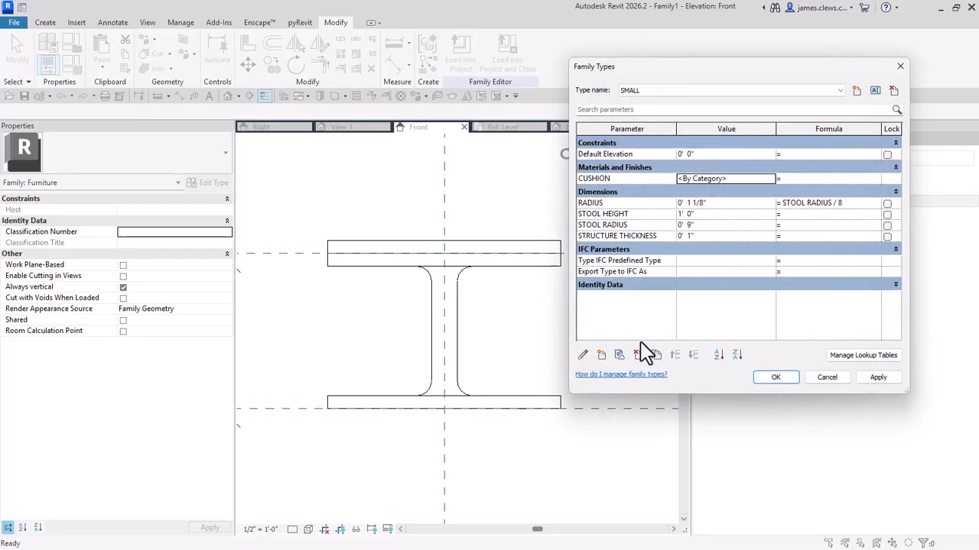
Step: Add a second family type parameter named SUPPORT with the Material data type, grouped under Materials and Finishes
click(601, 354)
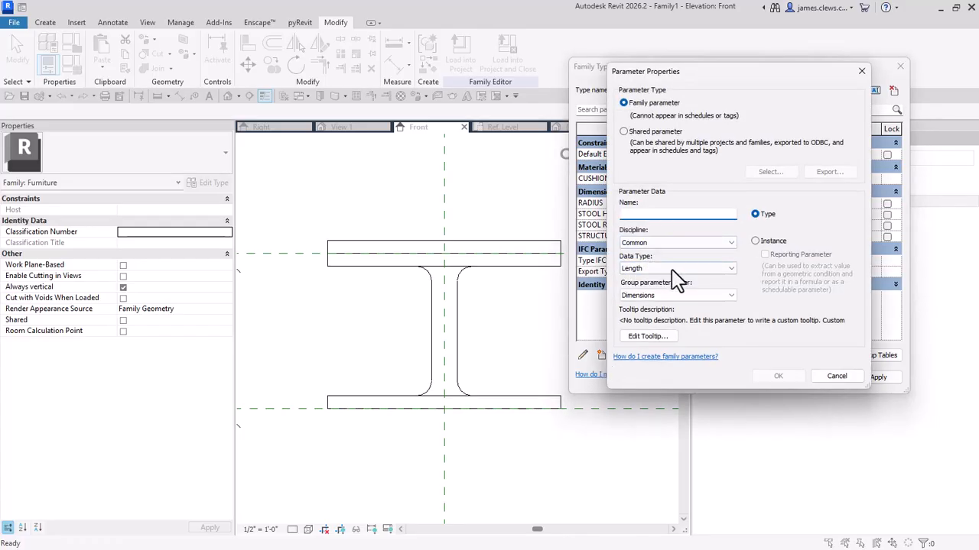
click(719, 269)
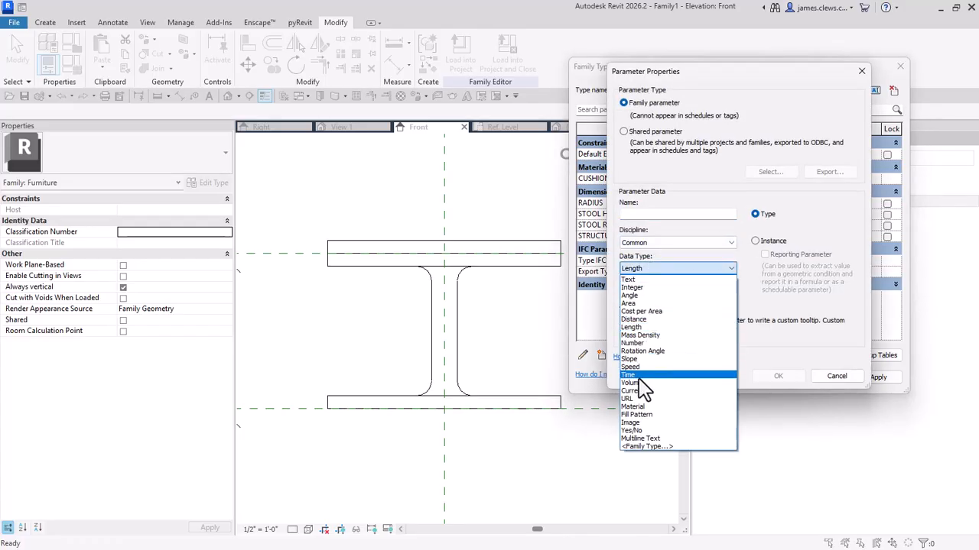
click(630, 407)
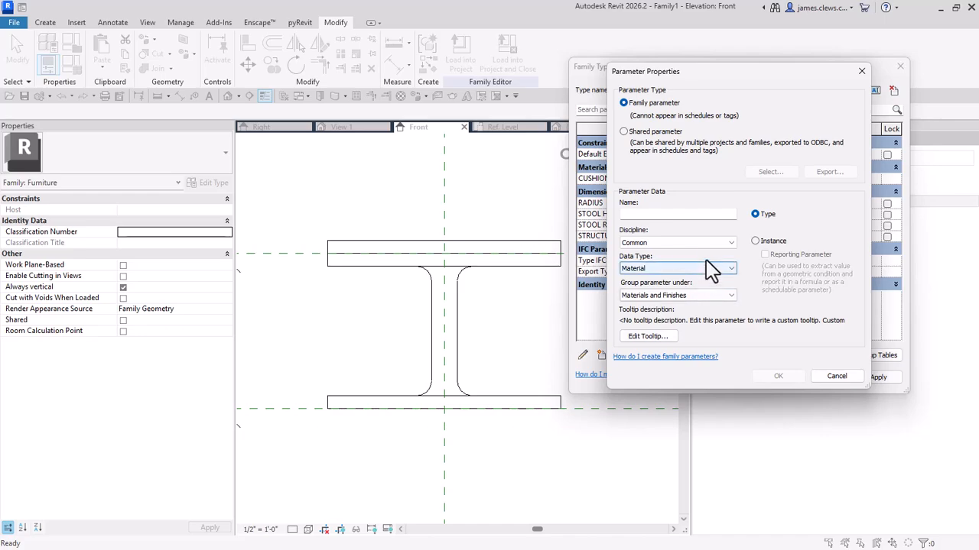
click(637, 214)
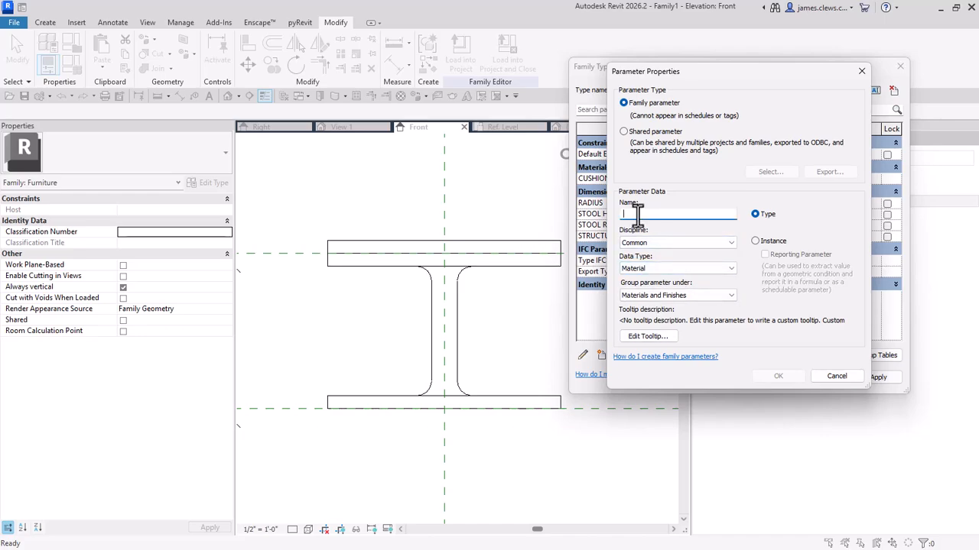
text(SUPPORT)
click(774, 376)
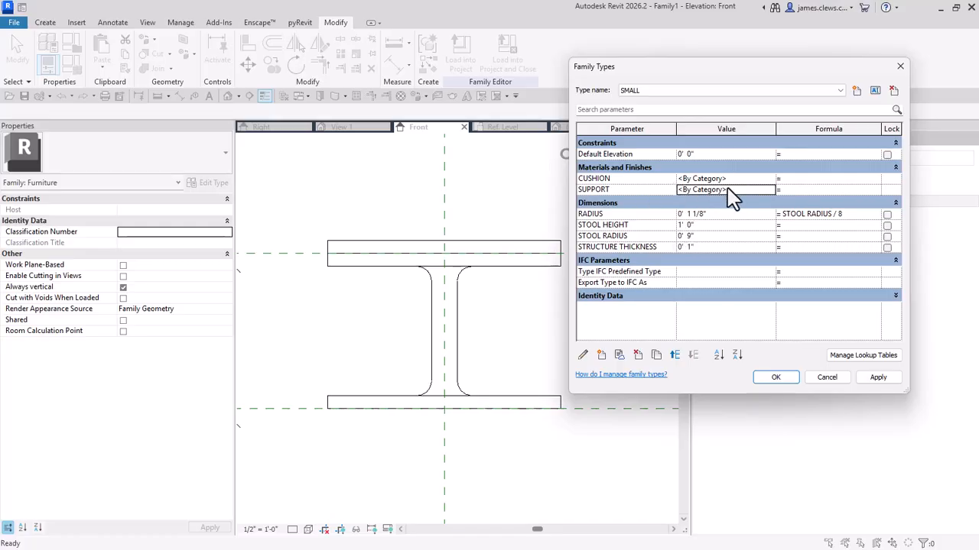
Step: Open the material choice for the SMALL type's CUSHION parameter and search the materials for FABRIC
click(770, 190)
click(769, 188)
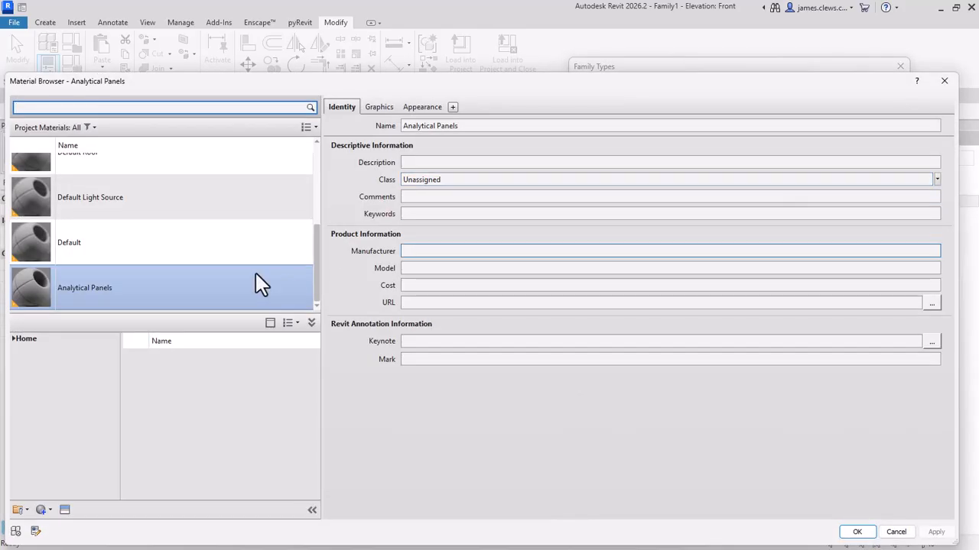
scroll(191, 229, up, 1)
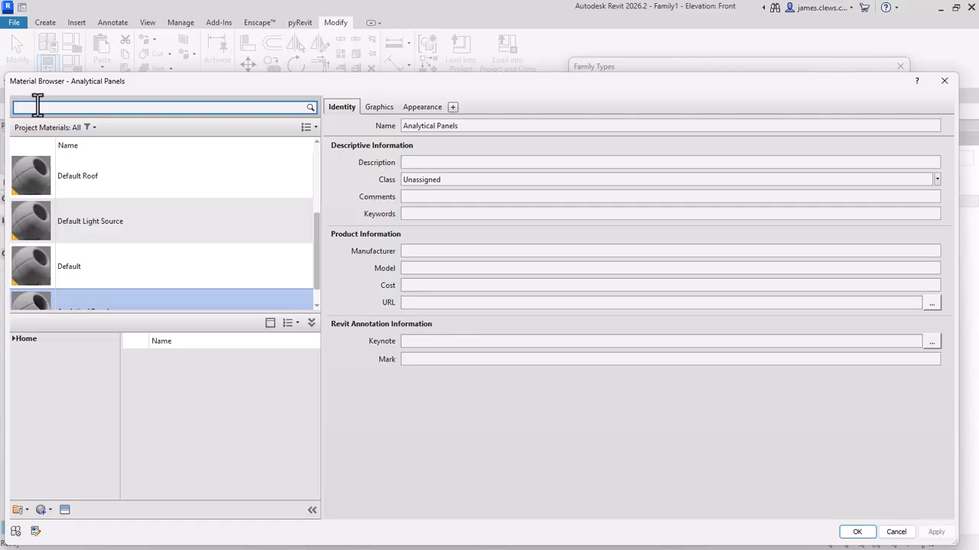
click(37, 107)
text(FABRIC)
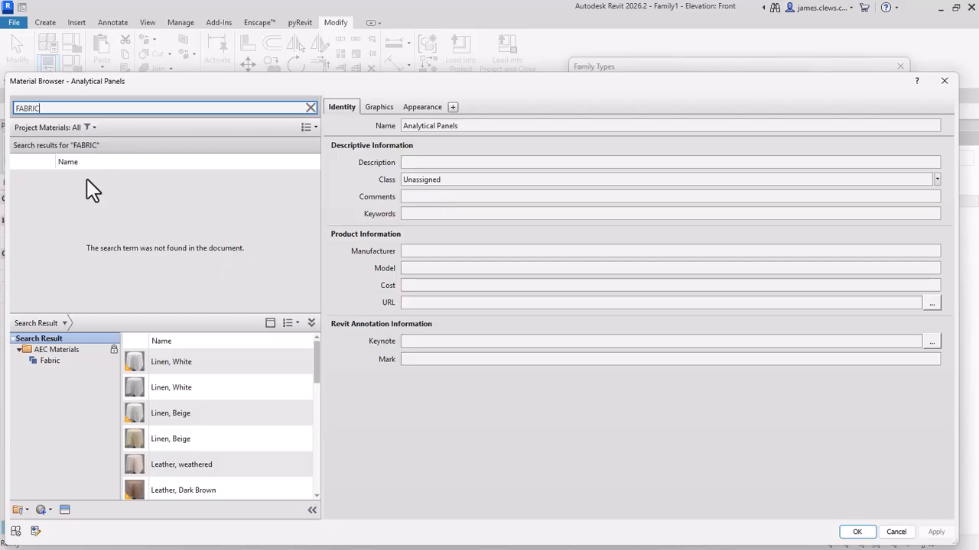
Step: Add Leather, Dark Brown from the AEC Materials library to the family and assign it to the SMALL type's CUSHION parameter
scroll(157, 367, down, 3)
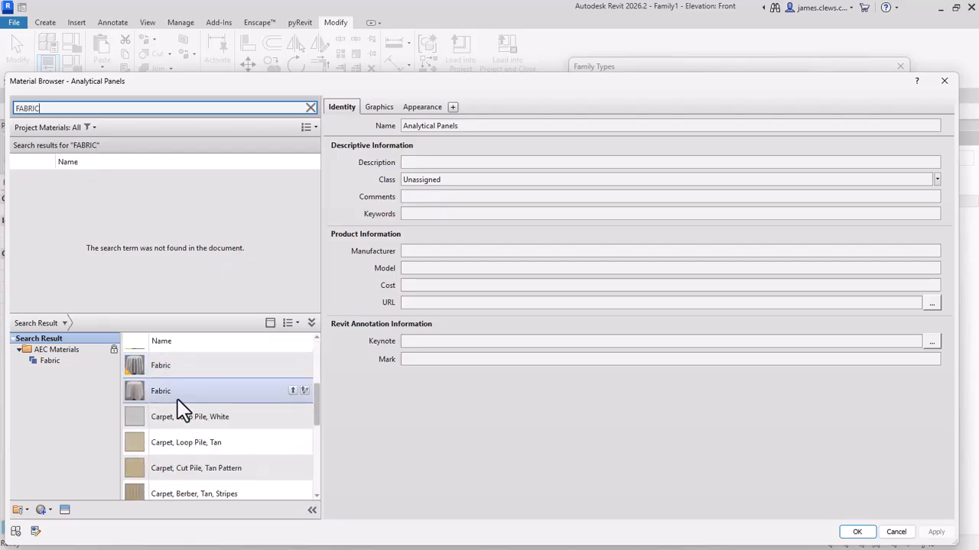
scroll(184, 416, down, 3)
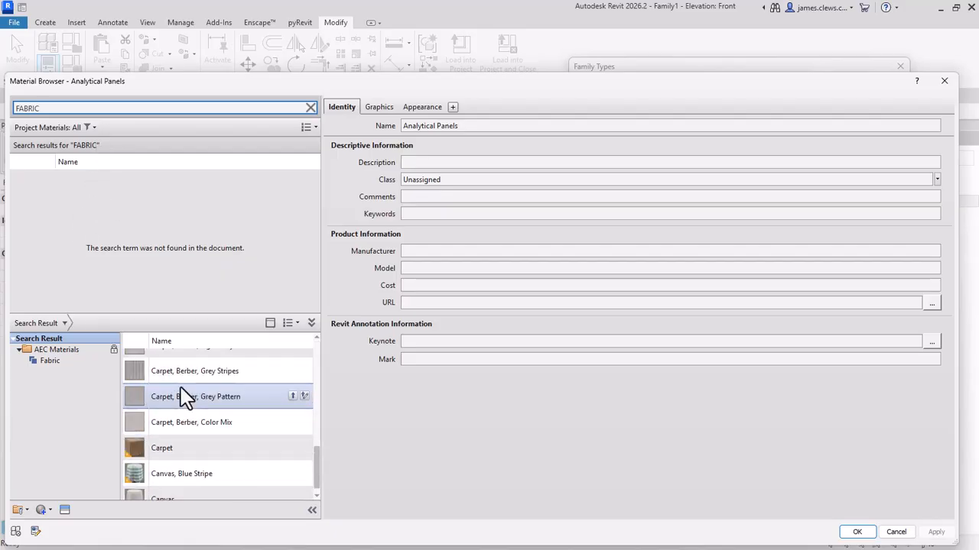
scroll(195, 430, up, 6)
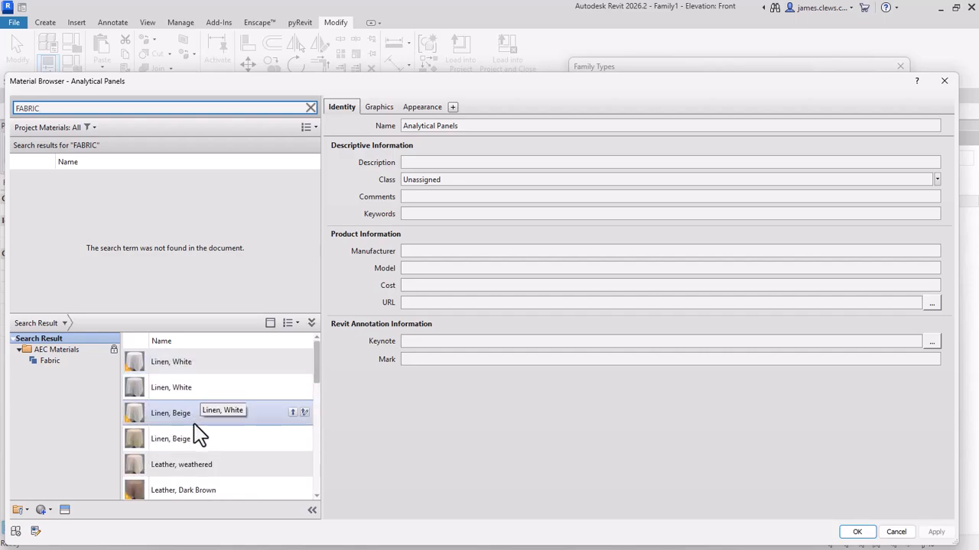
scroll(201, 382, down, 3)
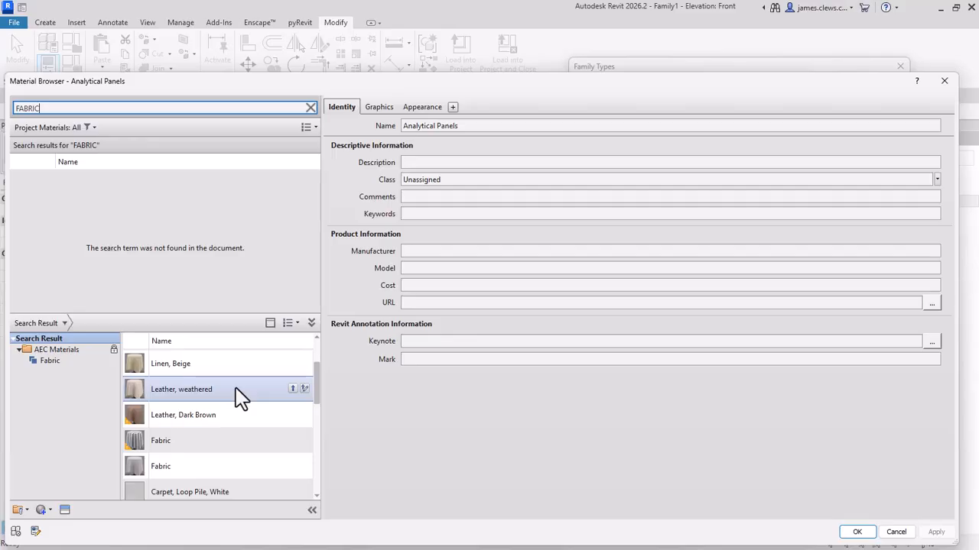
scroll(225, 387, down, 3)
scroll(222, 385, up, 3)
click(171, 419)
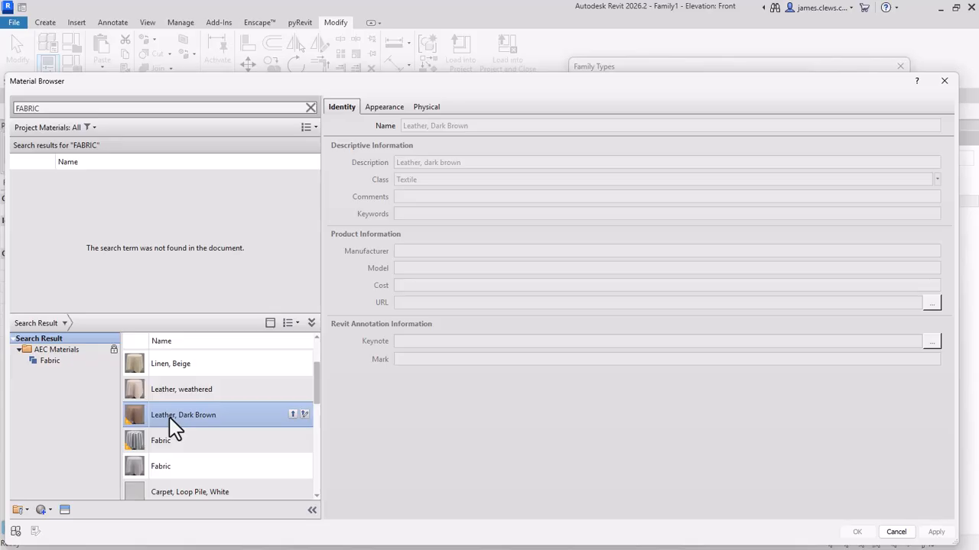
double_click(170, 418)
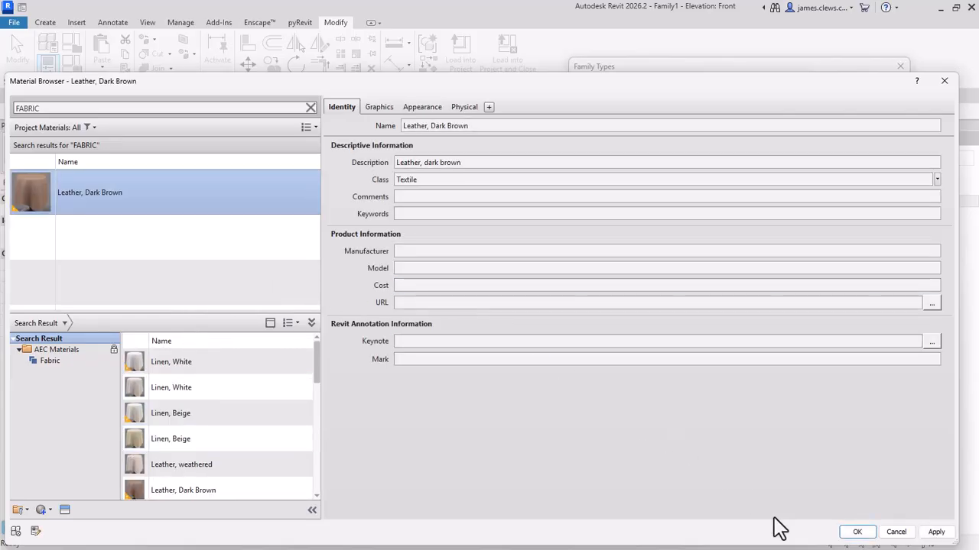
click(857, 532)
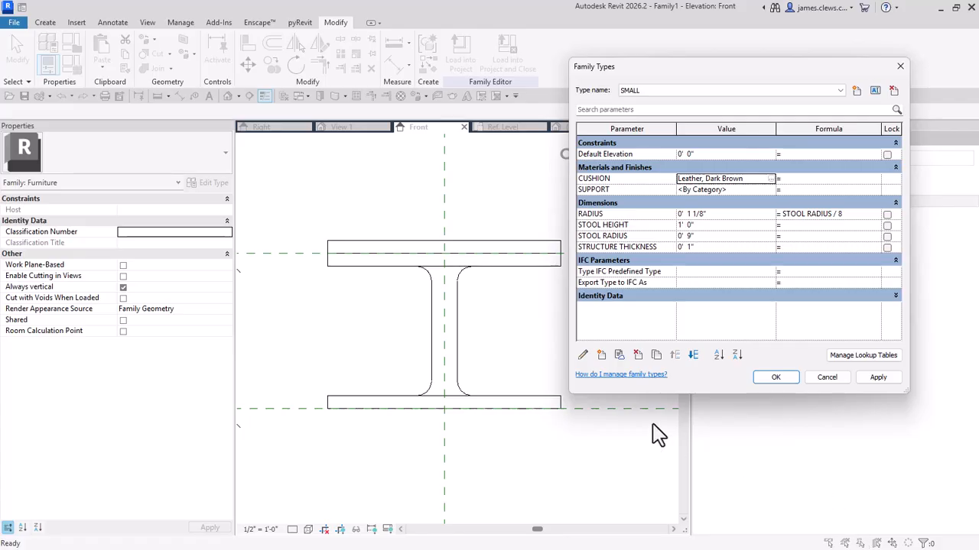
Step: Search the materials for STEEL, assign Steel, Paint Finish, Red to the SMALL type's SUPPORT parameter and accept the family types
click(769, 190)
click(770, 189)
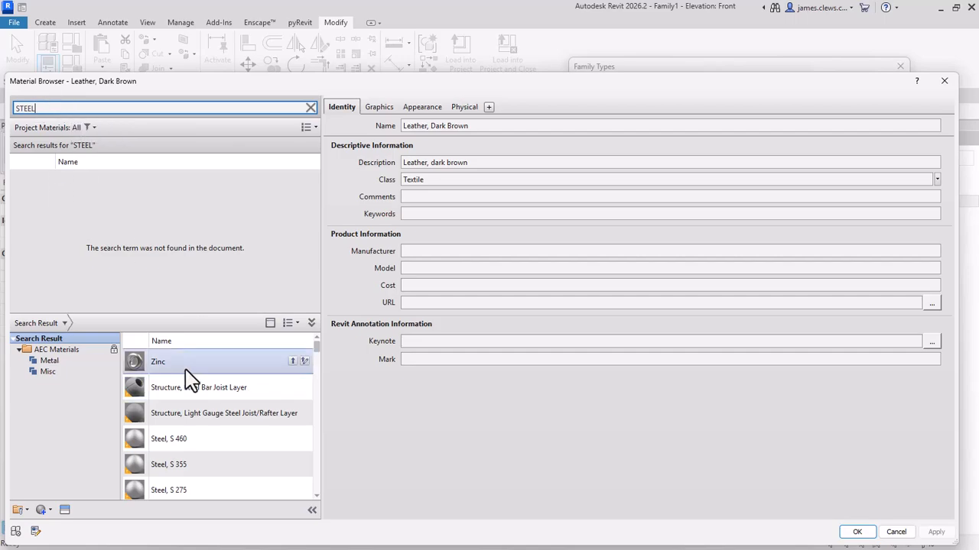
scroll(186, 379, down, 3)
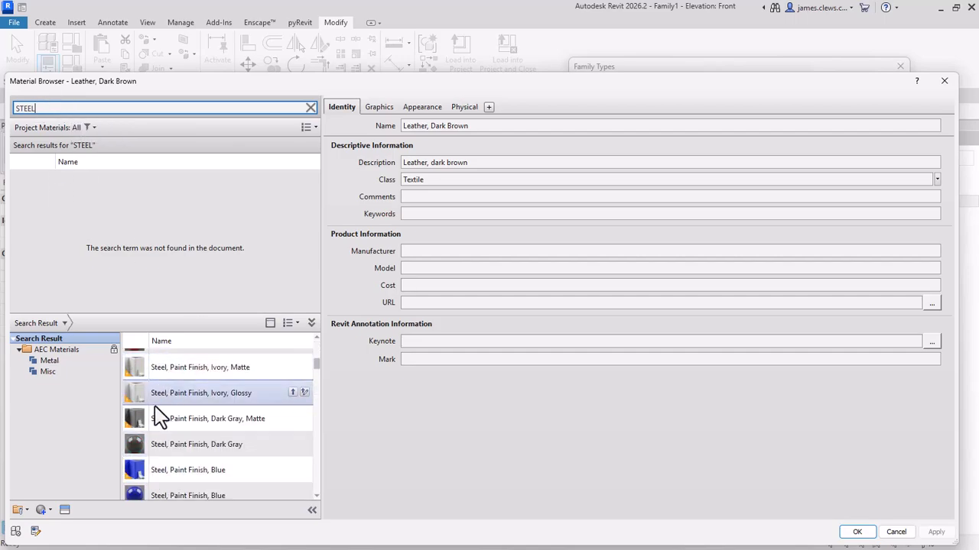
scroll(164, 409, up, 1)
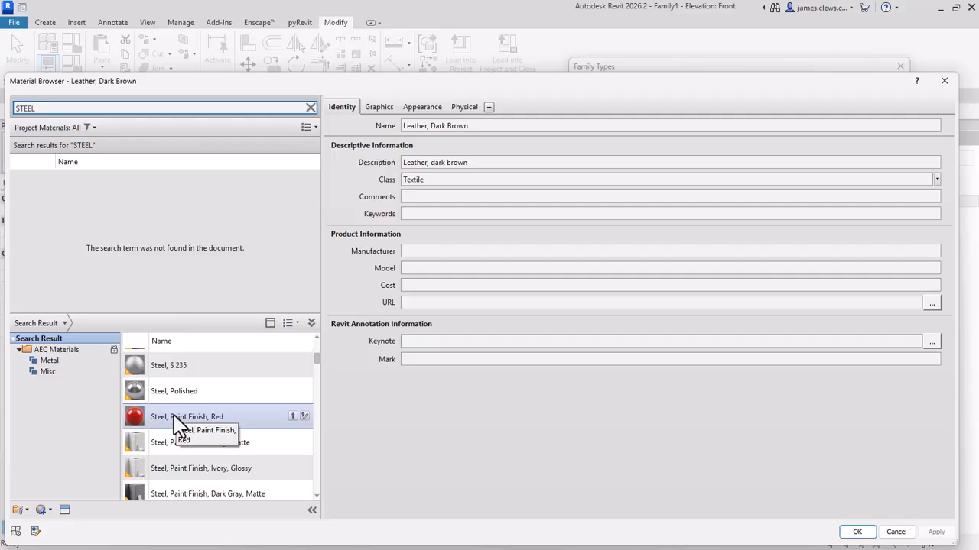
click(176, 419)
double_click(176, 420)
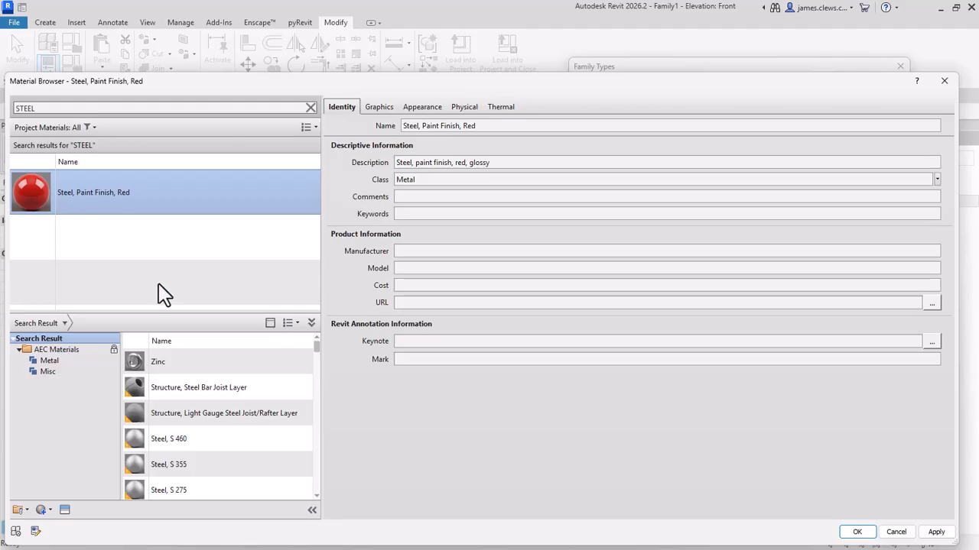
click(858, 533)
click(775, 378)
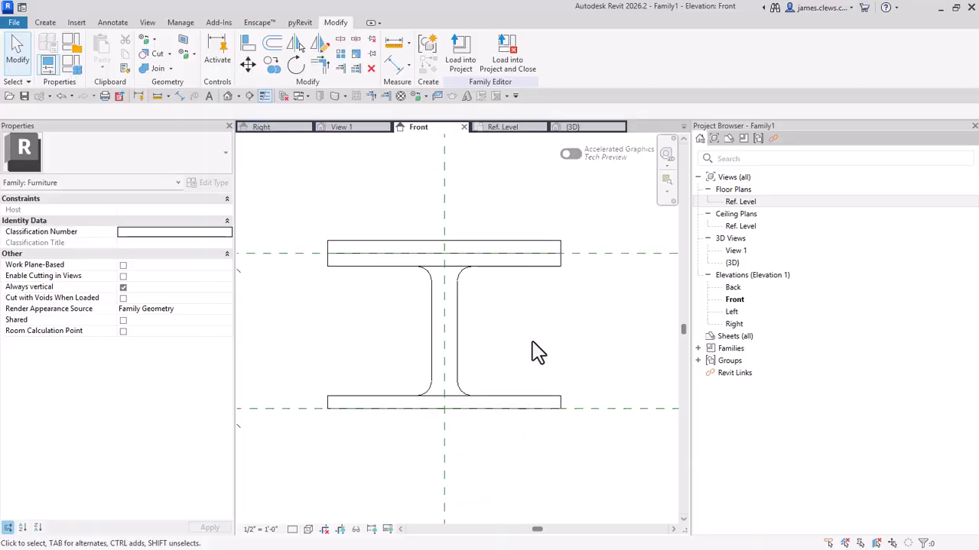
Step: Set the Front elevation's visual style to Realistic
click(308, 529)
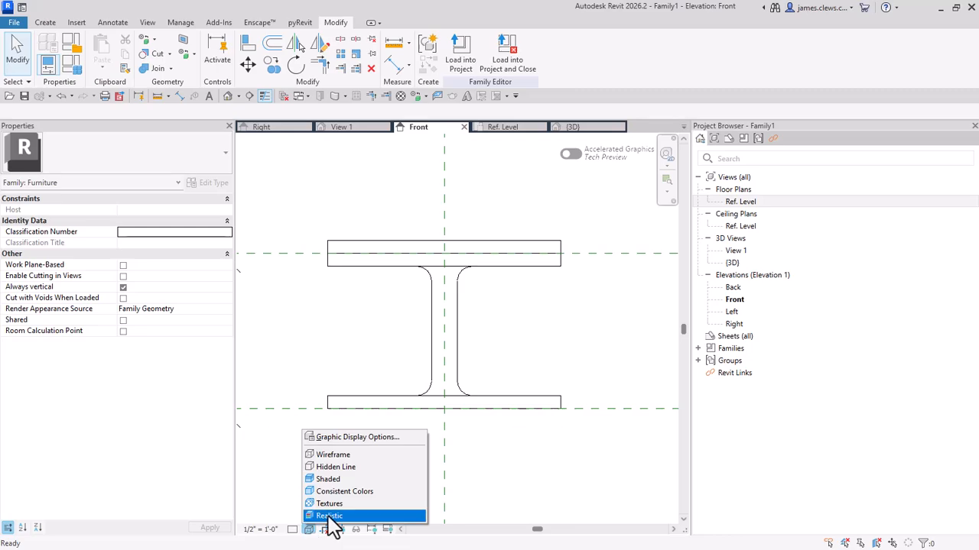
click(330, 516)
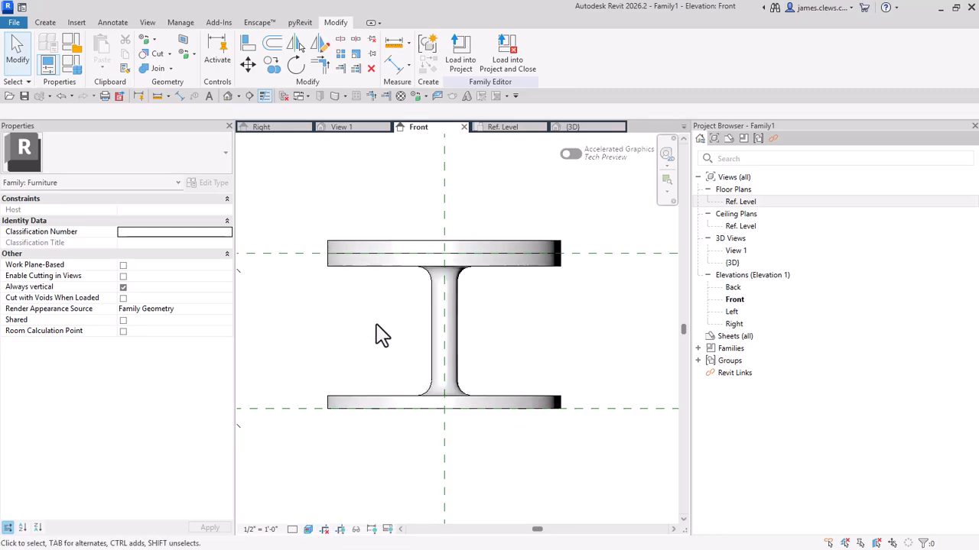
scroll(379, 323, up, 1)
middle_drag(405, 344, 418, 351)
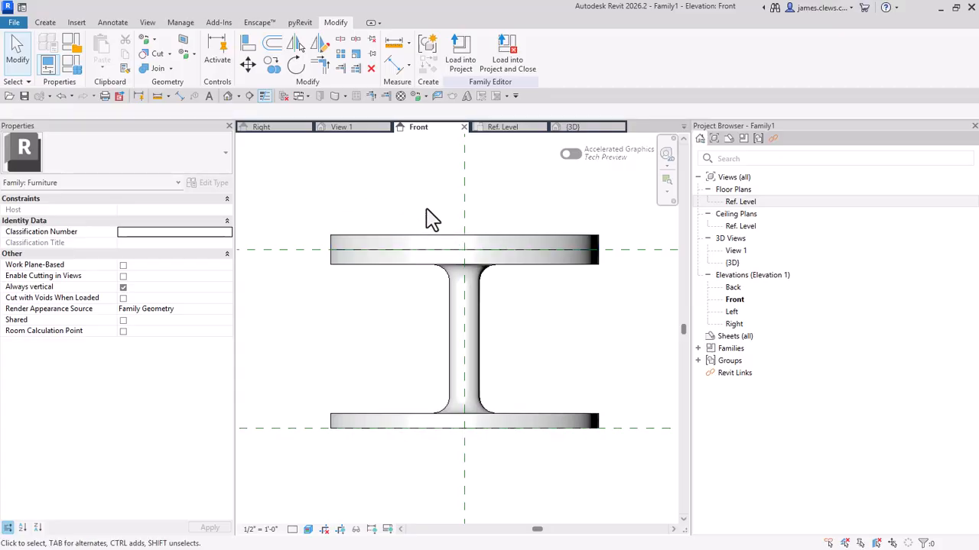
Step: Make MEDIUM the current family type and assign Leather, Dark Brown to its CUSHION parameter
click(78, 68)
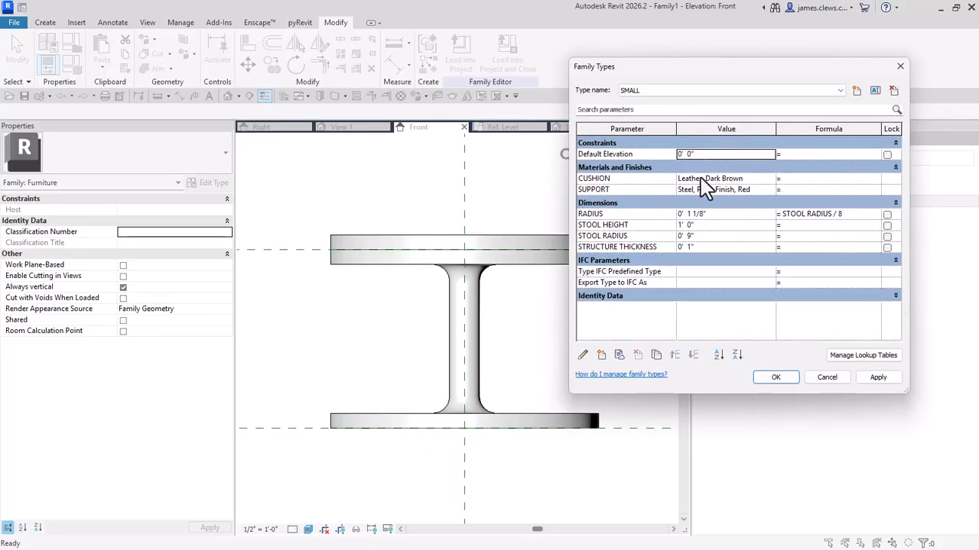
click(675, 92)
click(641, 102)
click(771, 180)
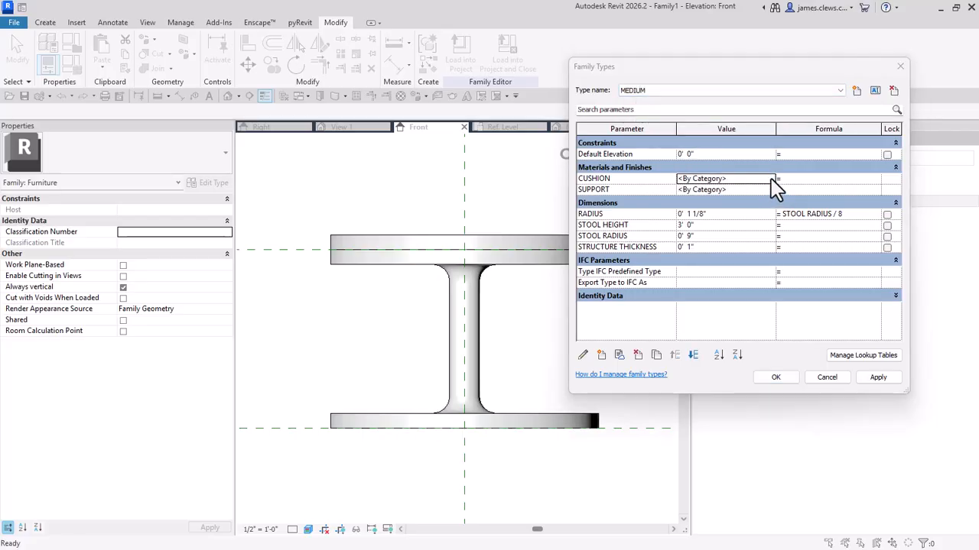
click(769, 180)
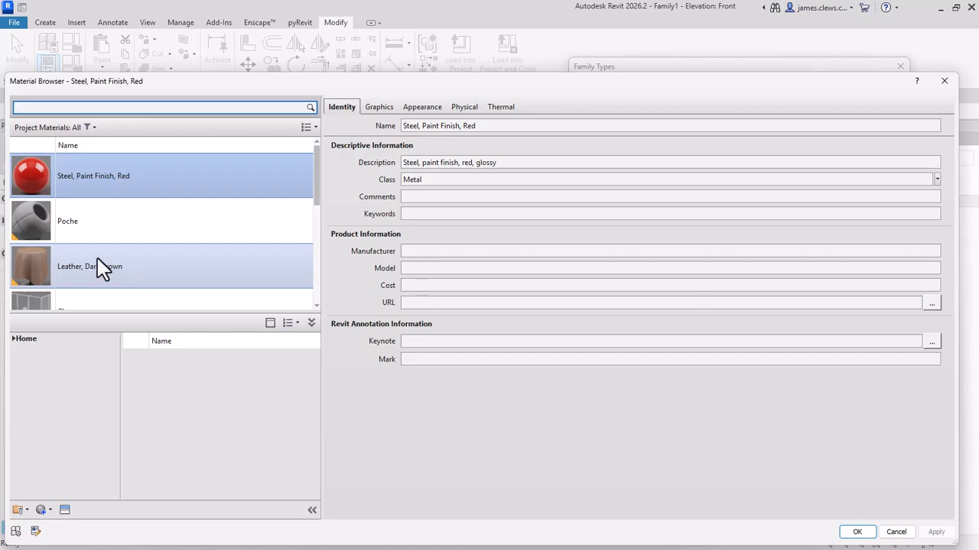
double_click(82, 275)
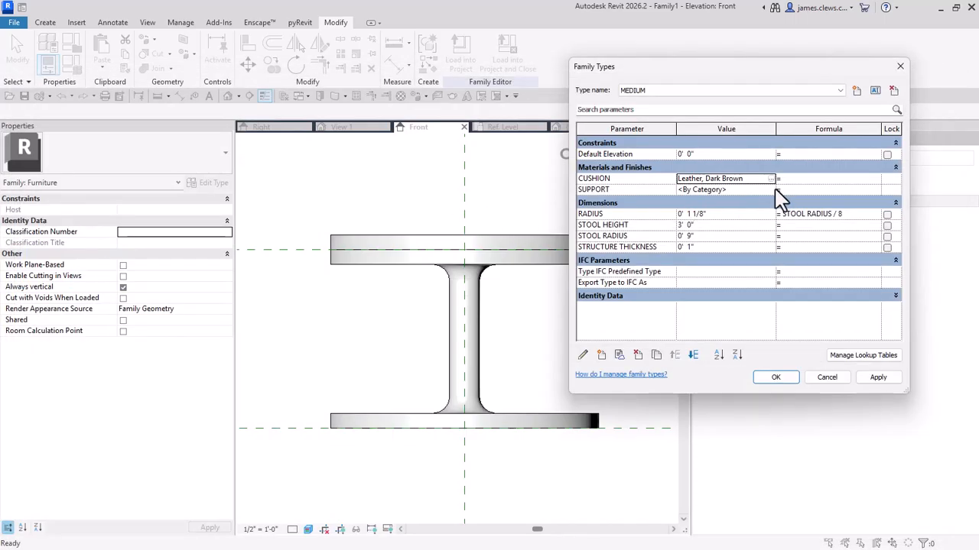
Step: Assign Steel, Paint Finish, Red to the MEDIUM type's SUPPORT parameter
click(771, 190)
click(770, 189)
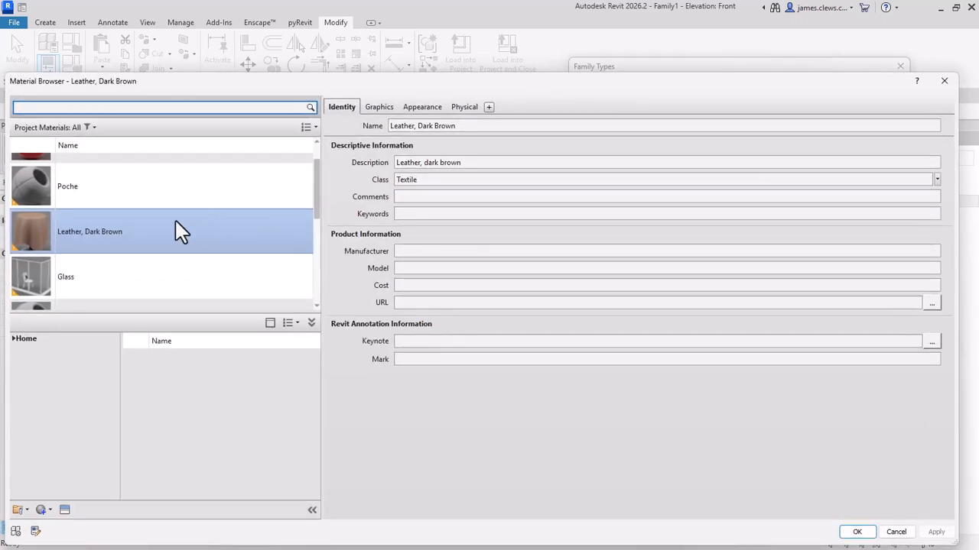
scroll(53, 212, up, 1)
double_click(57, 179)
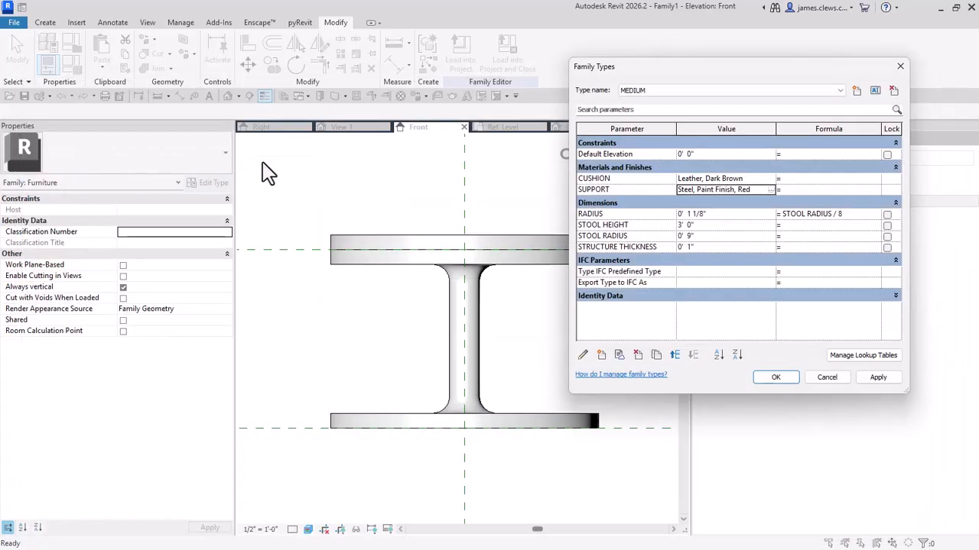
Step: Make TALL the current family type and assign Leather, Dark Brown to its CUSHION parameter
click(680, 92)
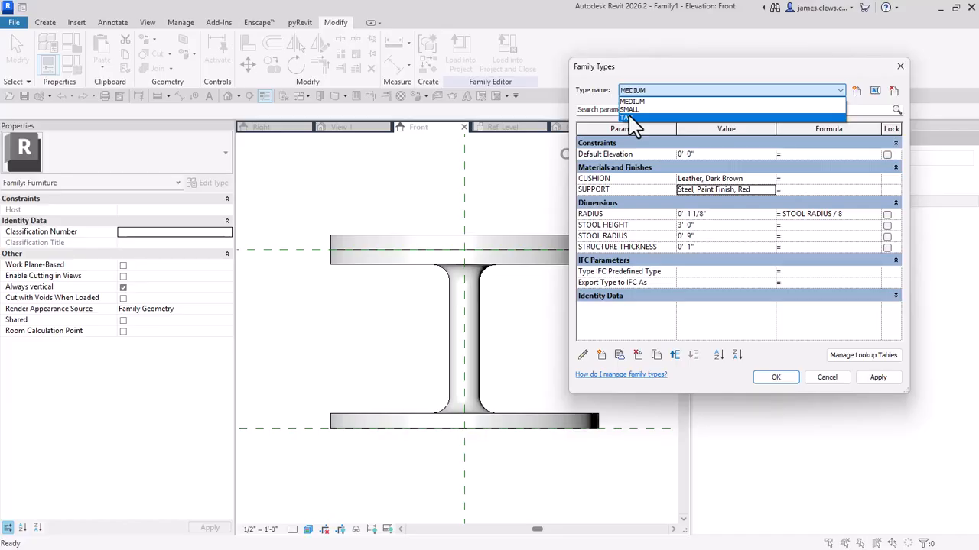
click(631, 118)
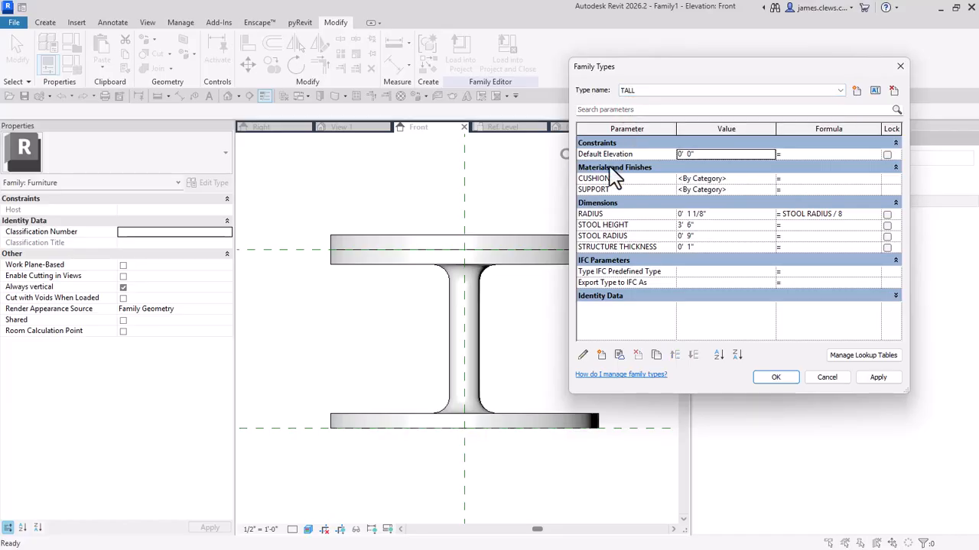
click(769, 178)
click(770, 178)
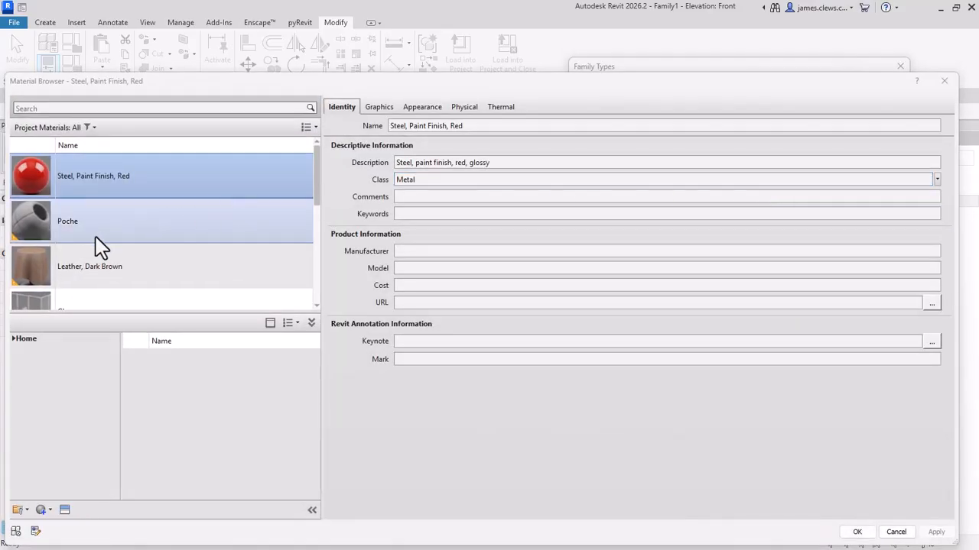
double_click(76, 272)
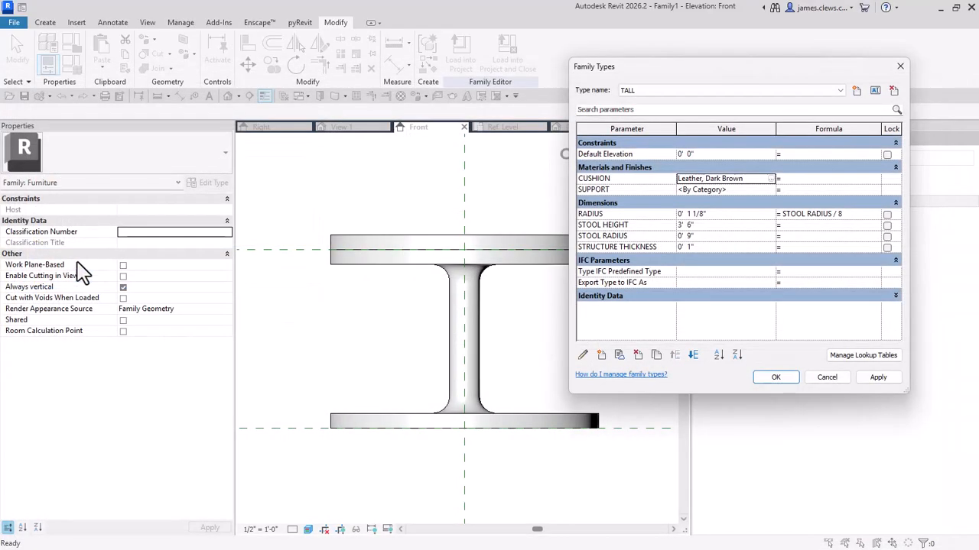
Step: Assign Steel, Paint Finish, Red to the TALL type's SUPPORT parameter and accept the family types
click(771, 190)
click(771, 189)
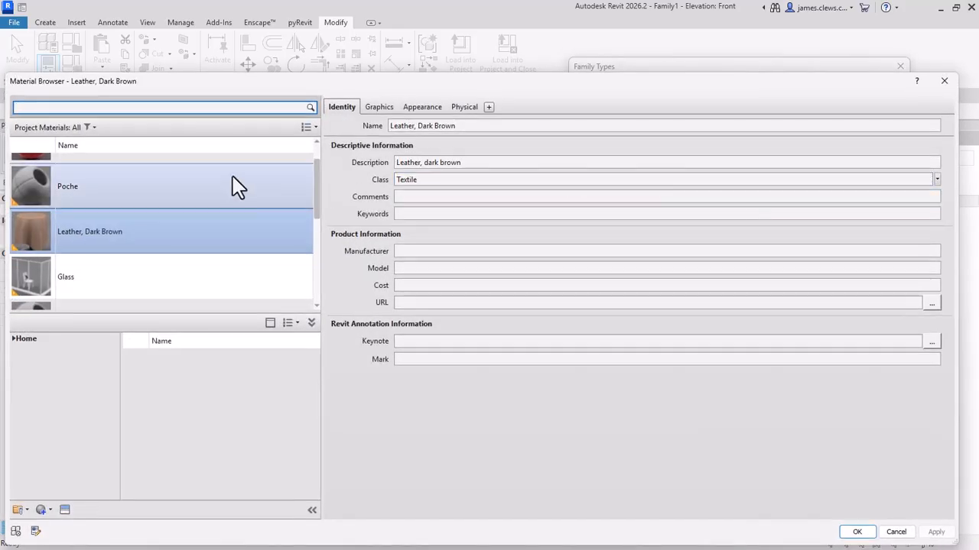
scroll(107, 161, up, 1)
double_click(63, 188)
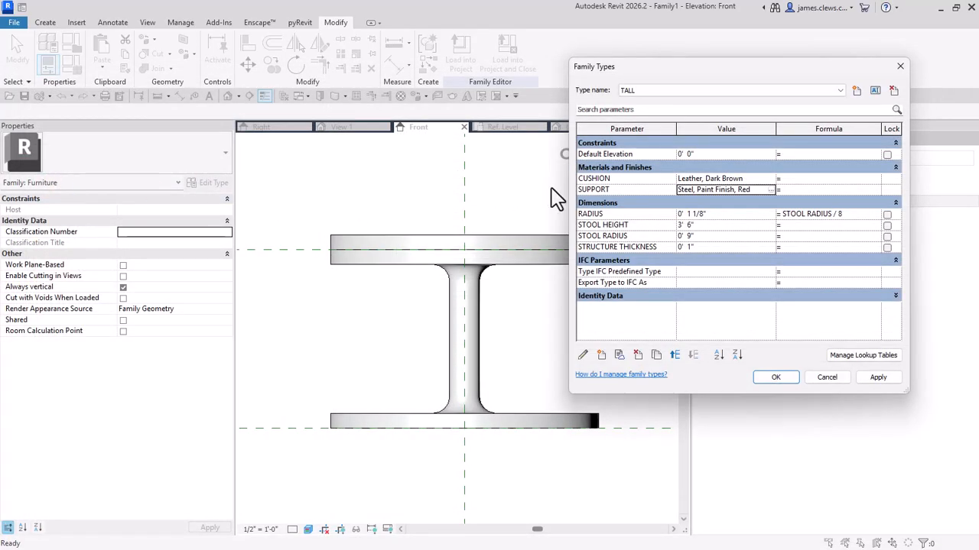
click(776, 378)
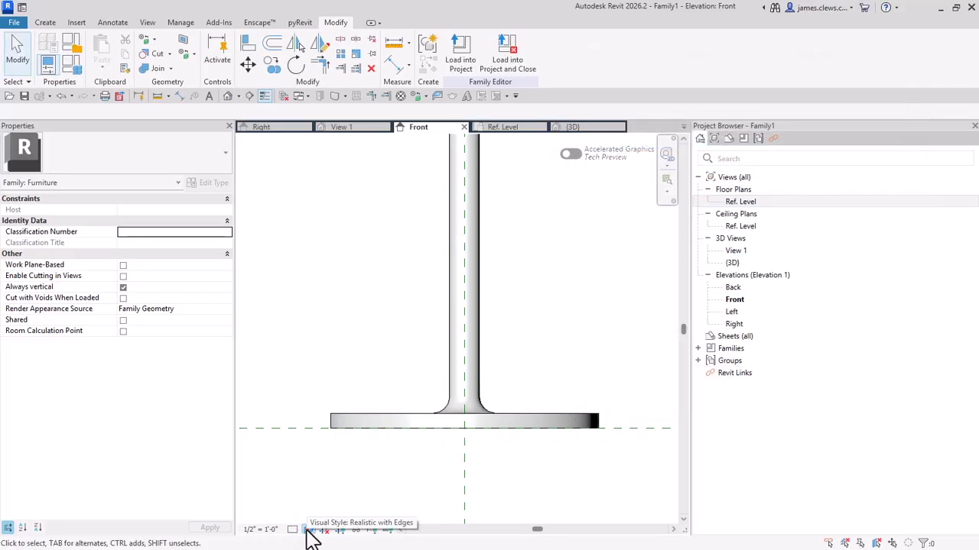
Step: Set the Front elevation's visual style to Realistic and inspect the whole stool
click(309, 529)
click(310, 528)
click(310, 528)
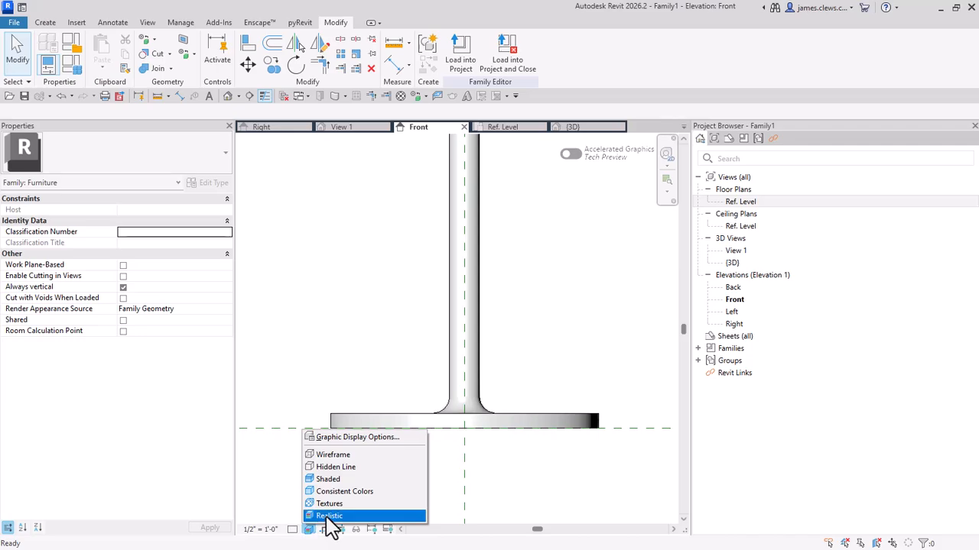
click(329, 516)
scroll(390, 308, down, 2)
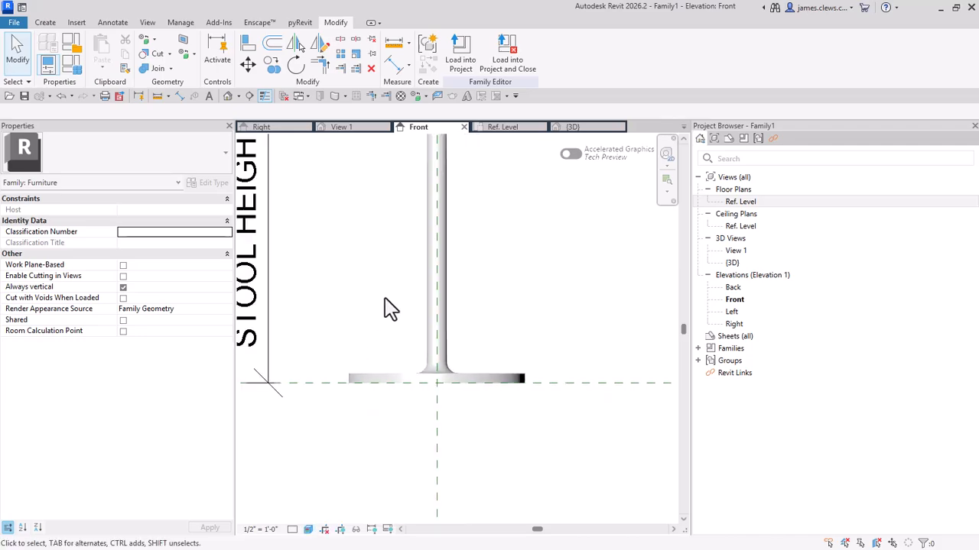
middle_drag(385, 299, 415, 412)
scroll(406, 351, down, 1)
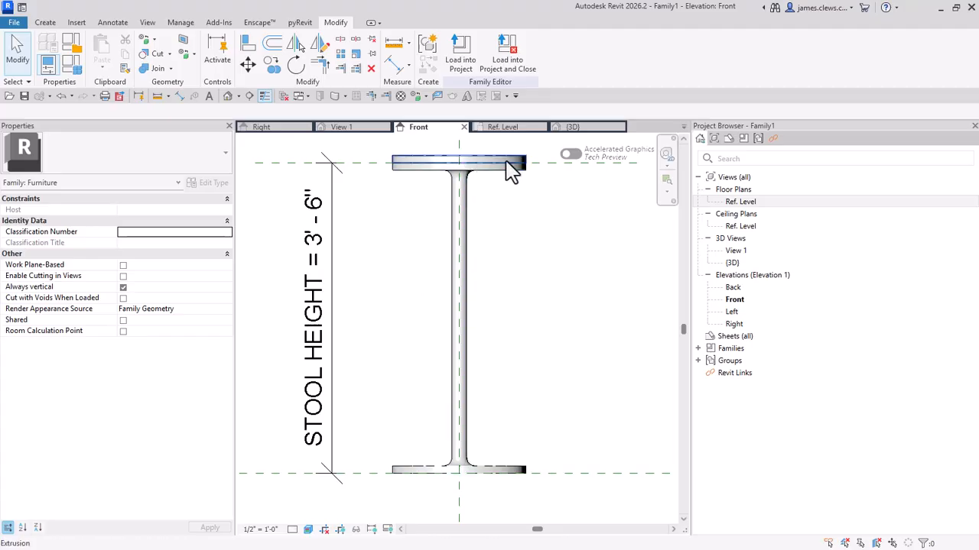
scroll(413, 277, down, 1)
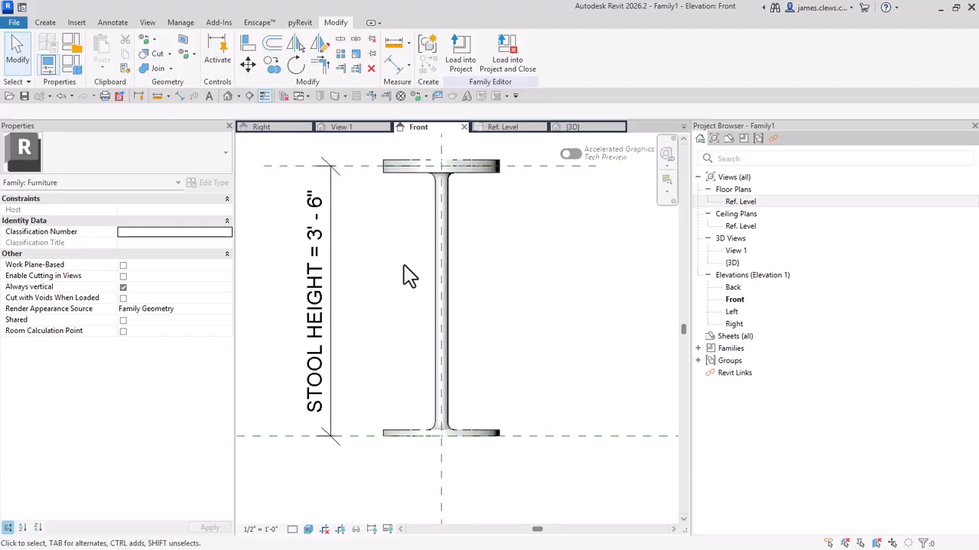
middle_drag(410, 292, 413, 306)
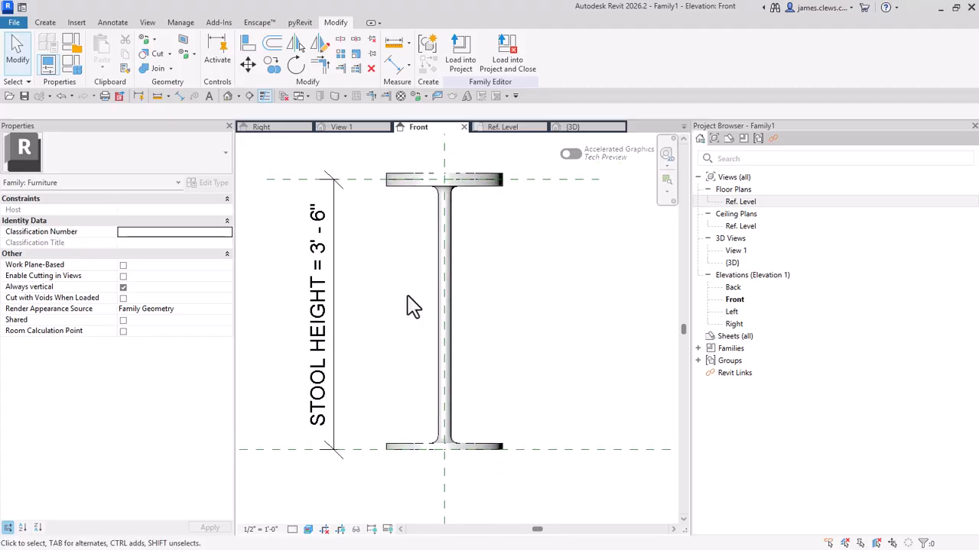
scroll(413, 295, down, 2)
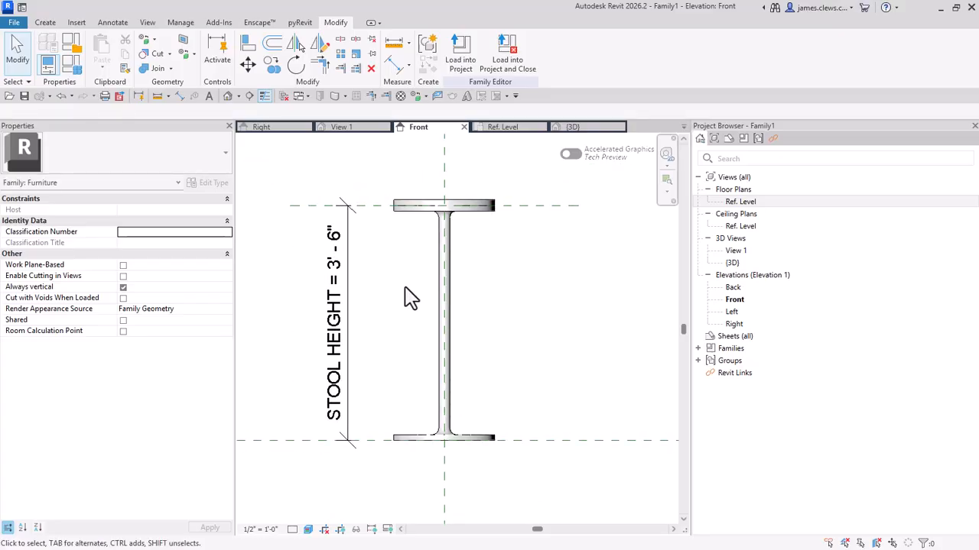
Step: Open the INTERIOR project alongside the stool family and return to the family's Front elevation
click(14, 24)
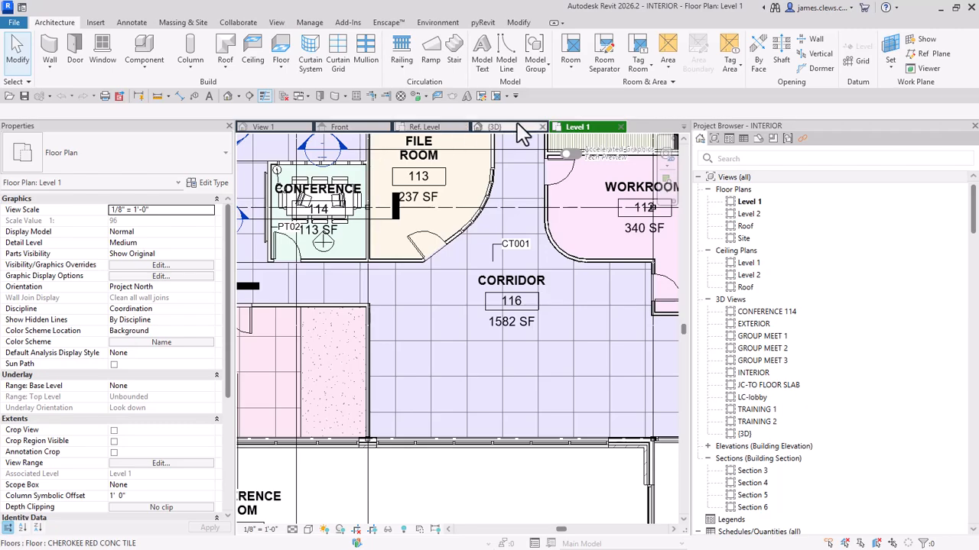
click(350, 129)
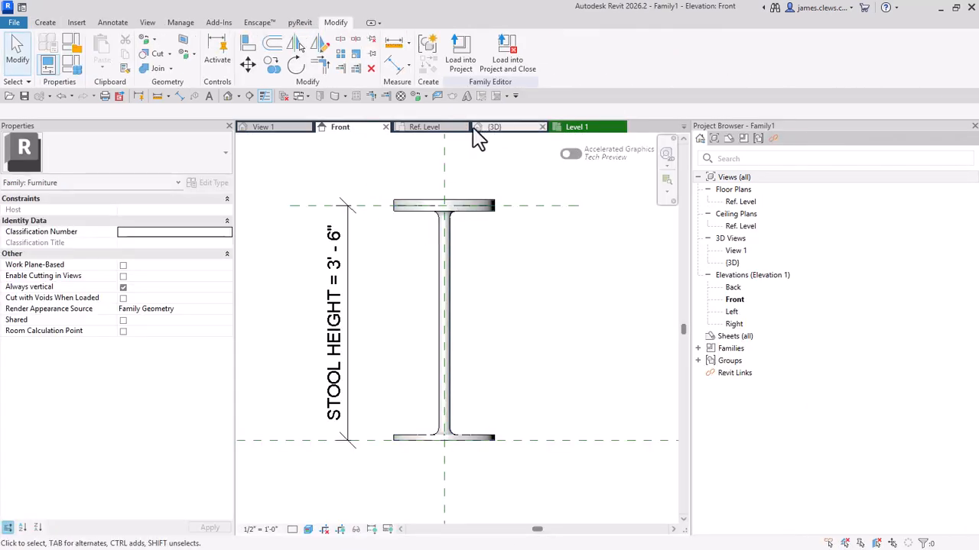
click(507, 60)
click(511, 60)
Step: Save the family as JCC-BAR STOOL-V2 in the UCB_PROJECT-JC folder
click(16, 23)
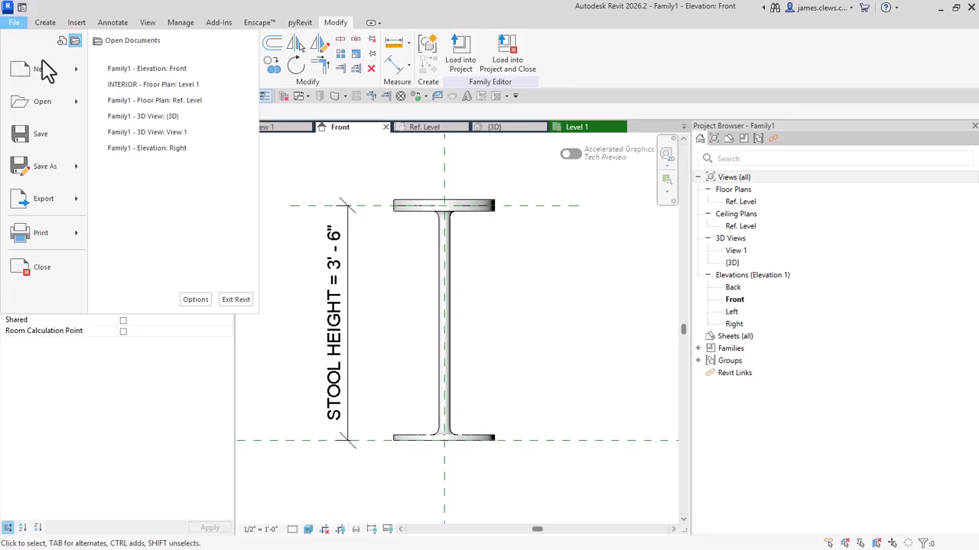
mouse_move(61, 170)
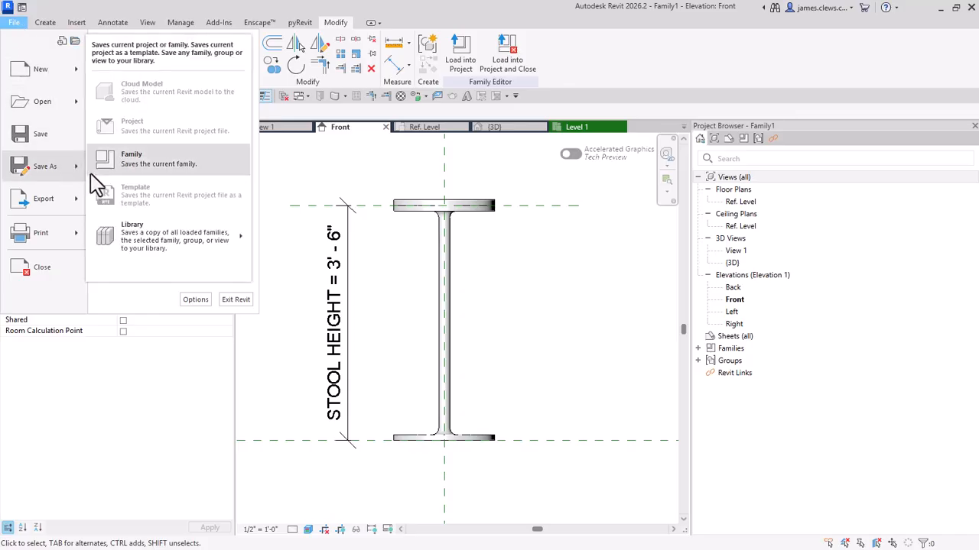
click(147, 163)
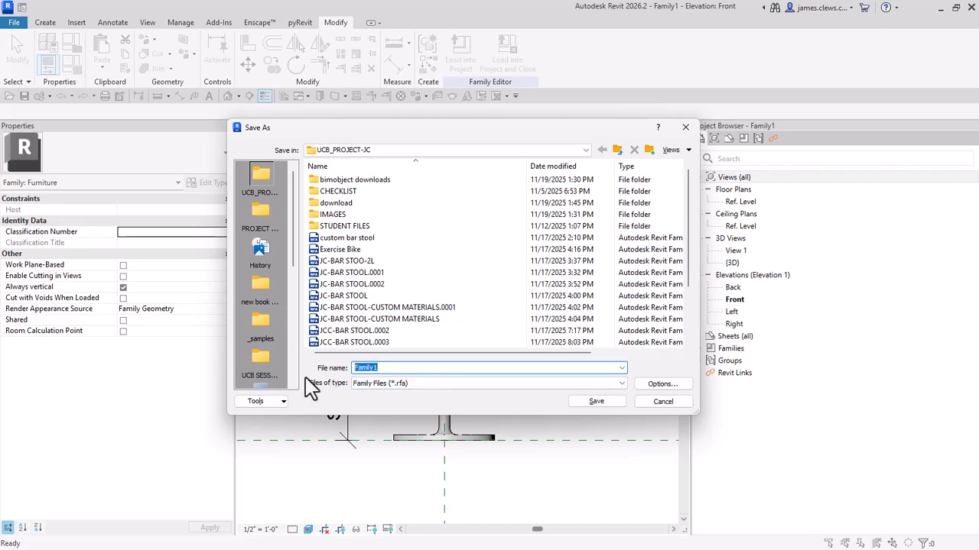
text(J)
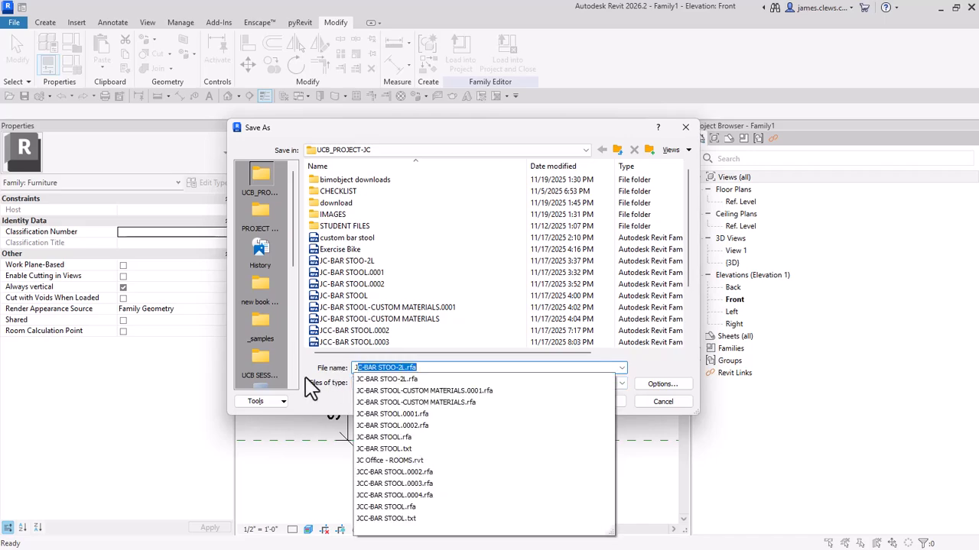
text(CC)
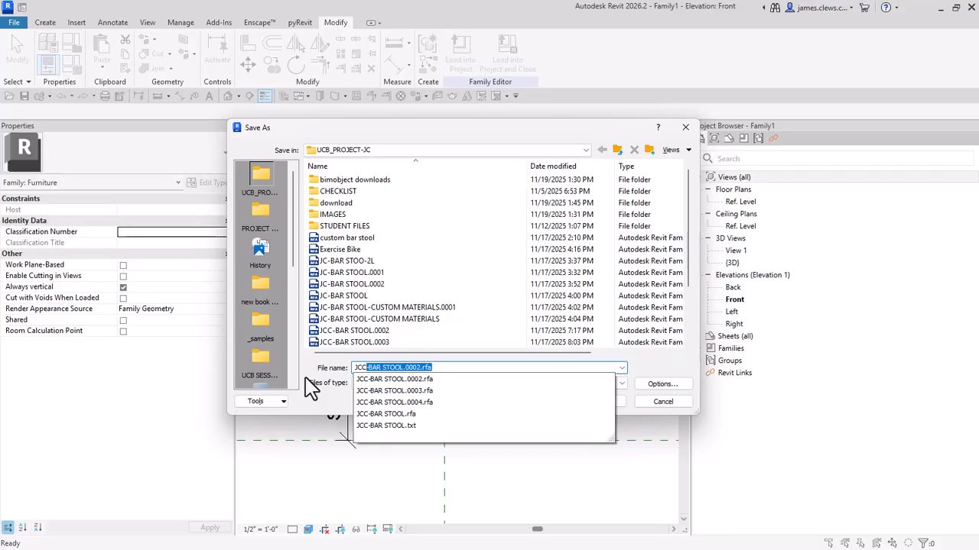
text(-BAR STEEL)
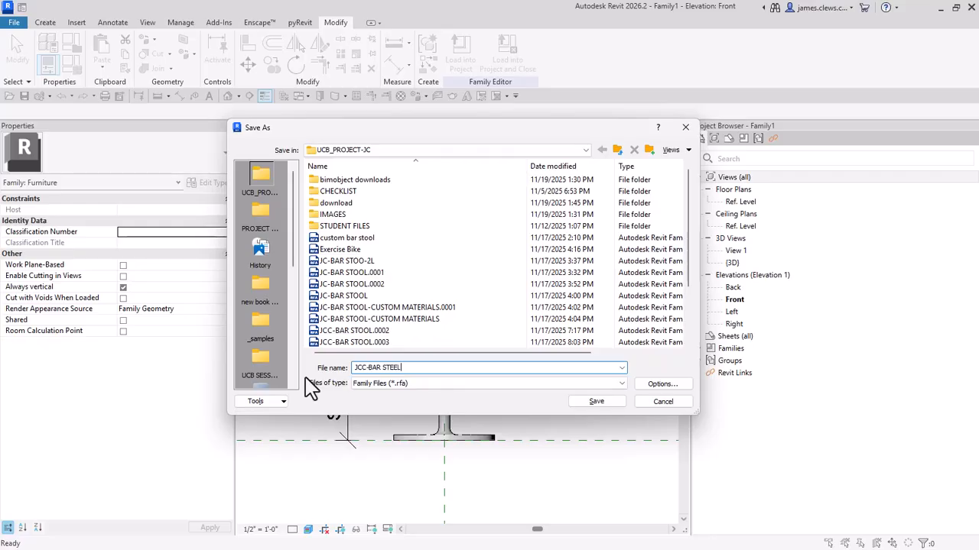
key(BackSpace)
key(BackSpace)
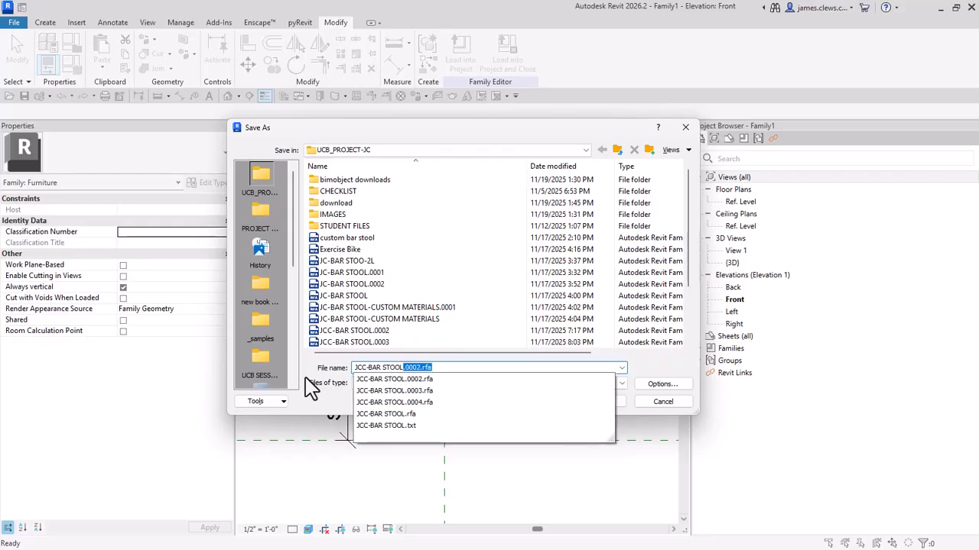
text(OOL)
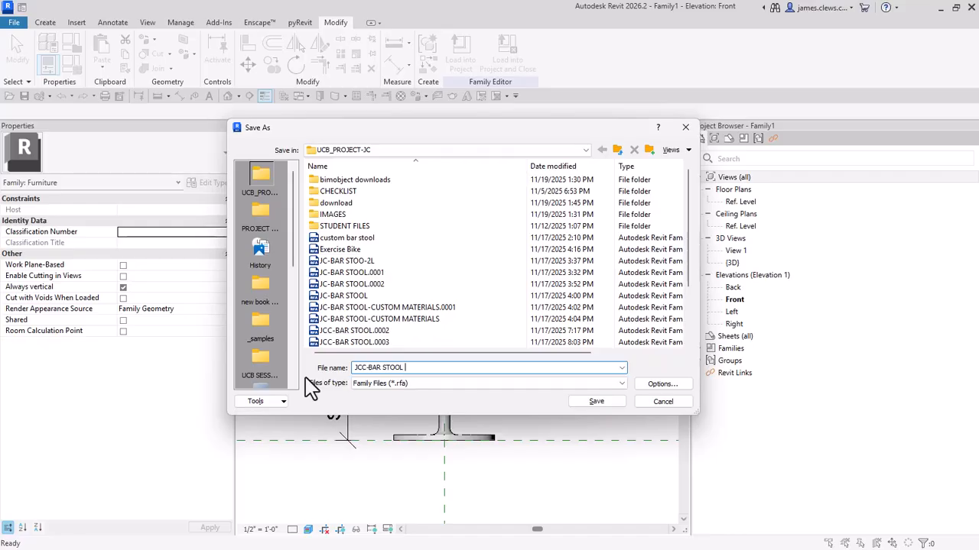
key(BackSpace)
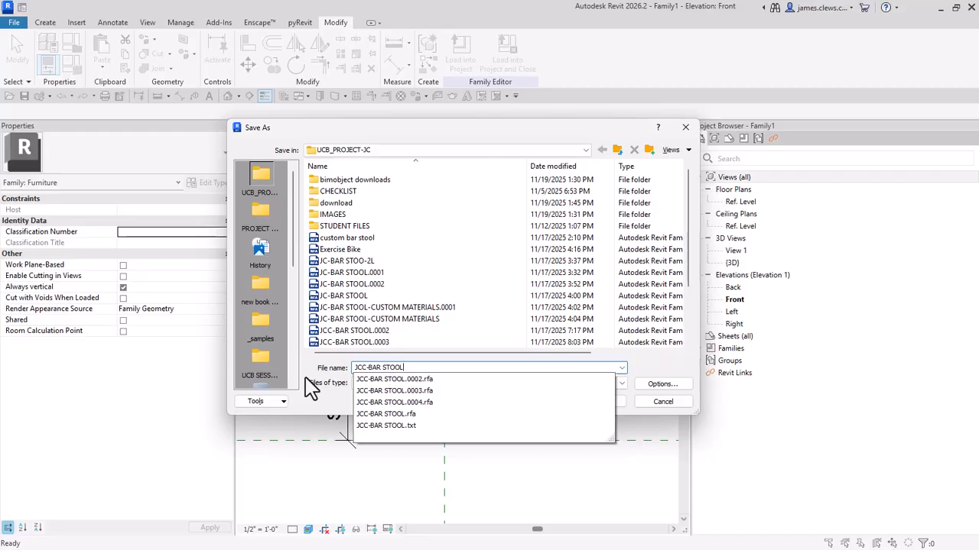
text(-V2)
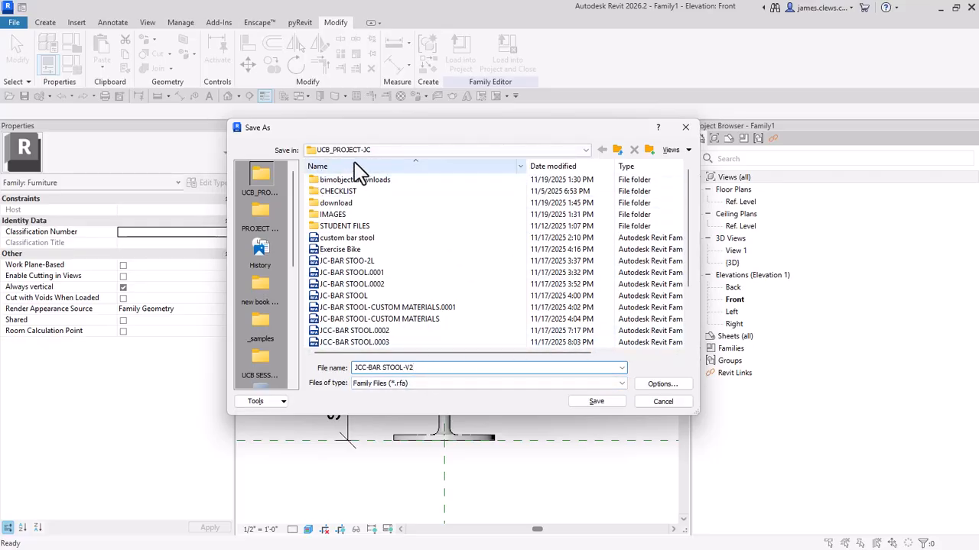
click(616, 409)
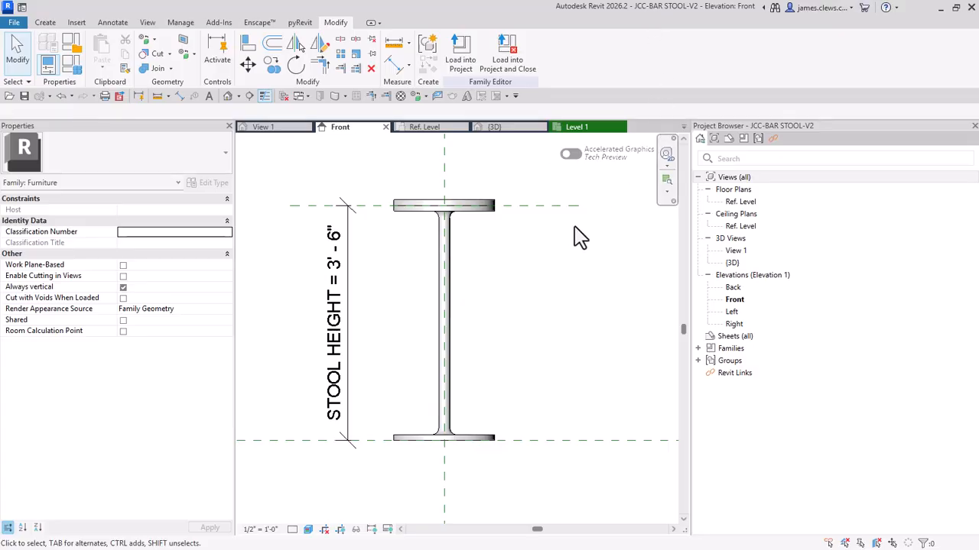
Step: Load the stool family into the INTERIOR project, closing the family, and place three TALL stools in a row in CORRIDOR 116 on Level 1
mouse_move(557, 260)
middle_down()
mouse_move(568, 270)
mouse_move(552, 265)
middle_up()
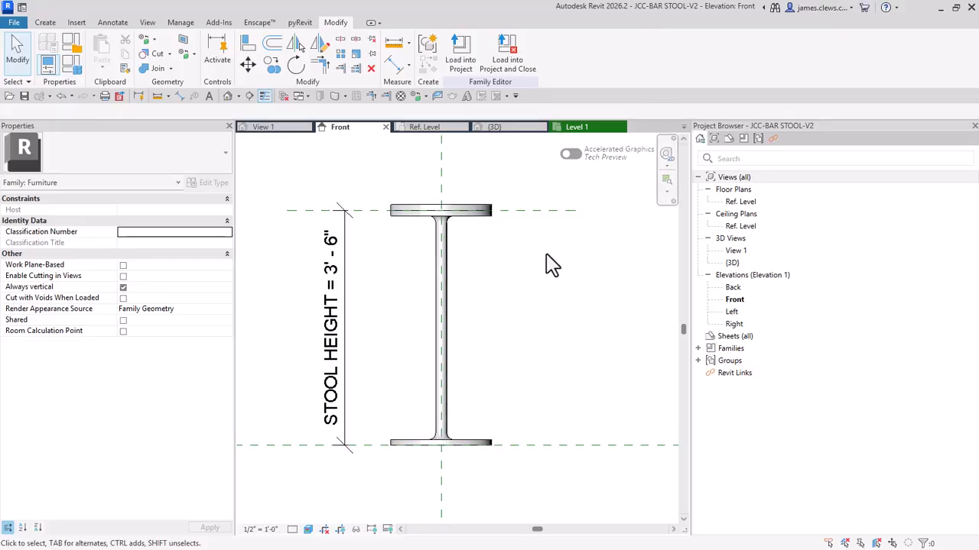
click(510, 57)
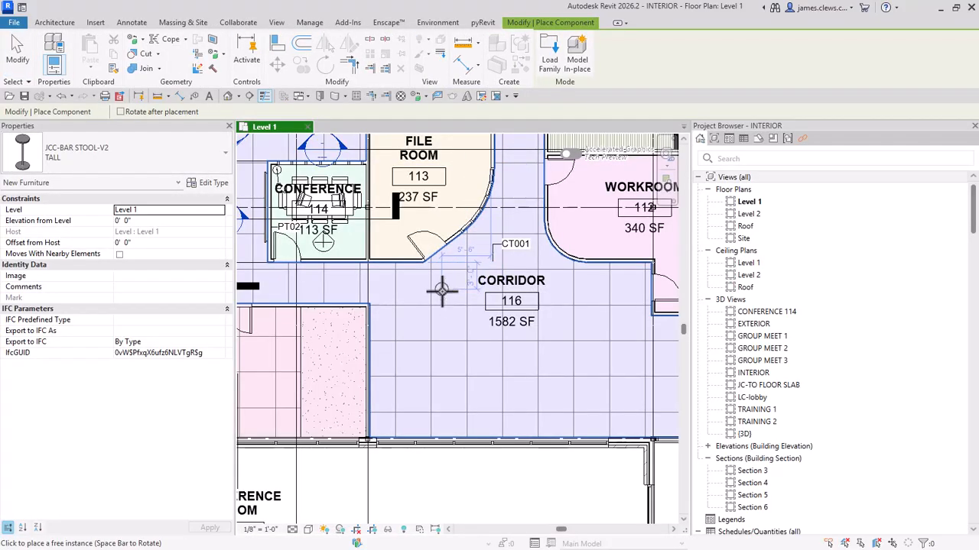
scroll(442, 289, up, 2)
scroll(441, 289, up, 2)
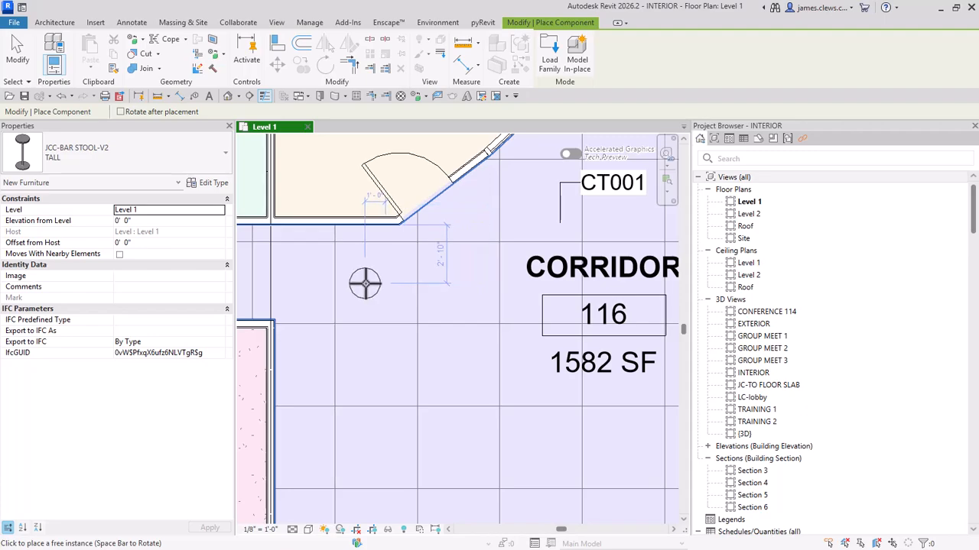
click(366, 285)
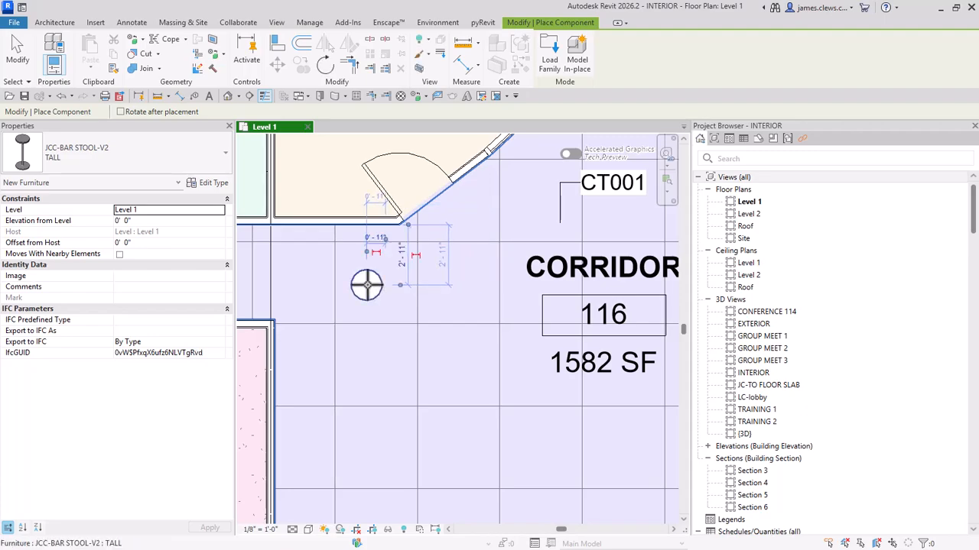
click(411, 285)
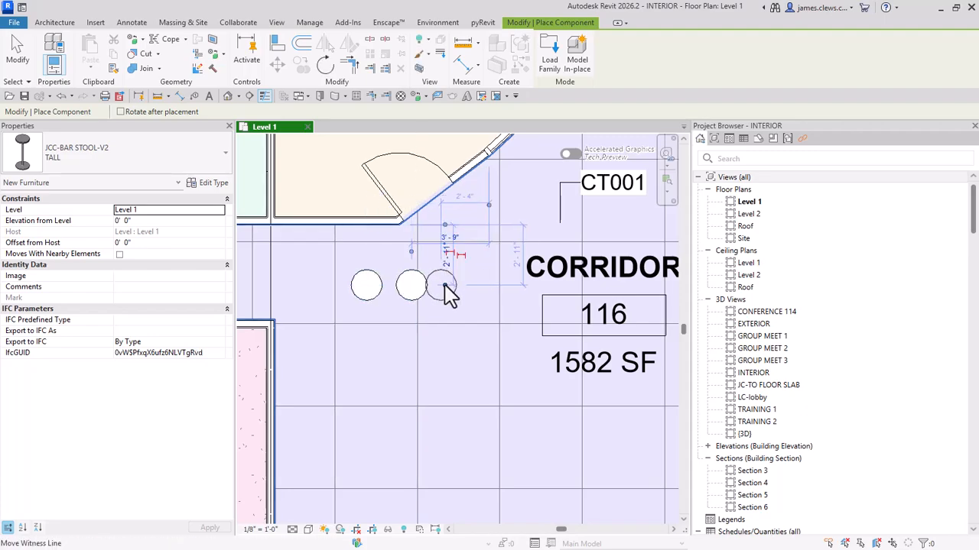
click(460, 286)
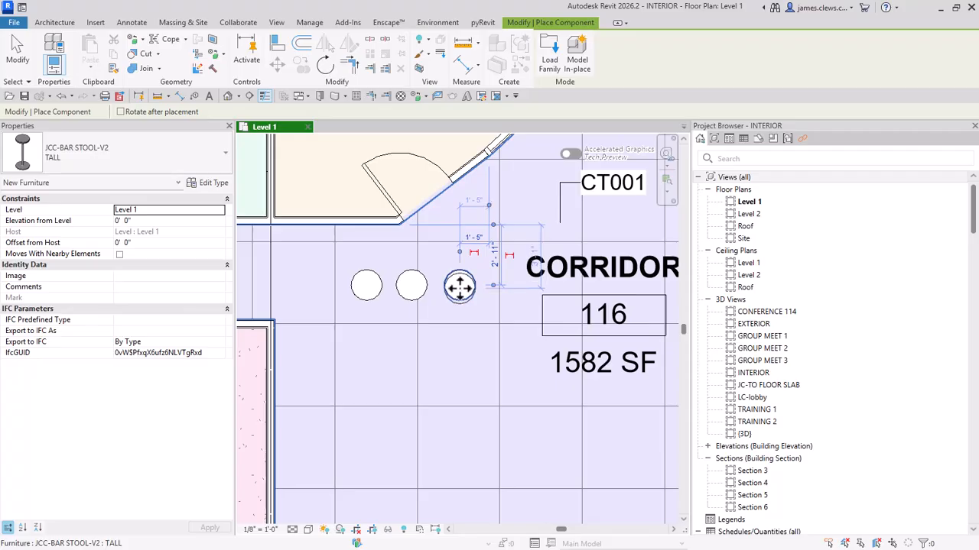
key(Escape)
key(Escape)
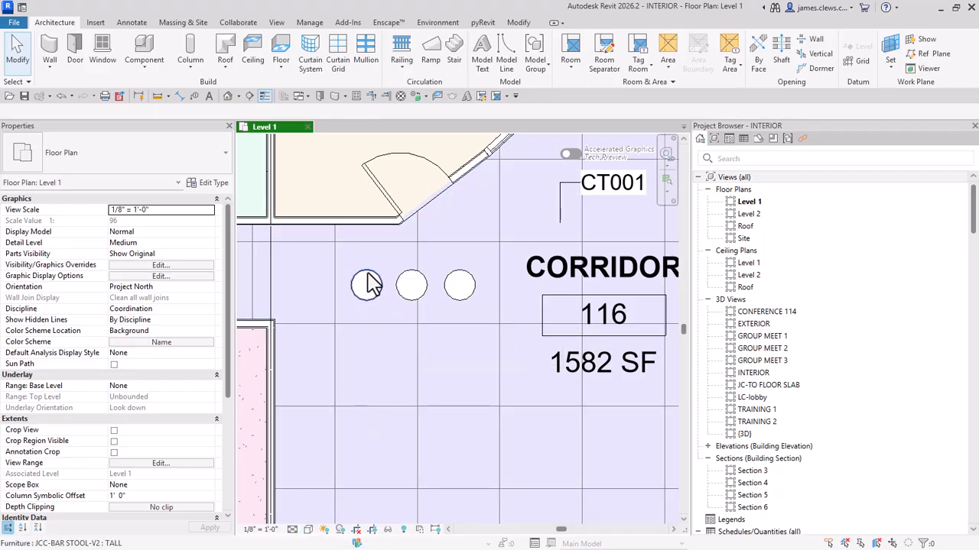
Step: Turn on shadows in the Level 1 floor plan around the corridor stools
scroll(373, 284, down, 3)
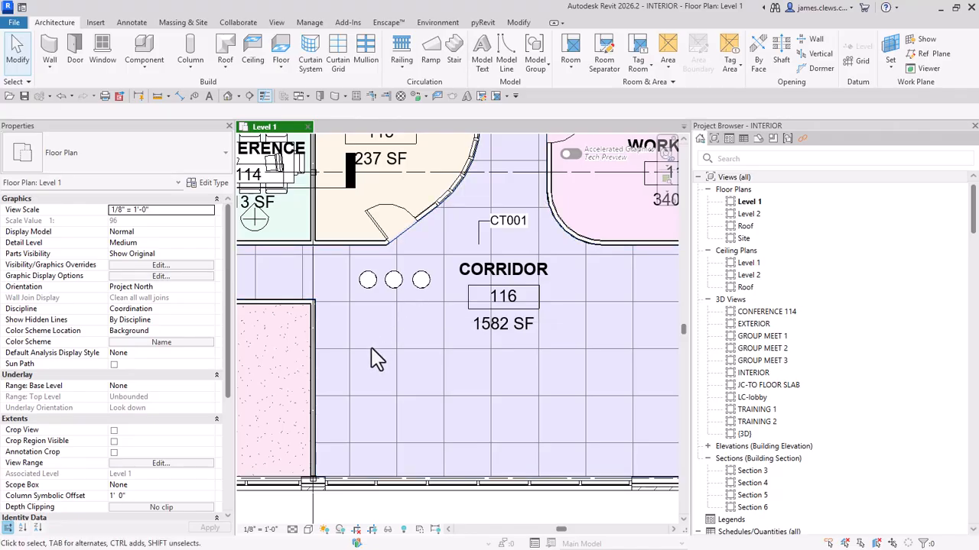
click(340, 530)
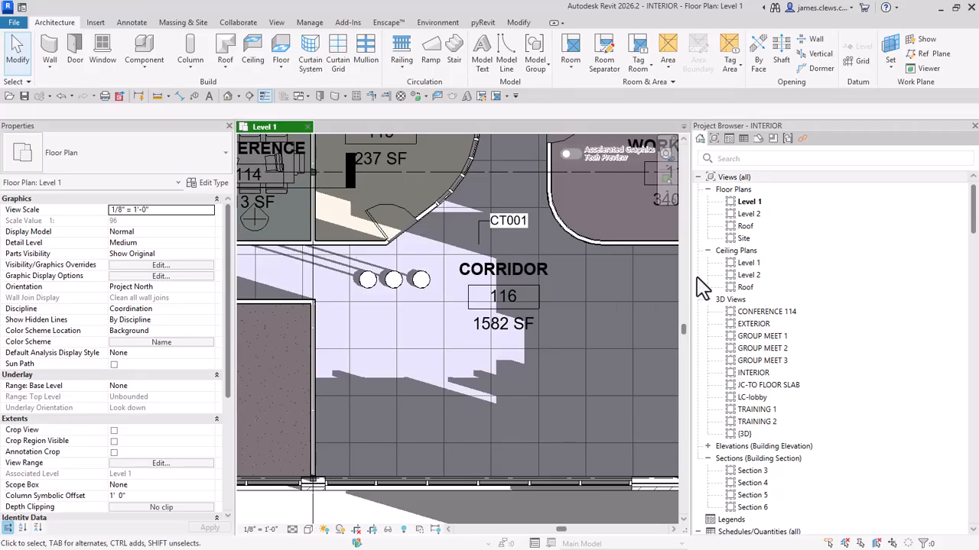
scroll(726, 282, down, 4)
scroll(757, 288, down, 6)
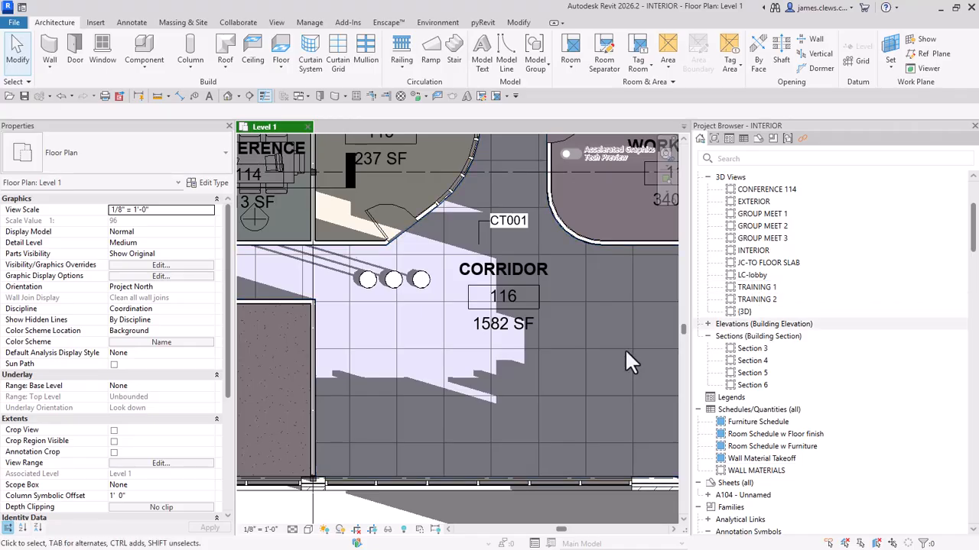
Step: Open the family of the corridor stool nearest the room tag for editing
click(424, 290)
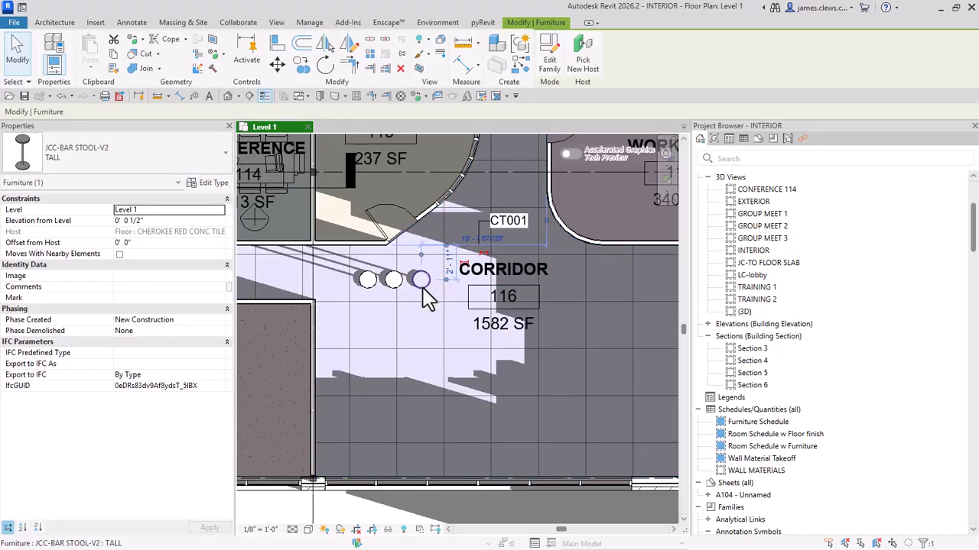
click(551, 67)
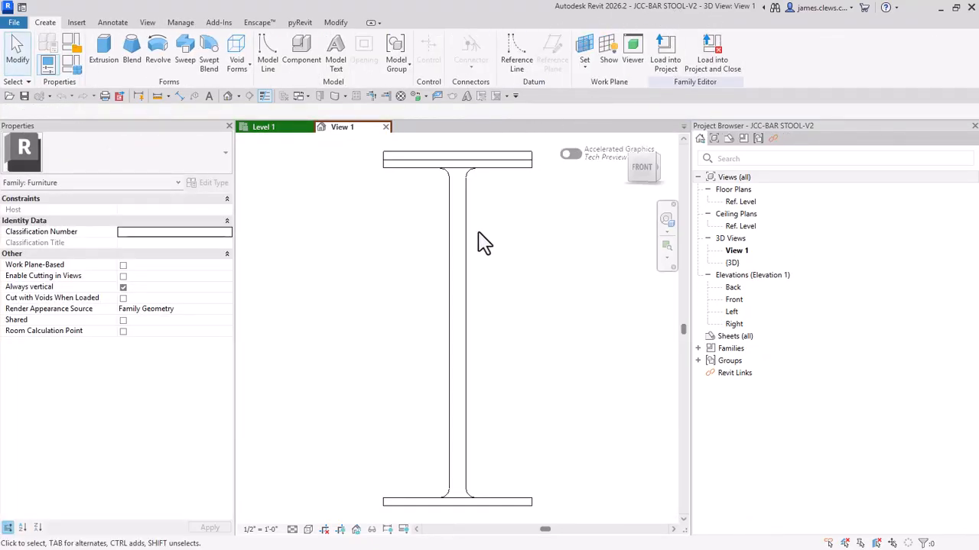
scroll(477, 240, down, 4)
middle_drag(448, 275, 431, 286)
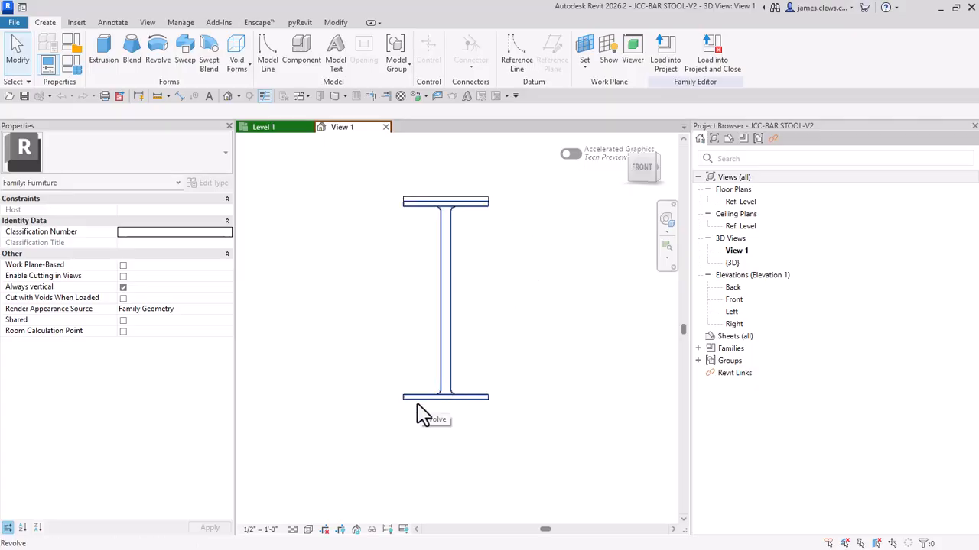
Step: Turn off Plan/RCP display for the stool's revolved stem and base, keeping Front/Back, Left/Right and all detail levels on
click(452, 260)
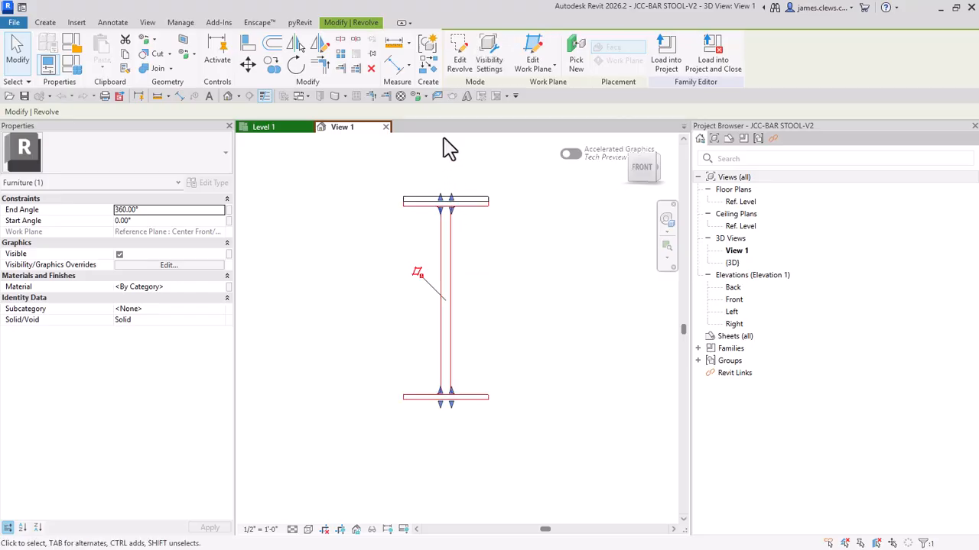
click(492, 67)
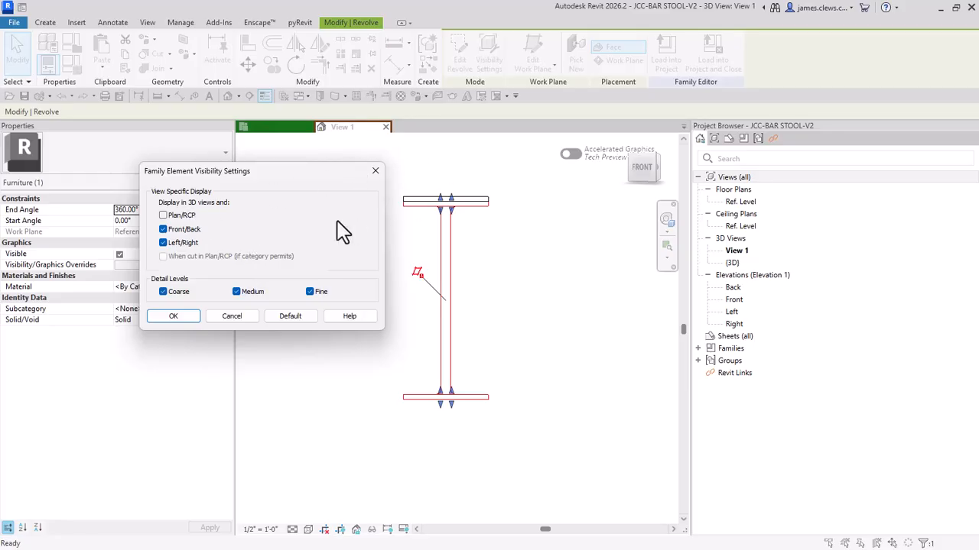
click(173, 316)
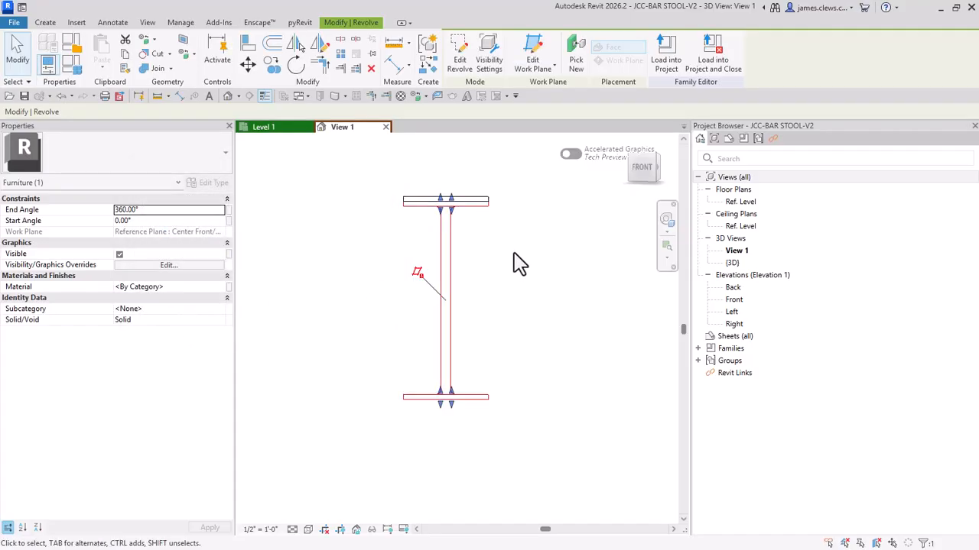
click(535, 194)
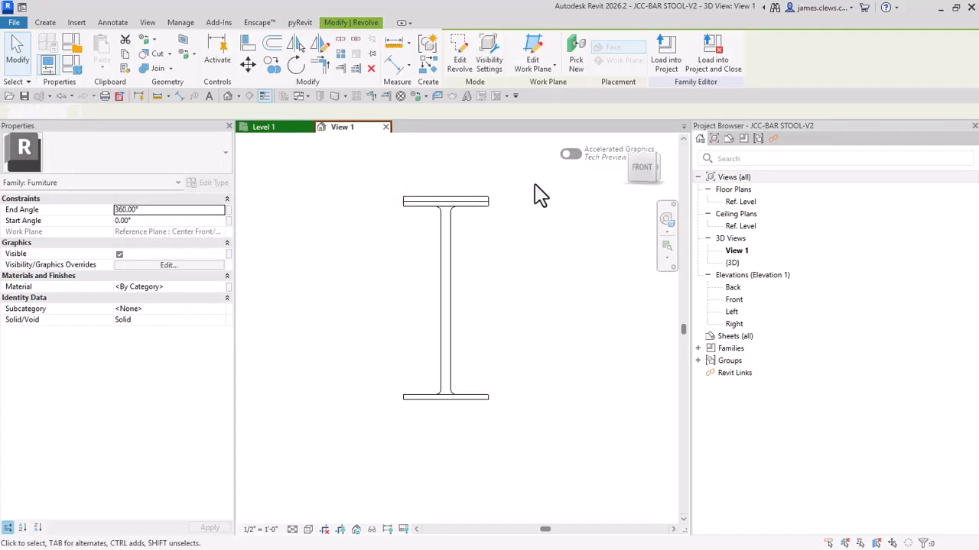
Step: Turn off Plan/RCP display for the seat extrusion, keeping Front/Back, Left/Right and all detail levels on
click(478, 199)
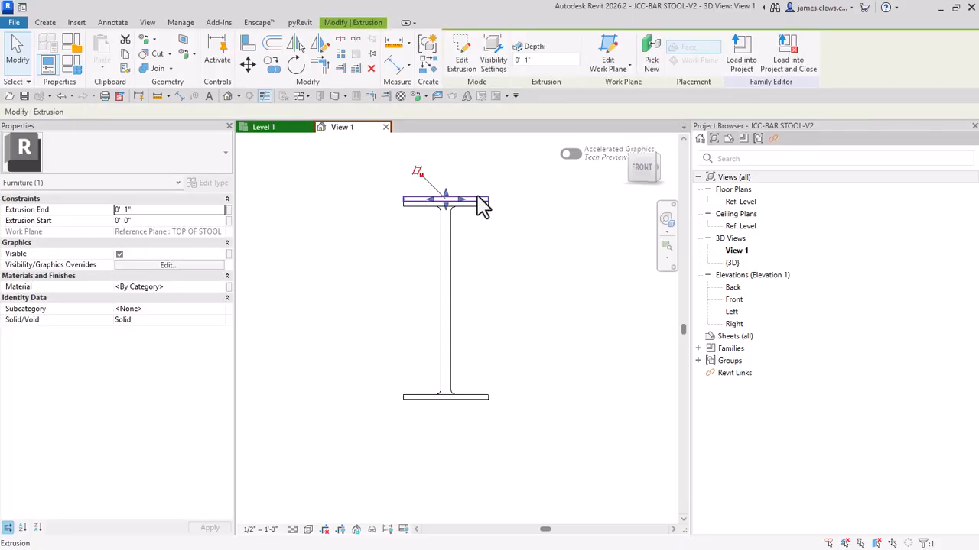
click(493, 61)
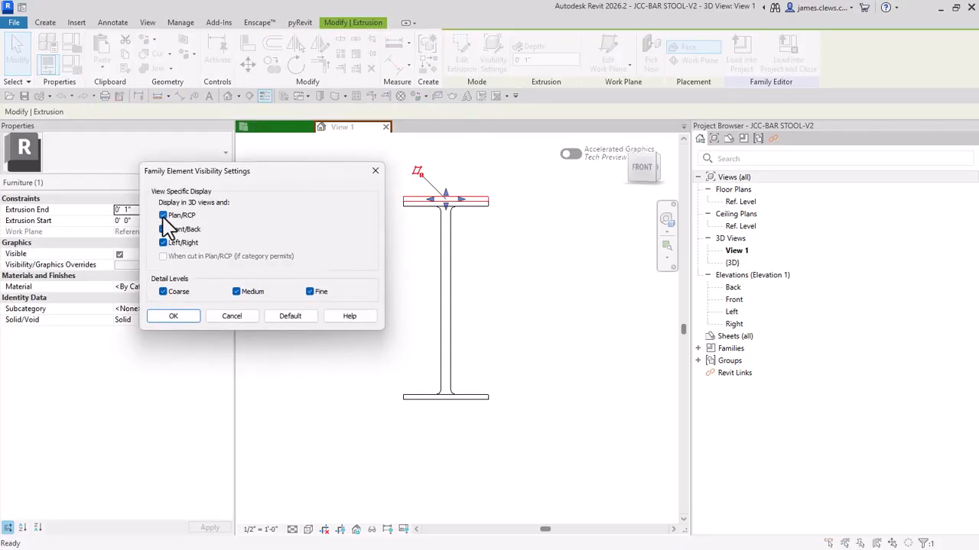
click(195, 317)
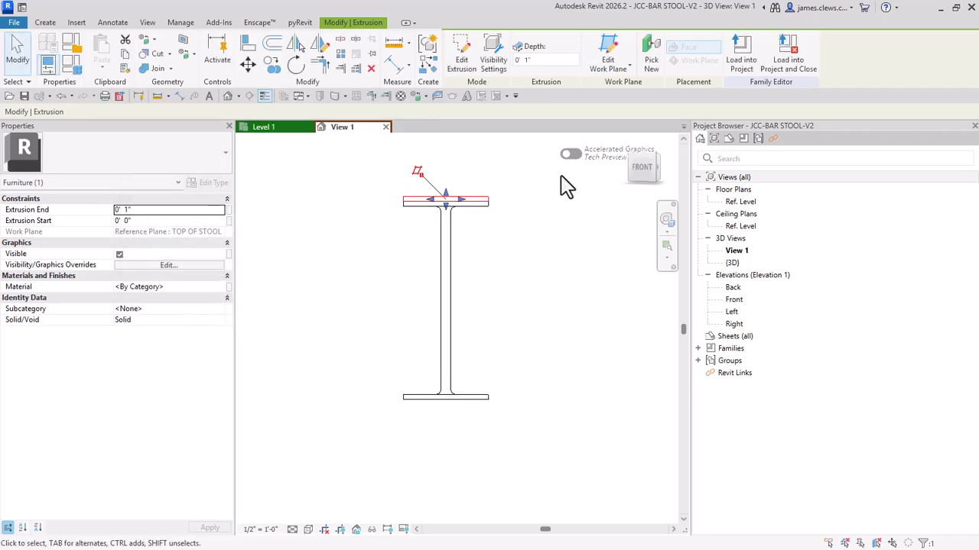
Step: Load the stool family into the INTERIOR project, overwriting the existing version and its parameter values
click(748, 67)
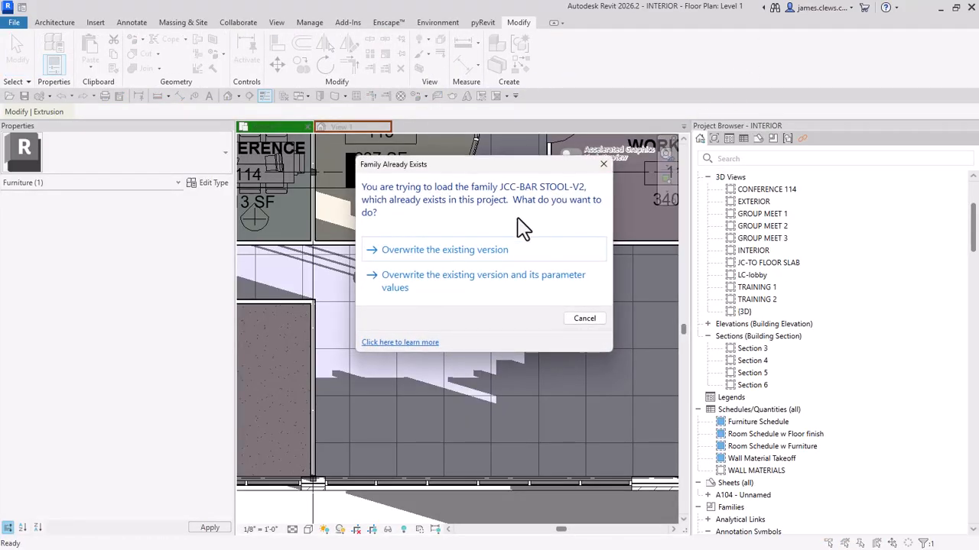
drag(493, 168, 640, 121)
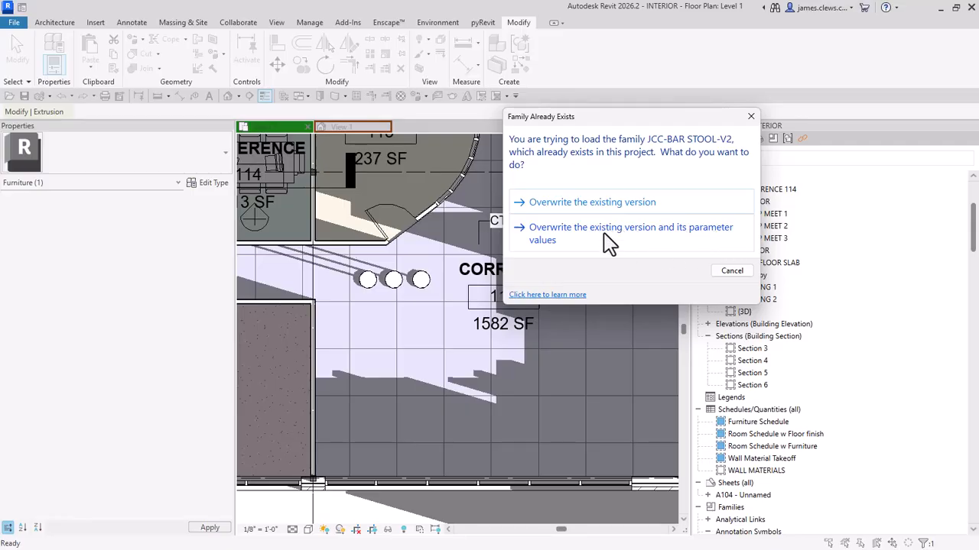
click(553, 231)
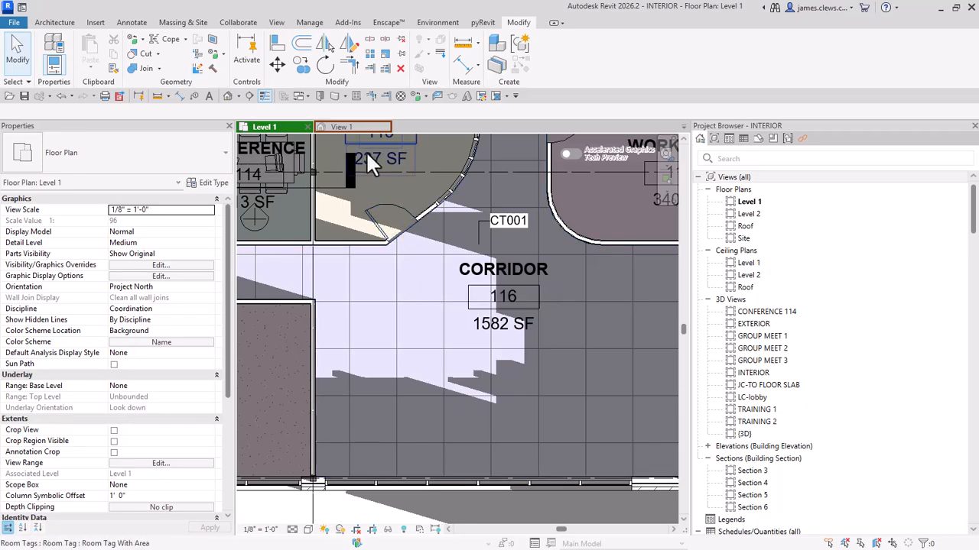
Step: Return to the stool family and open its Ref. Level floor plan
click(351, 128)
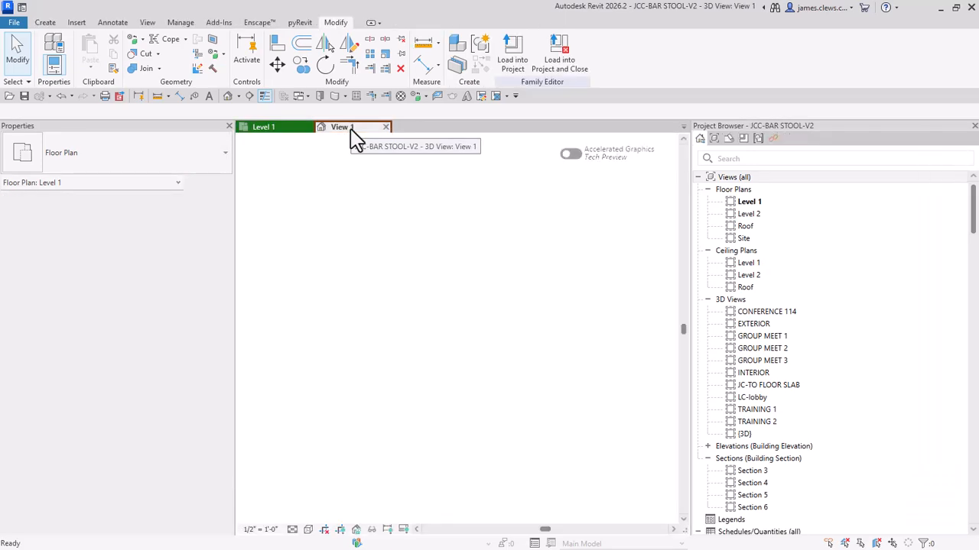
middle_drag(452, 306, 465, 350)
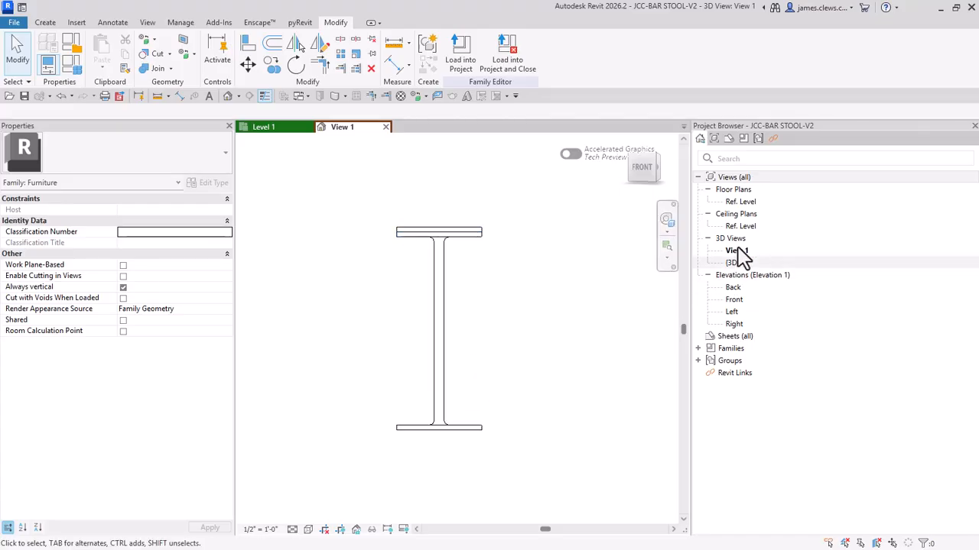
double_click(740, 202)
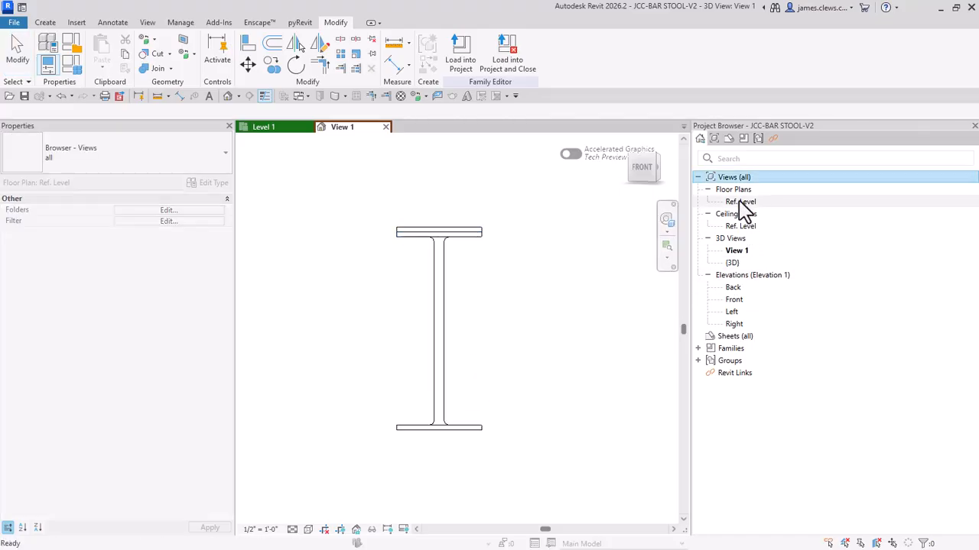
scroll(468, 353, up, 6)
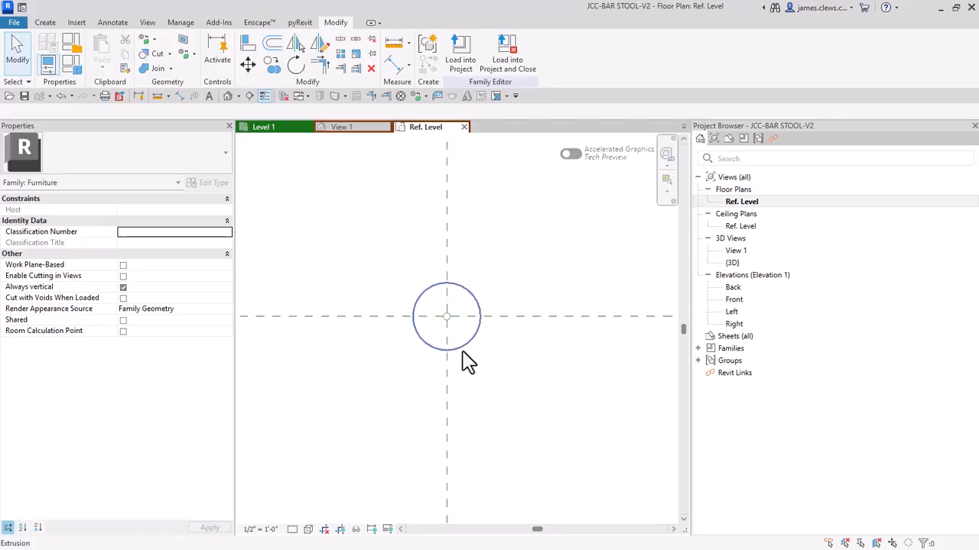
middle_drag(477, 377, 491, 406)
scroll(457, 359, up, 2)
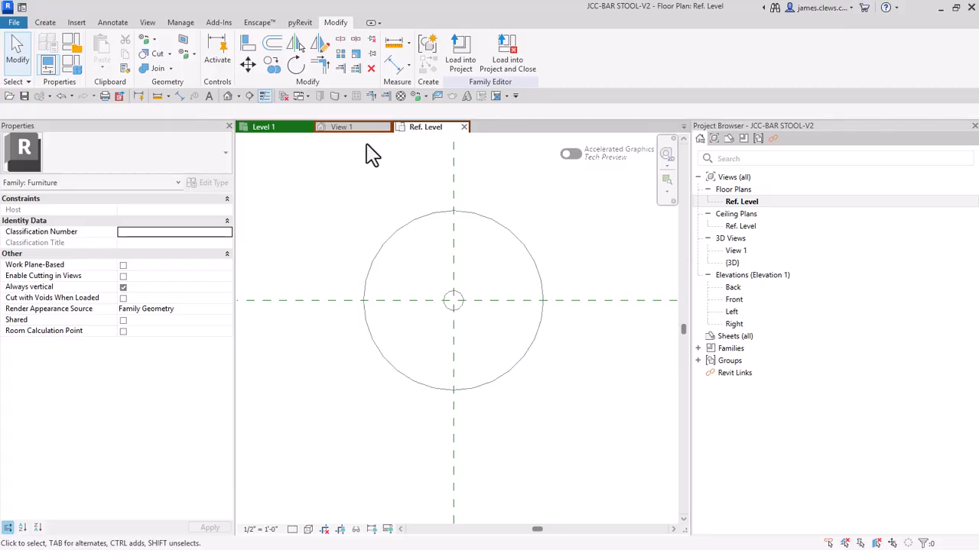
Step: Set the work plane to Reference Plane : TOP OF STOOL
click(48, 23)
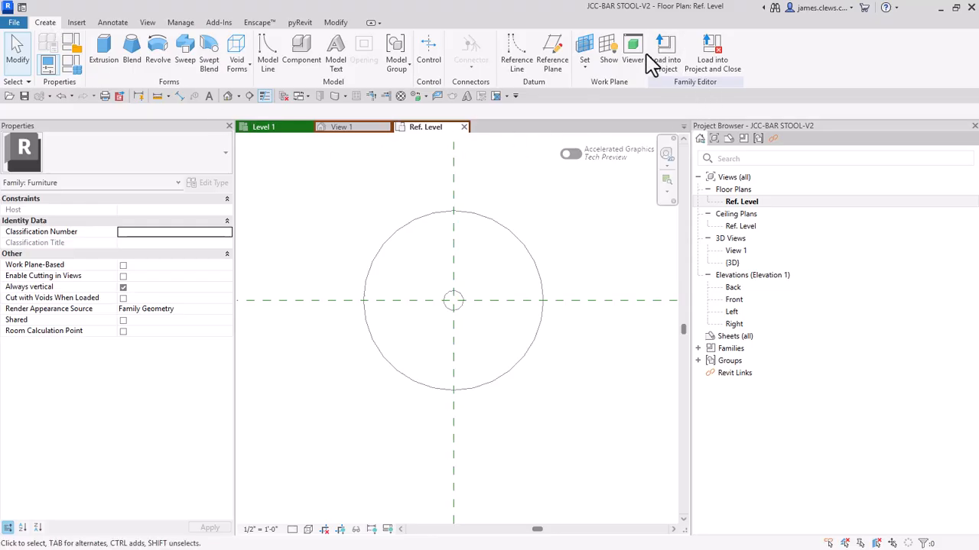
click(585, 67)
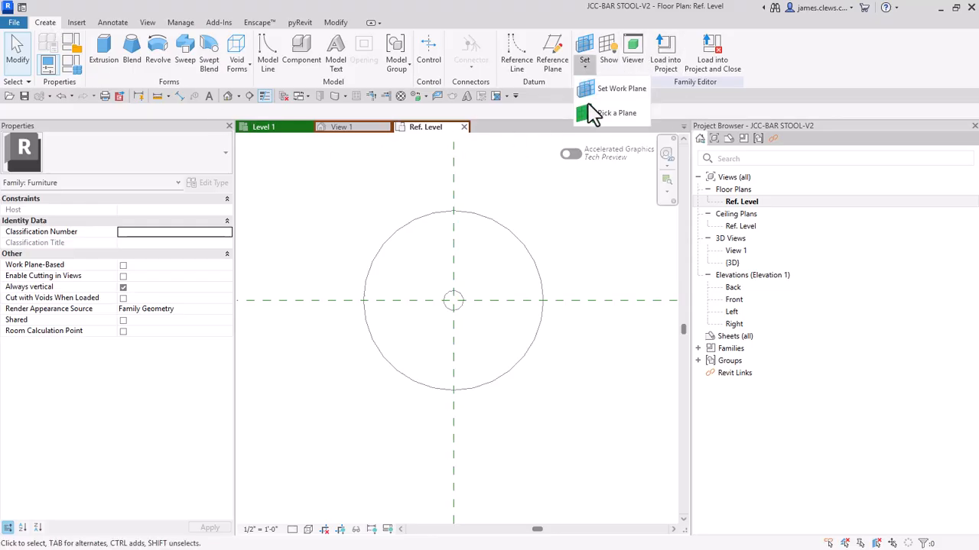
click(593, 90)
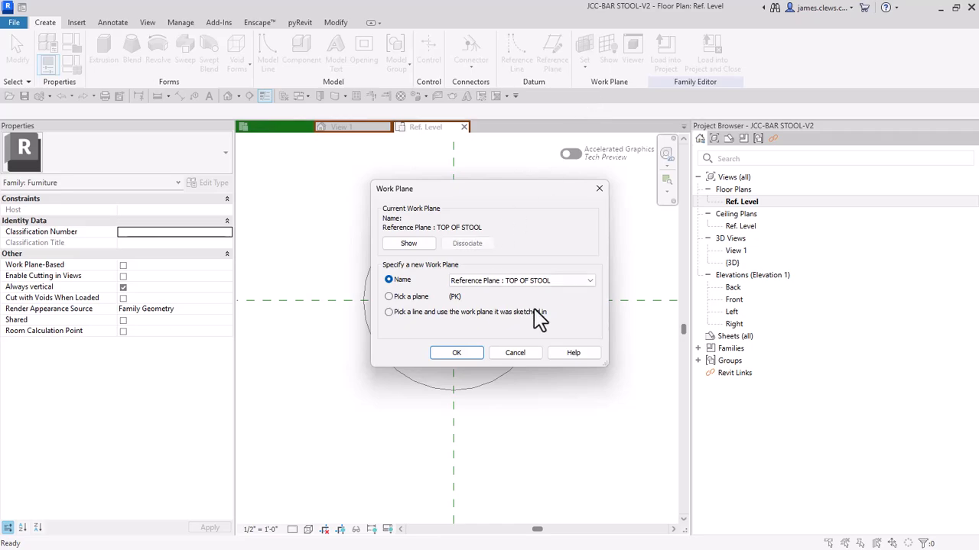
click(456, 353)
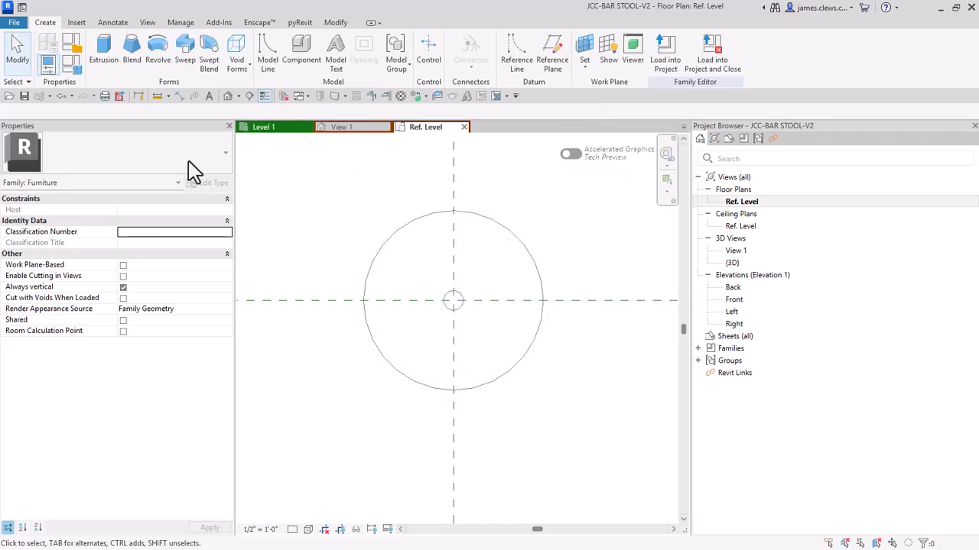
Step: Start a masking region and sketch a circle of about 1'-1" radius centred on the reference plane intersection
click(113, 23)
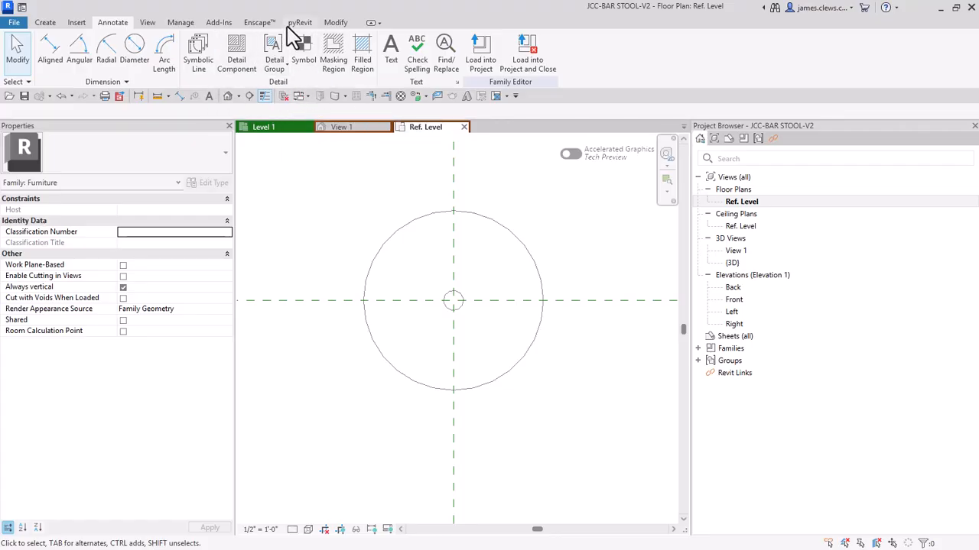
click(335, 55)
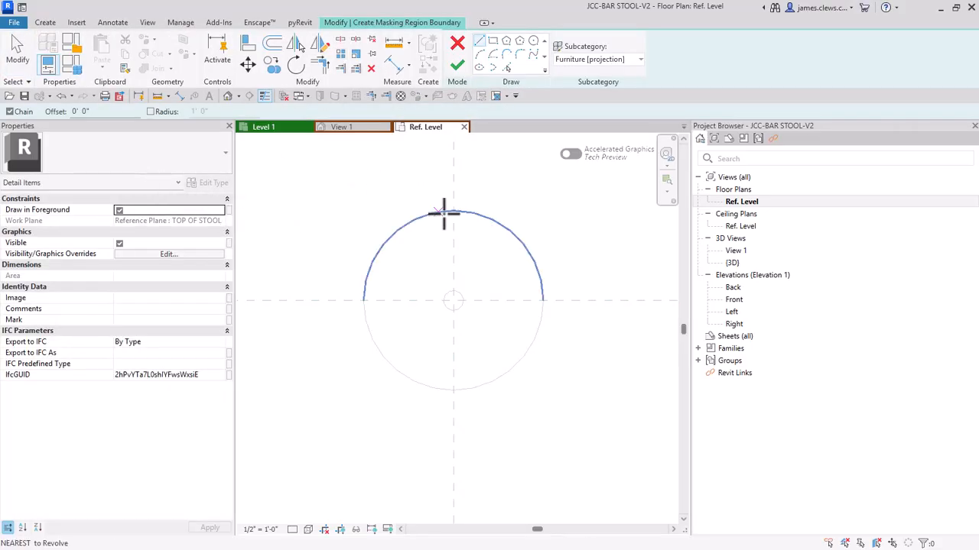
click(533, 41)
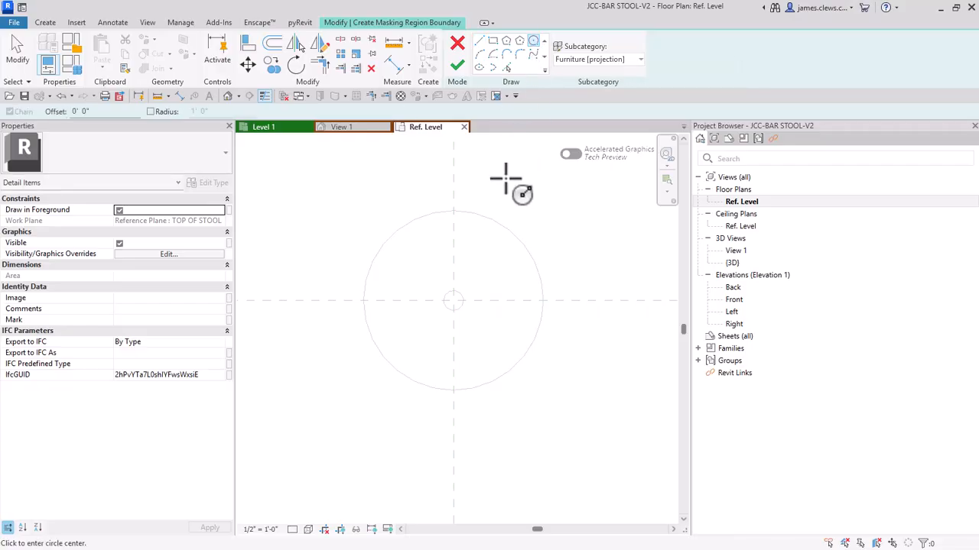
click(453, 300)
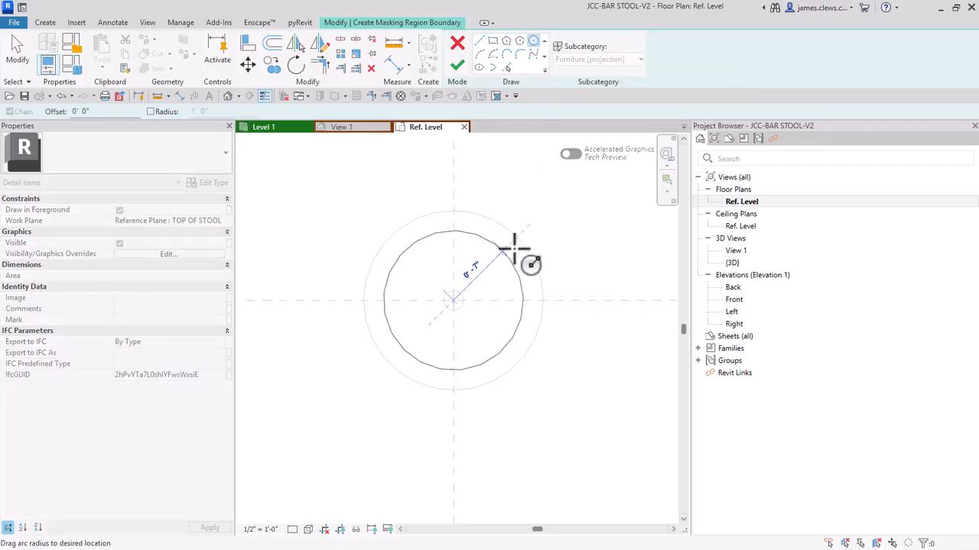
click(552, 212)
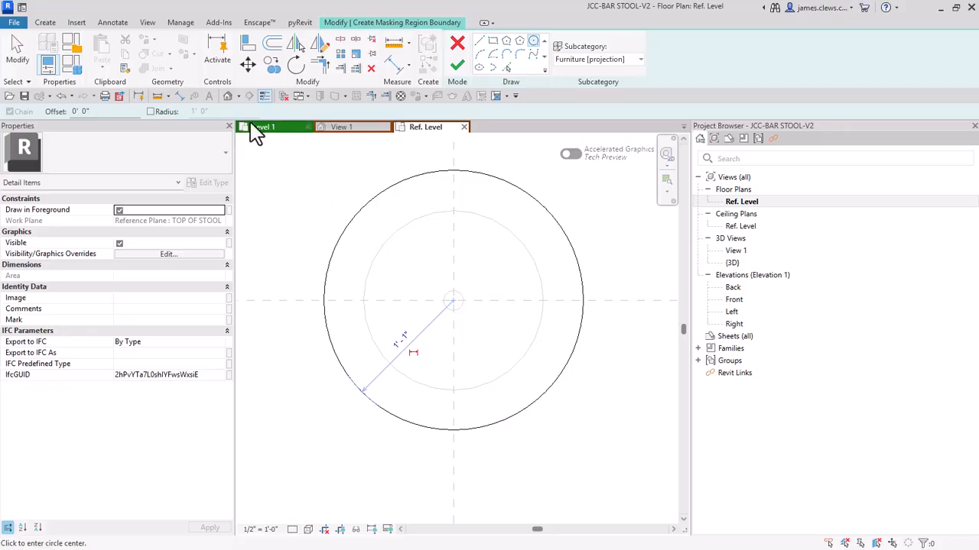
Step: Align the masking circle with the seat extrusion's edge and finish the masking region
click(249, 44)
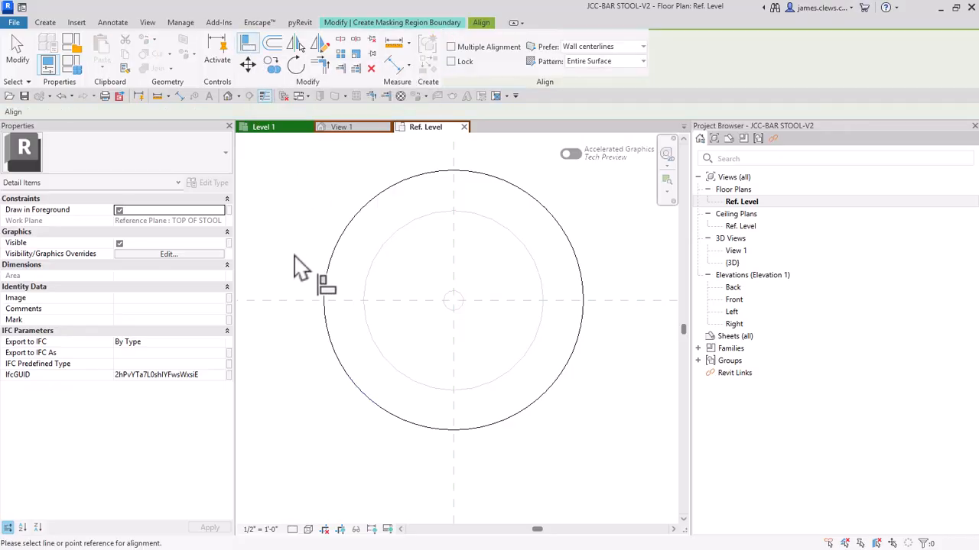
click(368, 329)
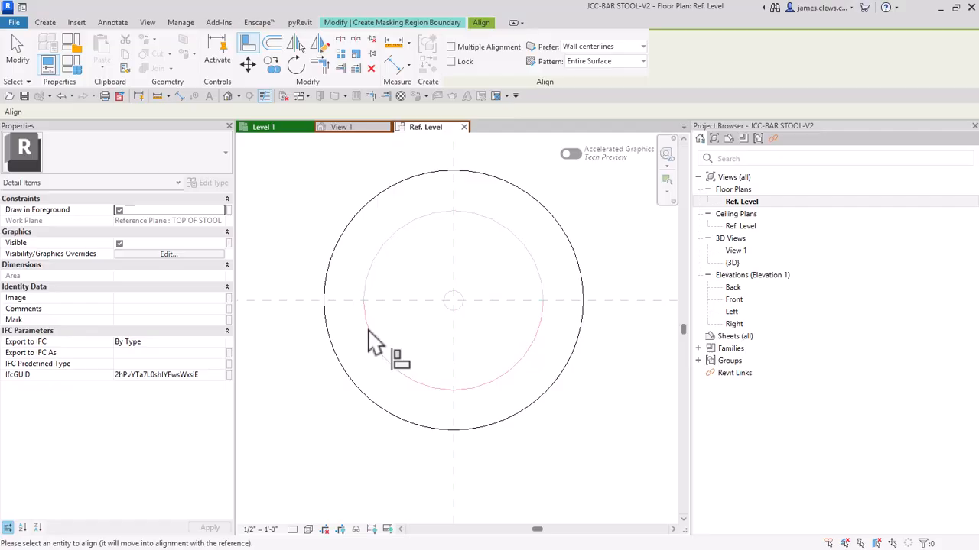
click(332, 354)
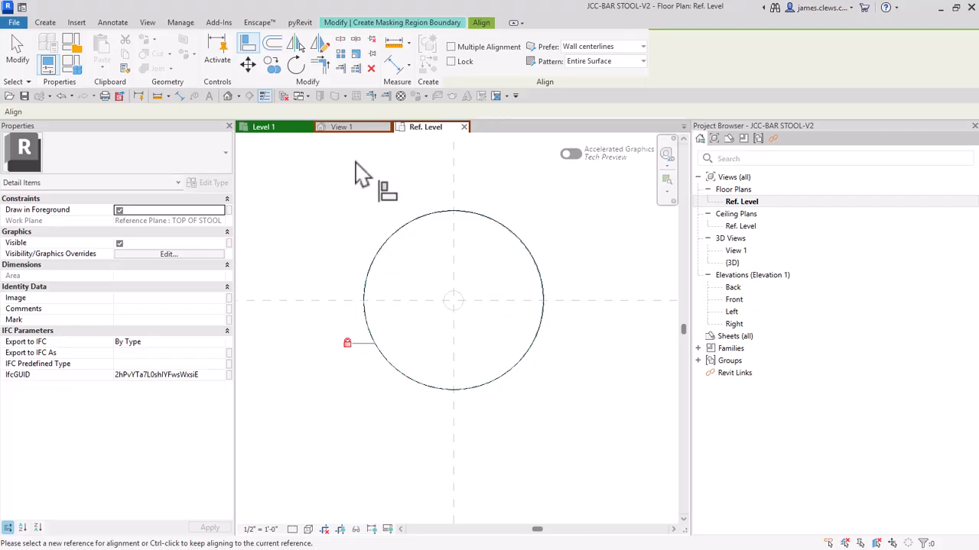
click(419, 23)
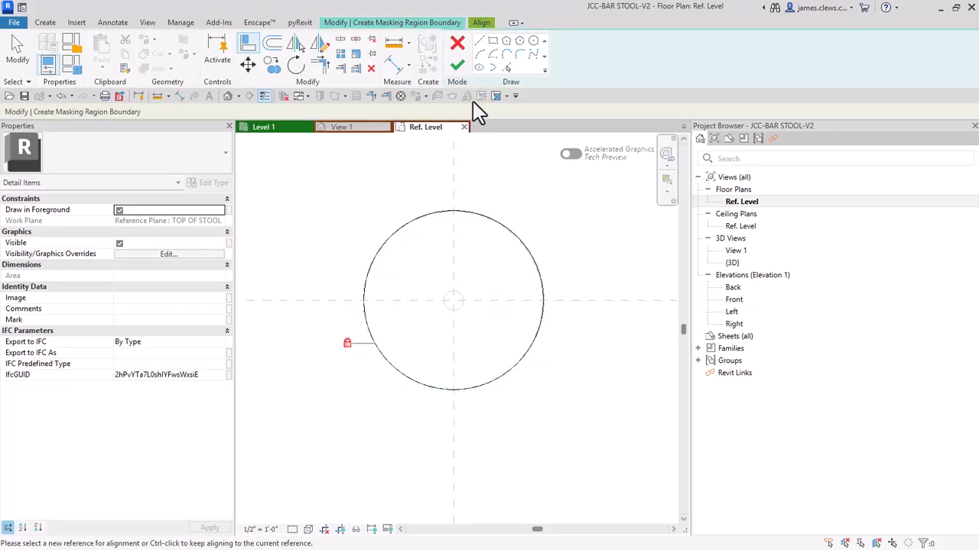
click(457, 67)
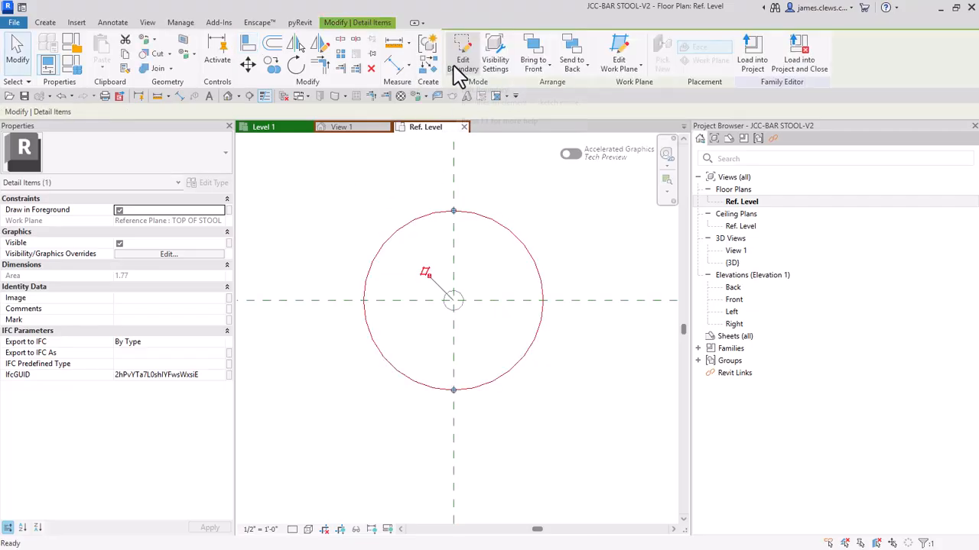
Step: Load the stool family into the INTERIOR project and close it, saving over JCC-BAR STOOL-V2.rfa and overwriting the existing version and its parameter values
click(797, 65)
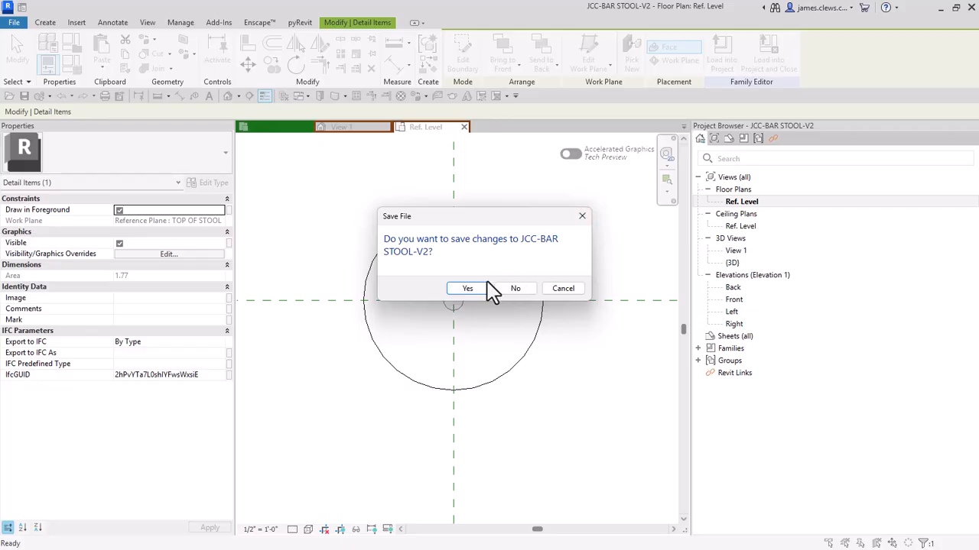
click(465, 289)
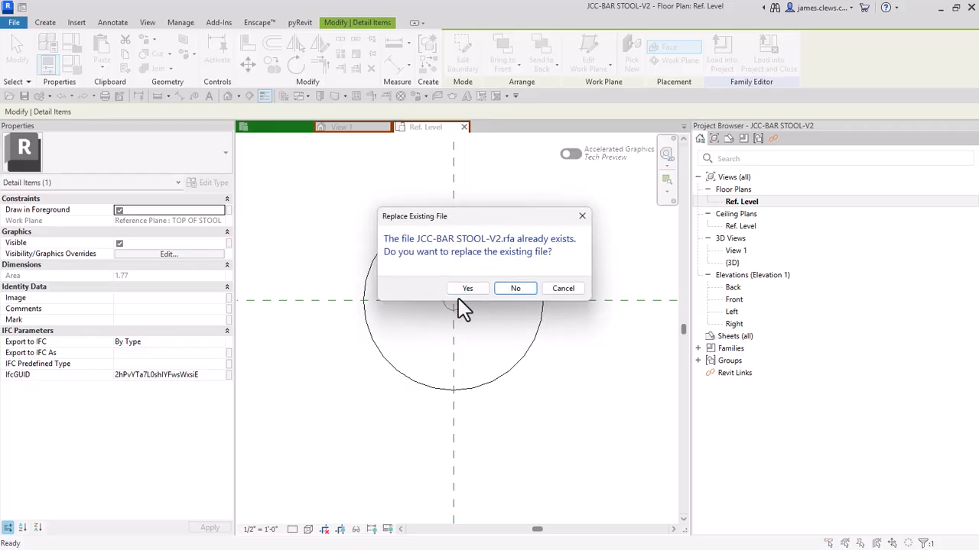
click(461, 291)
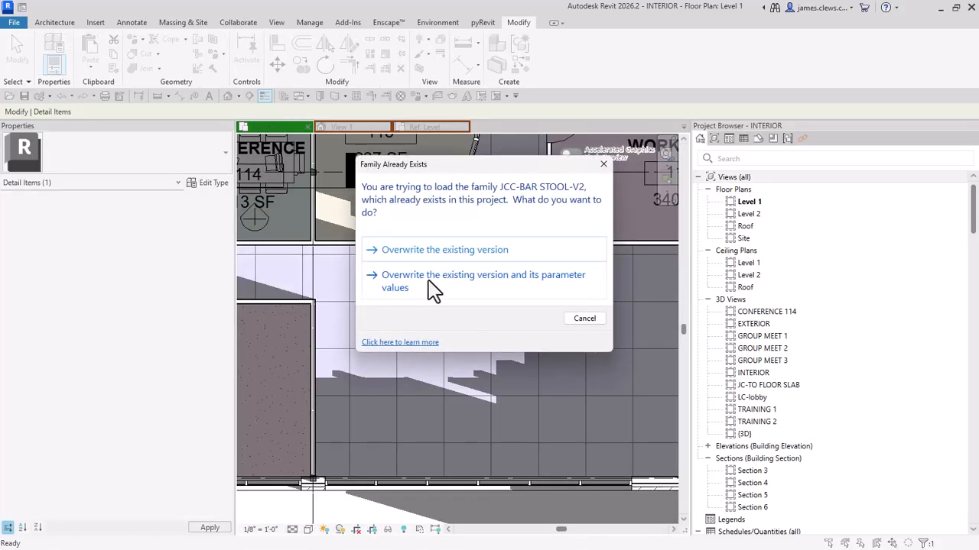
click(434, 289)
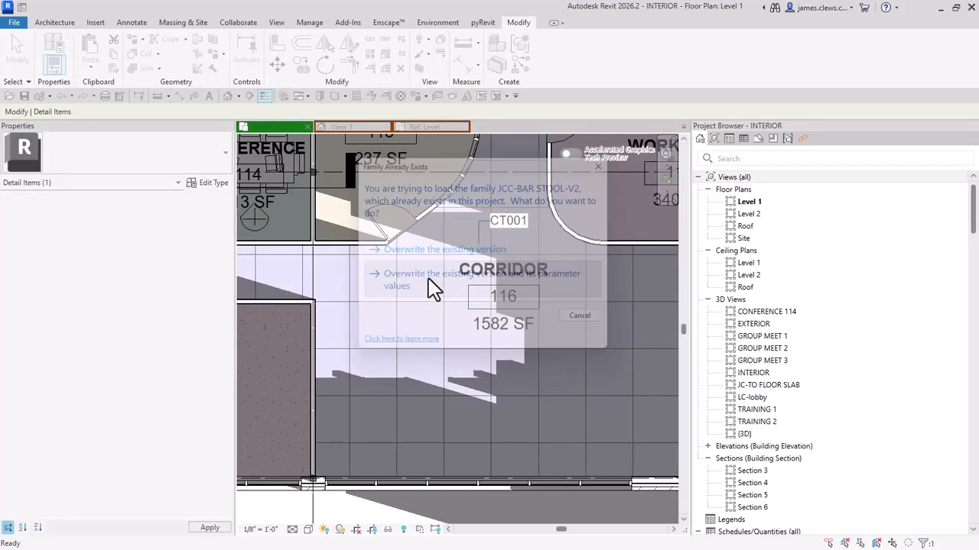
scroll(371, 290, up, 4)
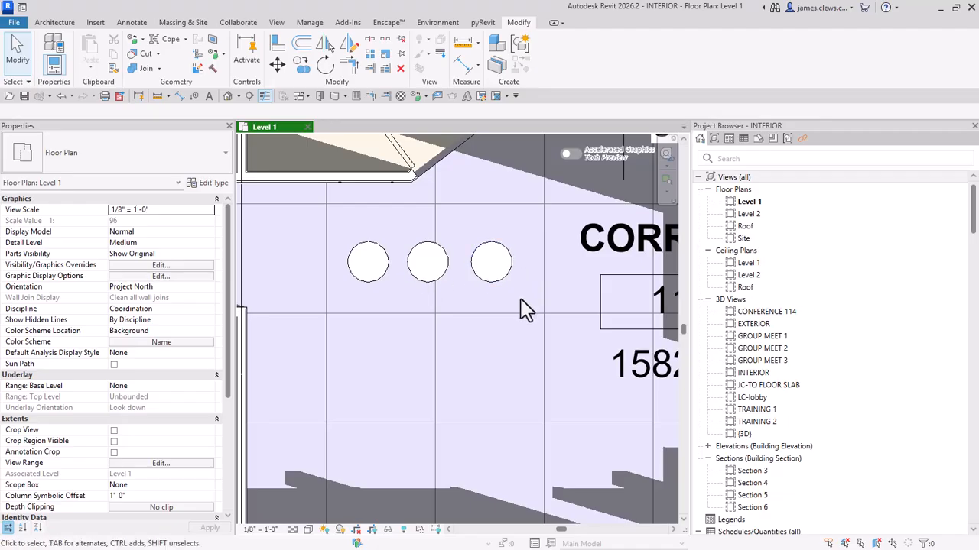
Step: Create a camera view on Level 1 looking from below the three corridor stools toward the upper right, and extend its crop downward
scroll(390, 334, down, 2)
scroll(380, 331, down, 1)
middle_drag(381, 332, 388, 286)
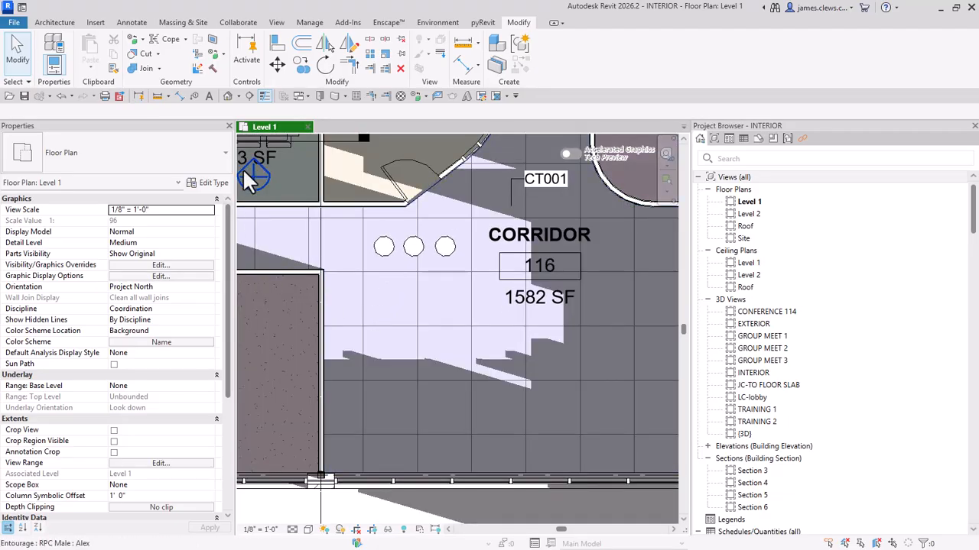
click(239, 98)
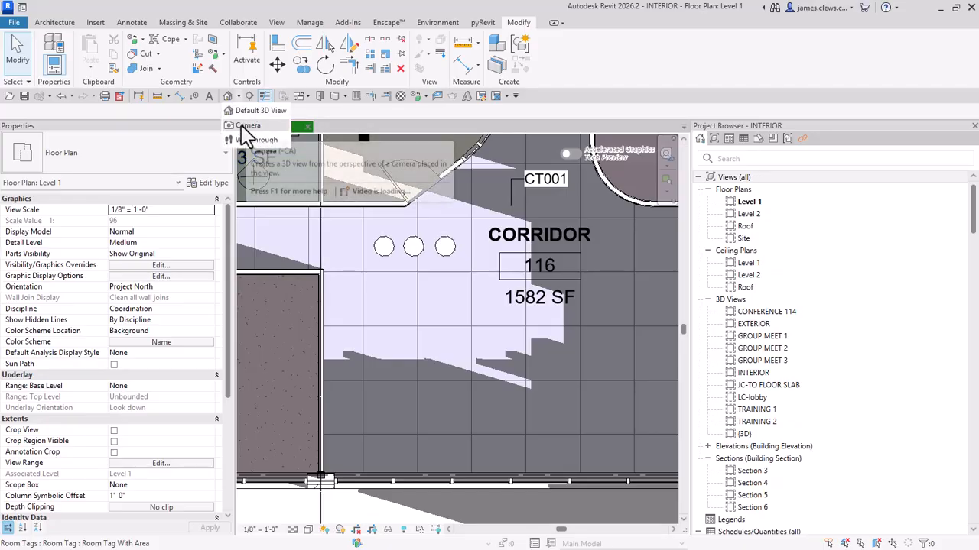
click(251, 122)
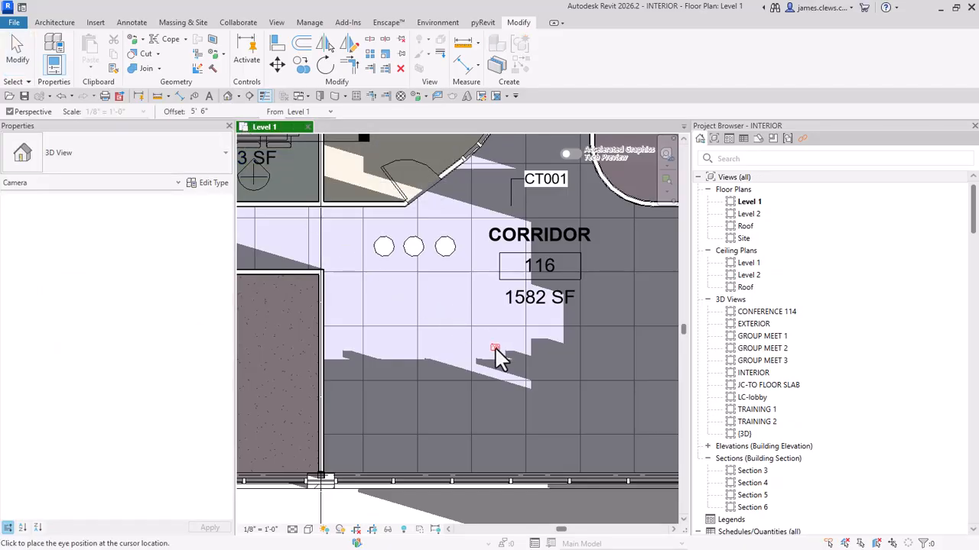
click(354, 330)
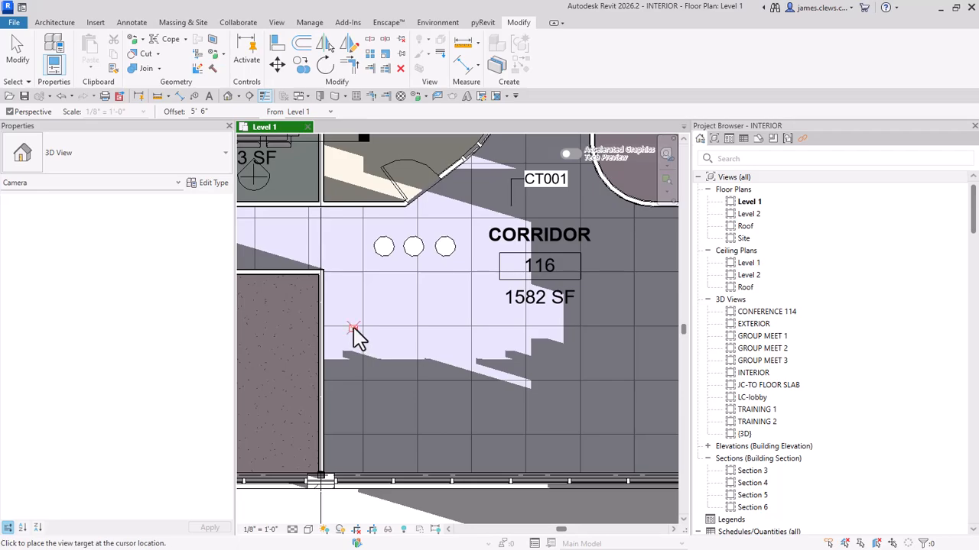
click(469, 170)
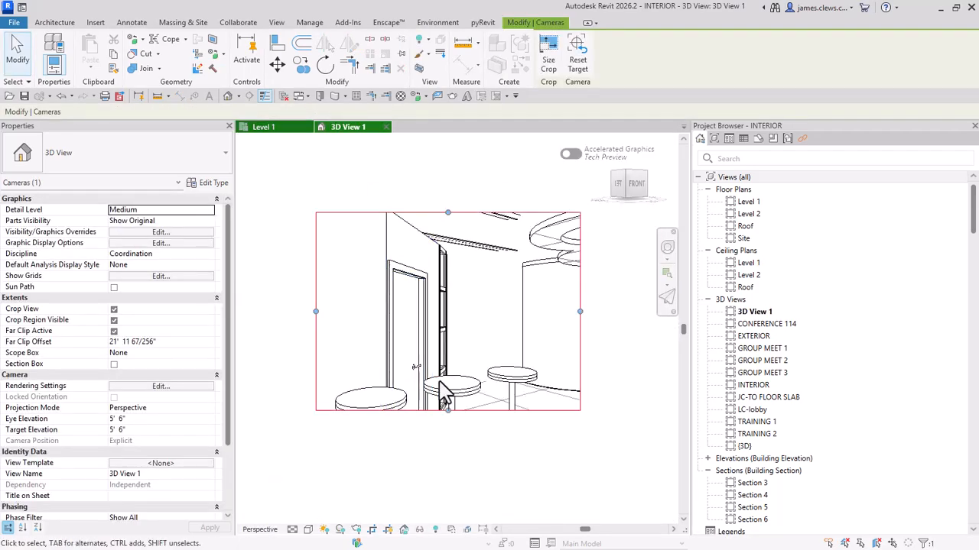
drag(448, 410, 449, 483)
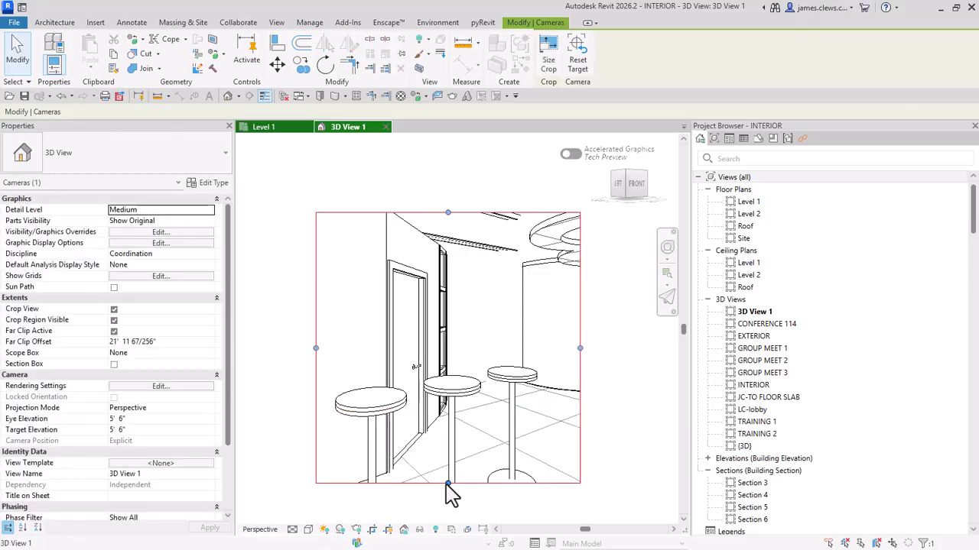
Step: Set the camera's target elevation to 3'-0"
click(140, 434)
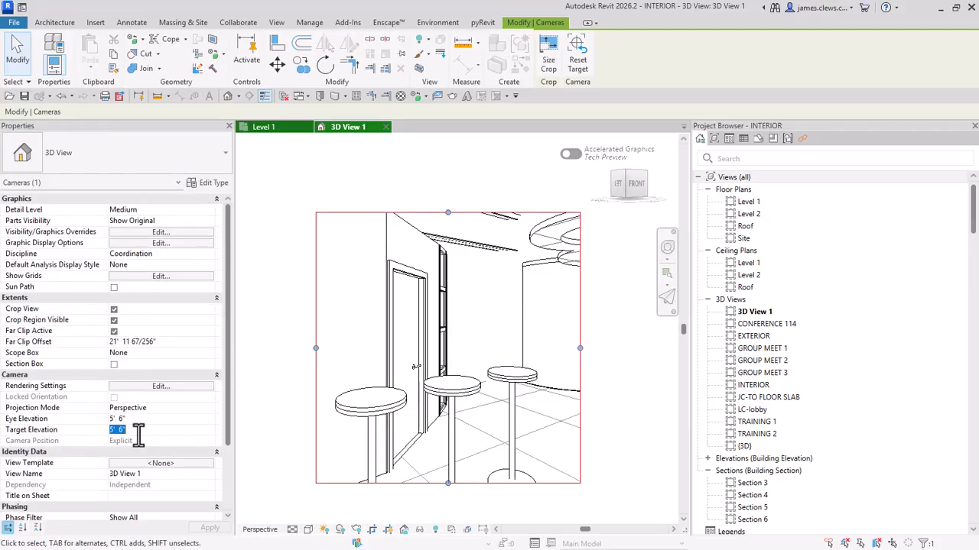
text(33)
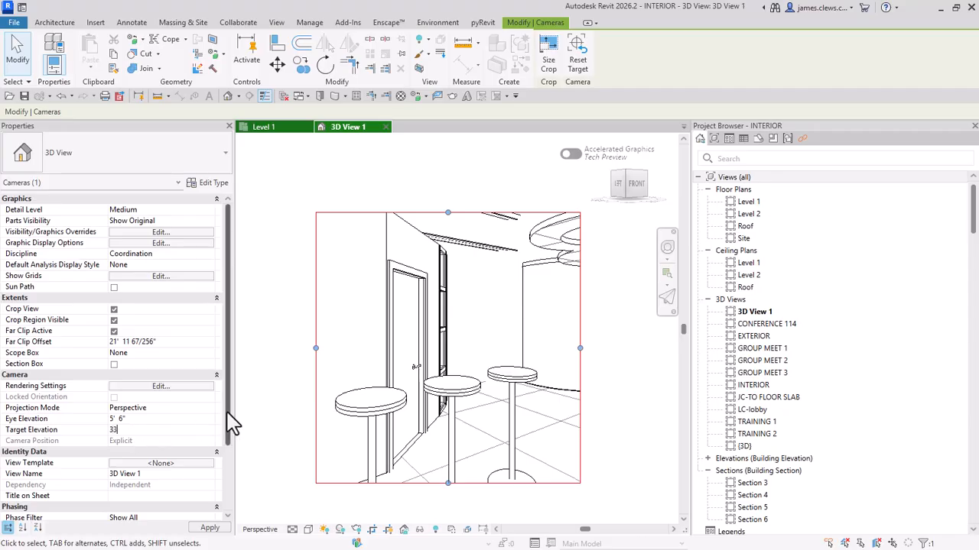
click(143, 432)
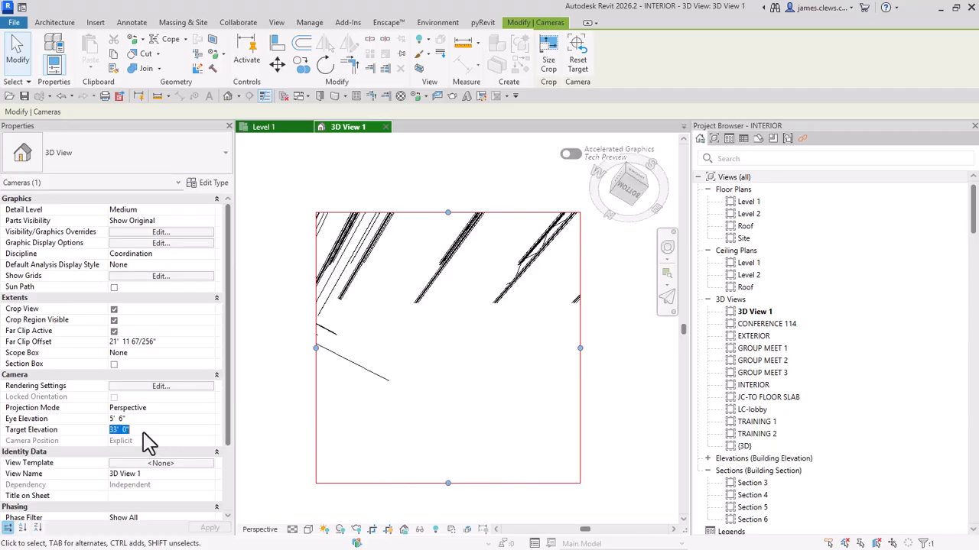
text(3)
key(Return)
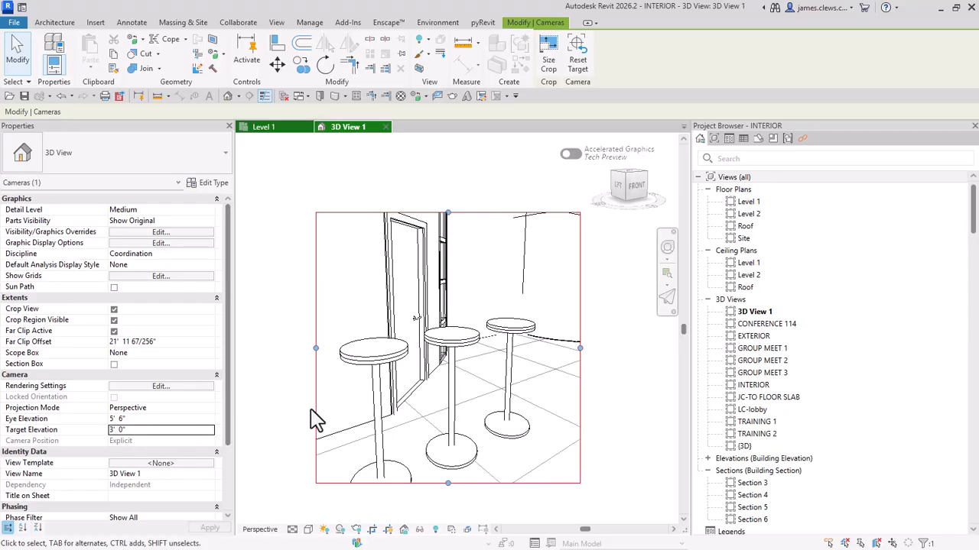
click(253, 330)
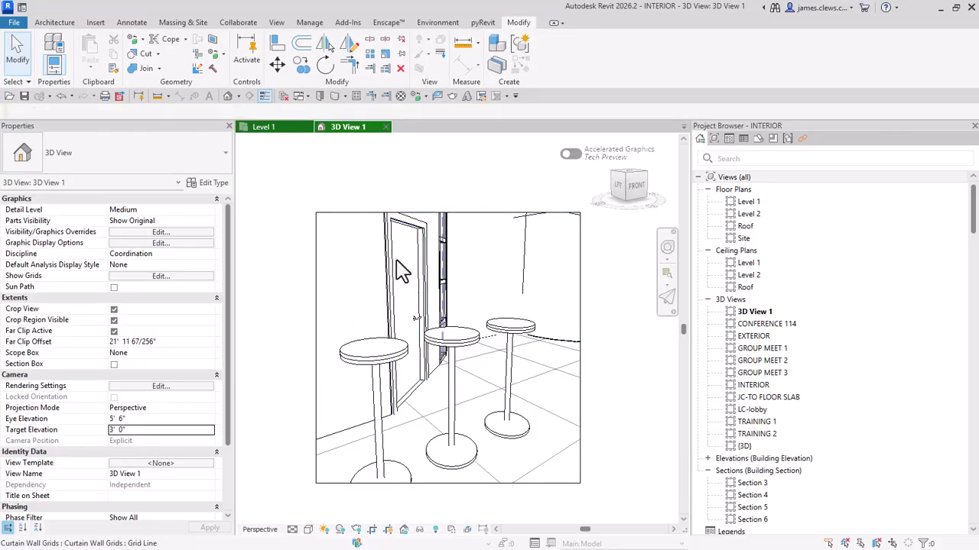
click(143, 431)
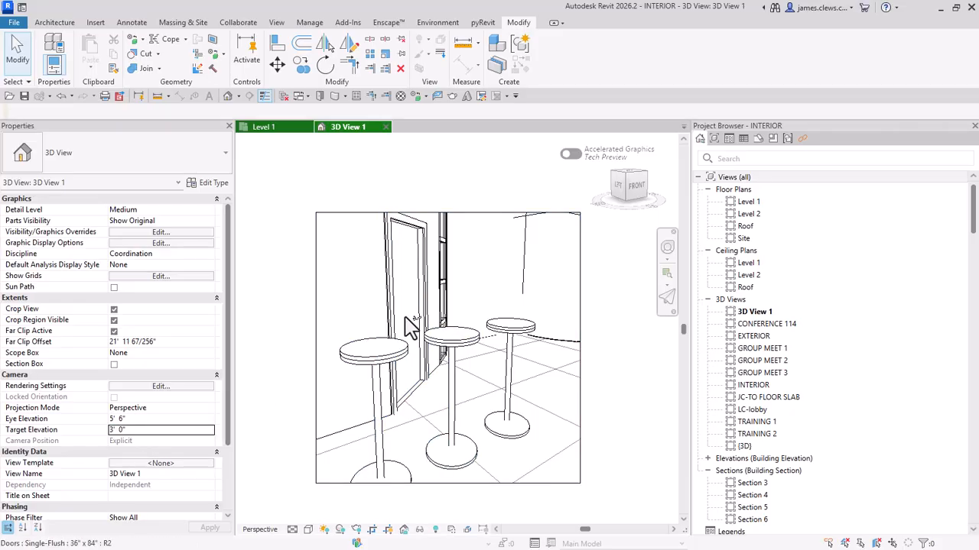
Step: Set the camera's target elevation to 5'-6" and extend the view crop further down to include the stool bases
click(135, 433)
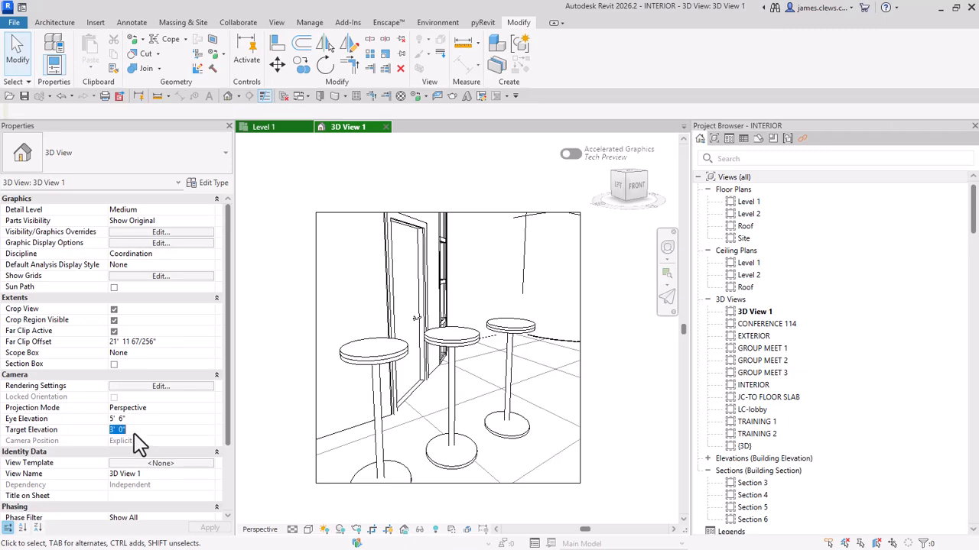
text(5)
scroll(314, 350, down, 1)
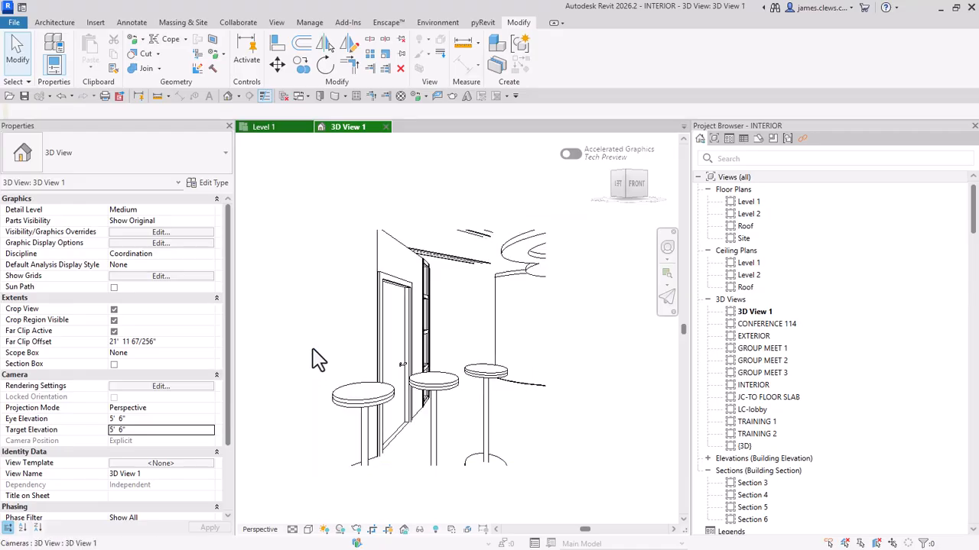
middle_drag(338, 340, 350, 293)
click(394, 427)
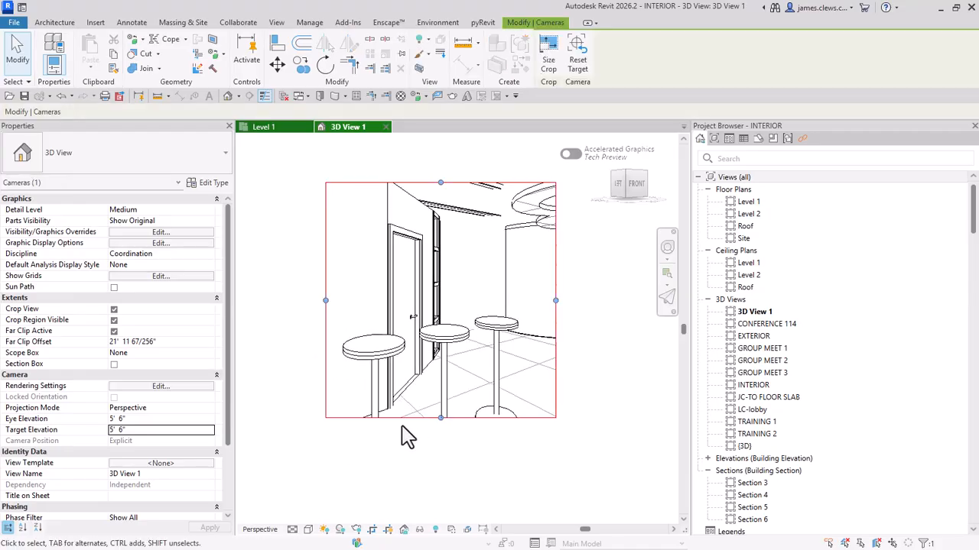
drag(442, 419, 440, 483)
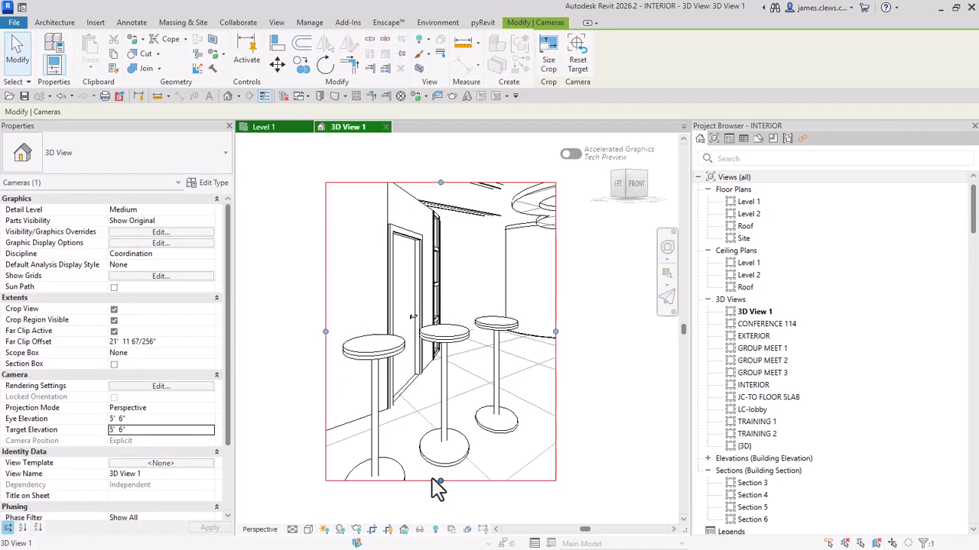
mouse_move(402, 416)
middle_down()
mouse_move(408, 378)
mouse_move(418, 417)
middle_up()
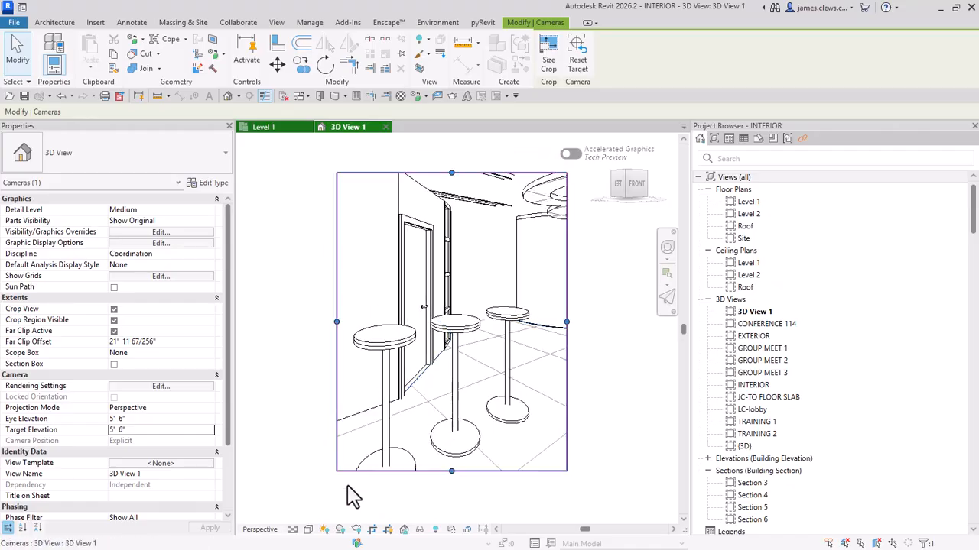
Step: Set the camera view's visual style to Realistic
click(308, 529)
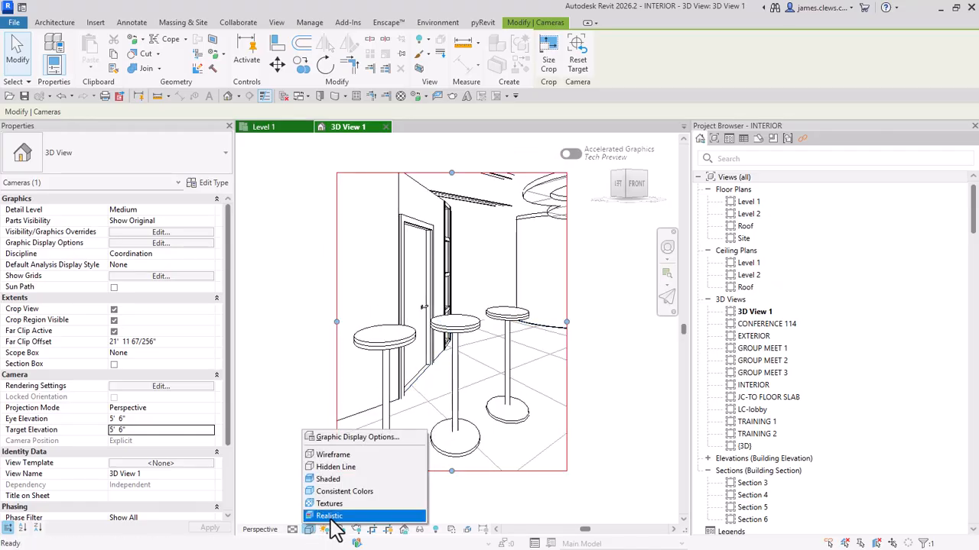
key(Escape)
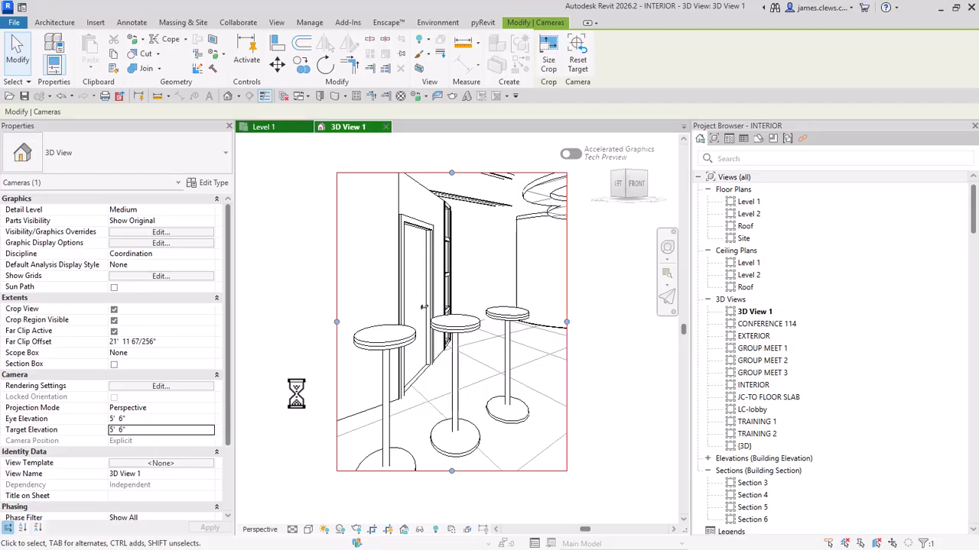
scroll(414, 381, up, 3)
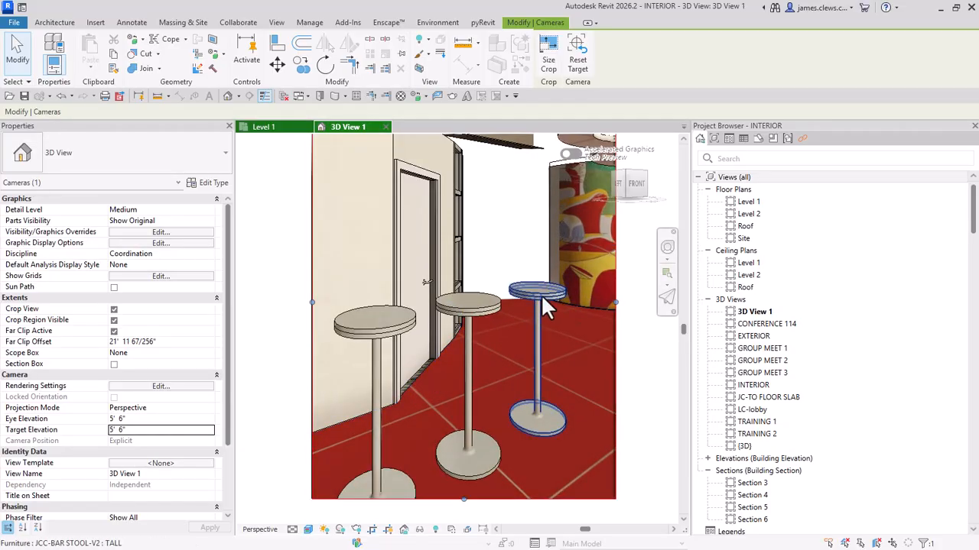
Step: Open the family of the farthest bar stool for editing
click(524, 292)
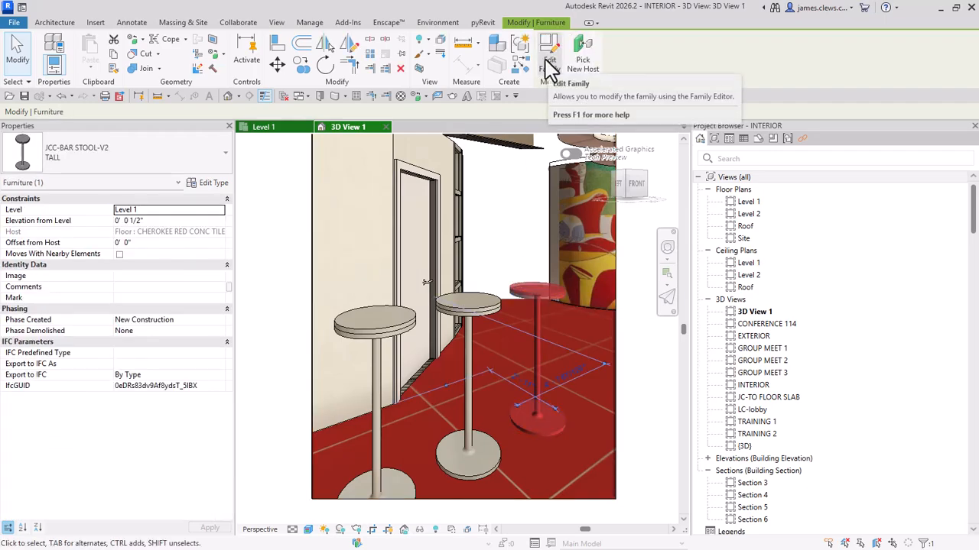
click(551, 66)
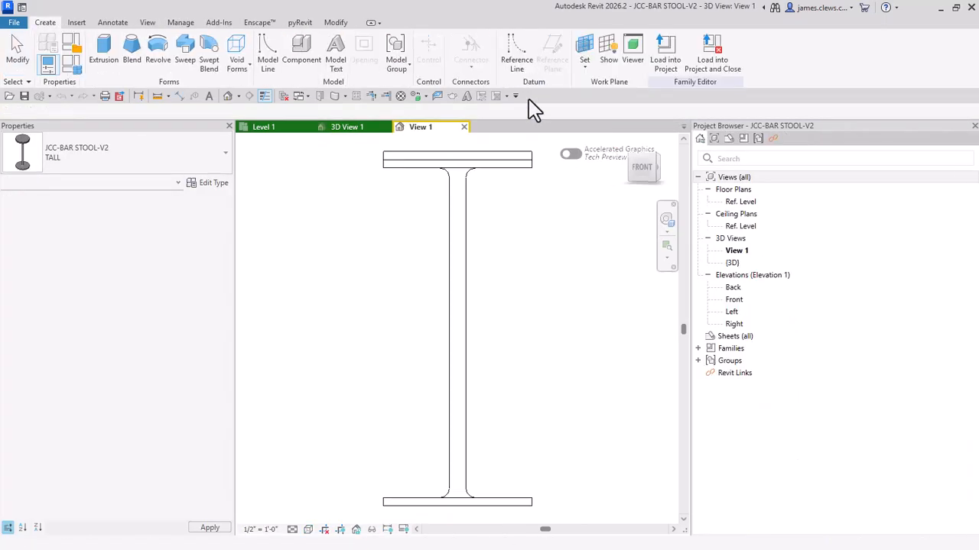
scroll(390, 249, down, 1)
middle_drag(409, 285, 418, 373)
scroll(465, 288, up, 2)
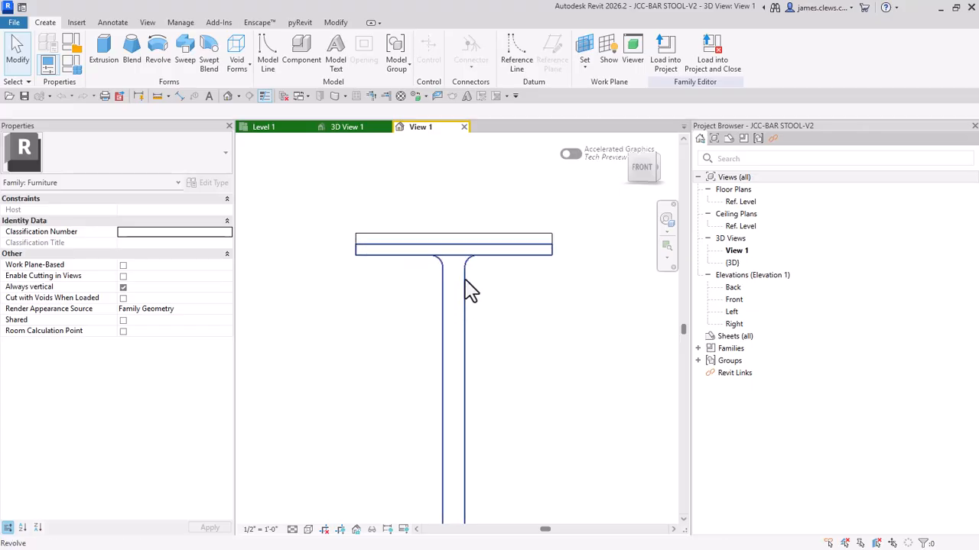
Step: Associate the seat extrusion's material with the CUSHION family parameter
click(459, 243)
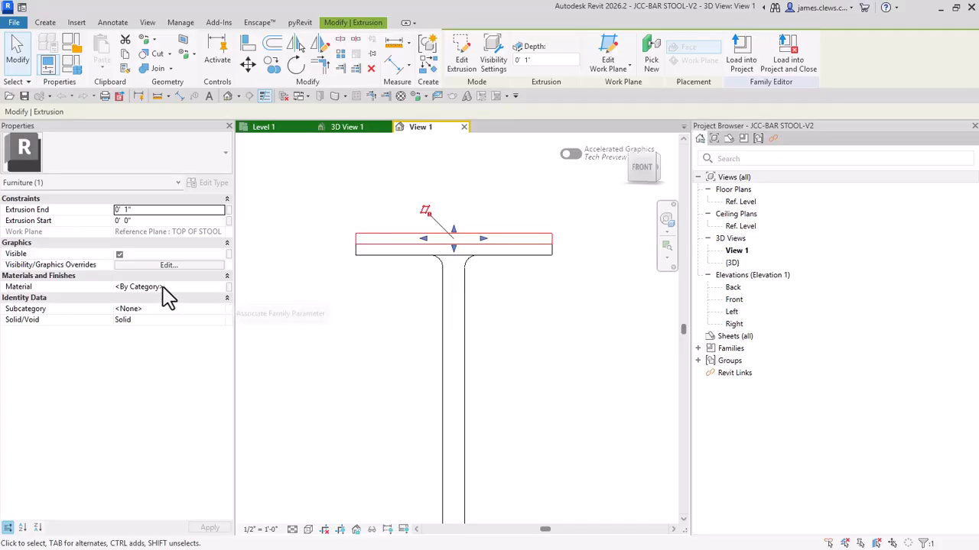
click(229, 291)
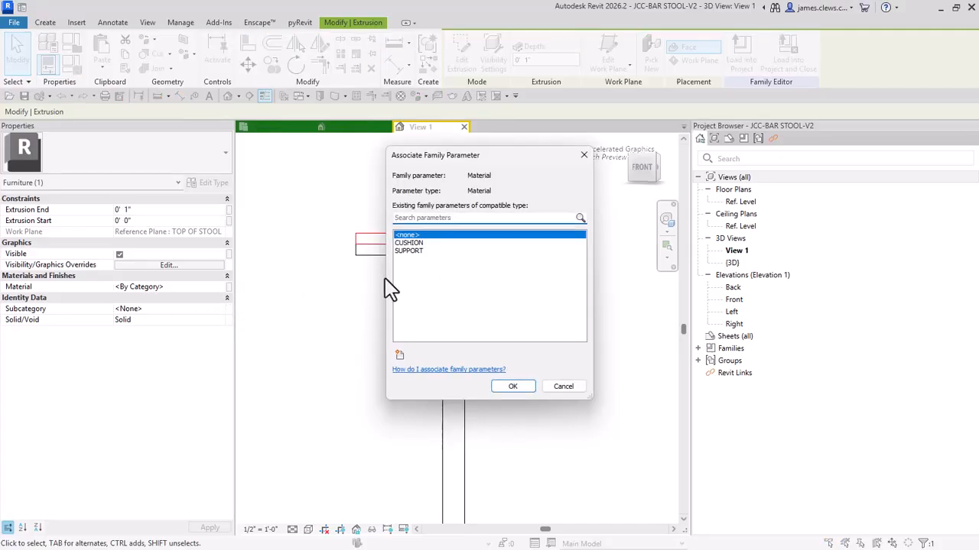
click(413, 244)
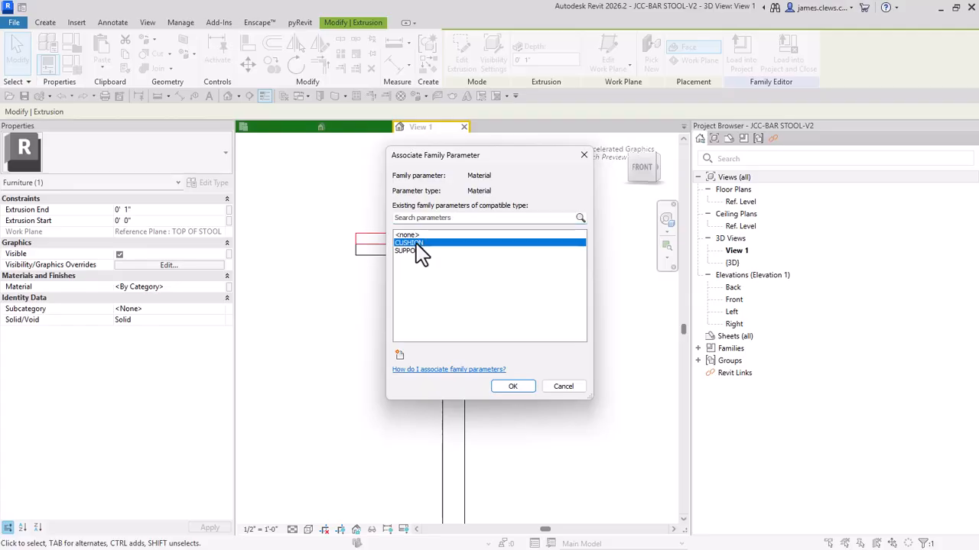
click(526, 392)
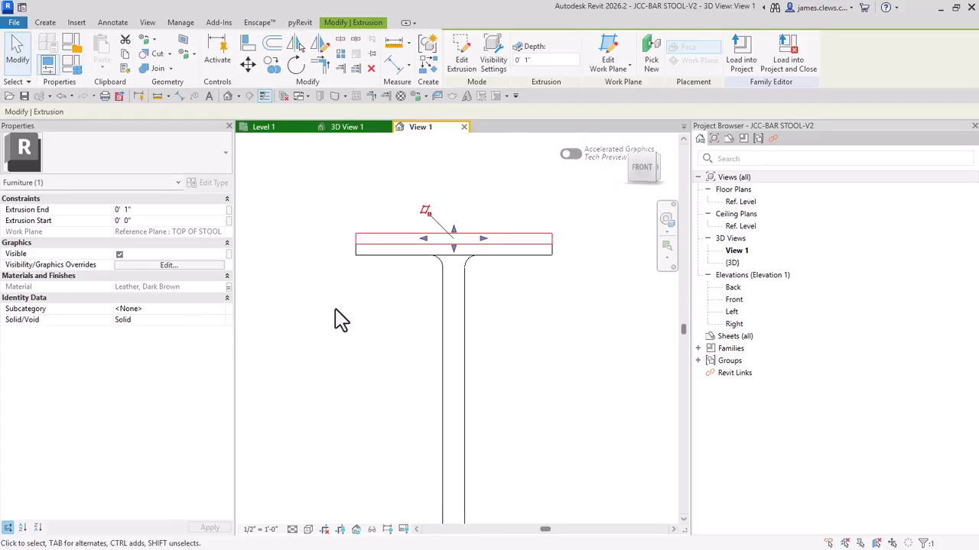
Step: Associate the material of the revolved stool base and post with the SUPPORT family parameter
click(380, 266)
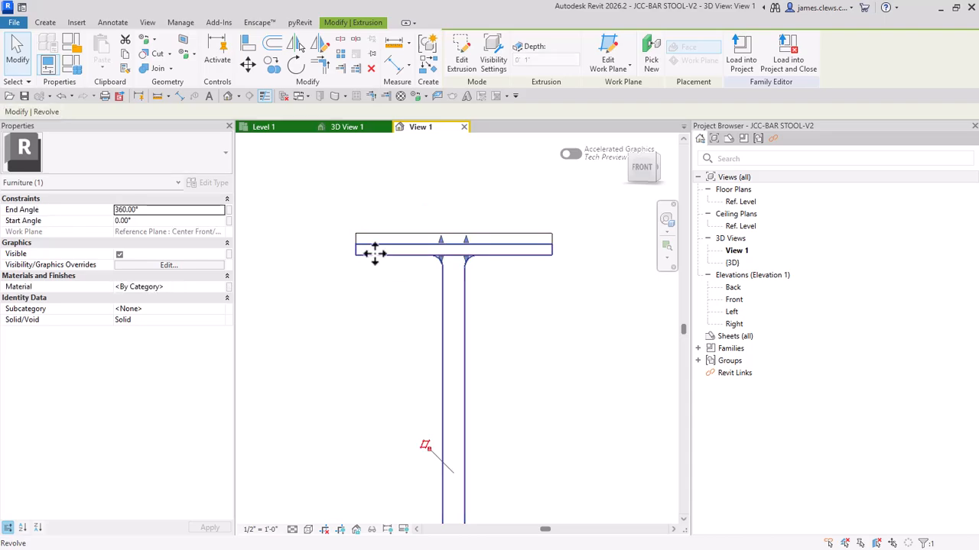
click(230, 289)
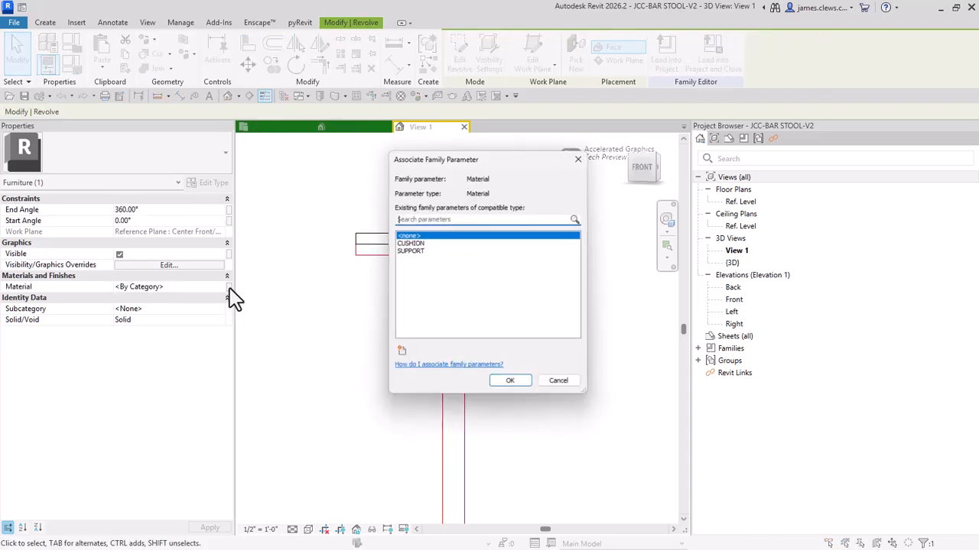
click(412, 251)
click(514, 388)
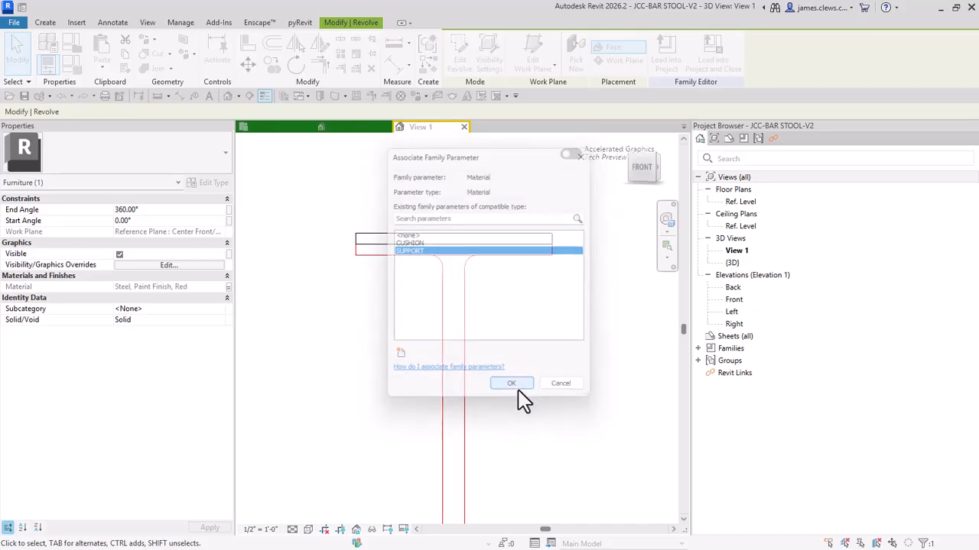
Step: Save the family over the existing JCC-BAR STOOL-V2.rfa and reload it into the INTERIOR project, overwriting the existing version and its parameter values
click(384, 362)
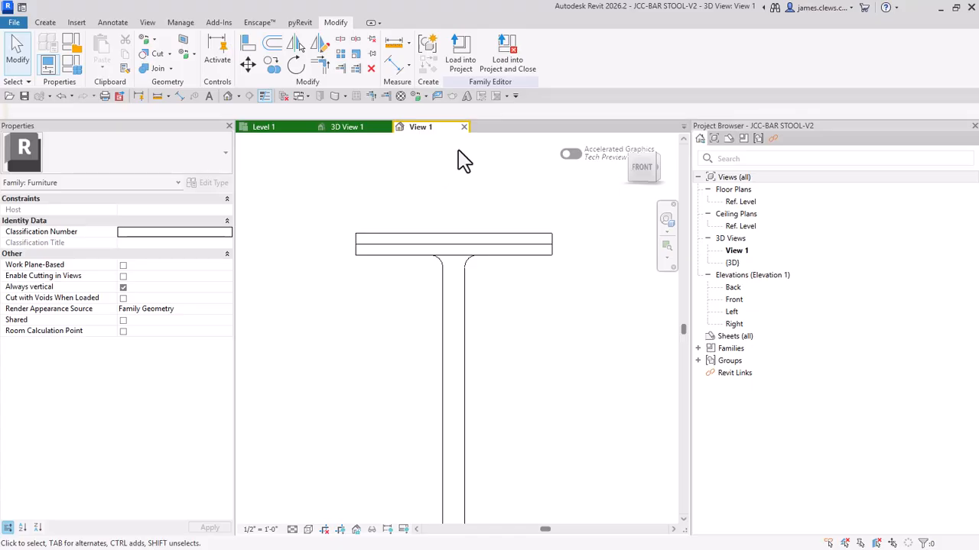
click(509, 52)
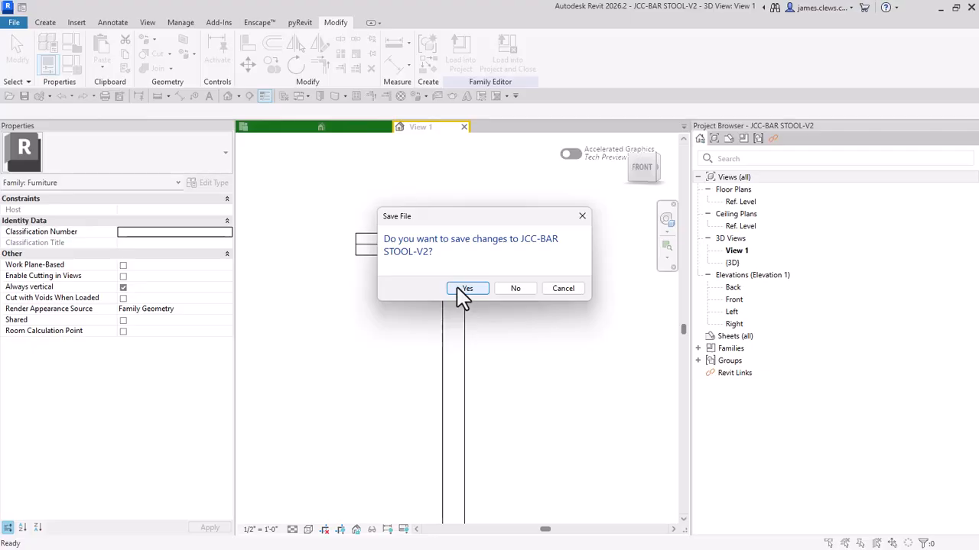
click(464, 290)
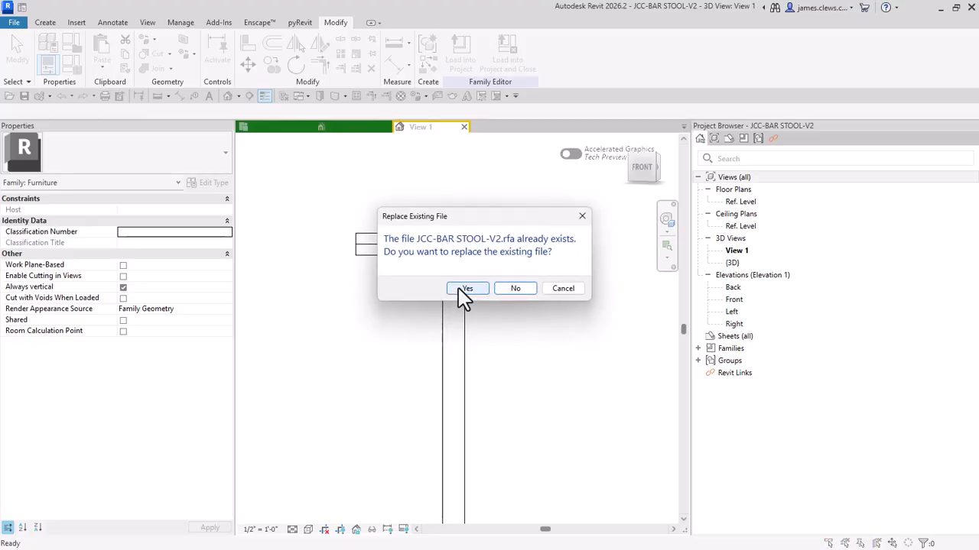
click(465, 290)
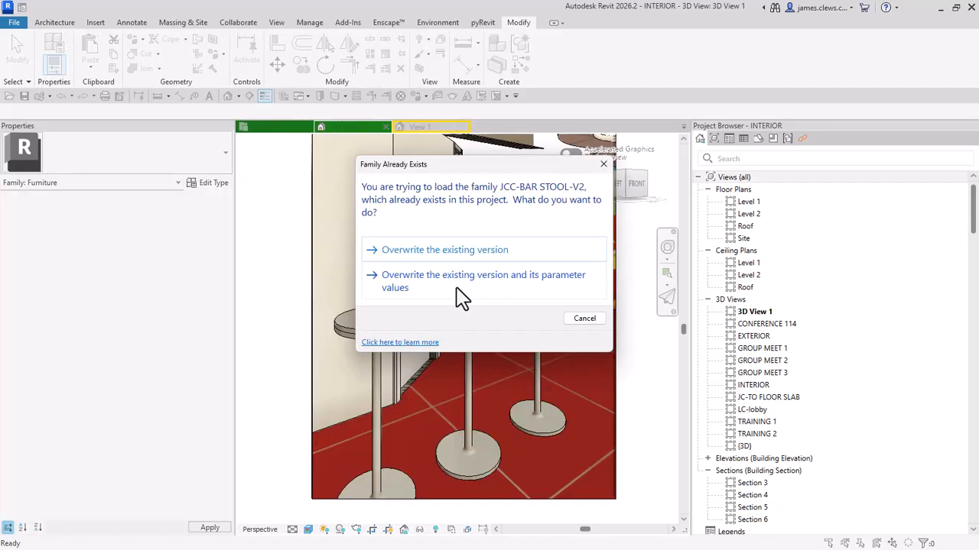
click(457, 286)
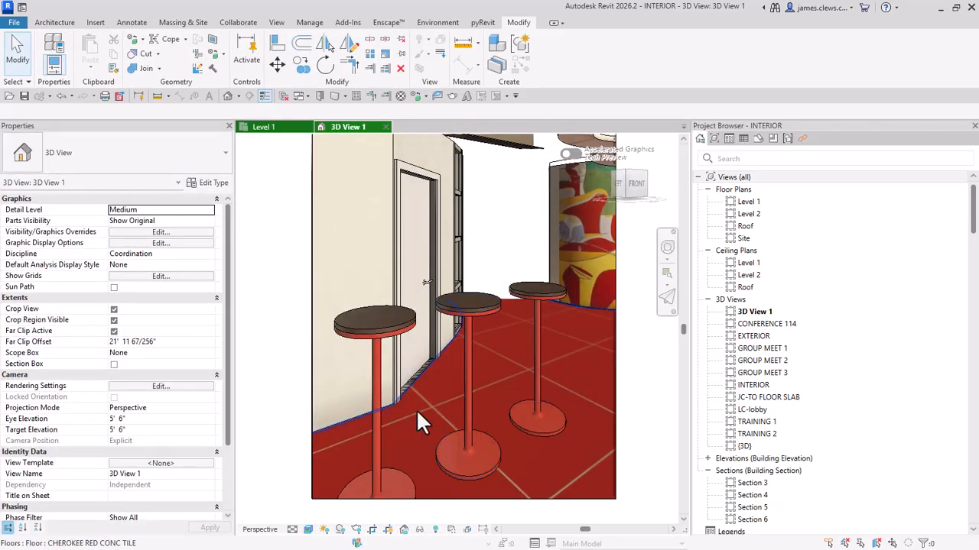
scroll(402, 386, up, 2)
scroll(401, 382, down, 3)
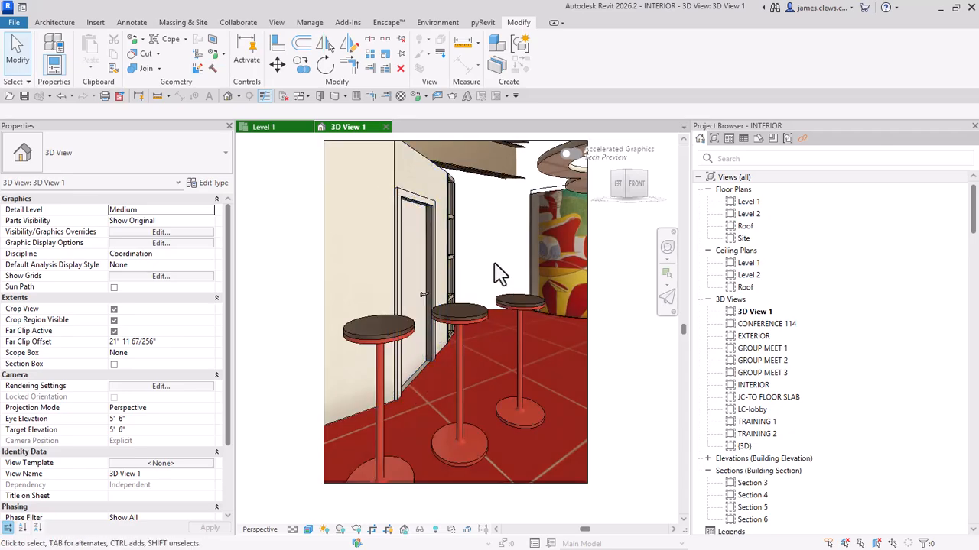
Step: Open the family of the middle bar stool in the camera view for editing
click(458, 329)
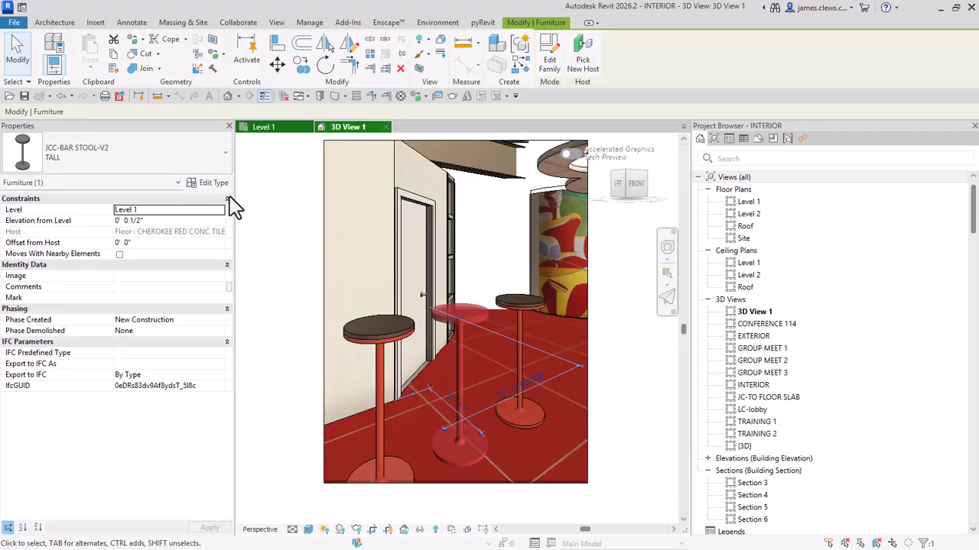
click(285, 279)
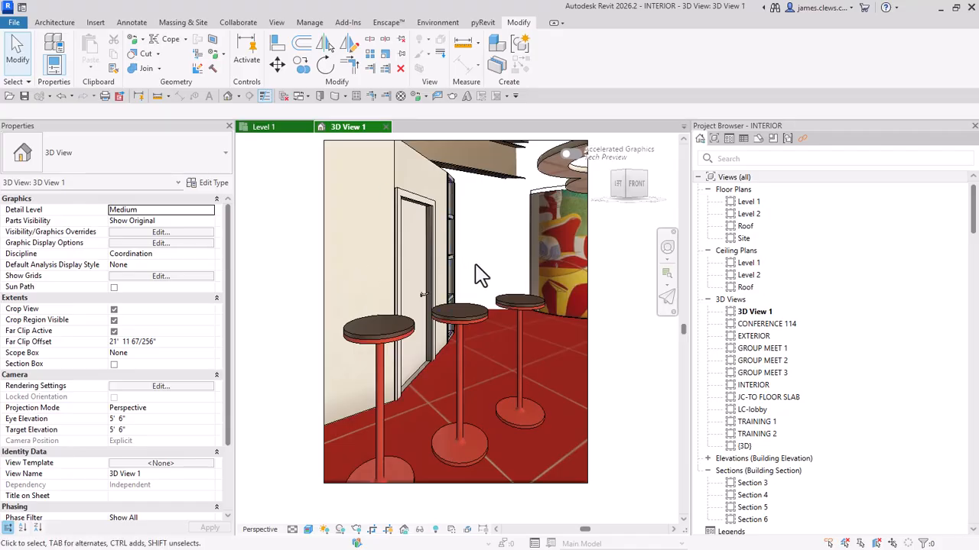
click(475, 315)
key(Escape)
click(473, 315)
click(549, 59)
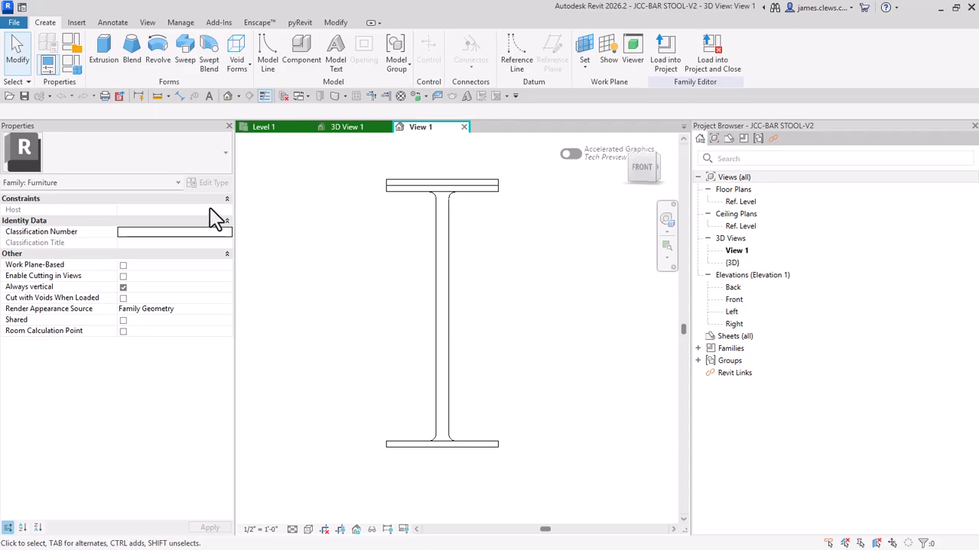
Step: Open the stool's family types and bring up the choice of type names
click(73, 65)
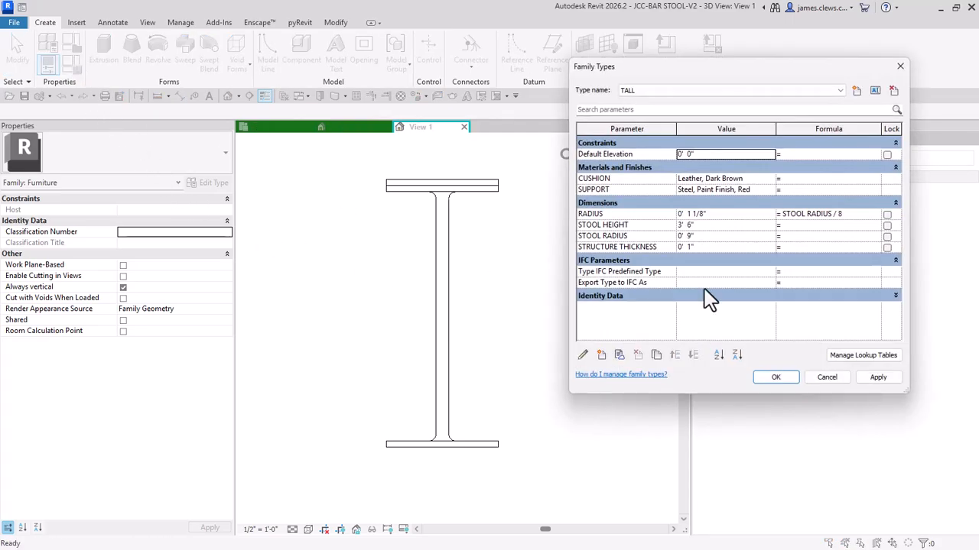
click(650, 91)
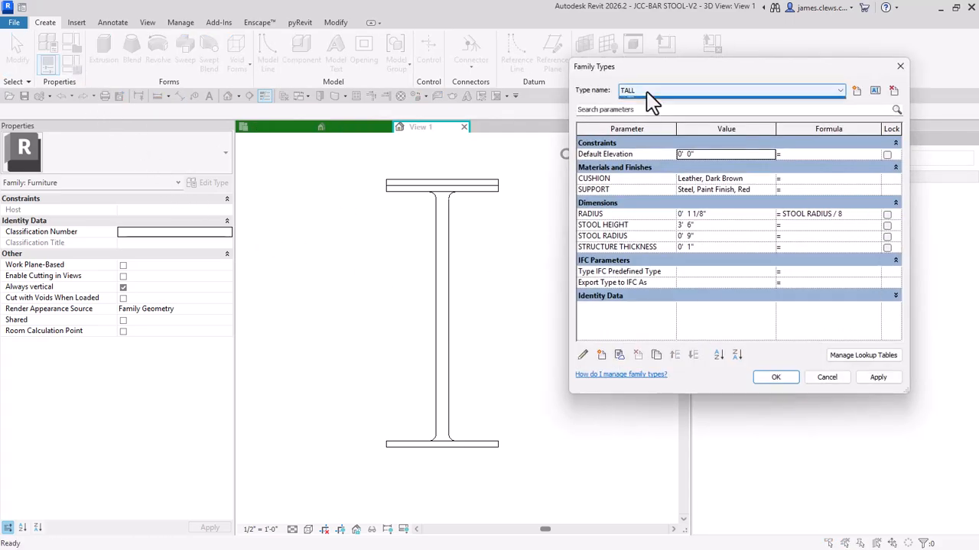
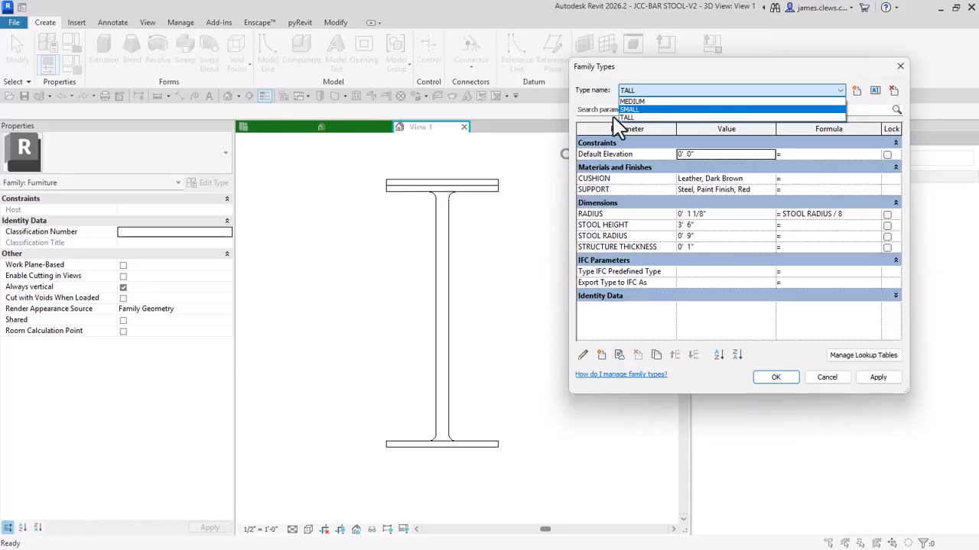
Step: Accept the family types with TALL as the current type and save the family over the existing JCC-BAR STOOL-V2.rfa
click(782, 378)
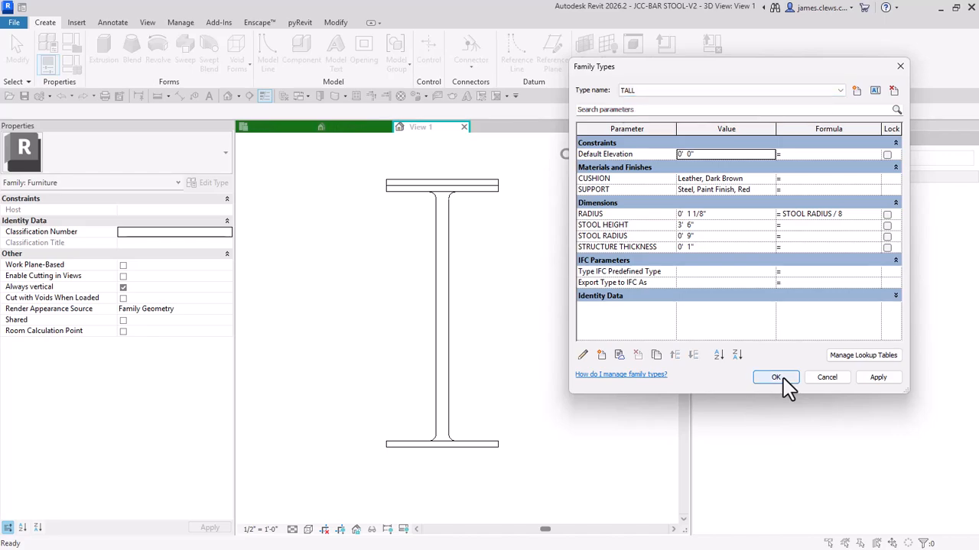
click(782, 377)
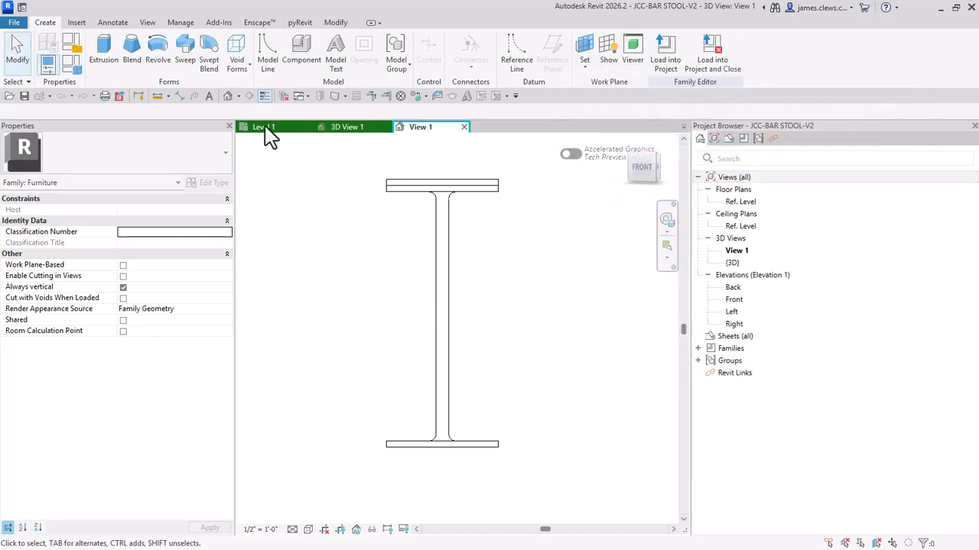
click(14, 23)
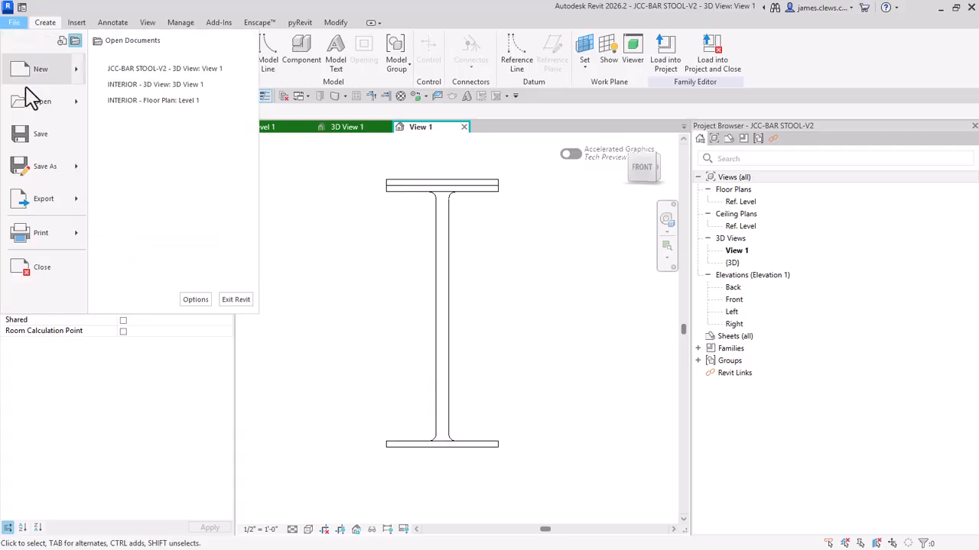
mouse_move(53, 177)
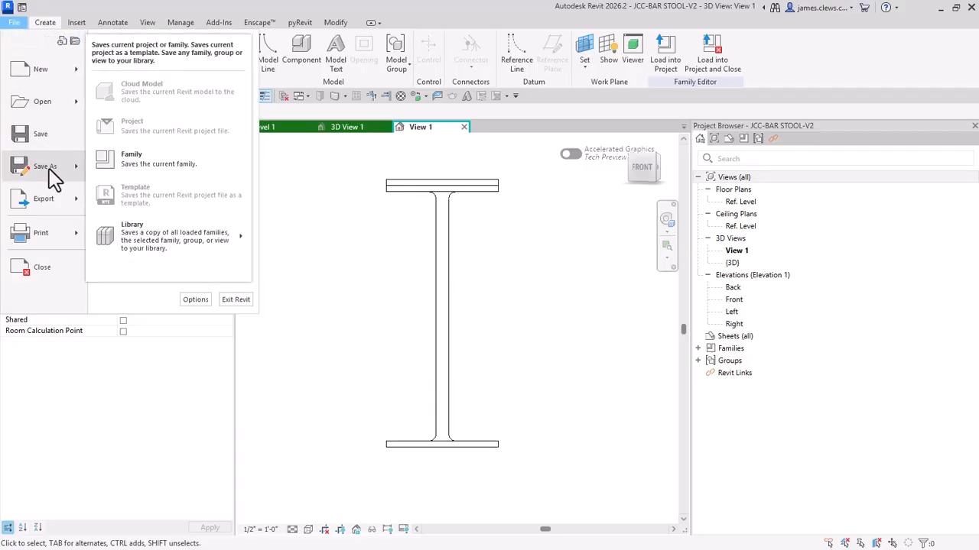
click(138, 166)
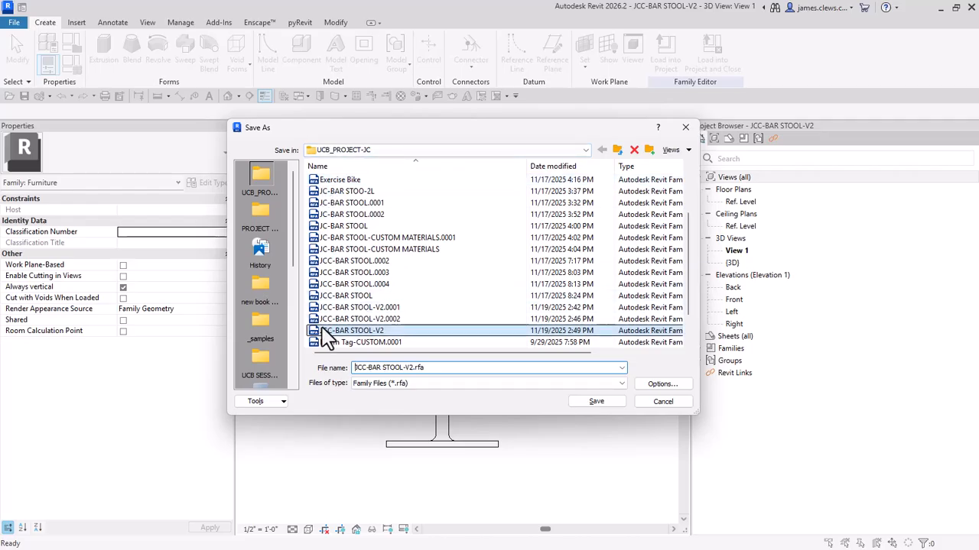
click(600, 403)
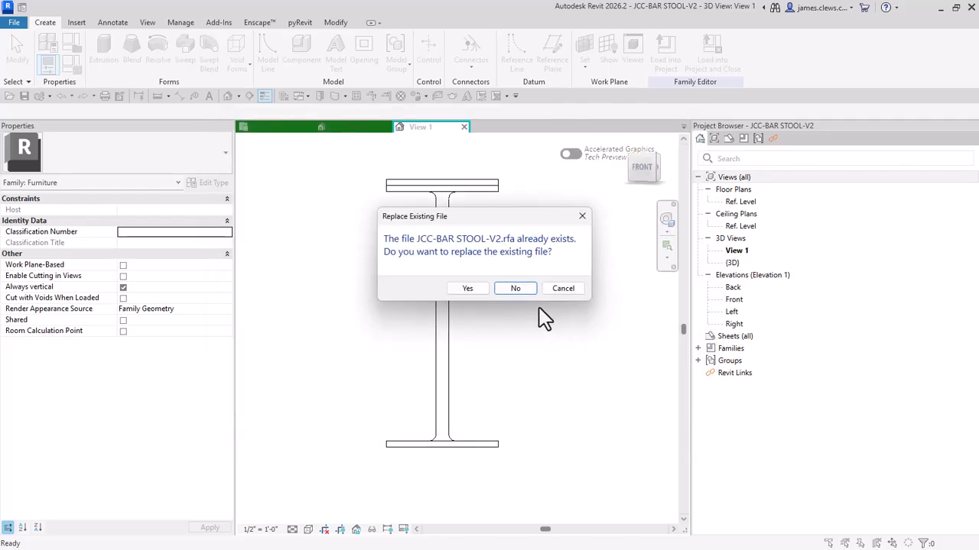
click(465, 289)
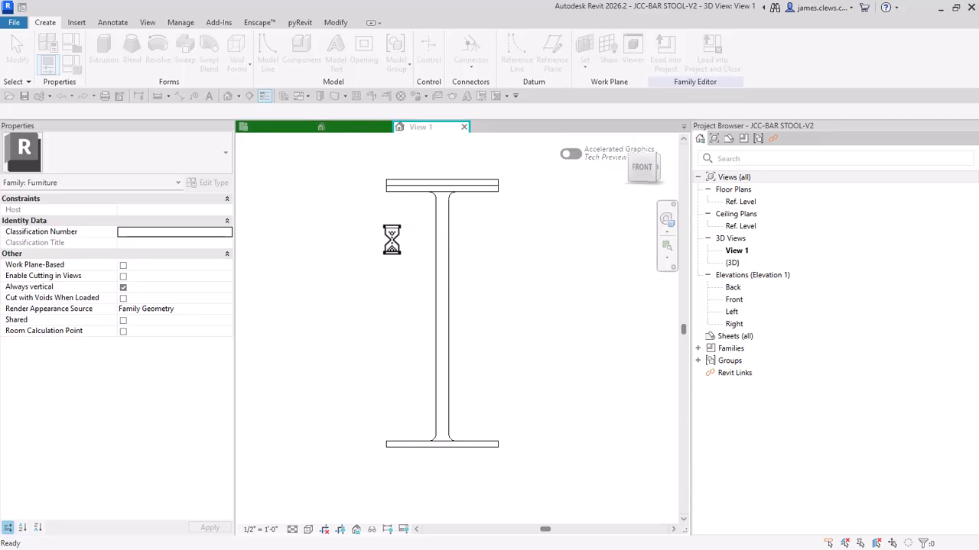
Step: Export the stool's family types as the text file JCC-BAR STOOL-V2.txt in the UCB_PROJECT-JC folder
click(15, 23)
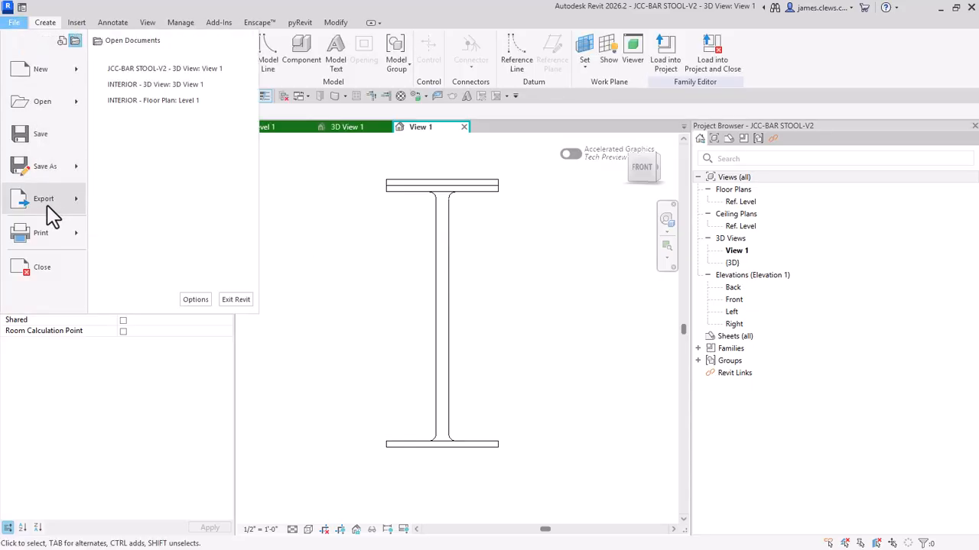
mouse_move(80, 207)
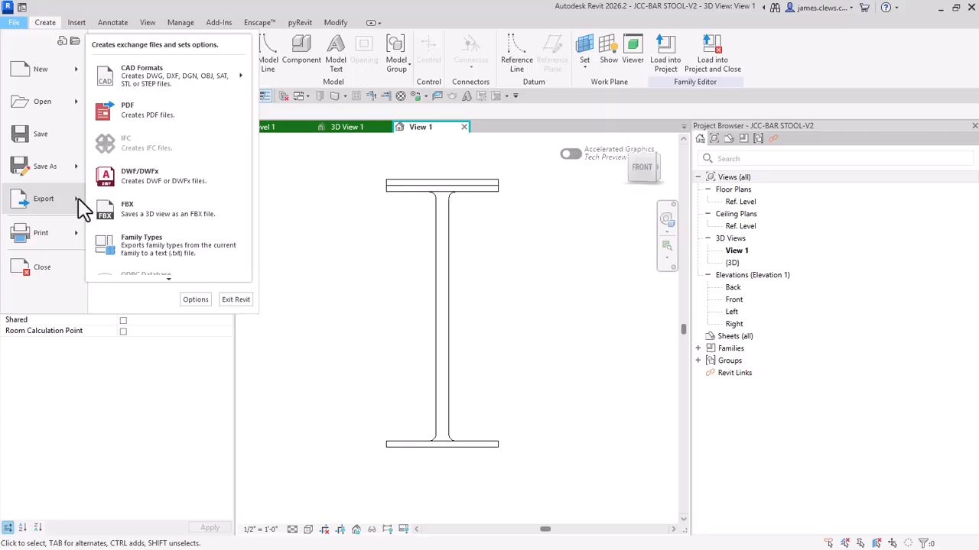
click(163, 261)
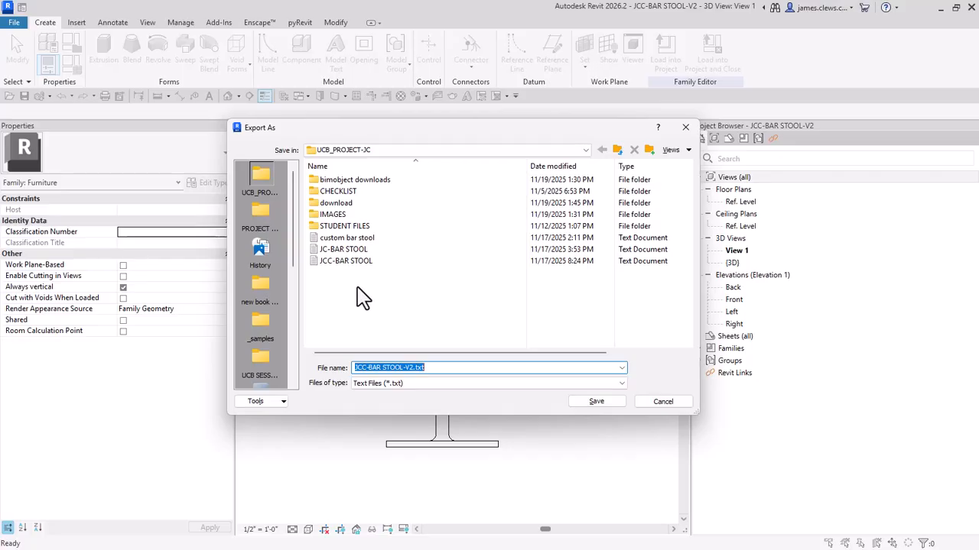
click(379, 325)
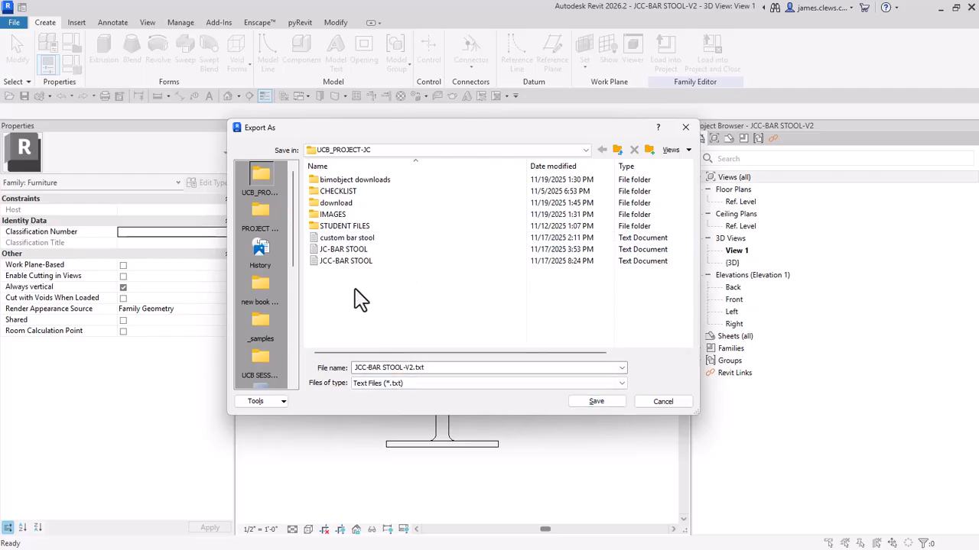
click(596, 402)
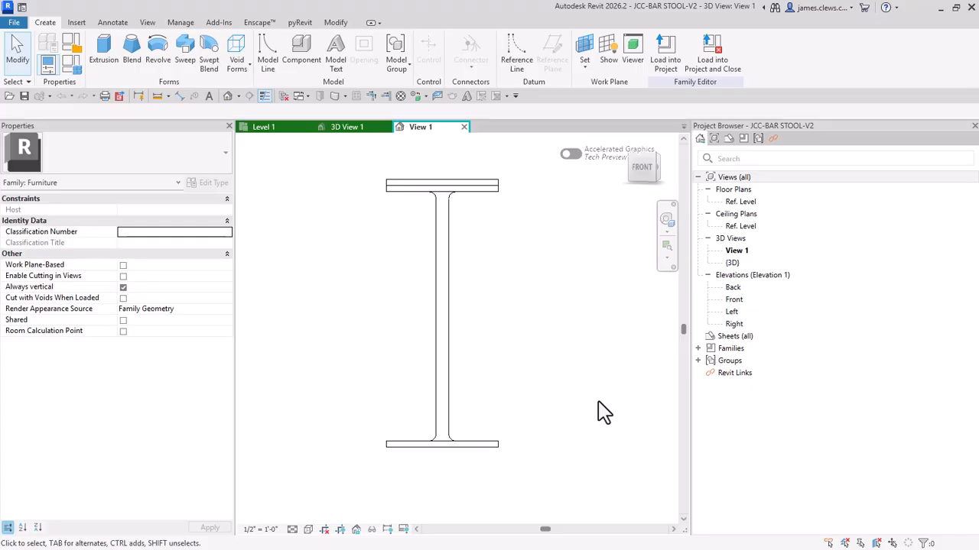
Step: Close the stool family and return to the INTERIOR project's camera view of the bar stools
click(465, 127)
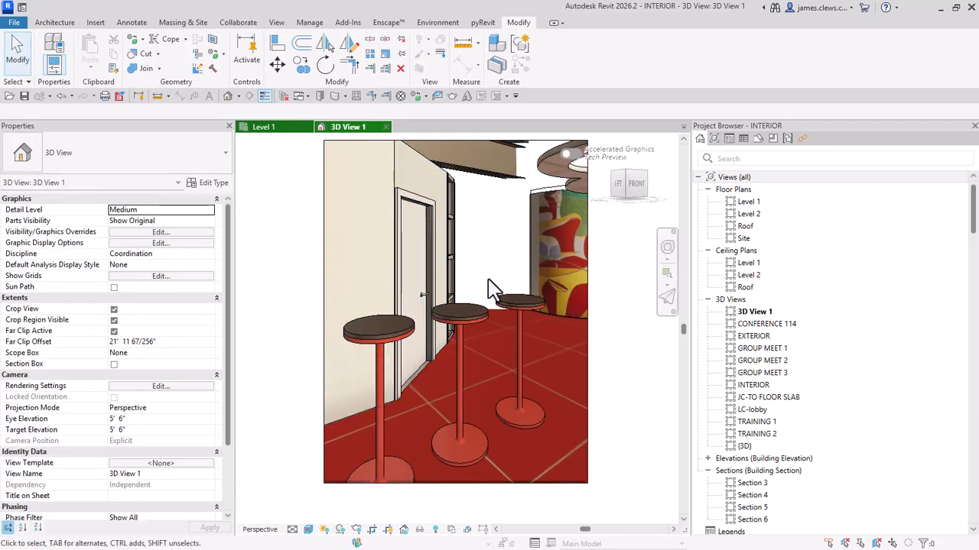
scroll(493, 275, down, 1)
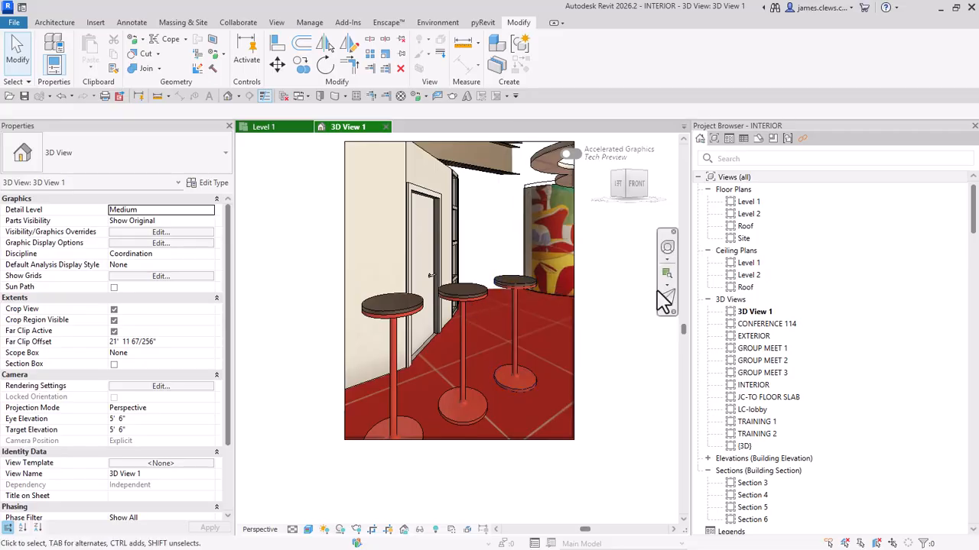
scroll(674, 282, down, 1)
scroll(737, 276, down, 1)
scroll(737, 273, up, 1)
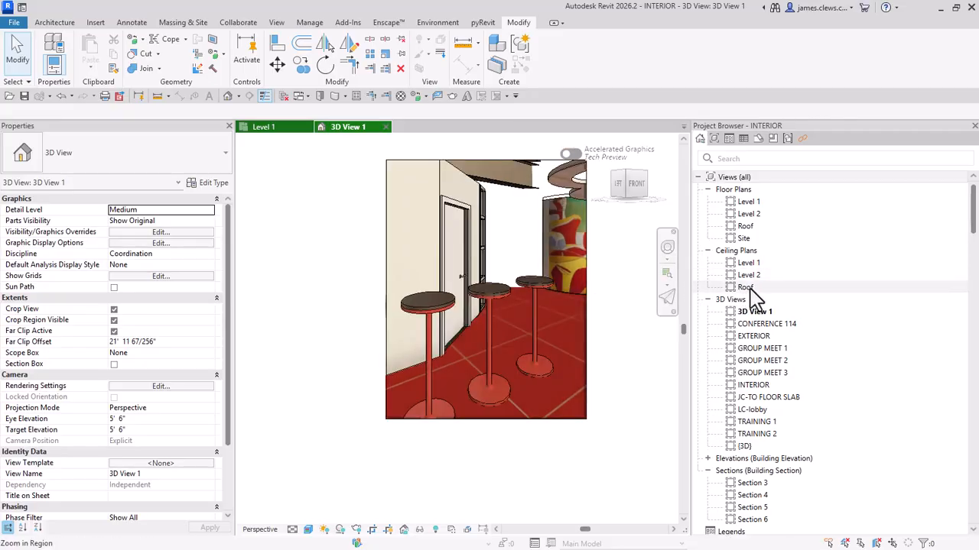
Step: Limit the INTERIOR project's content tree to families only
scroll(753, 299, down, 15)
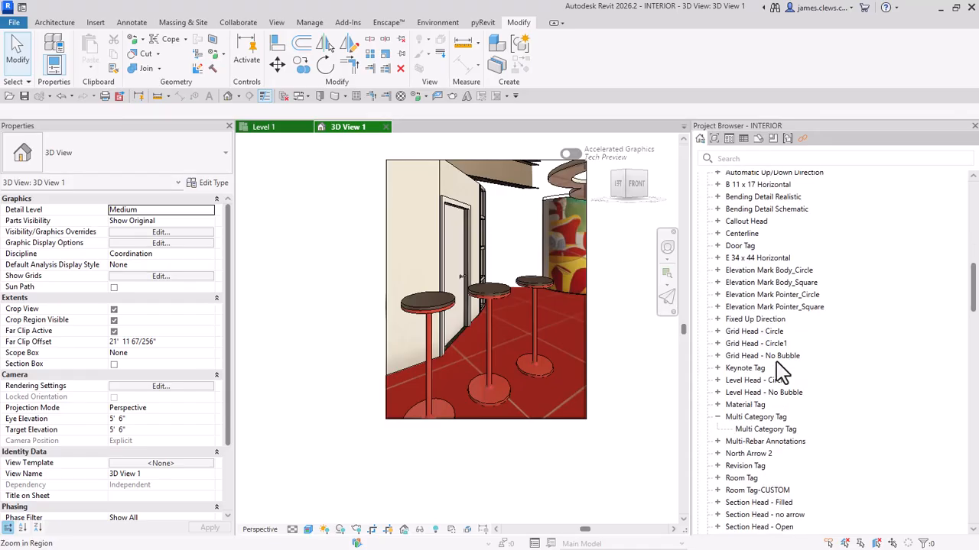
scroll(781, 373, down, 8)
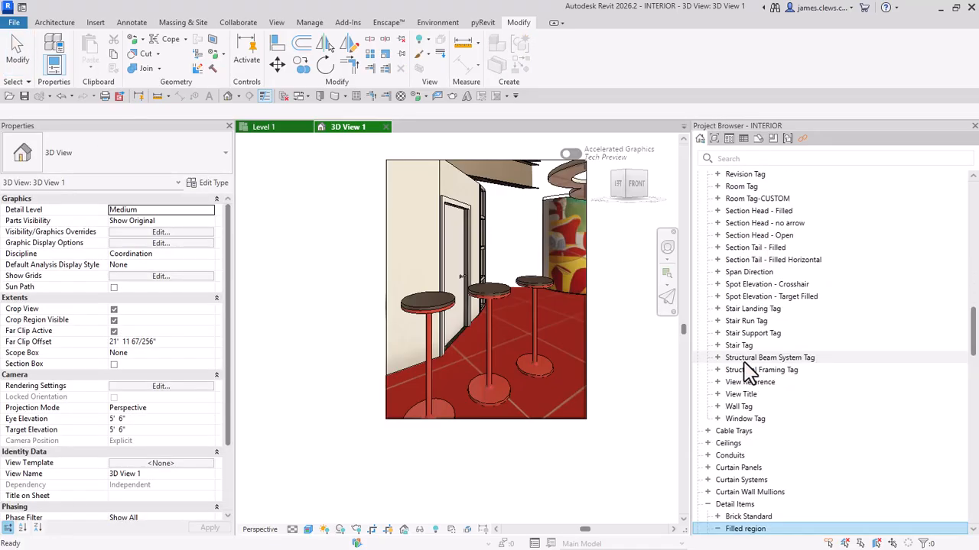
scroll(745, 353, down, 1)
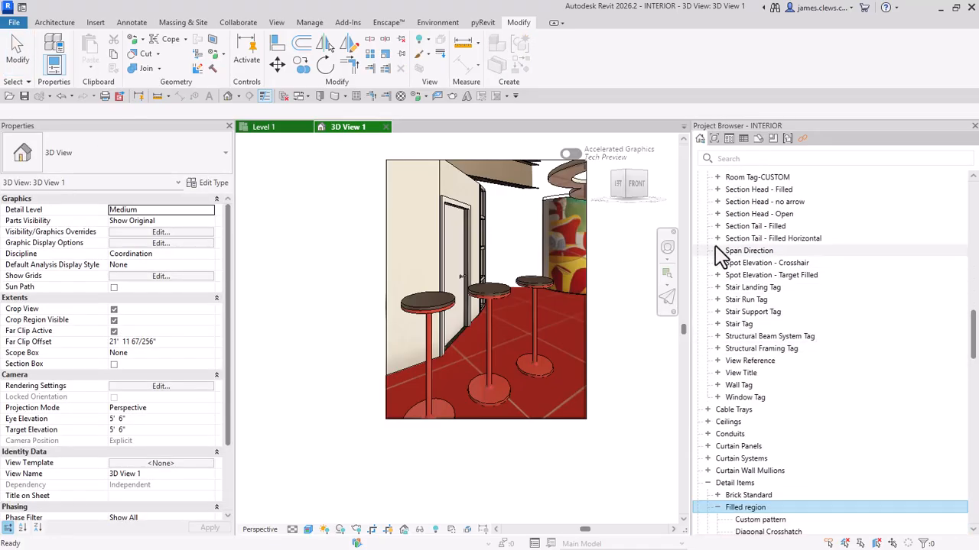
scroll(743, 213, up, 1)
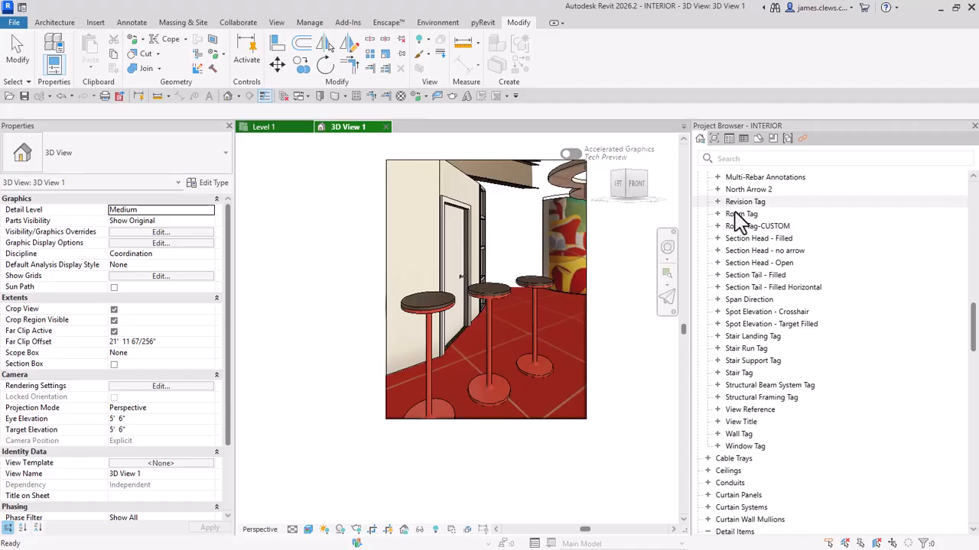
scroll(751, 229, down, 2)
scroll(766, 309, down, 4)
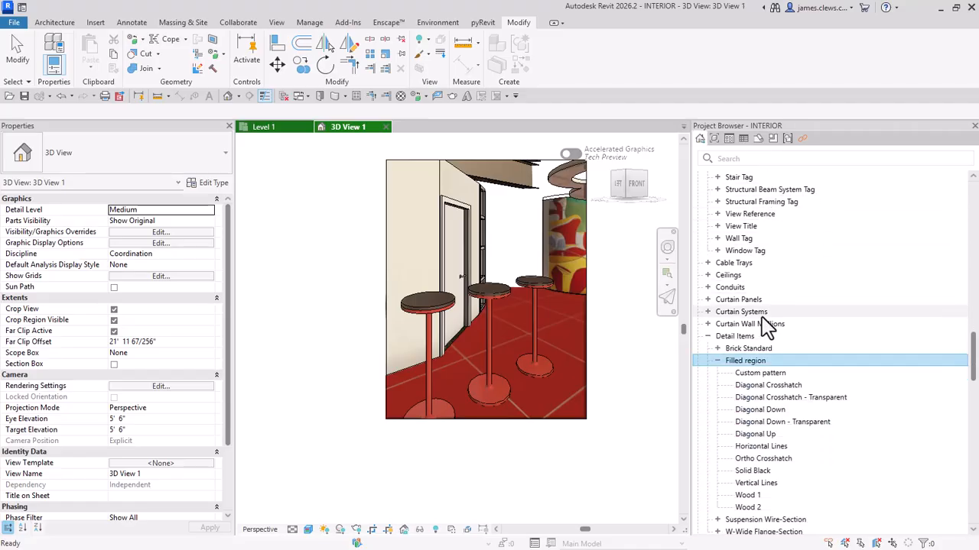
click(772, 141)
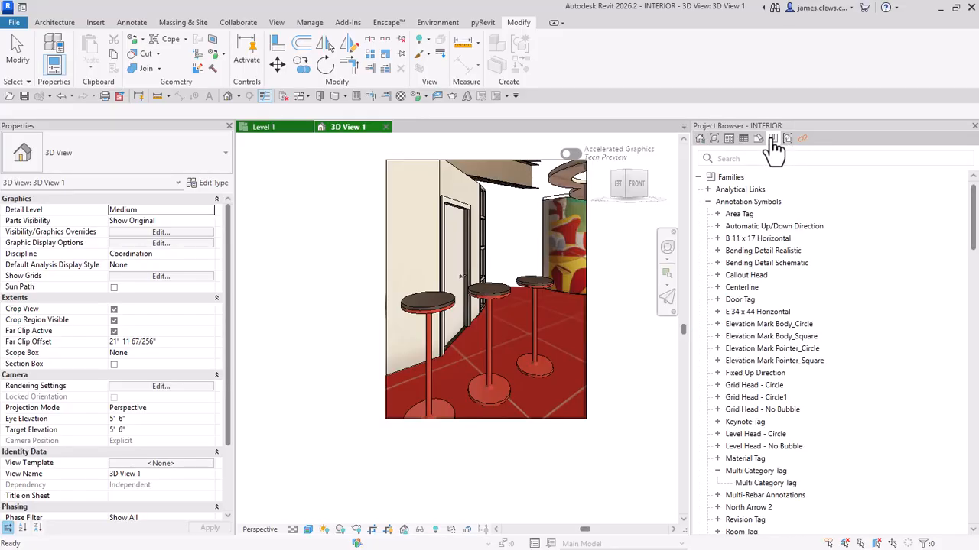
Step: Look through the annotation symbol families loaded in the INTERIOR project
scroll(761, 260, down, 2)
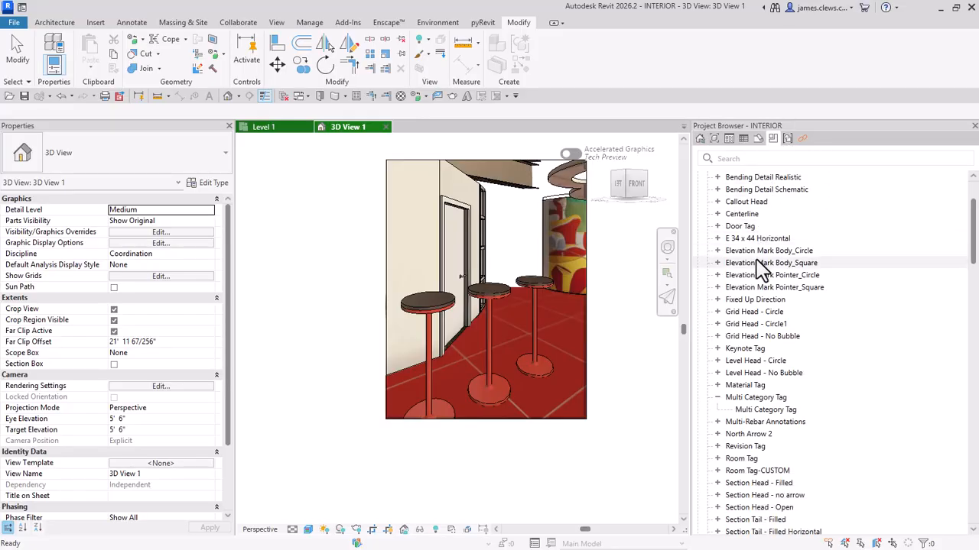
scroll(756, 275, down, 5)
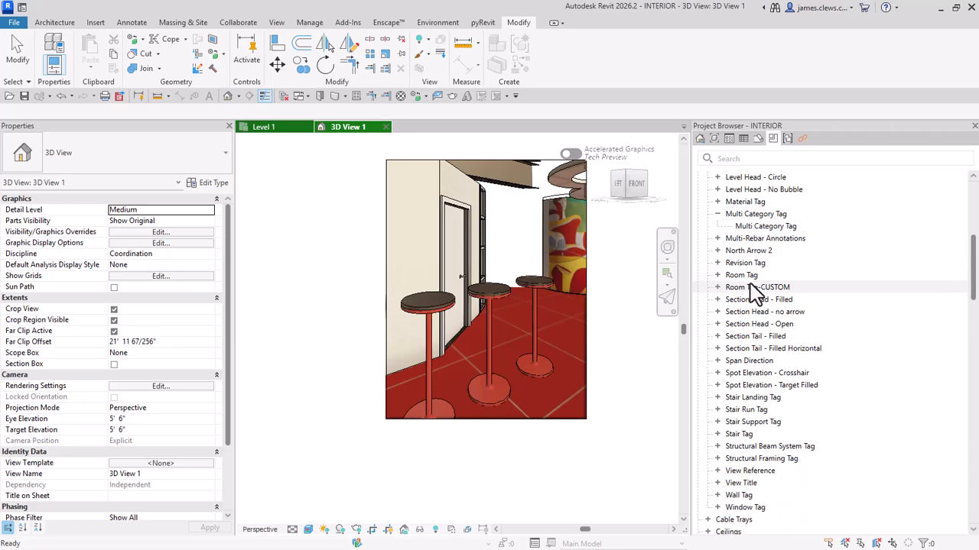
scroll(751, 286, up, 4)
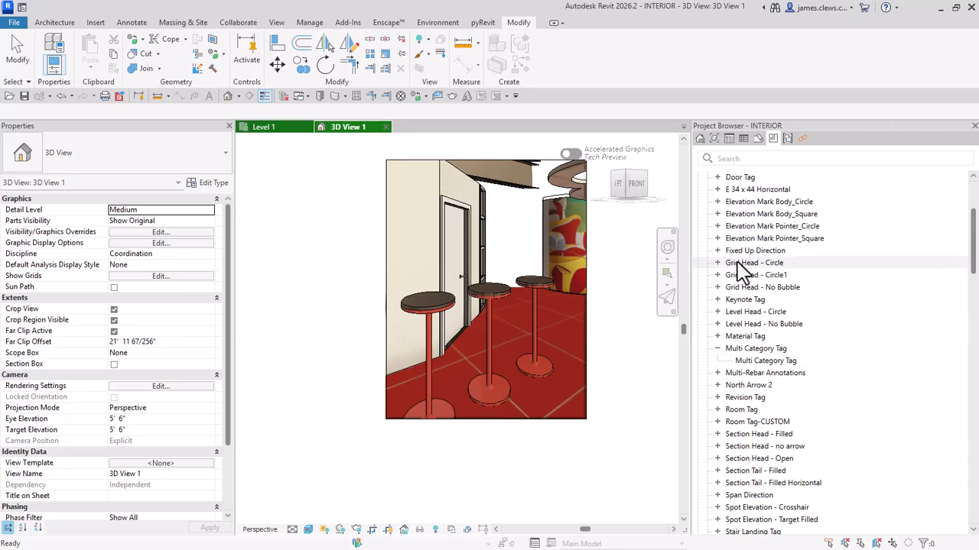
scroll(749, 259, up, 2)
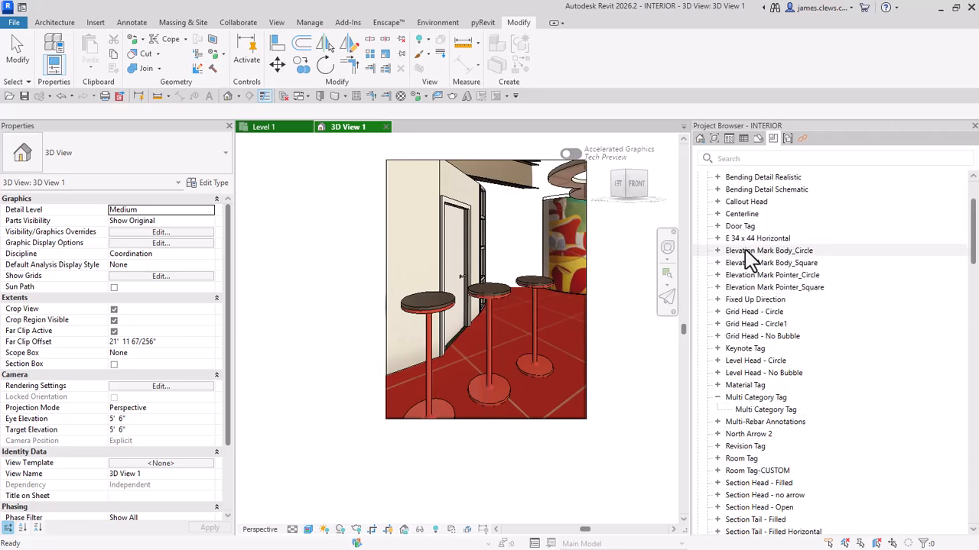
scroll(743, 271, down, 2)
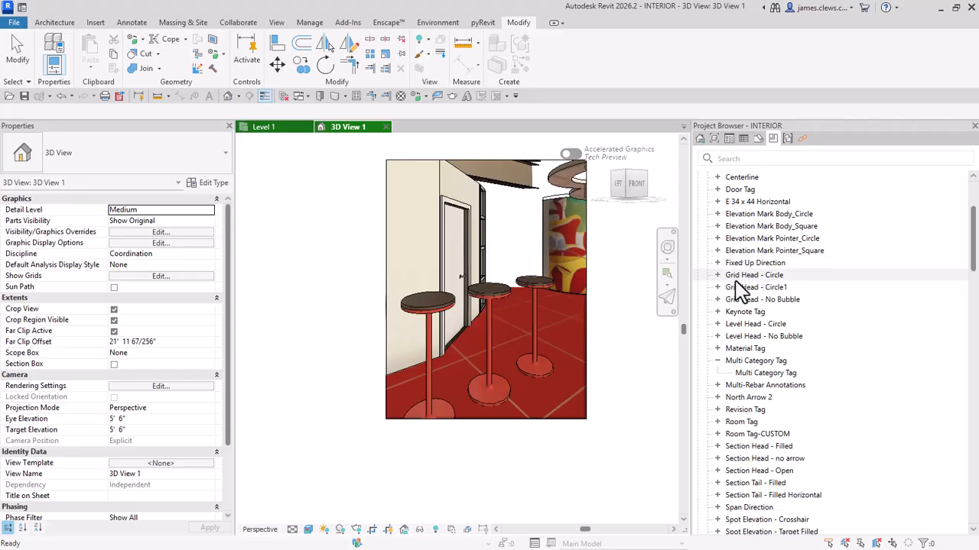
scroll(734, 257, up, 2)
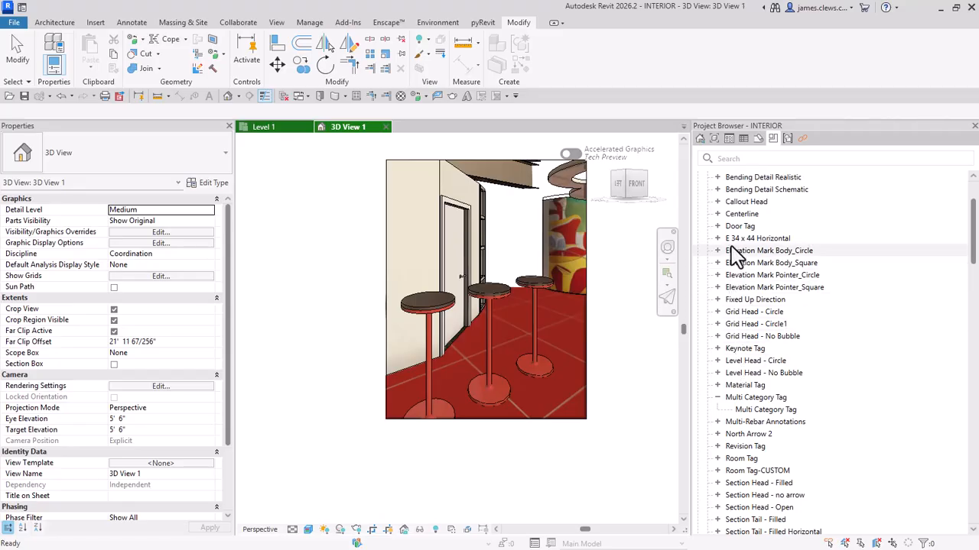
scroll(734, 257, down, 12)
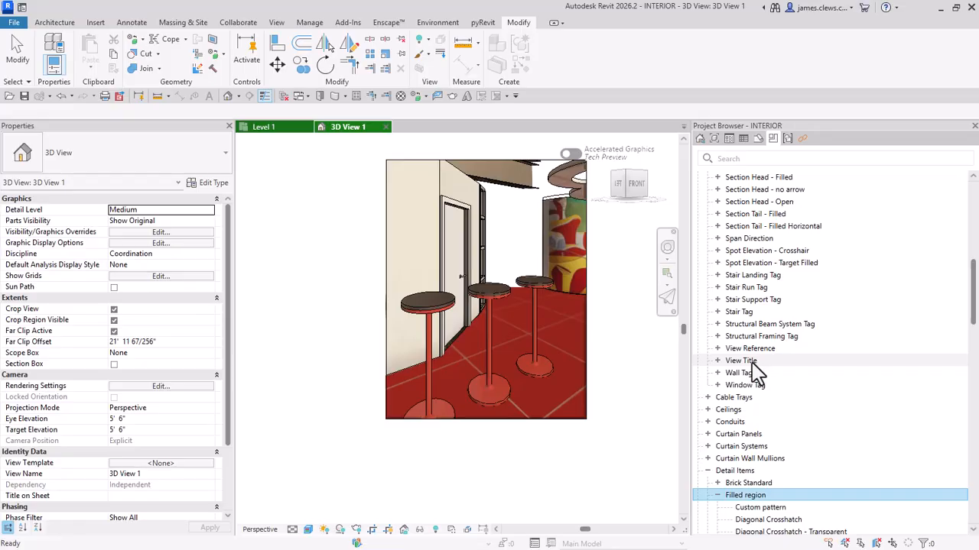
scroll(753, 373, up, 15)
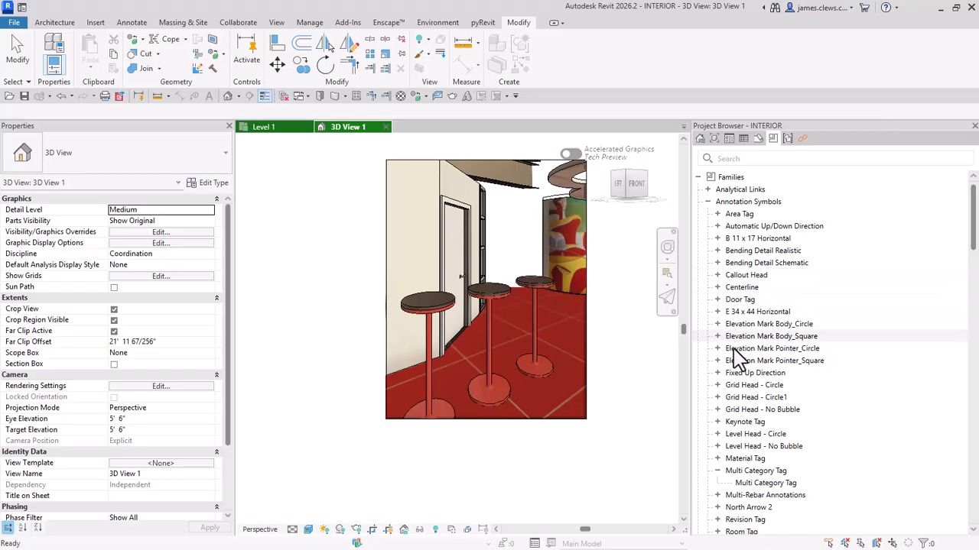
scroll(734, 363, down, 1)
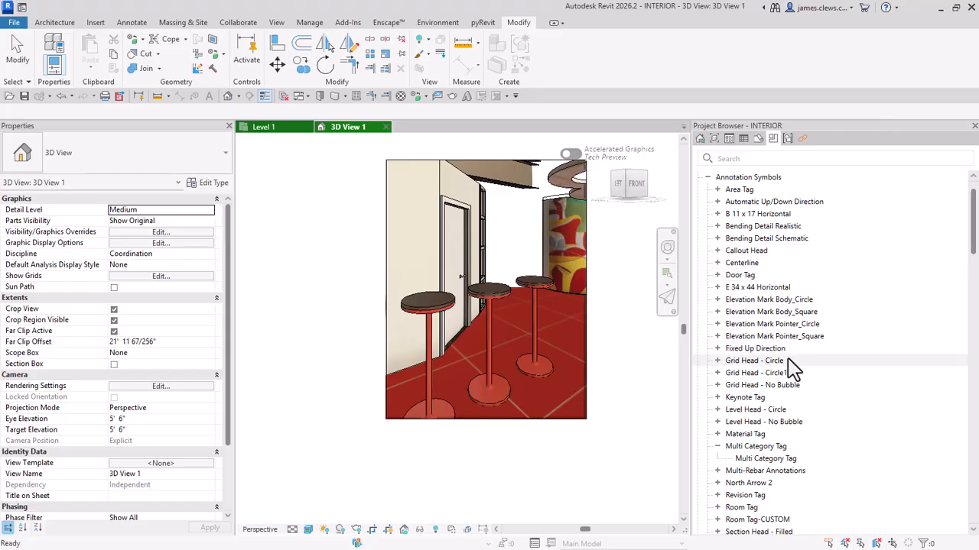
scroll(753, 233, up, 1)
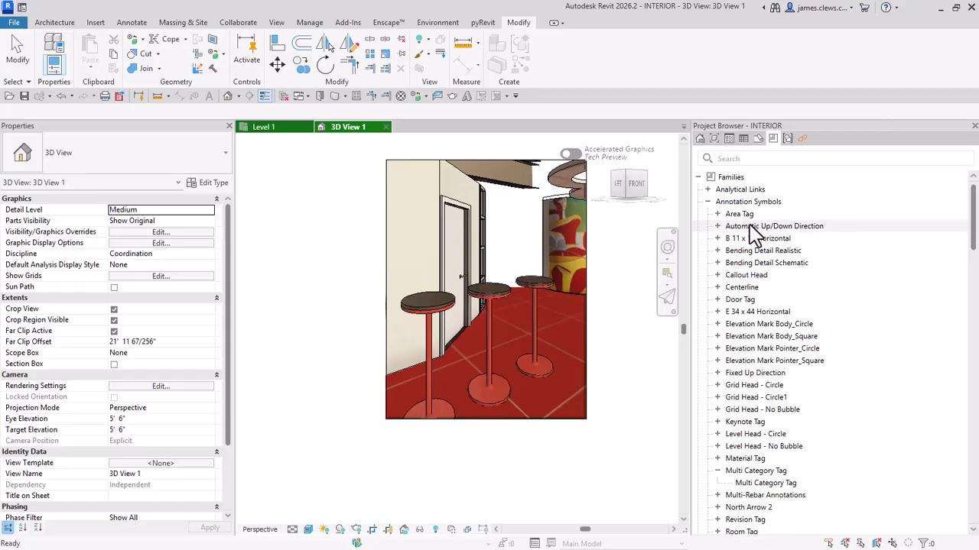
Step: Collapse the Annotation Symbols category and the Floor family in the project's family tree to reach the Furniture category
click(708, 202)
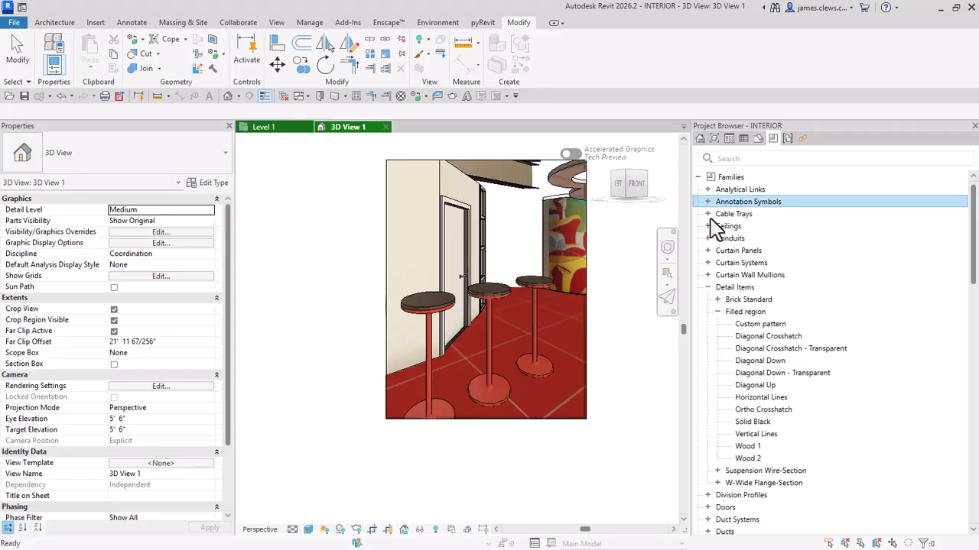
scroll(734, 283, down, 1)
scroll(765, 294, down, 6)
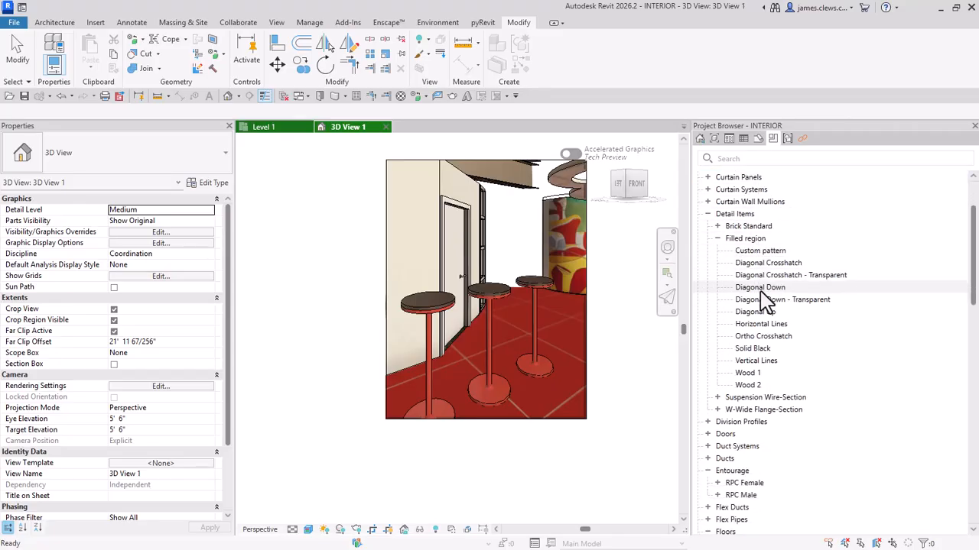
scroll(765, 309, down, 2)
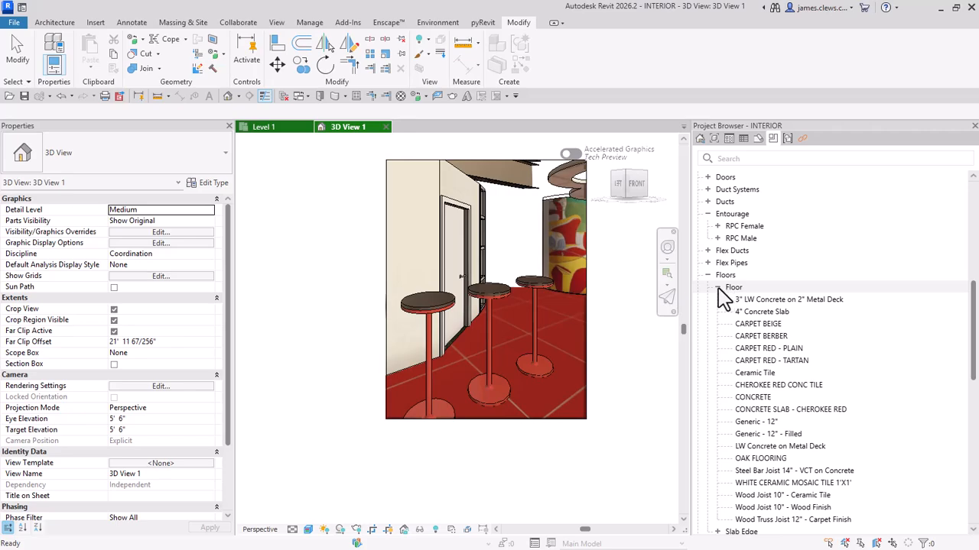
click(718, 288)
scroll(757, 283, down, 2)
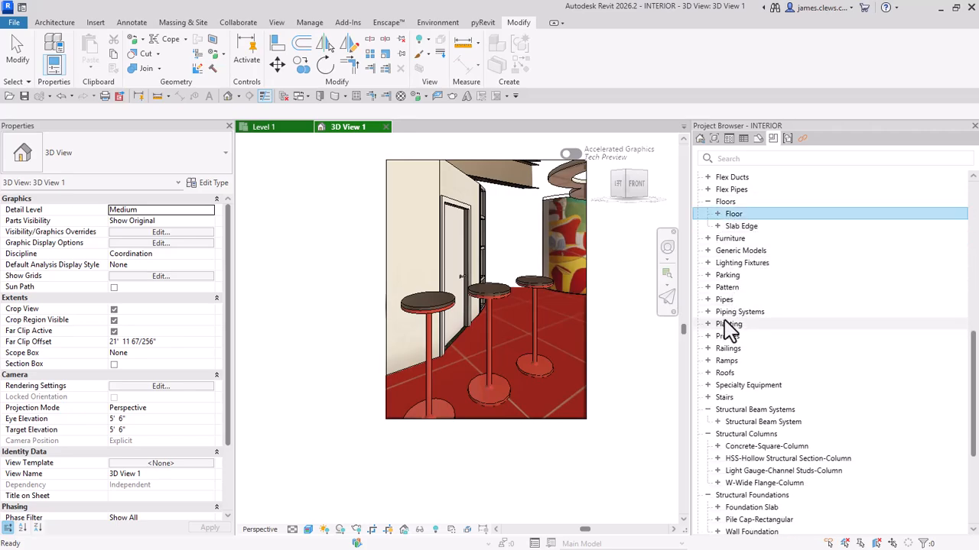
Step: Expand the Furniture category and the JCC-BAR STOOL-V2 family in the project's family tree to list its types
scroll(726, 299, down, 3)
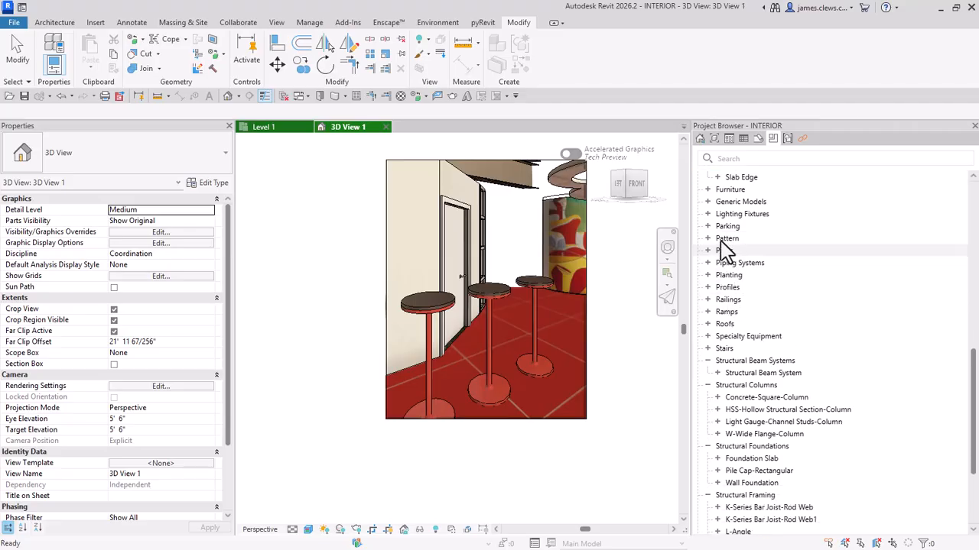
scroll(730, 252, up, 1)
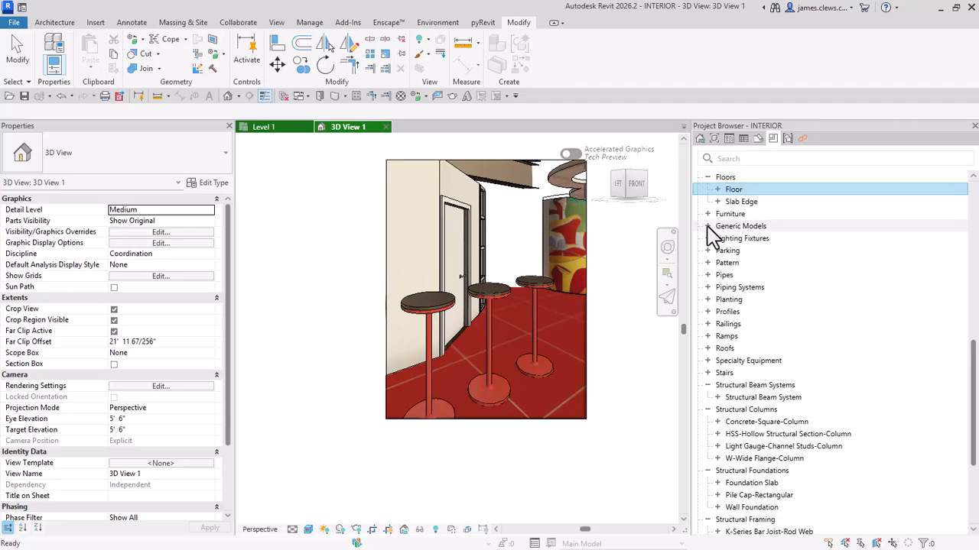
click(708, 215)
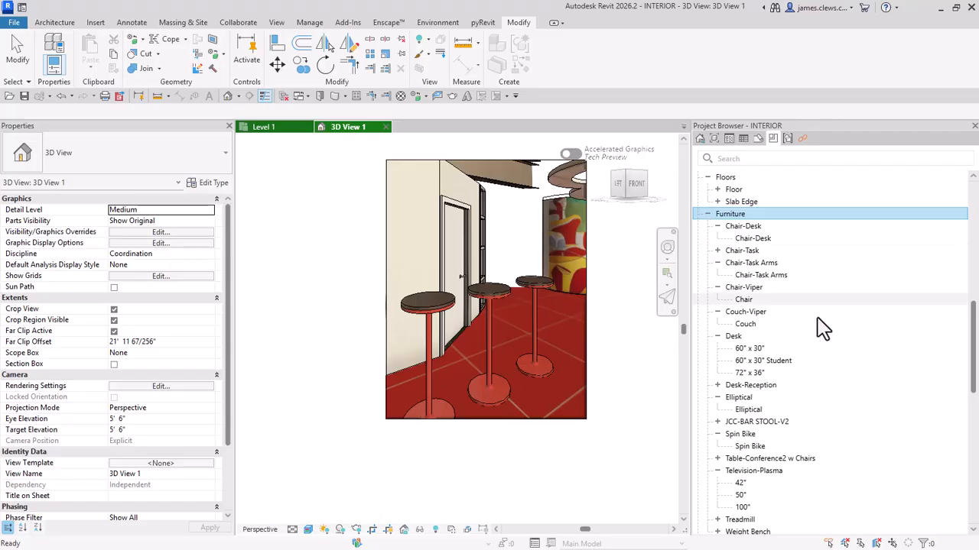
scroll(748, 286, down, 1)
scroll(747, 285, down, 6)
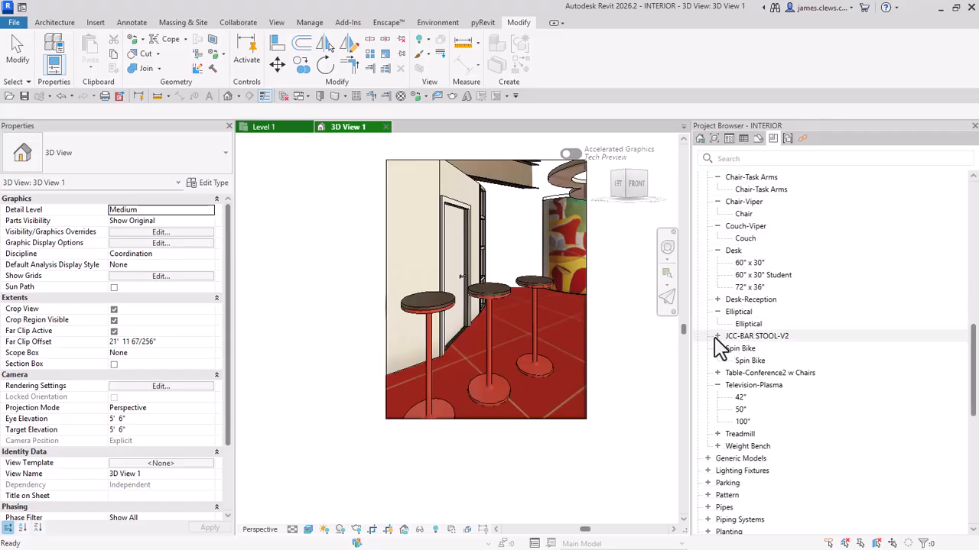
click(717, 337)
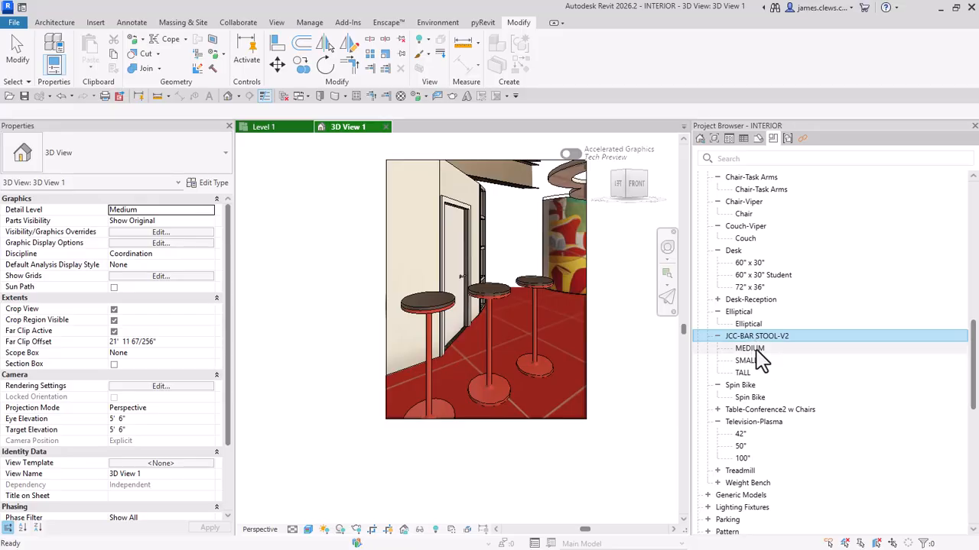
Step: Place another MEDIUM stool of the JCC-BAR STOOL-V2 family at the far end of the existing stool row
drag(750, 349, 570, 344)
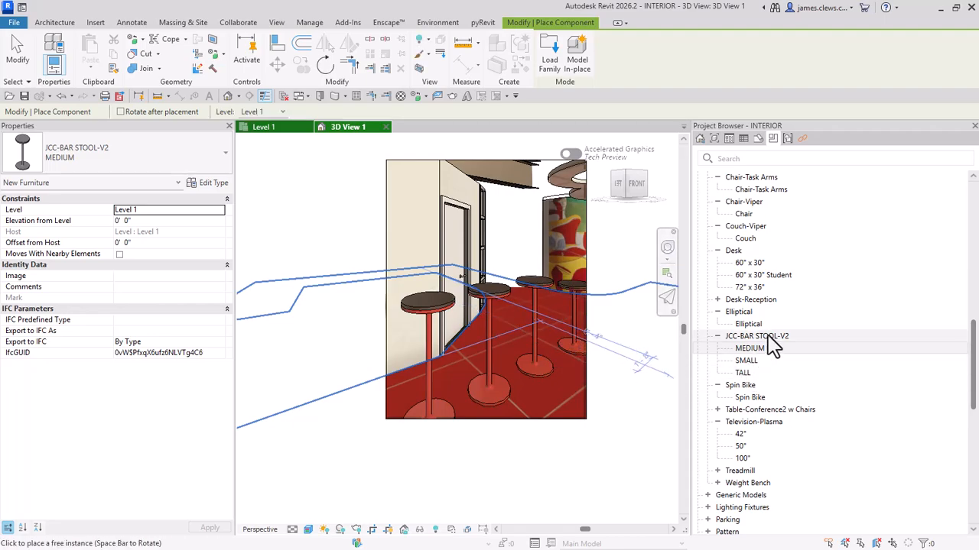
Step: Delete the JCC-BAR STOOL-V2 family from the project together with all its types and placed instances
right_click(773, 344)
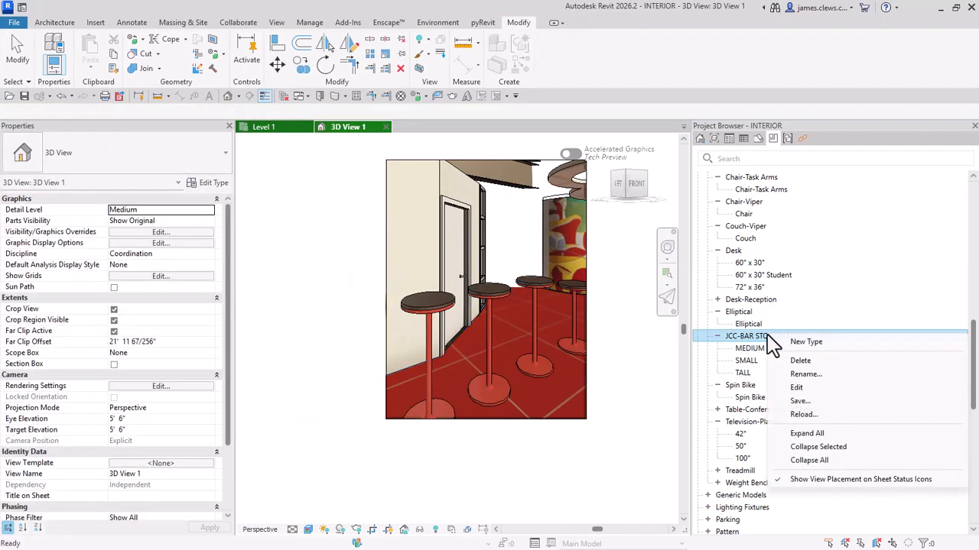
click(807, 364)
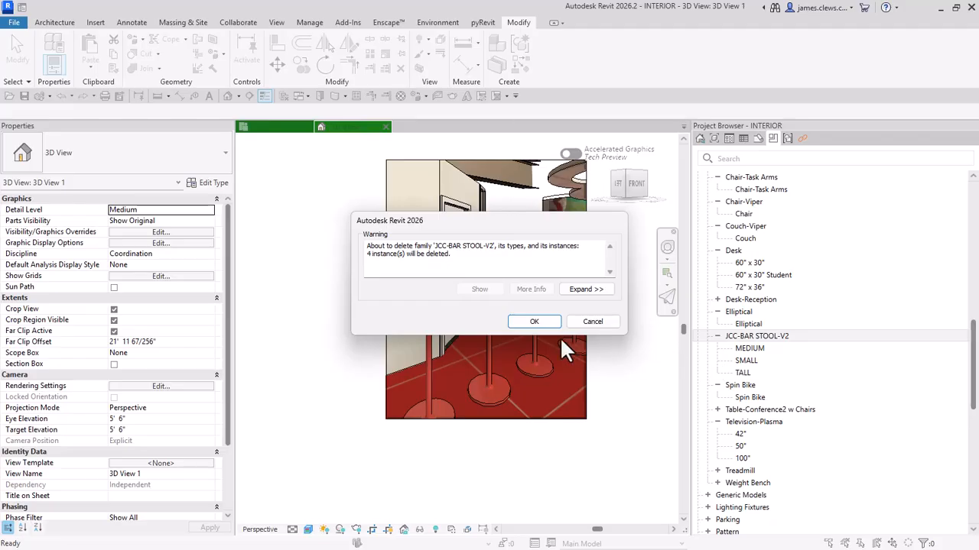
click(526, 319)
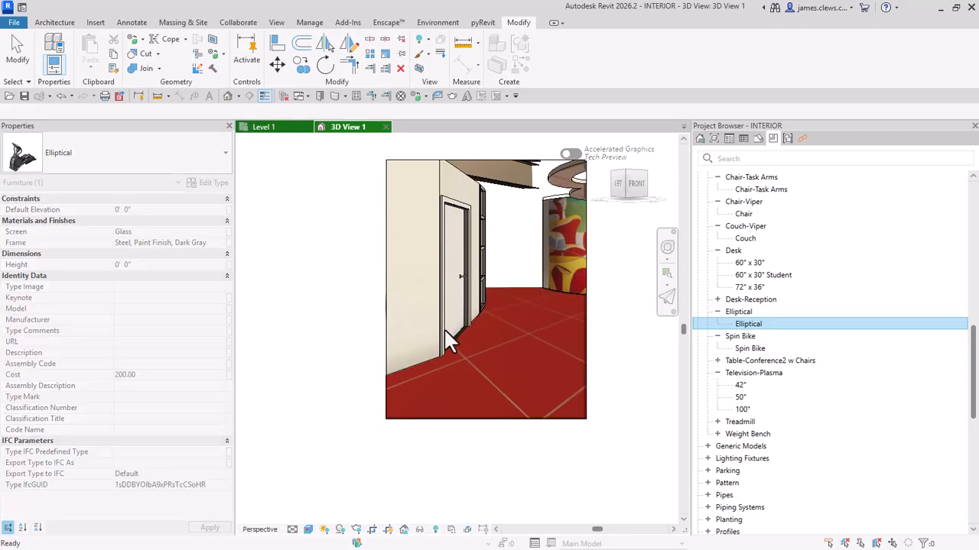
click(263, 291)
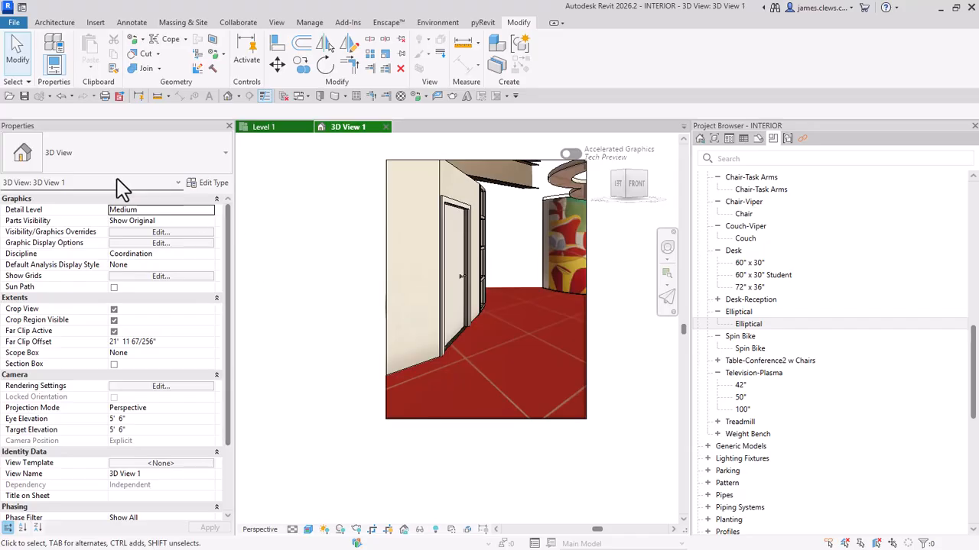
Step: Load only the SMALL type of JCC-BAR STOOL-V2.rfa from the UCB_PROJECT-JC folder into the project
click(95, 23)
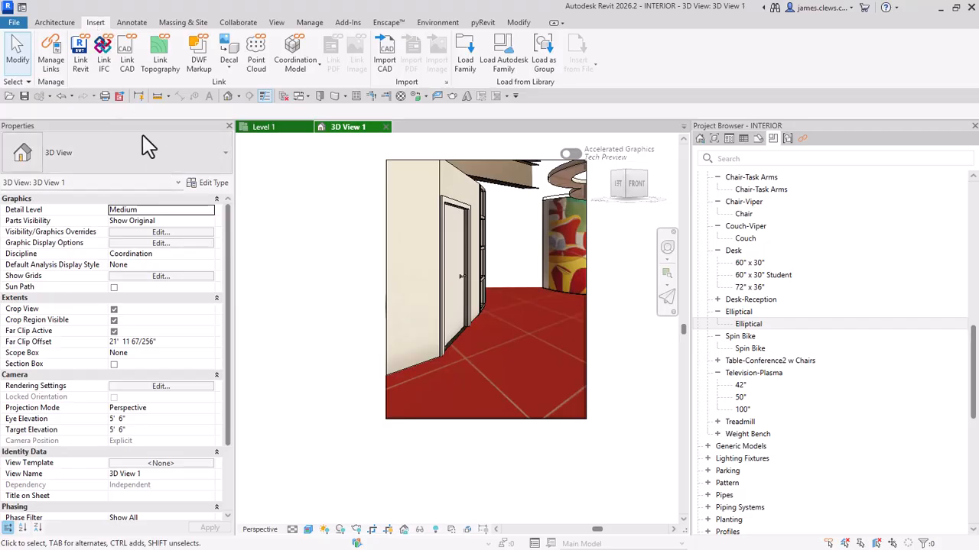
click(465, 63)
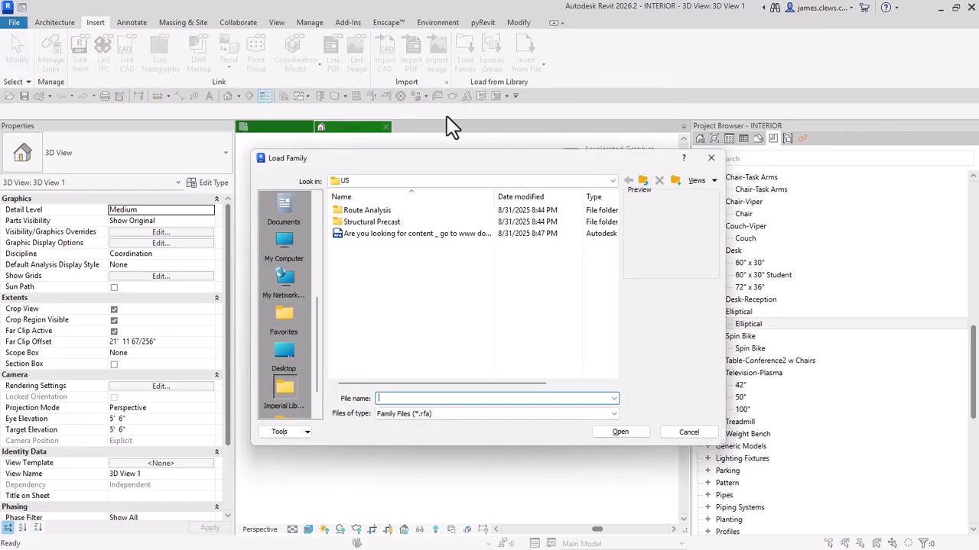
drag(315, 327, 326, 210)
click(288, 207)
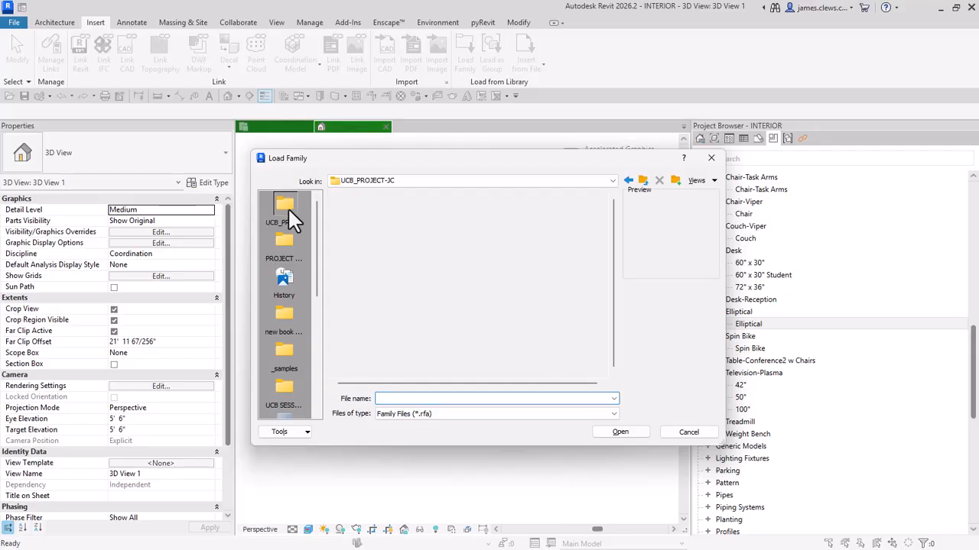
scroll(382, 245, down, 4)
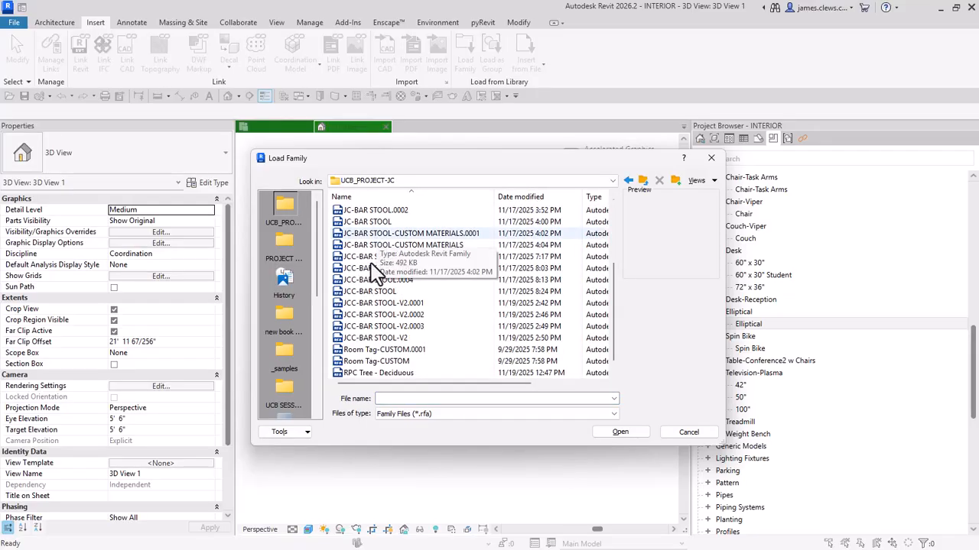
click(373, 327)
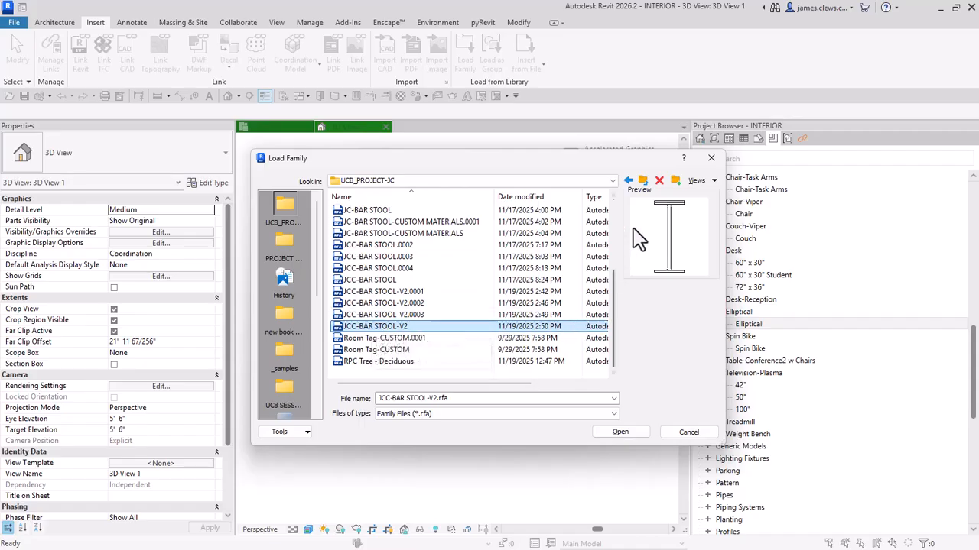
click(620, 433)
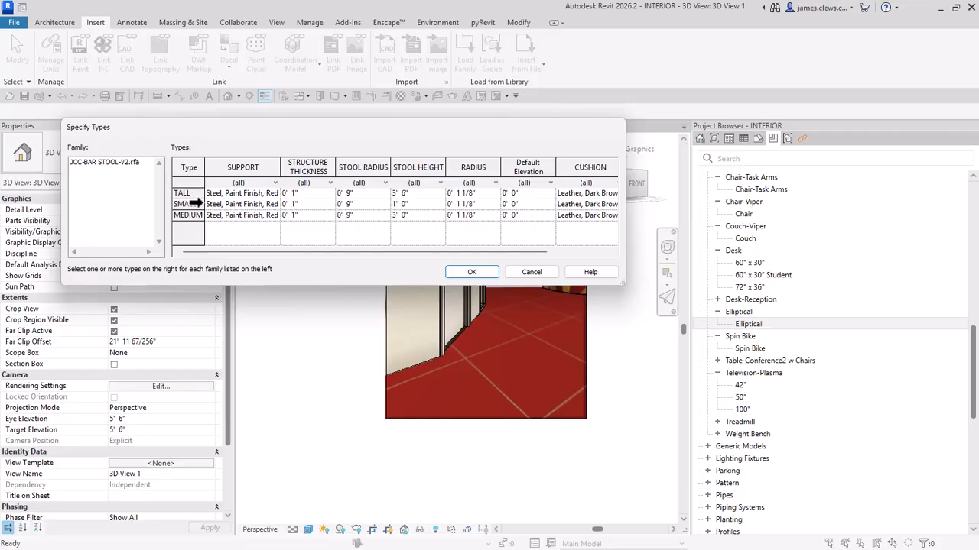
click(195, 204)
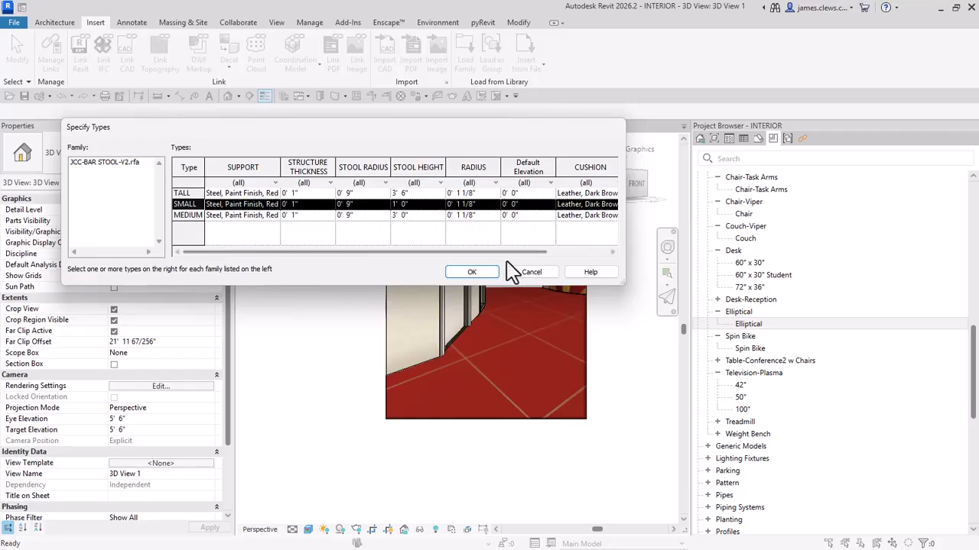
click(463, 275)
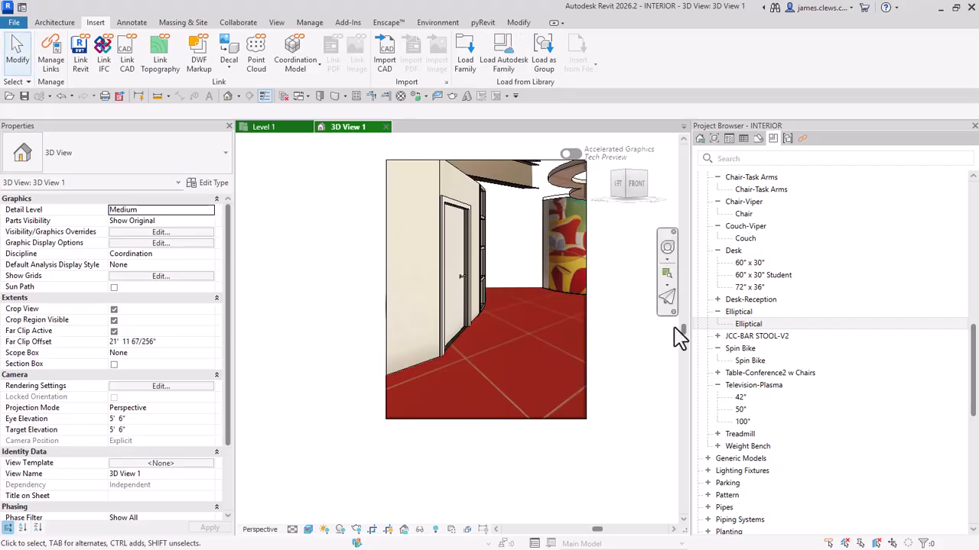
Step: Place one SMALL JCC-BAR STOOL-V2 stool on the red tiled floor in the camera view
click(718, 336)
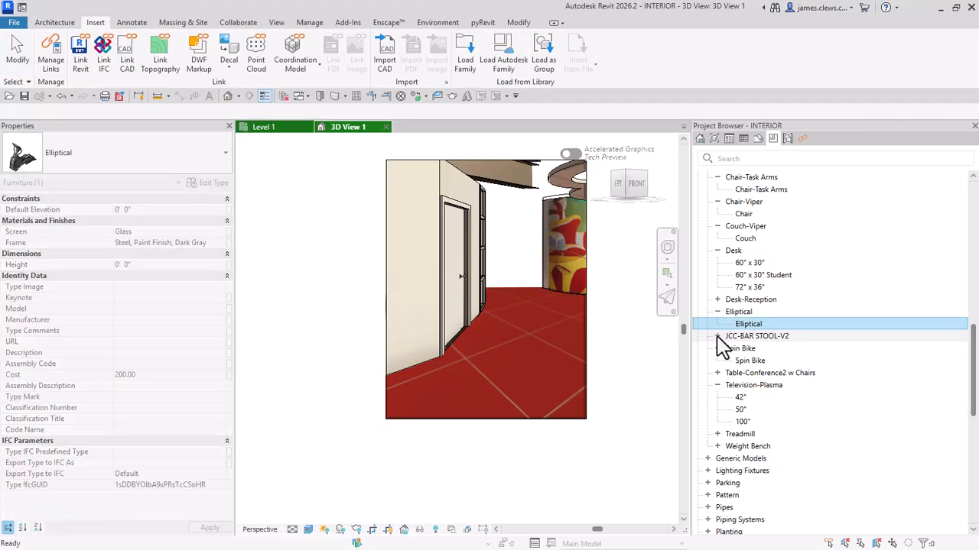
drag(747, 349, 537, 338)
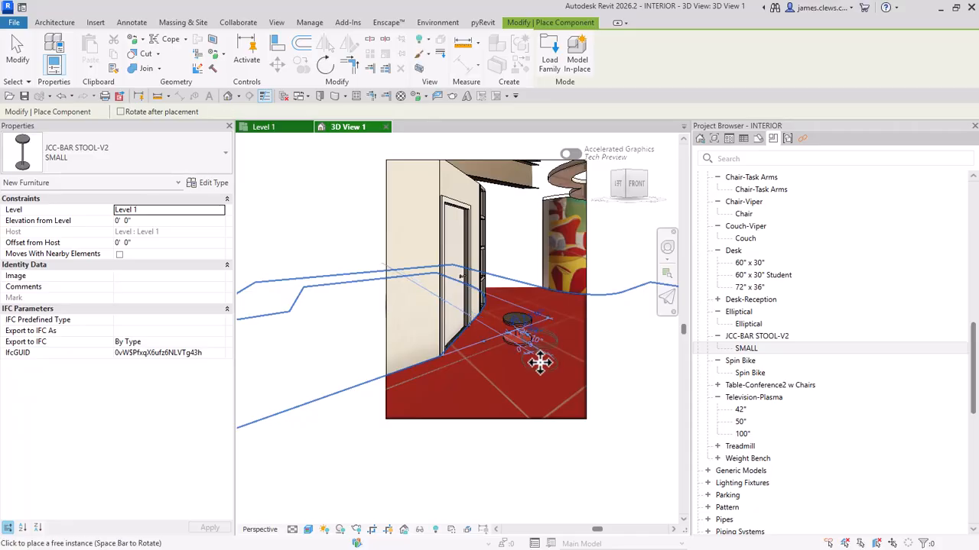
scroll(510, 370, up, 5)
click(510, 370)
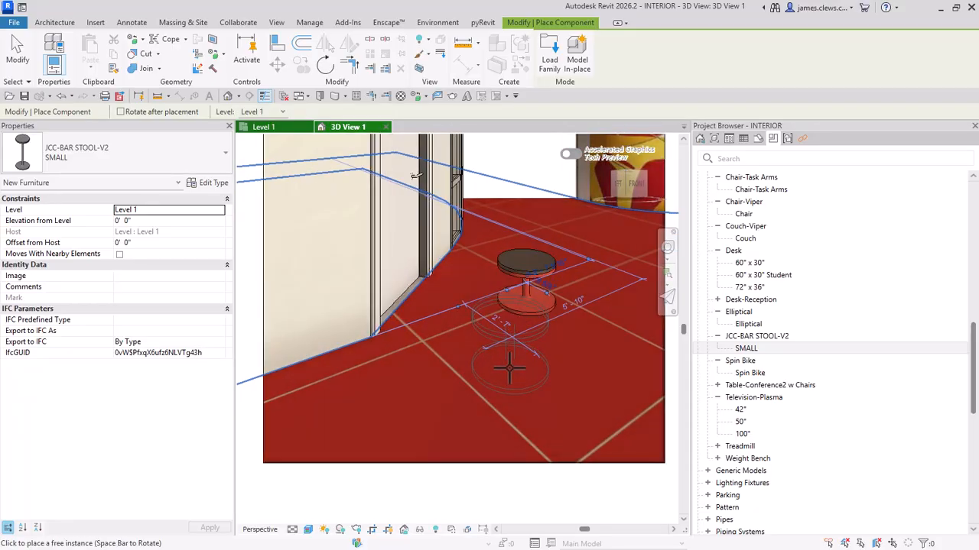
key(Escape)
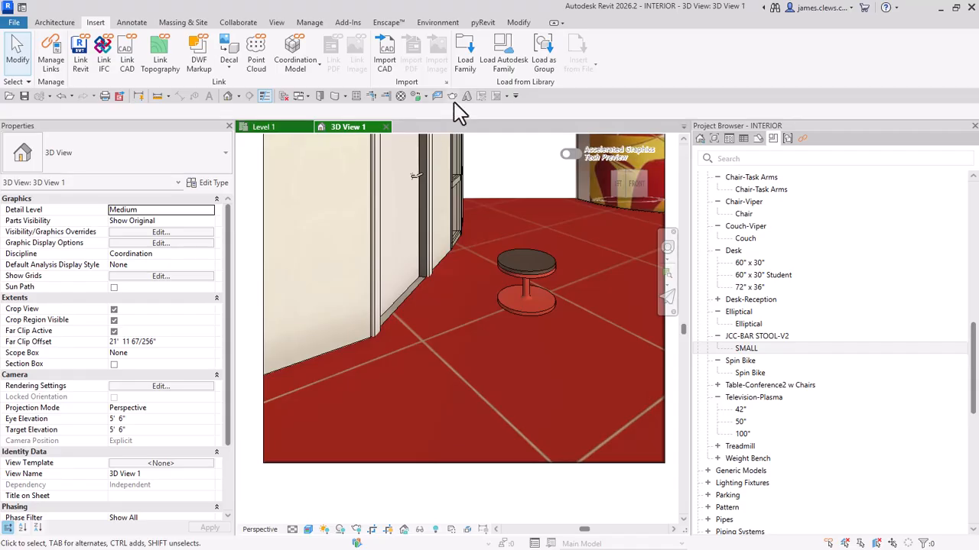
Step: Load the TALL and MEDIUM types of JCC-BAR STOOL-V2.rfa from the UCB_PROJECT-JC folder into the project
click(467, 62)
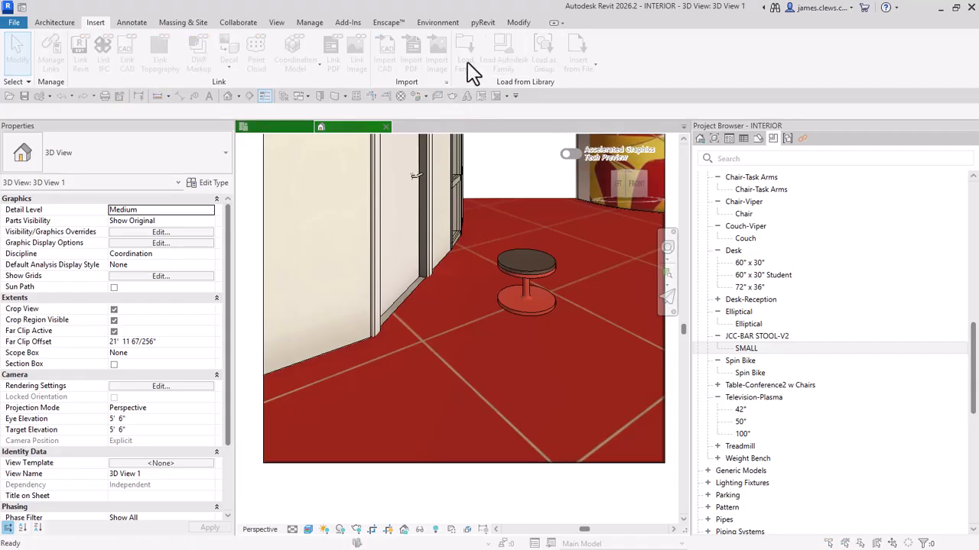
scroll(360, 306, down, 2)
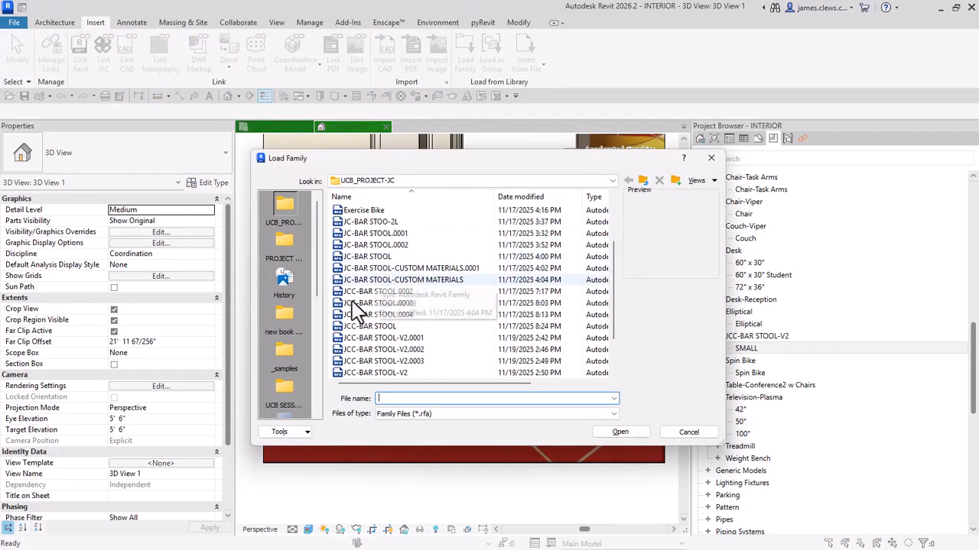
scroll(373, 333, down, 2)
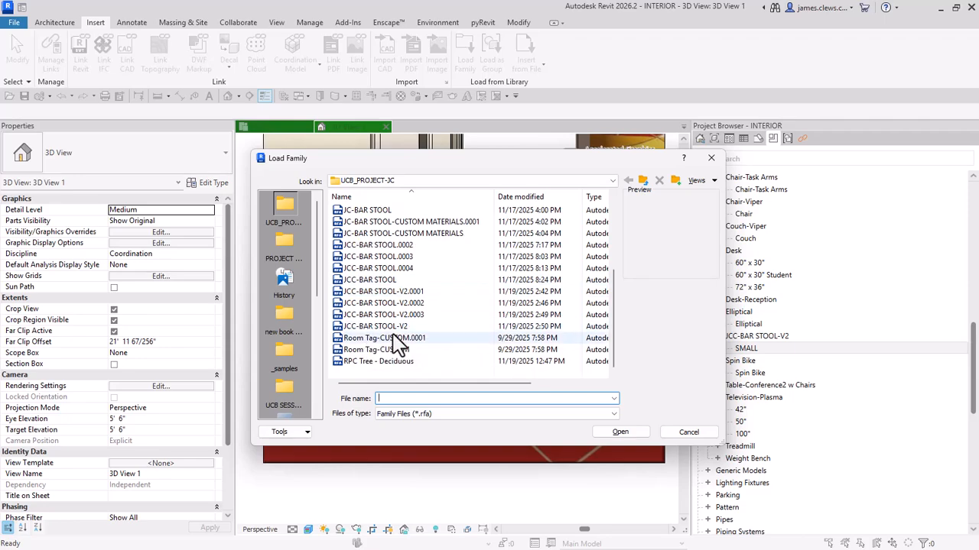
click(383, 328)
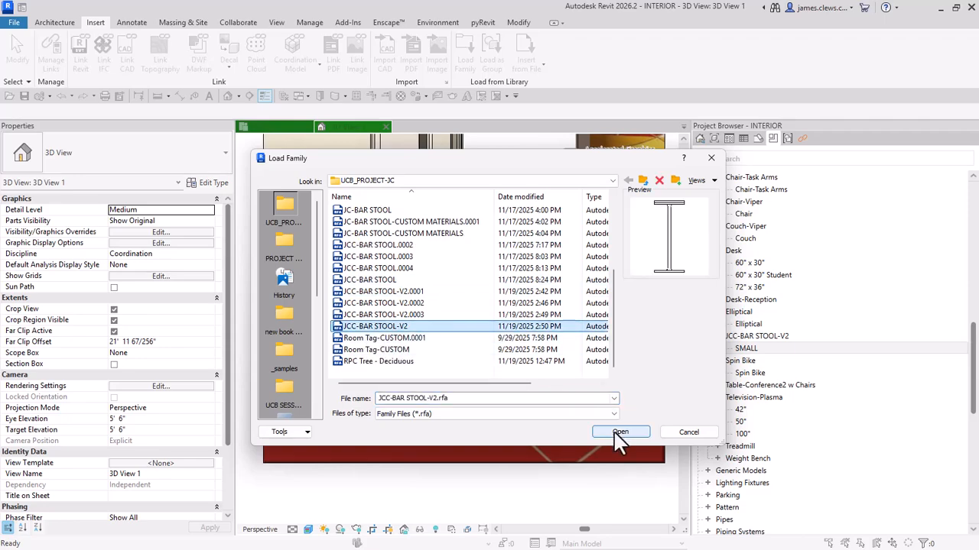
click(619, 432)
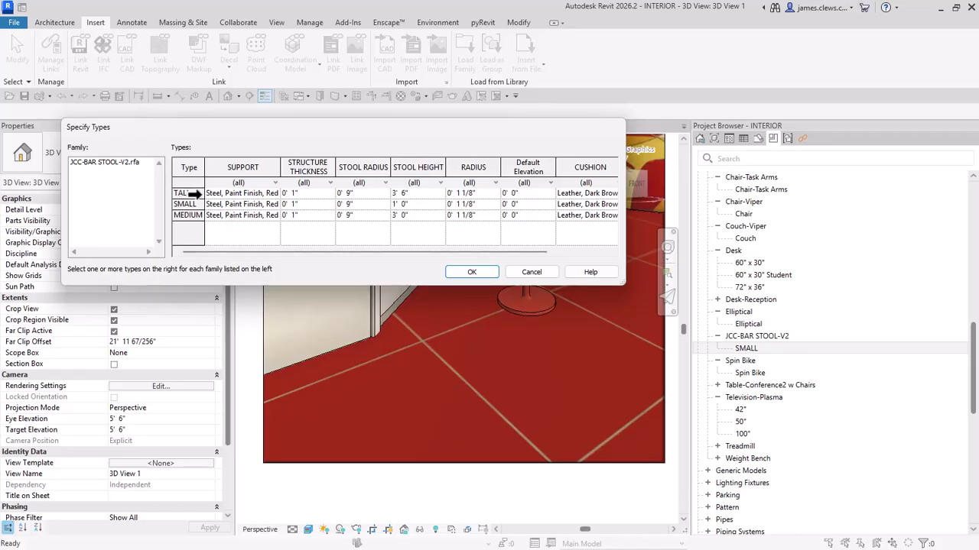
click(196, 194)
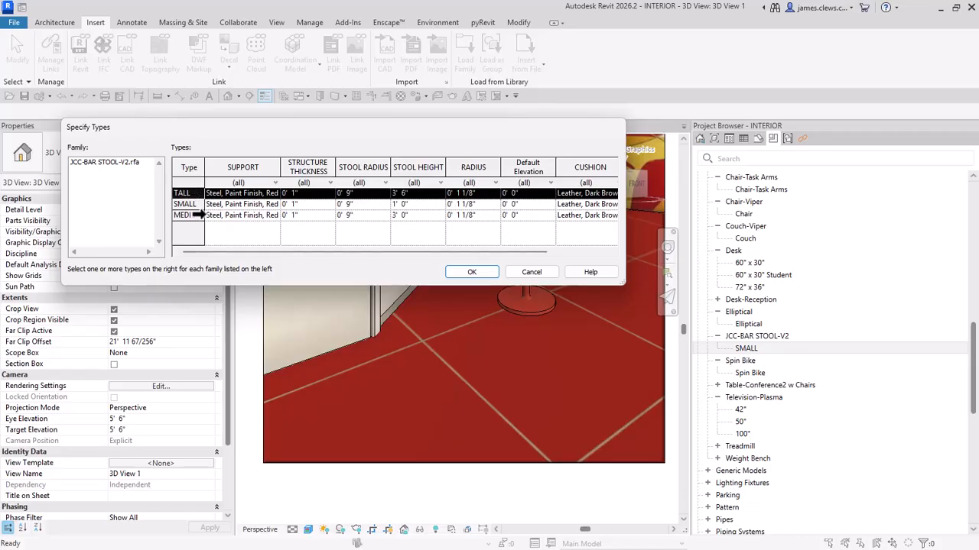
ctrl+click(196, 216)
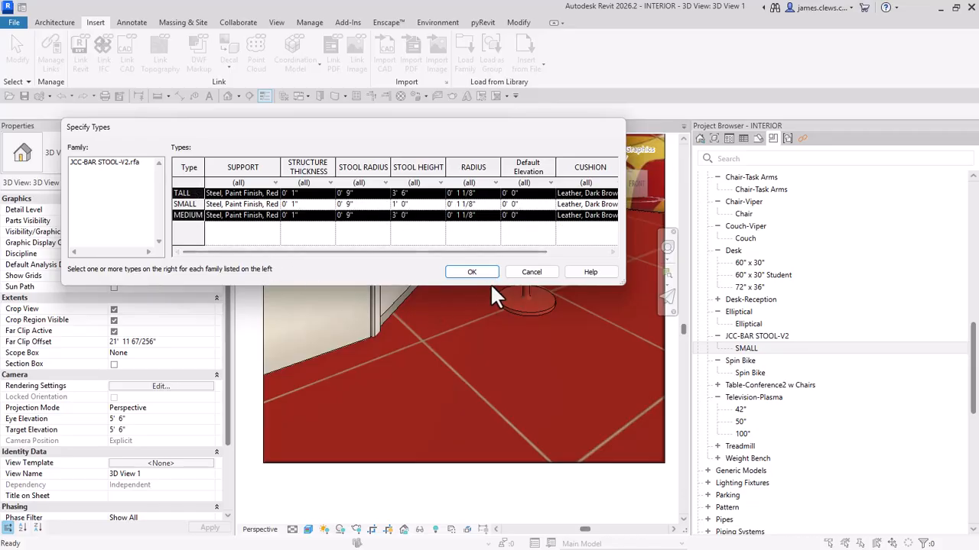
click(468, 272)
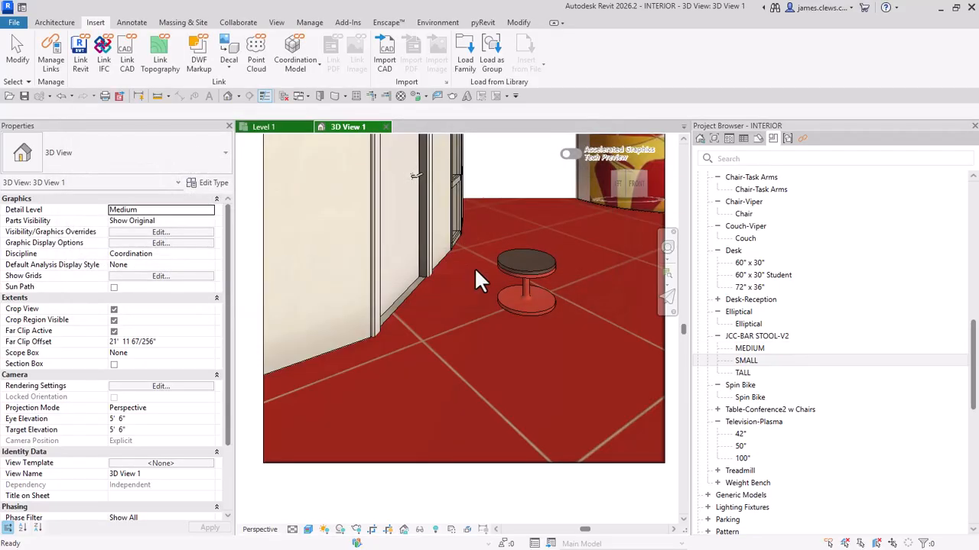
Step: Place a TALL stool in front of the small one near the wall and a MEDIUM stool on its other side
drag(742, 372, 387, 378)
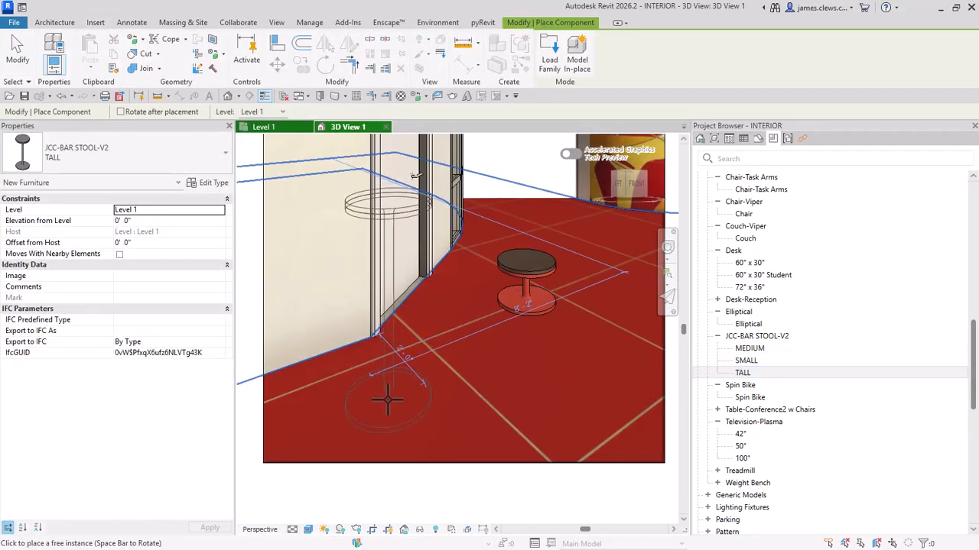
click(387, 398)
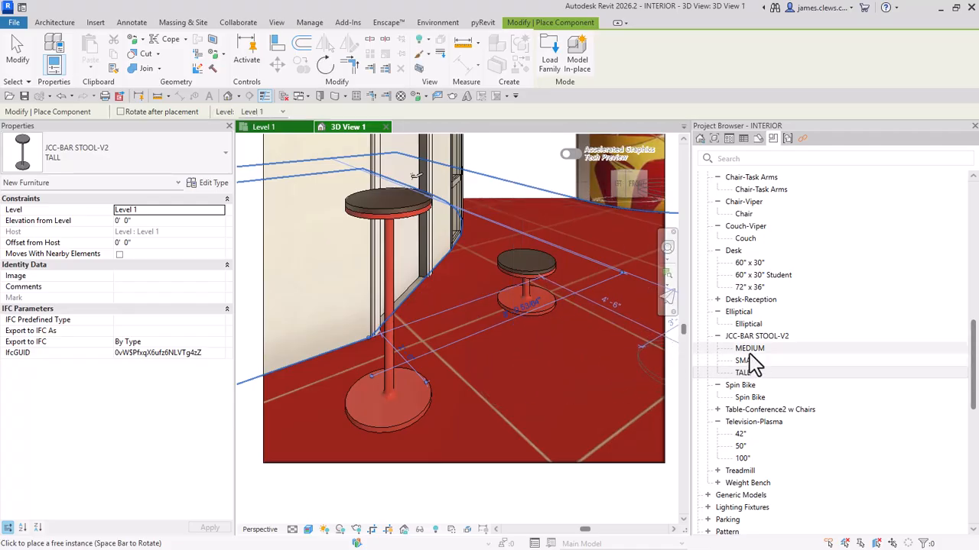
drag(750, 349, 587, 348)
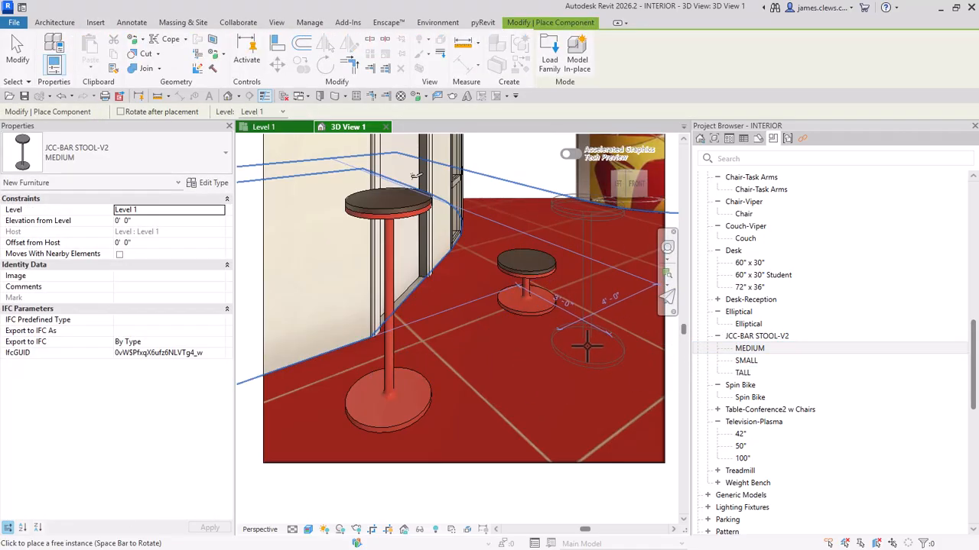
click(587, 348)
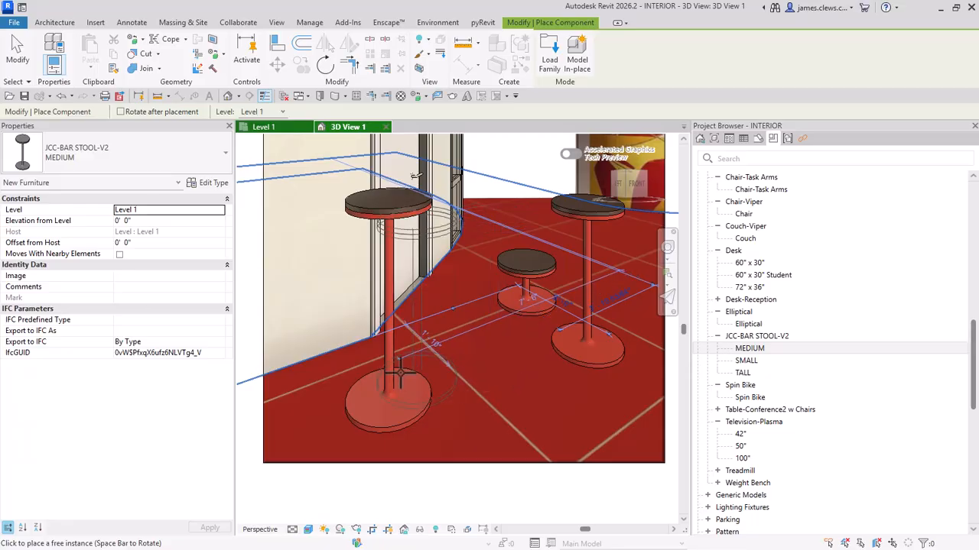
key(Escape)
key(Escape)
scroll(541, 262, up, 2)
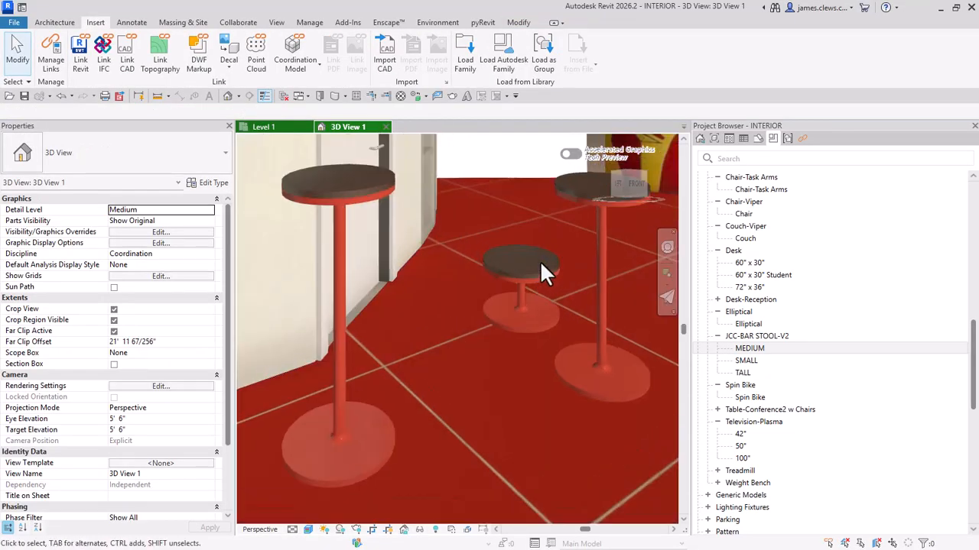
Step: Open the material selection for the CUSHION parameter in the TALL bar stool's type properties
scroll(478, 256, down, 1)
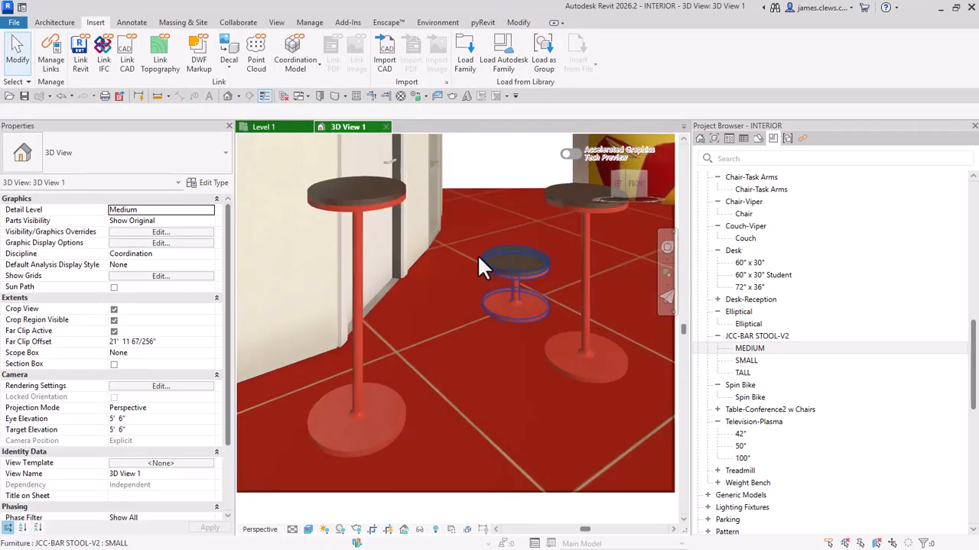
click(372, 207)
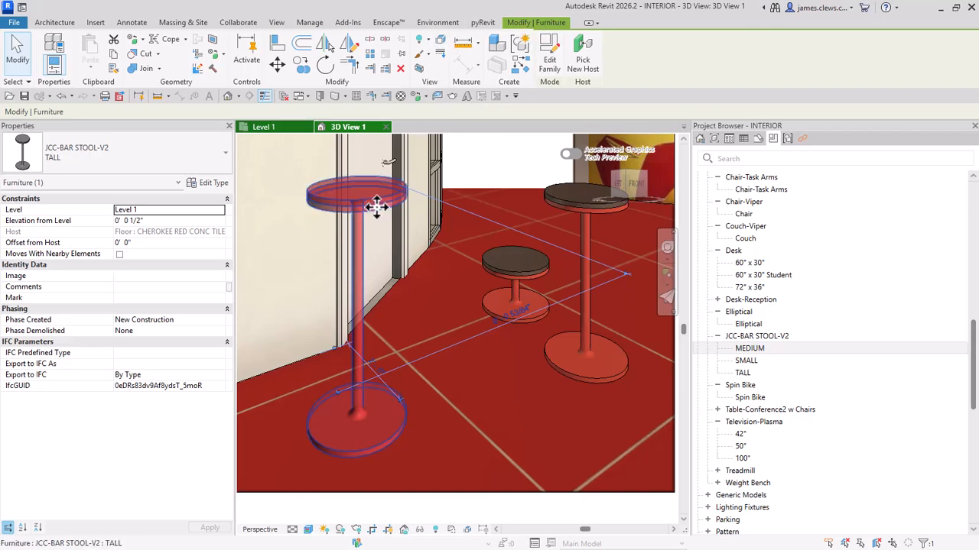
click(207, 187)
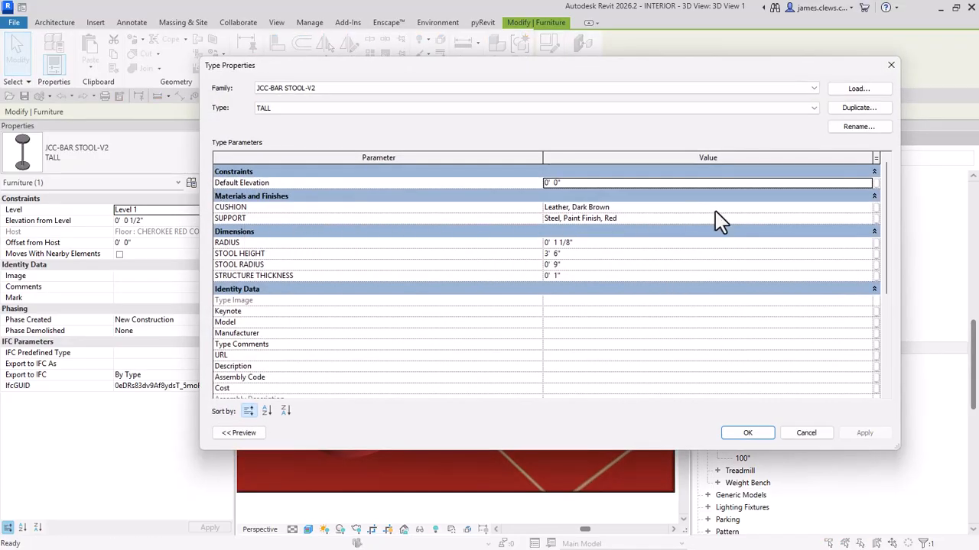
click(870, 211)
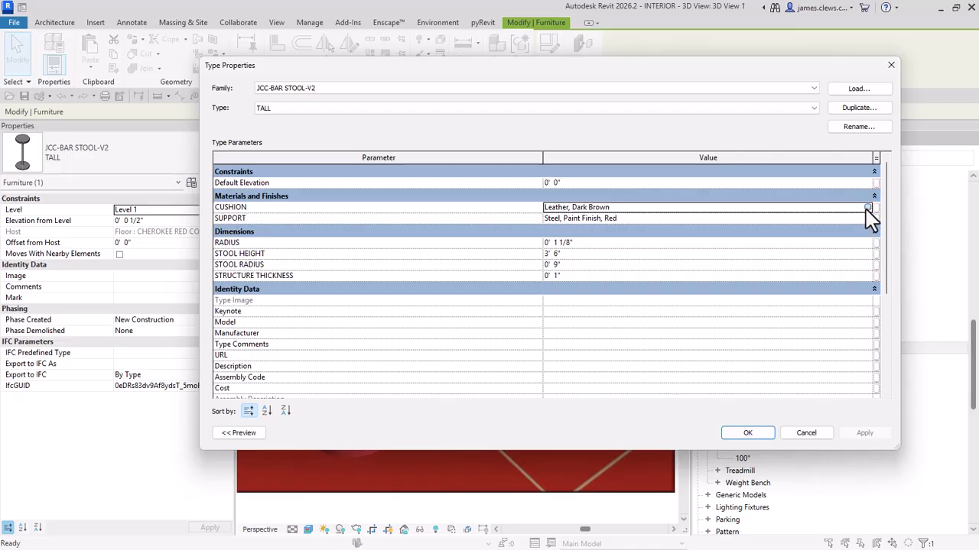
click(873, 210)
Step: Search the materials for FABRIC and add the gray-striped Fabric from the AEC Materials library to the project
scroll(169, 245, down, 3)
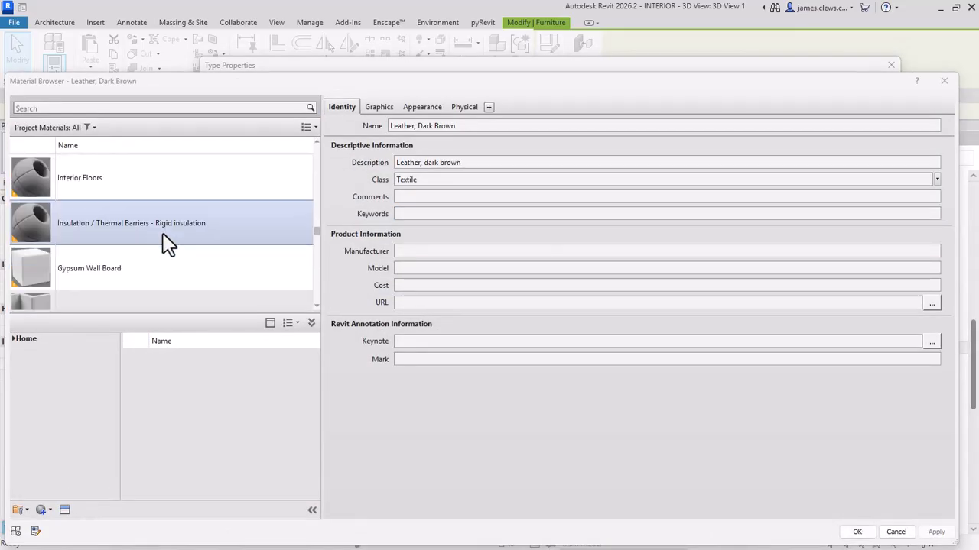
click(100, 107)
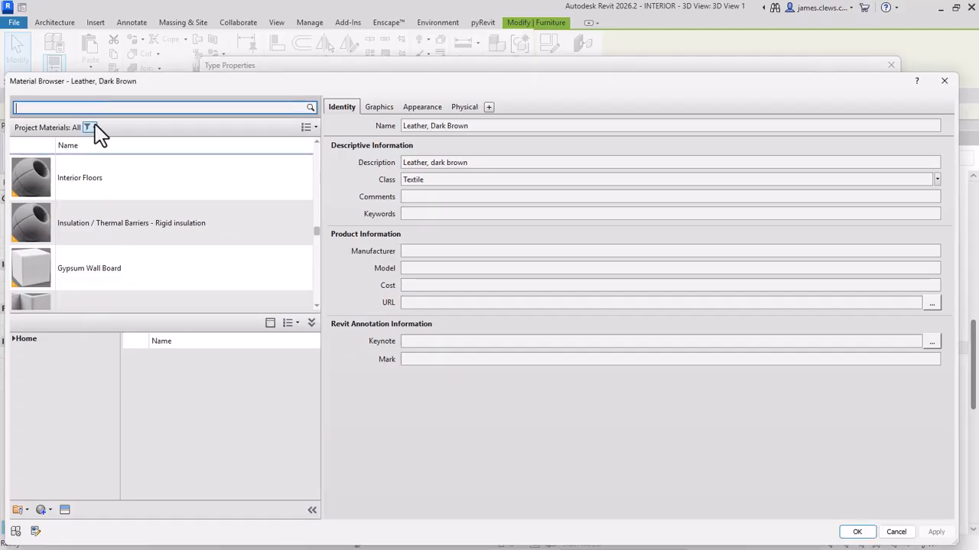
text(FABRIC)
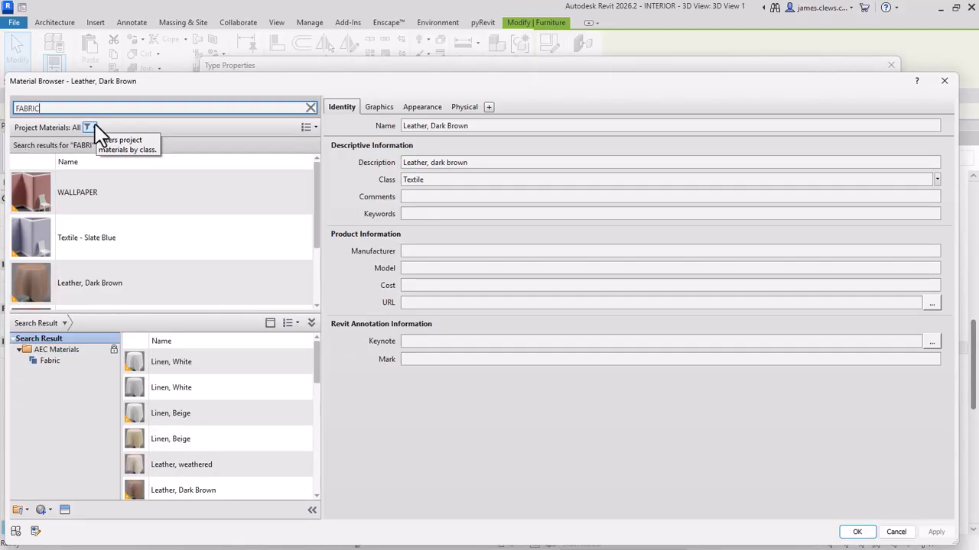
key(ctrl+a)
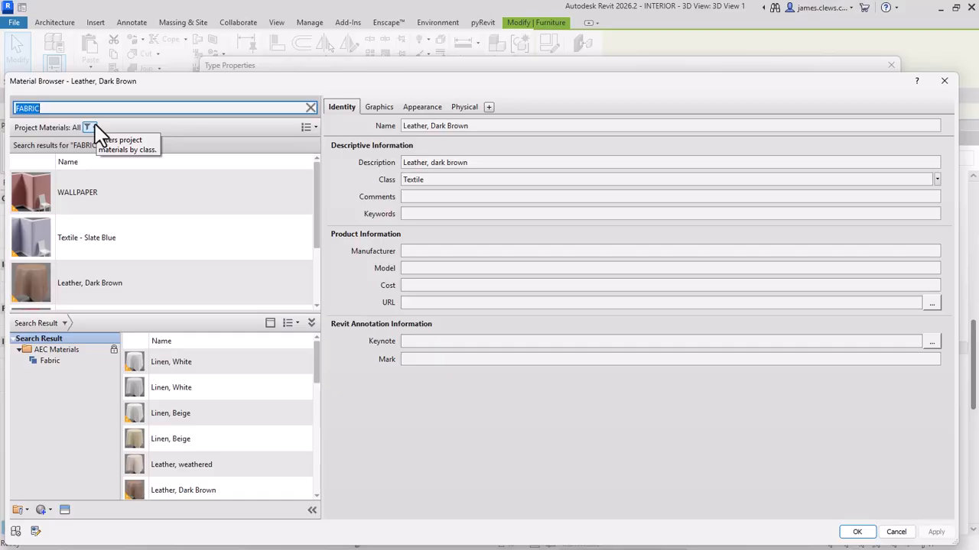
scroll(156, 378, down, 2)
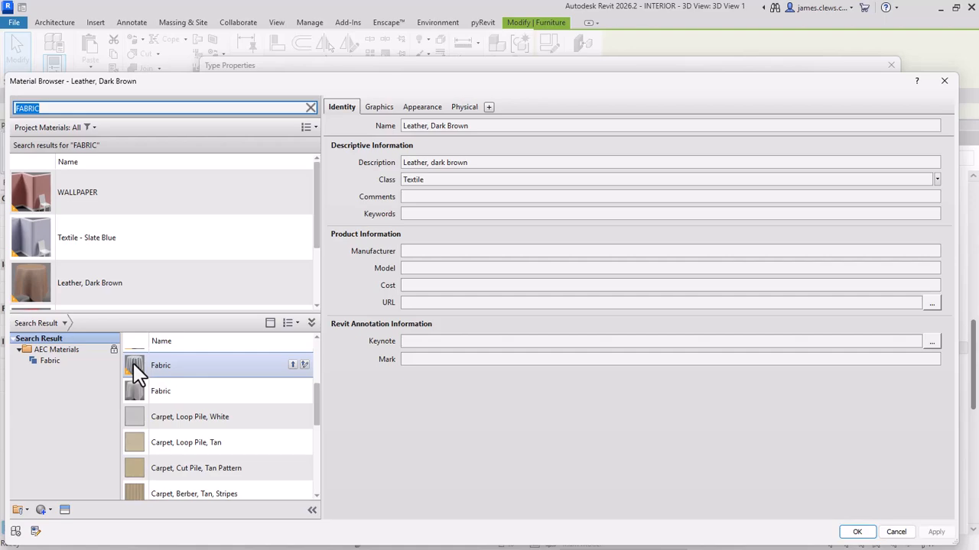
double_click(134, 365)
scroll(140, 270, down, 1)
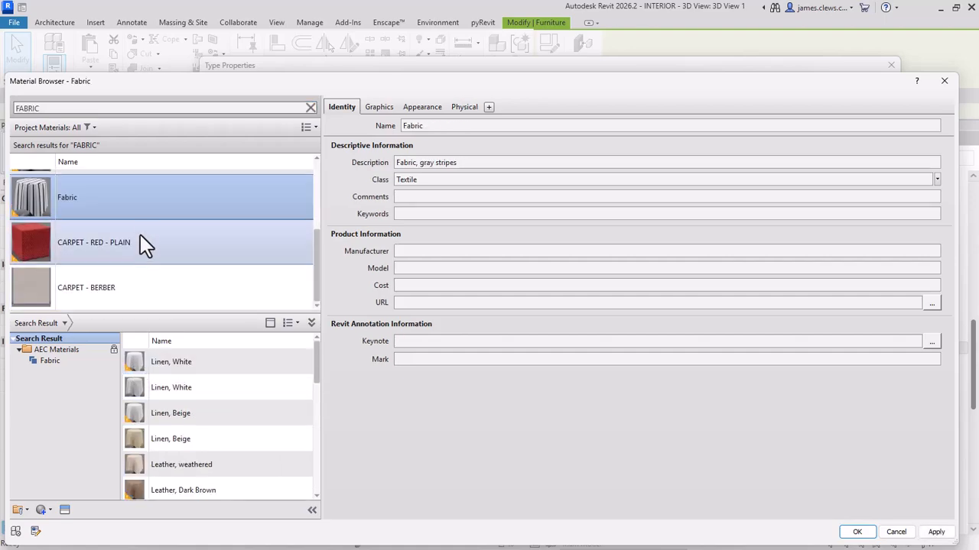
Step: Assign Fabric as the TALL type's CUSHION material, accept the type properties and deselect the stool
double_click(138, 208)
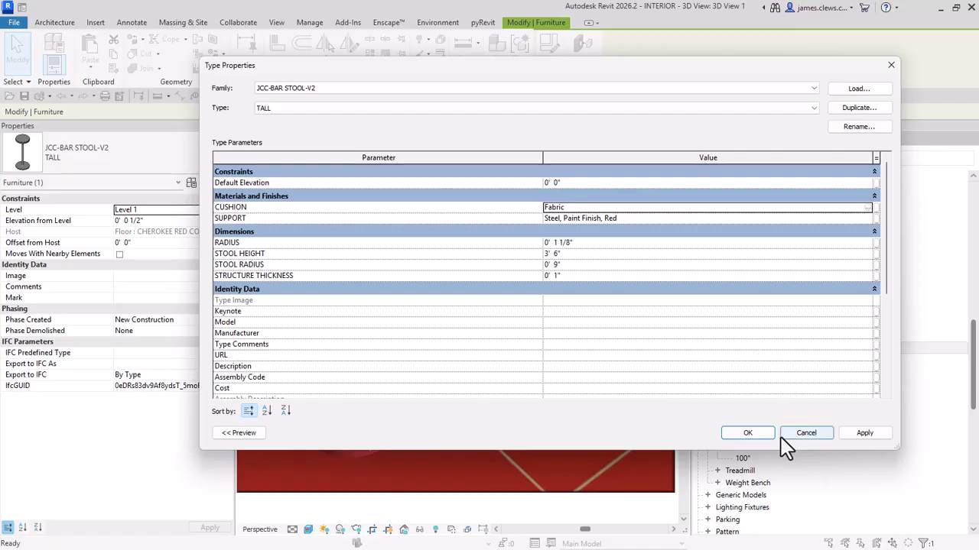
click(752, 434)
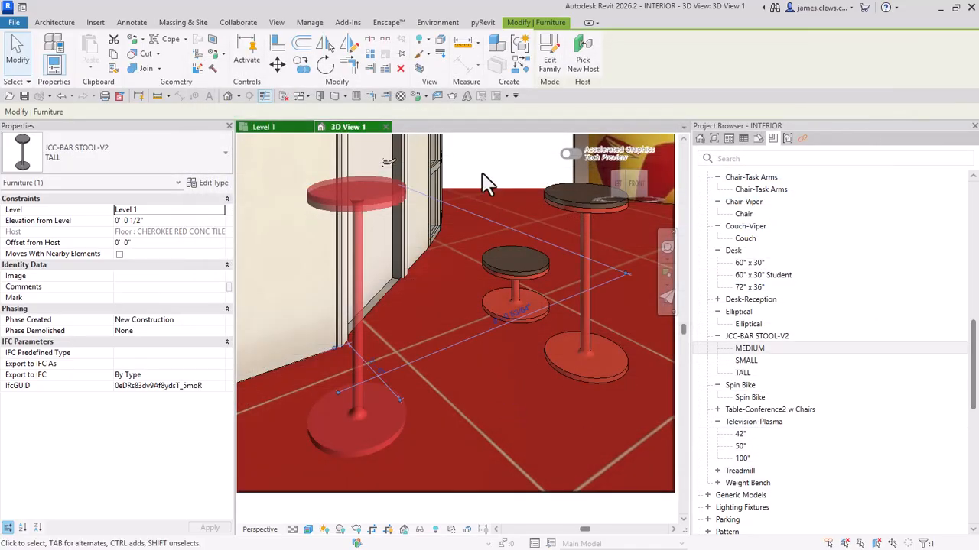
key(Escape)
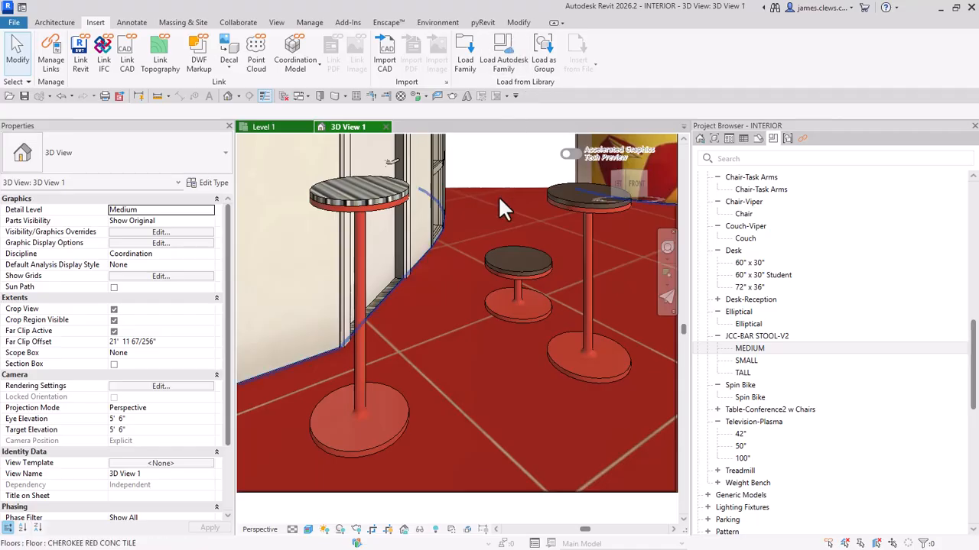
scroll(374, 226, up, 3)
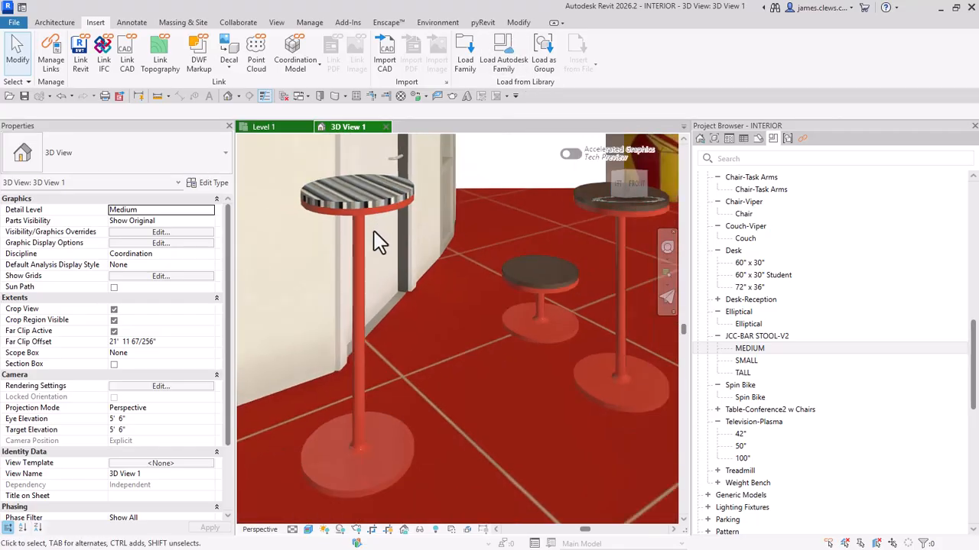
scroll(375, 241, down, 1)
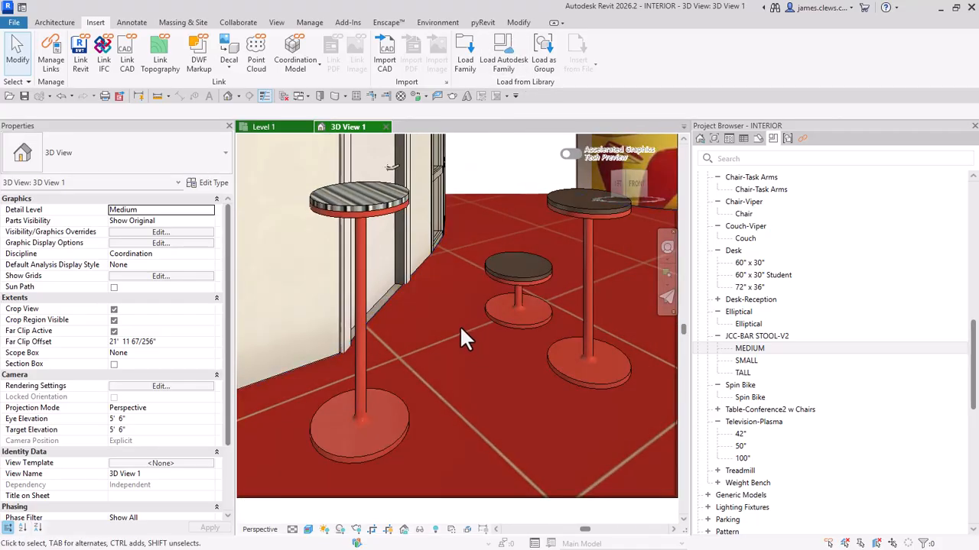